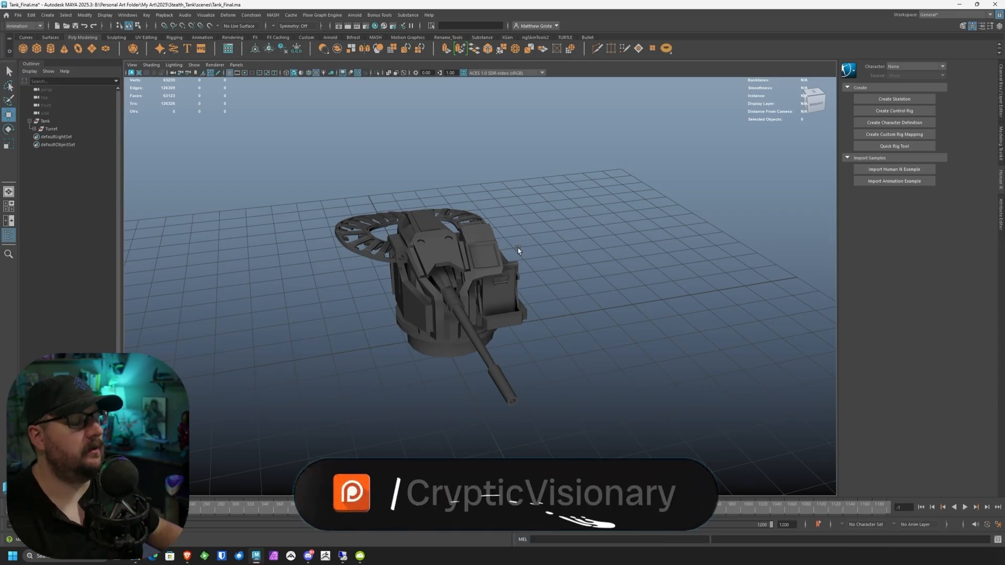
Step: Ungroup the Tank and Turret groups so all turret meshes sit at the root of the scene hierarchy
alt+drag(517, 249, 398, 199)
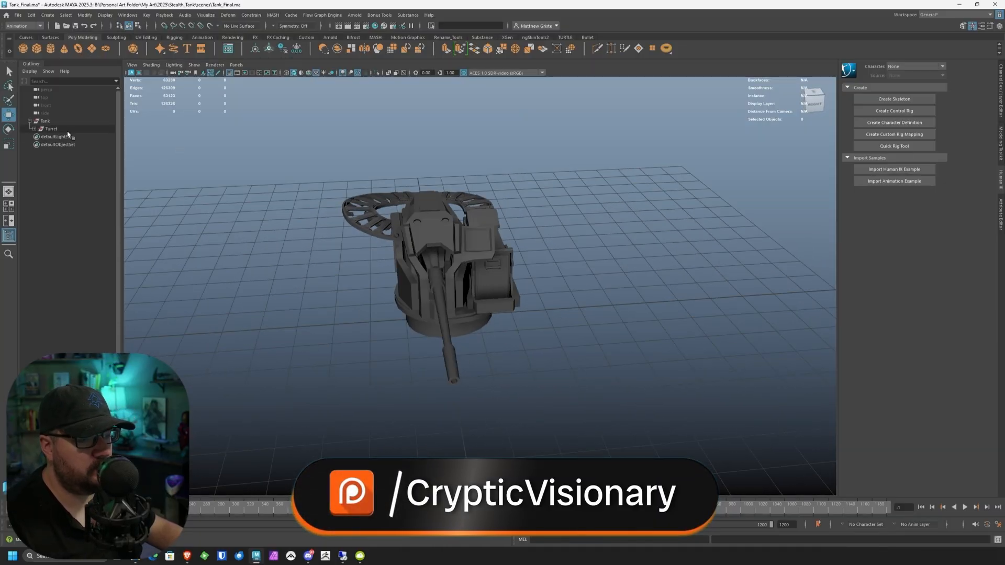
click(51, 129)
click(34, 128)
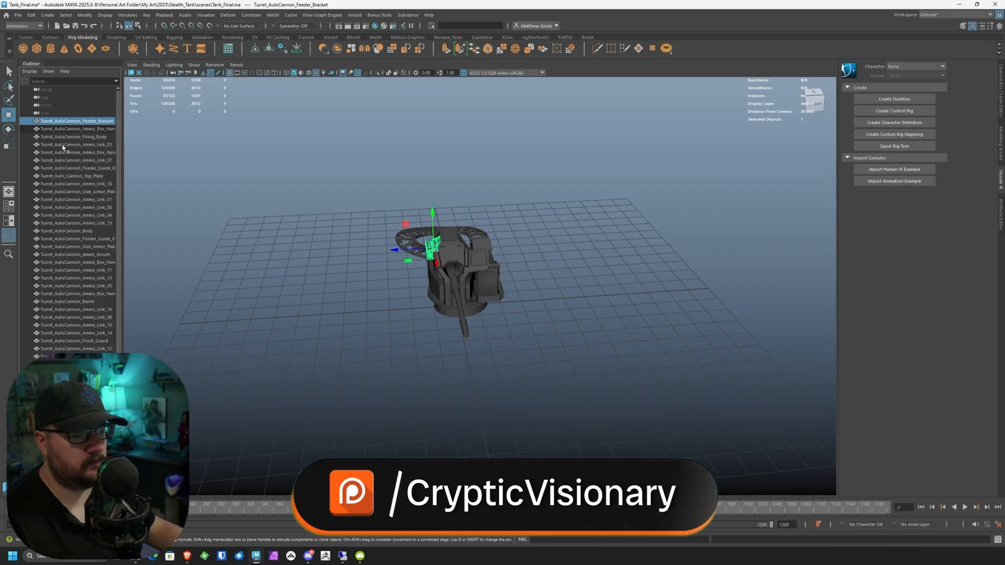
click(354, 238)
scroll(411, 236, up, 5)
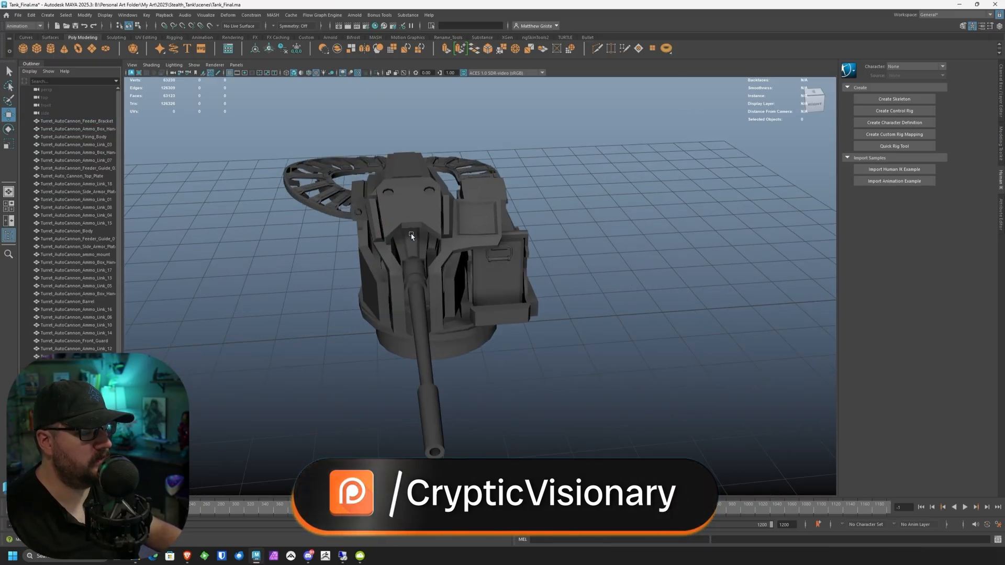
Step: Examine the turret model's barrel, sides, rear and ammo feed ring from several angles
mouse_move(411, 236)
alt+mouse_down()
mouse_move(491, 225)
mouse_move(667, 236)
mouse_move(569, 242)
mouse_move(415, 225)
alt+mouse_up()
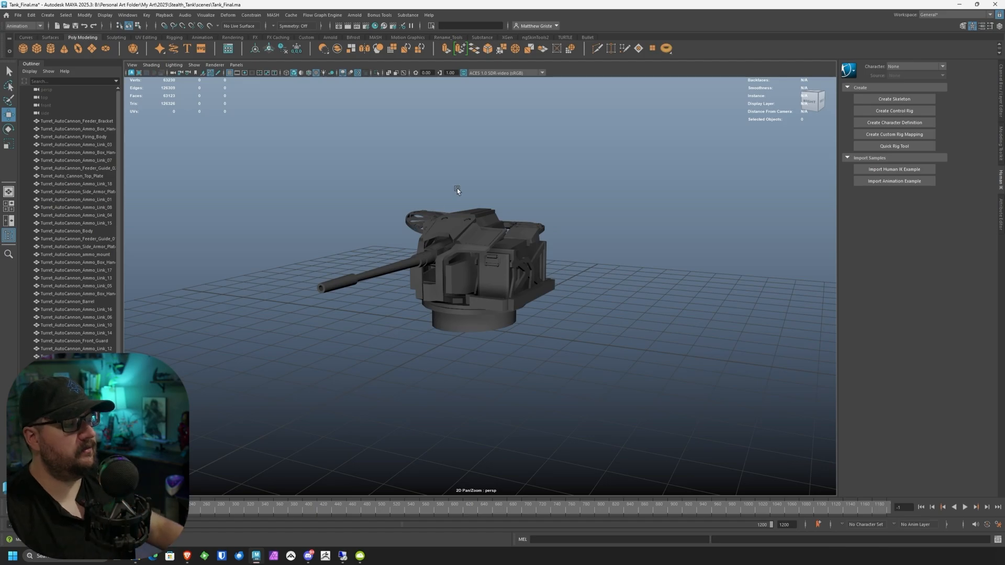
alt+right_drag(459, 190, 543, 249)
alt+drag(543, 249, 506, 307)
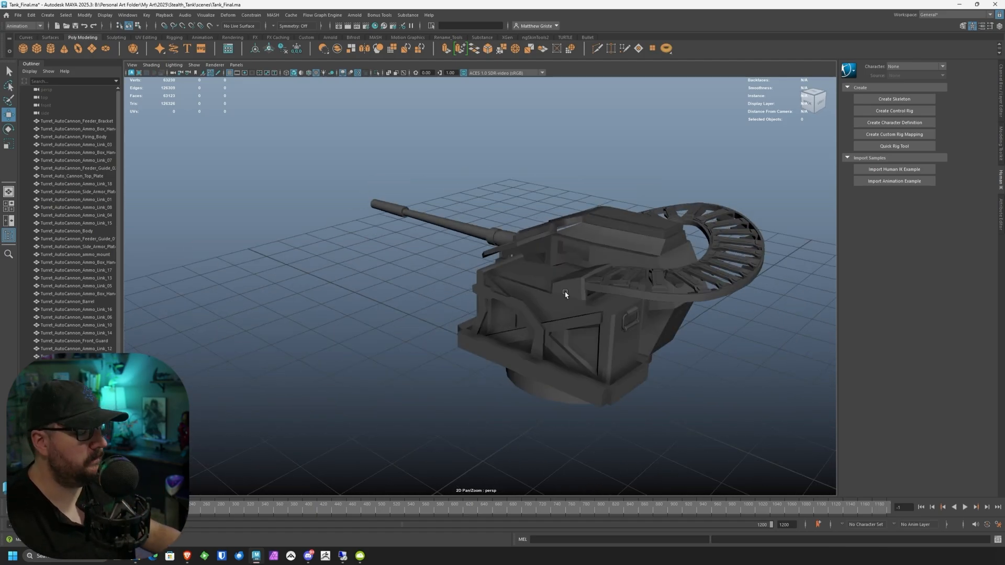
alt+drag(565, 294, 578, 208)
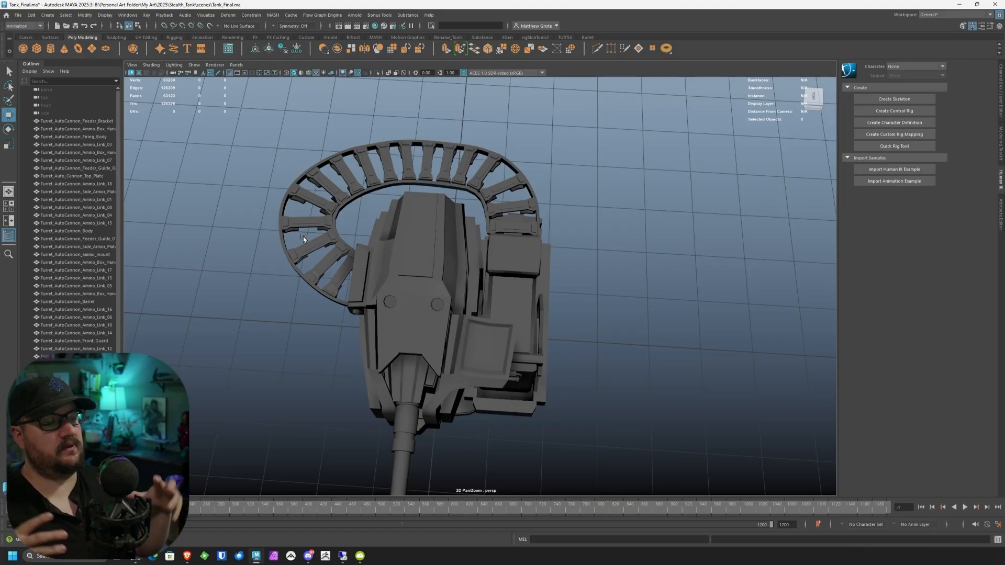
alt+drag(303, 236, 460, 267)
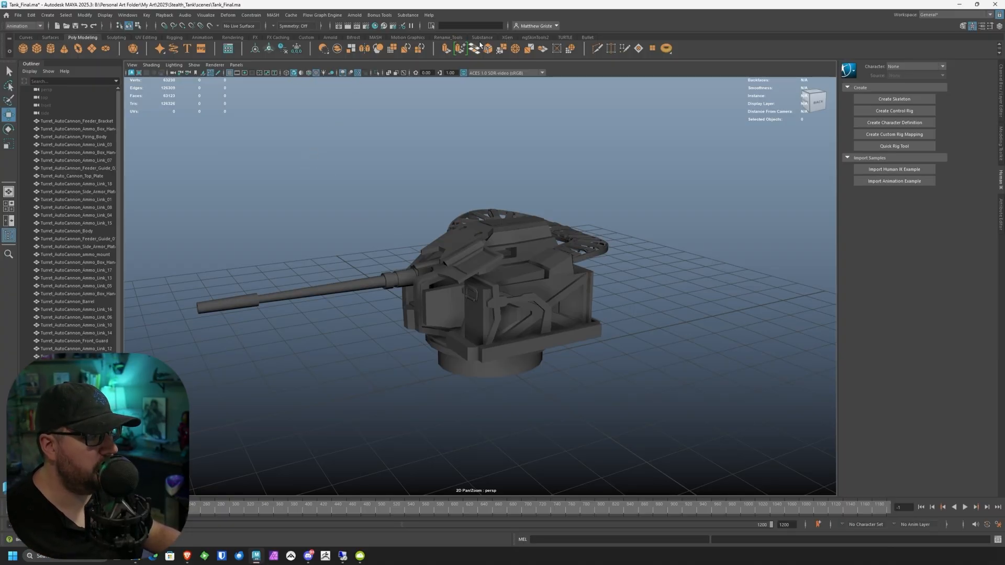
Step: Bring up the custom script shelf, review the Control Curves UI script's page in the browser, and close the browser
click(307, 37)
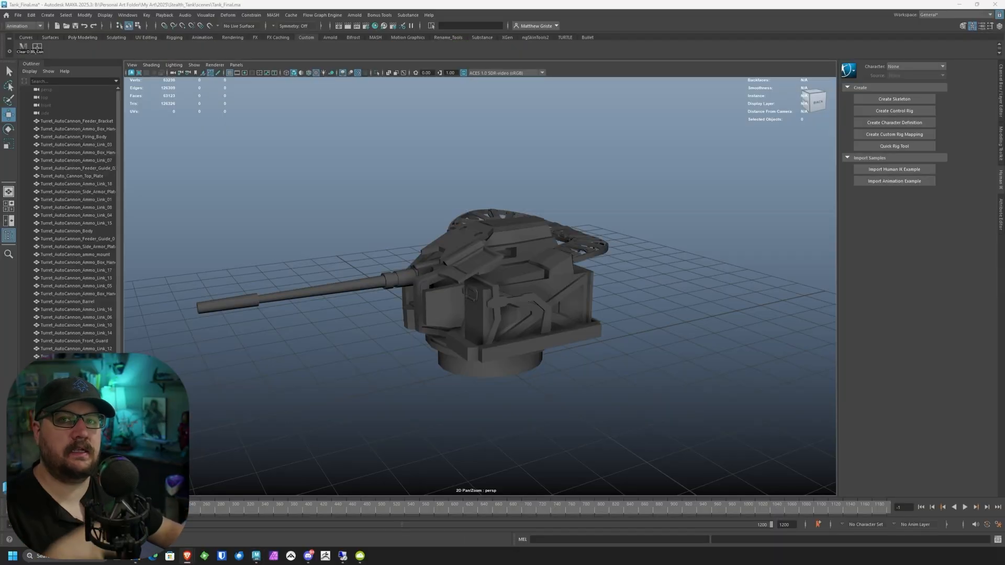
drag(280, 0, 313, 119)
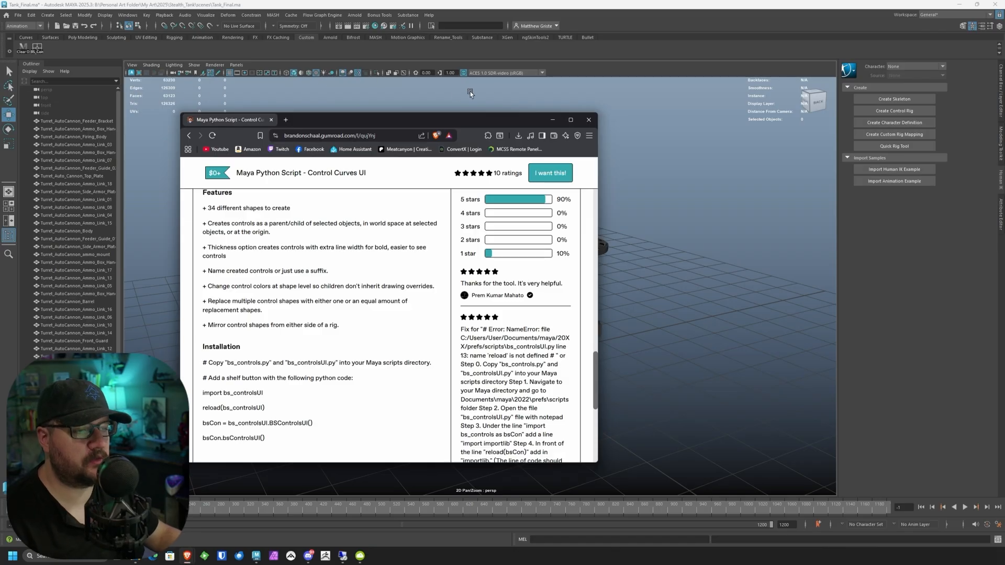
click(588, 120)
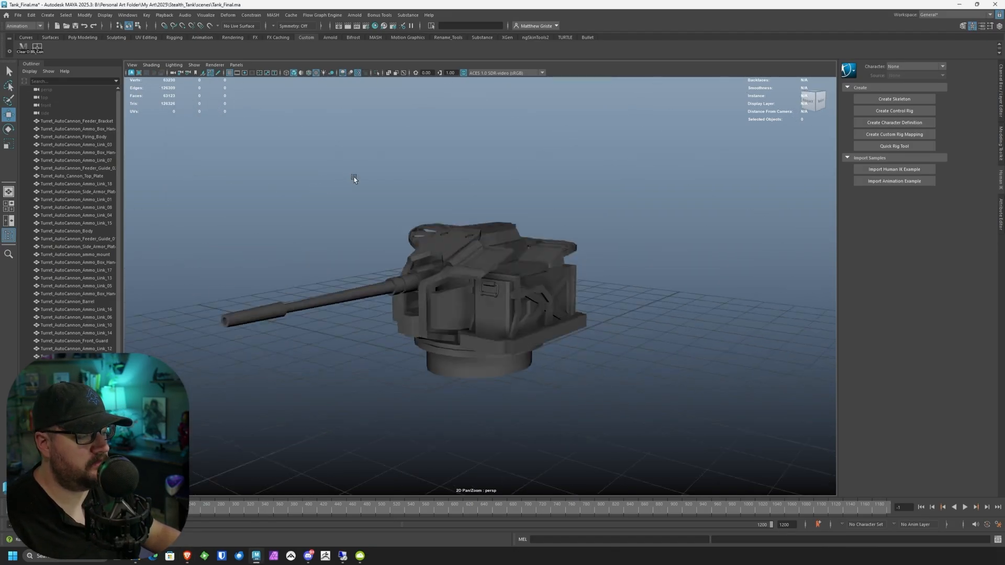
Step: Group all turret meshes together and name the group Autoturret_Geo
alt+drag(354, 179, 459, 209)
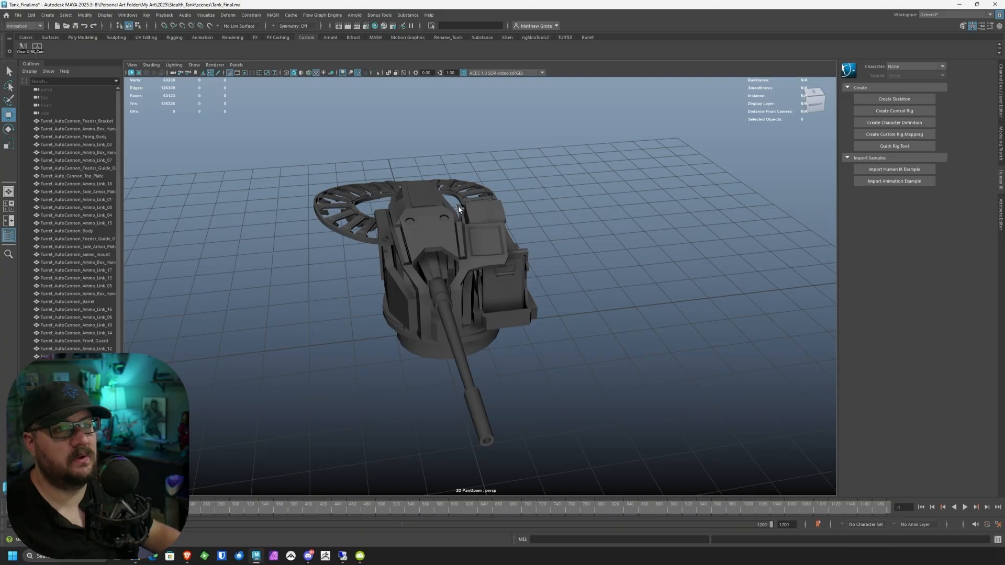
alt+drag(383, 205, 436, 259)
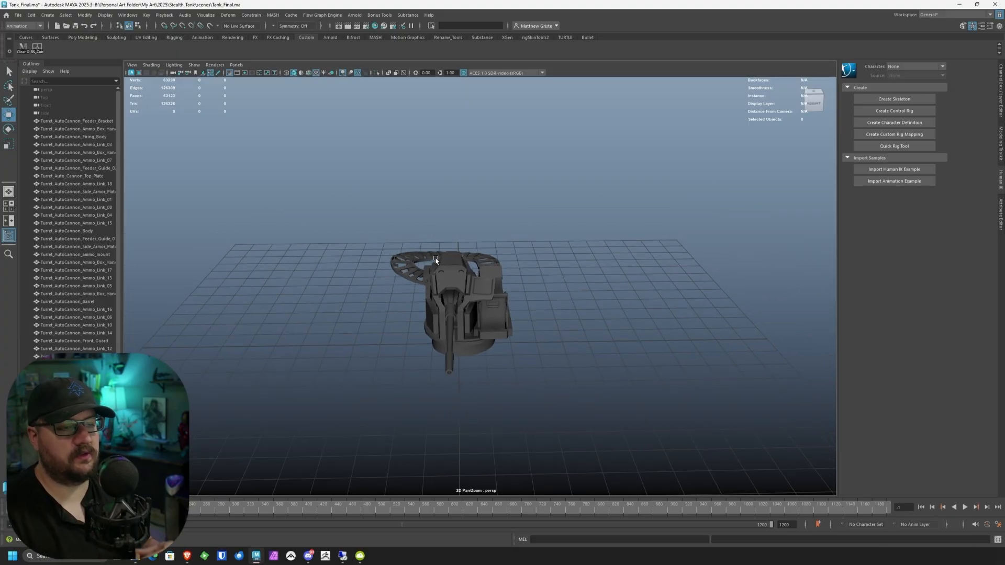
drag(334, 204, 596, 386)
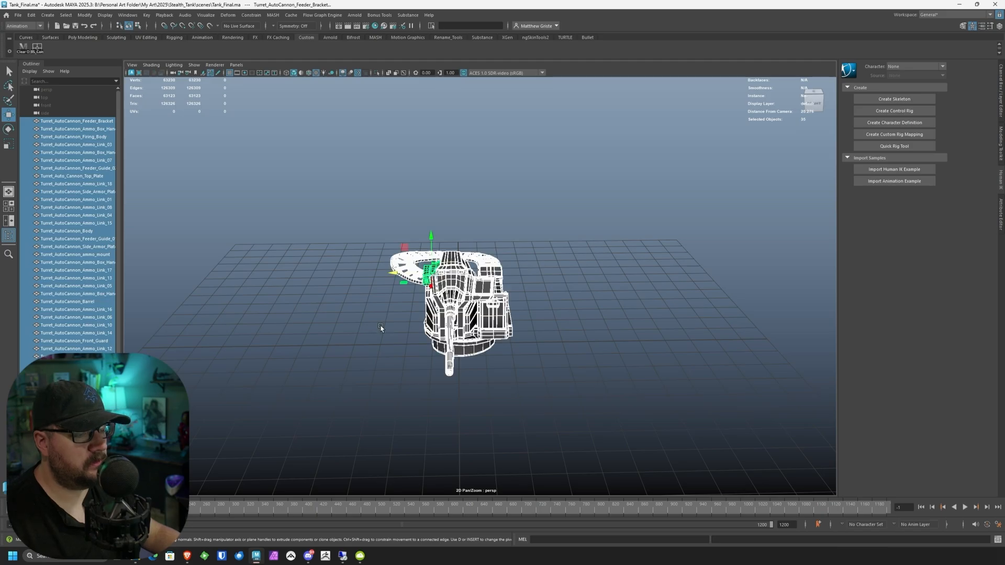
alt+drag(378, 326, 388, 326)
key(ctrl+g)
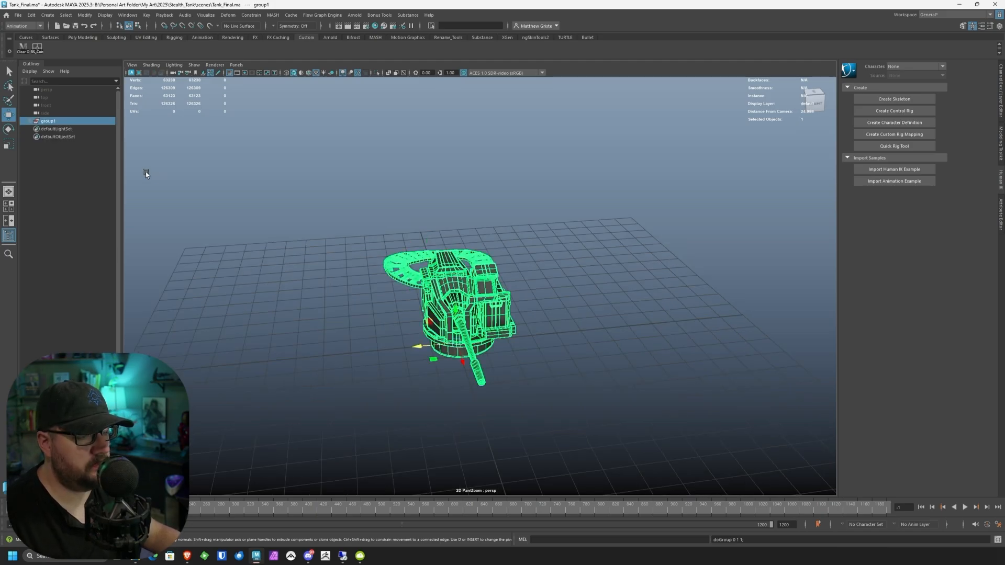
double_click(55, 122)
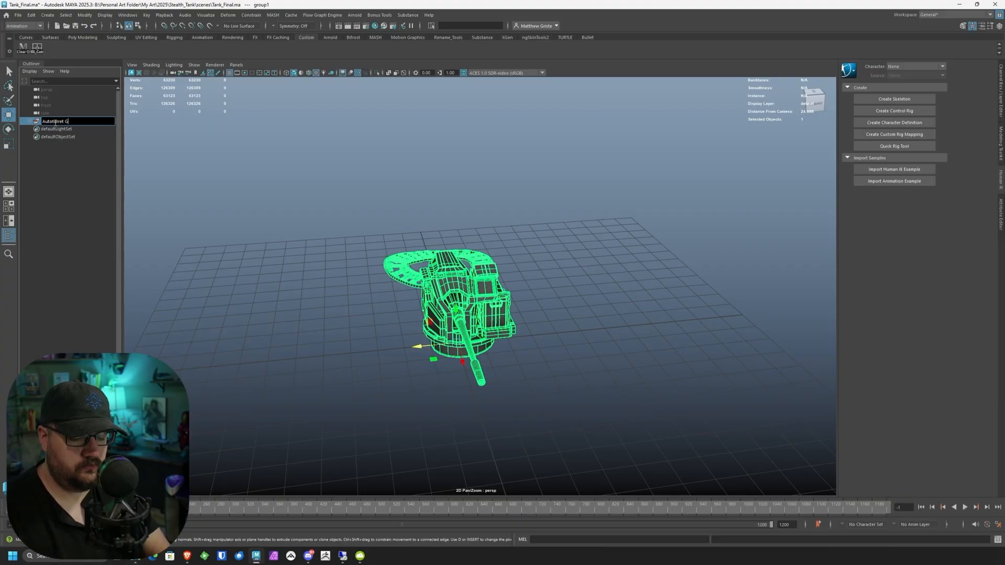
key(Return)
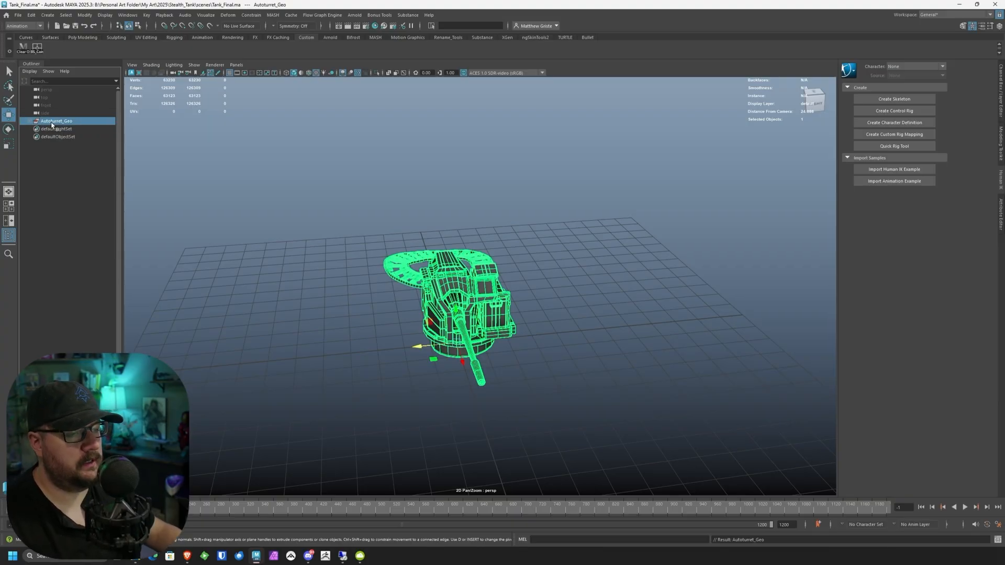
Step: Create an empty group, place it above Autoturret_Geo in the hierarchy and name it Control_Curves
click(66, 176)
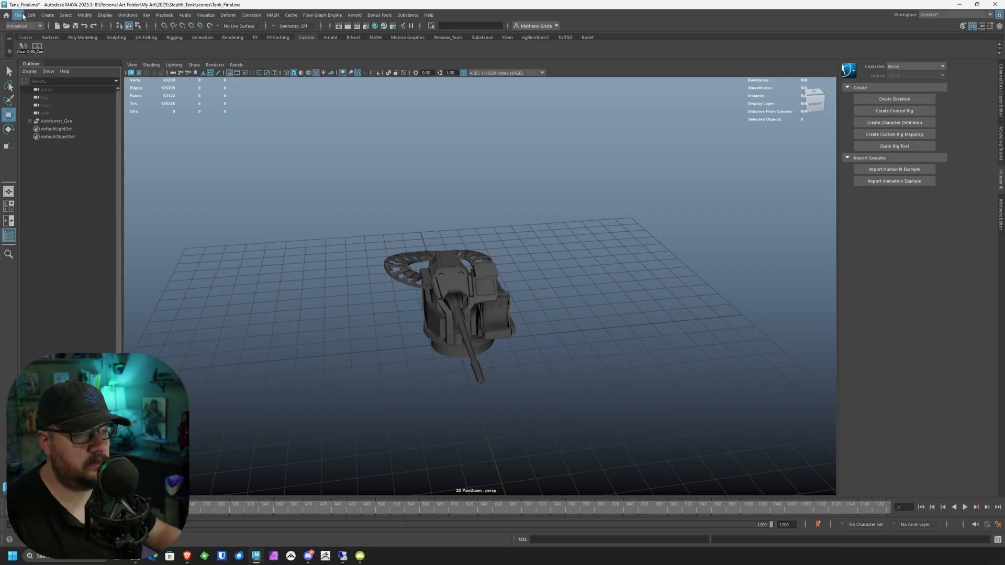
click(31, 15)
click(46, 168)
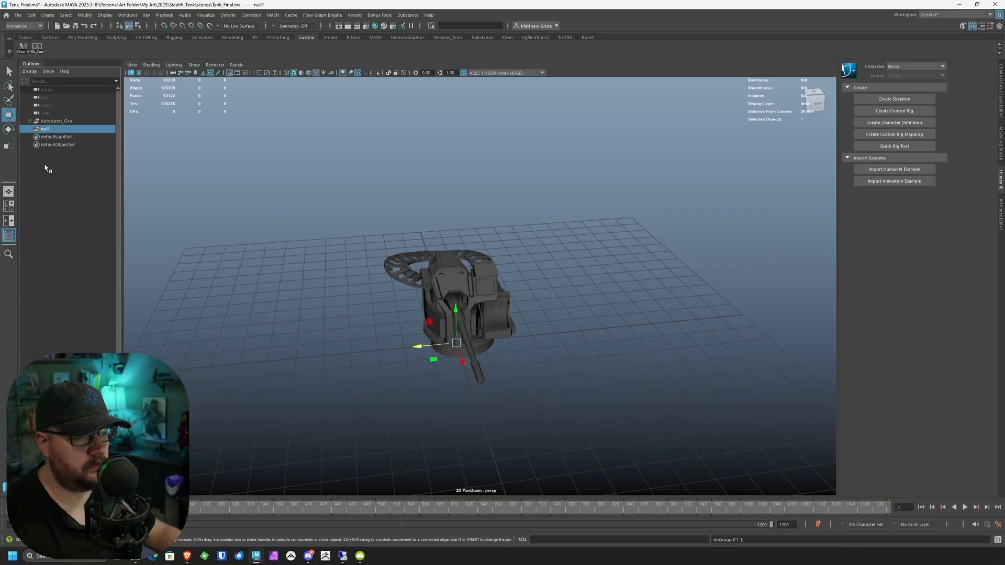
middle_drag(42, 128, 45, 120)
double_click(46, 121)
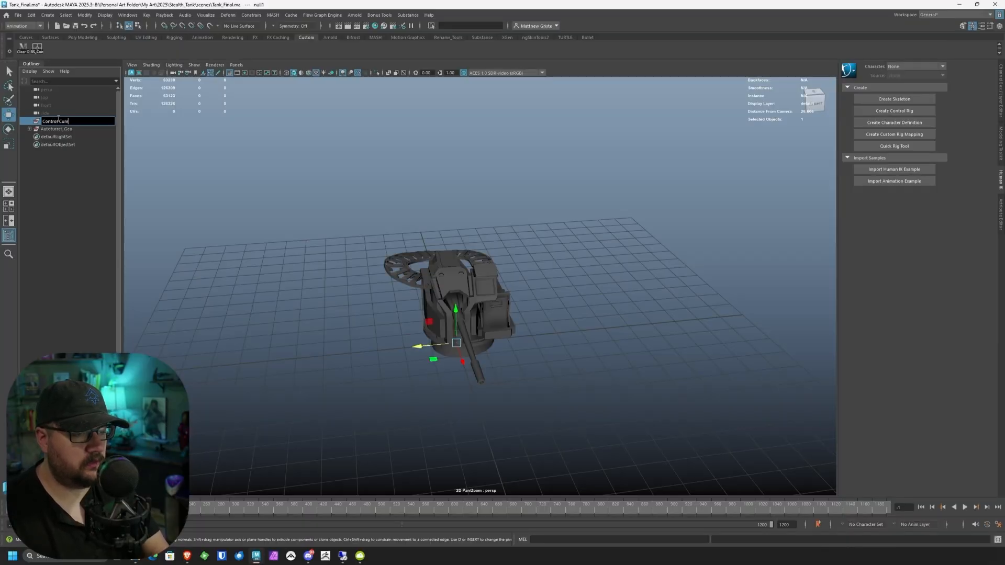
text(Control Curves)
key(Return)
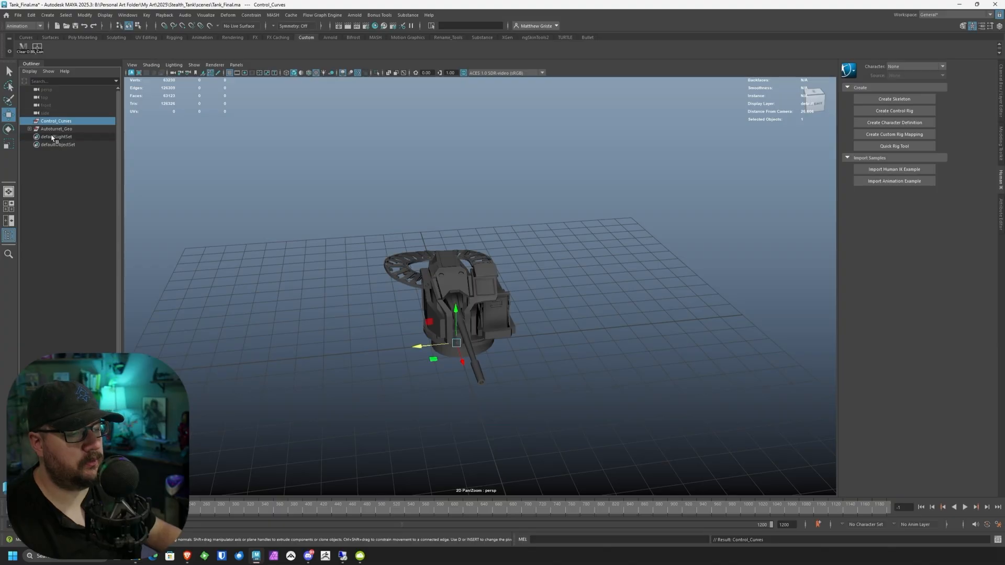
Step: Group Control_Curves and Autoturret_Geo under a parent group named Autoturret and expand it
ctrl+click(51, 129)
key(ctrl+g)
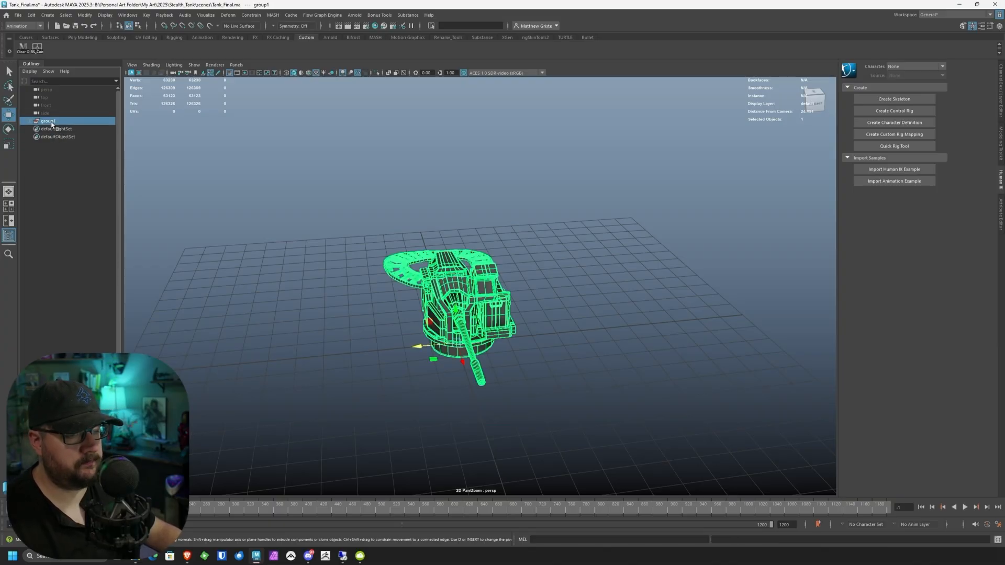
double_click(50, 121)
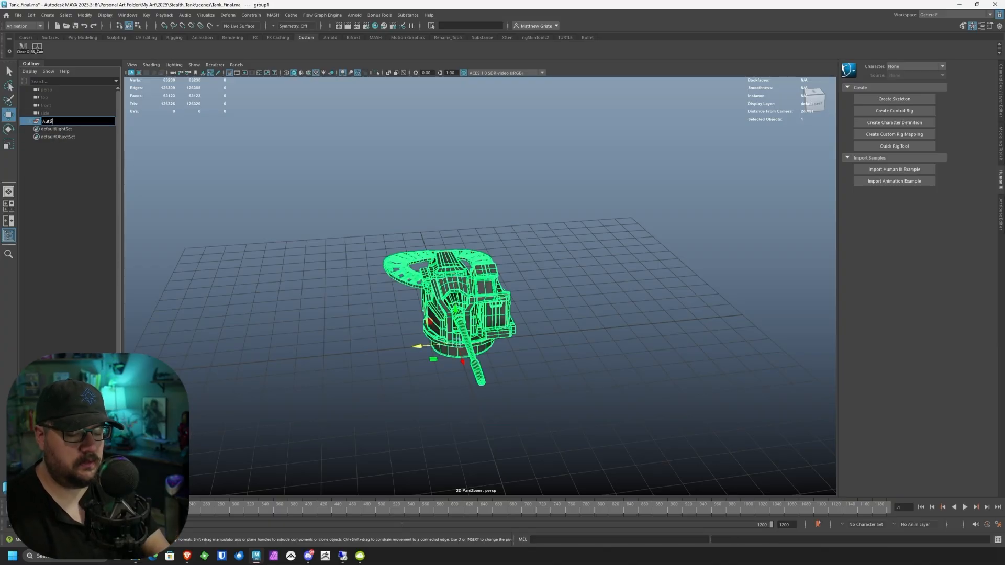
key(Return)
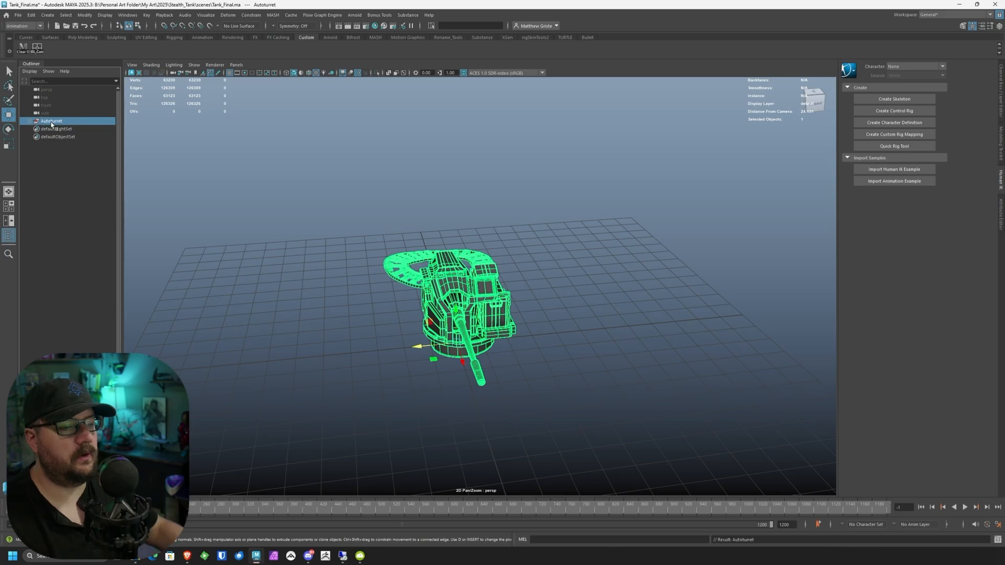
click(30, 121)
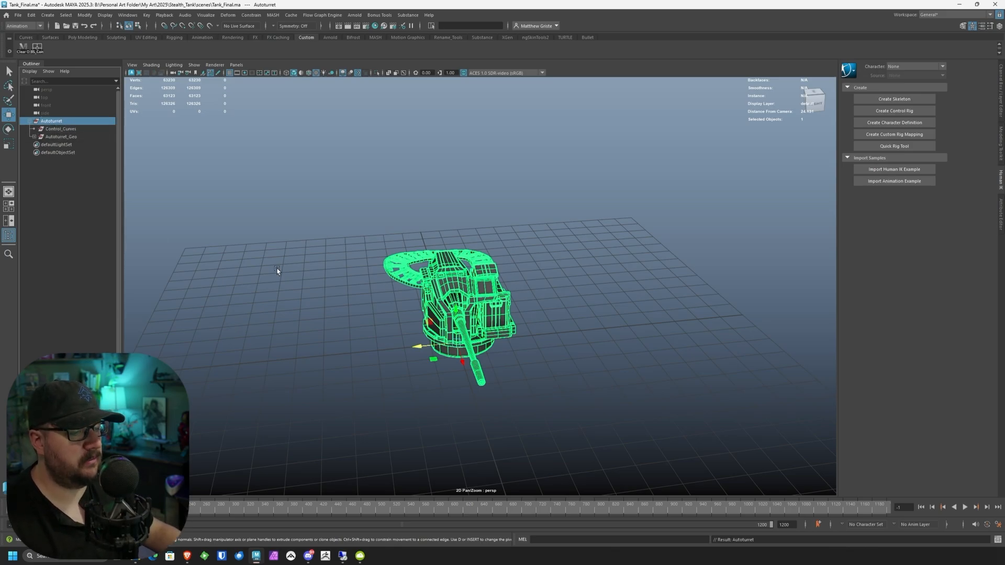
Step: Expand the Autoturret_Geo group and examine the turret's parts, including the barrel and firing body, from several angles
key(f)
alt+drag(392, 283, 369, 269)
click(34, 136)
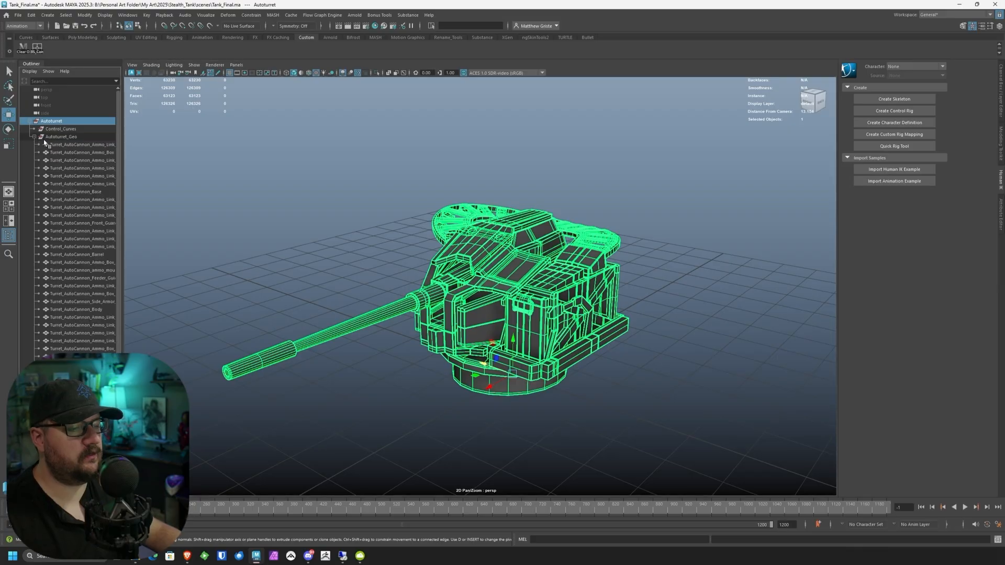
scroll(343, 319, down, 2)
alt+drag(344, 319, 360, 296)
click(344, 331)
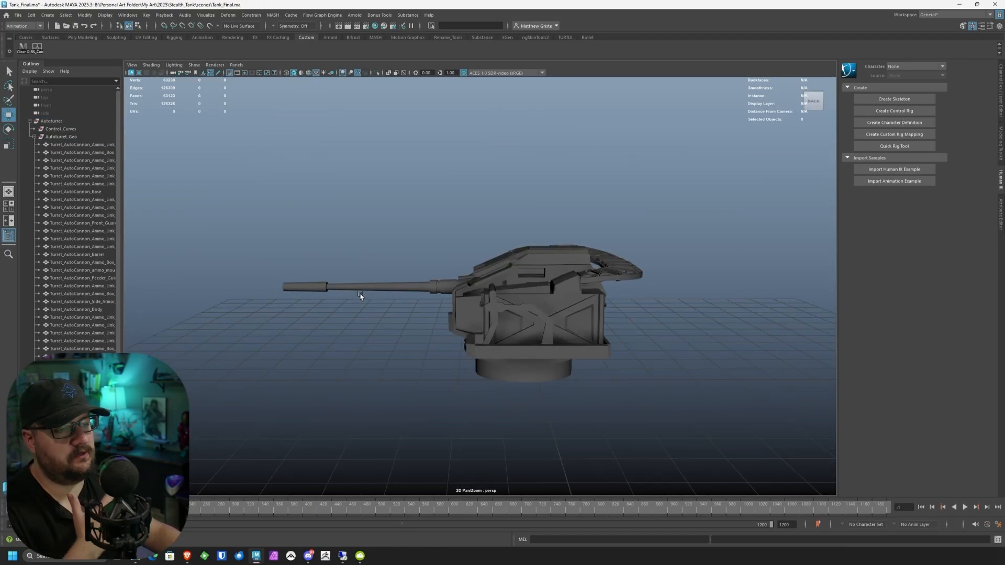
scroll(360, 296, down, 1)
alt+drag(360, 296, 462, 293)
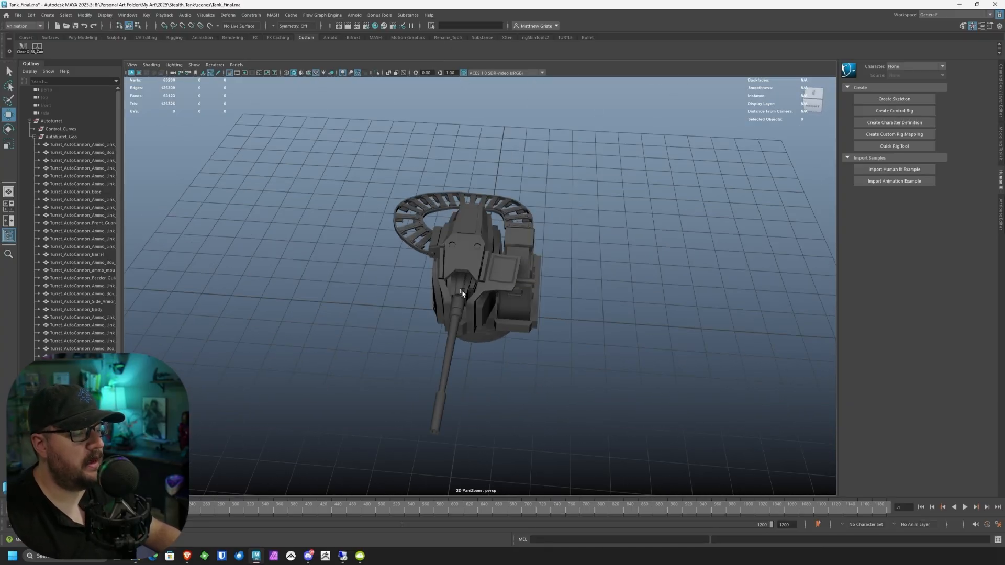
scroll(462, 293, up, 2)
click(443, 334)
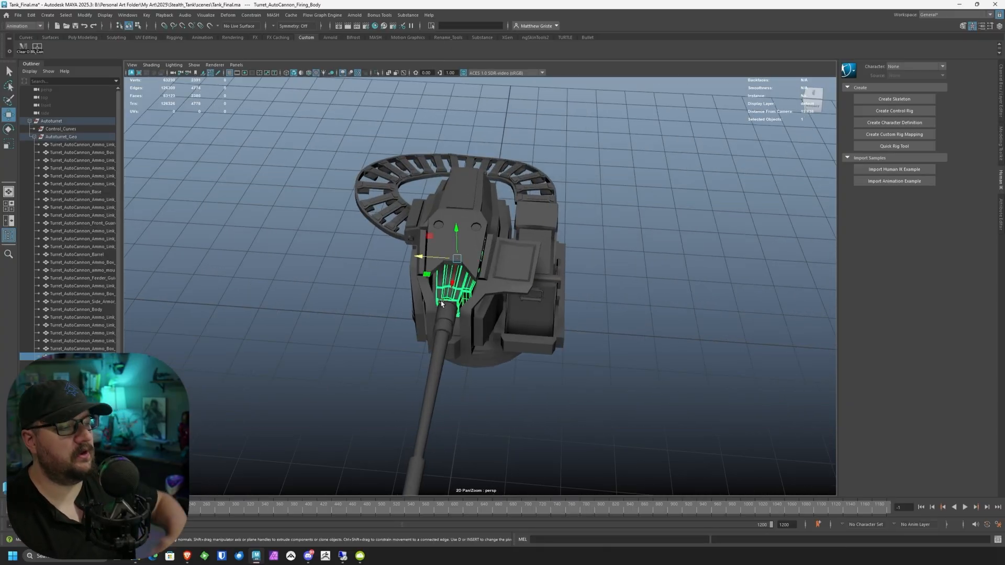
alt+drag(439, 329, 371, 277)
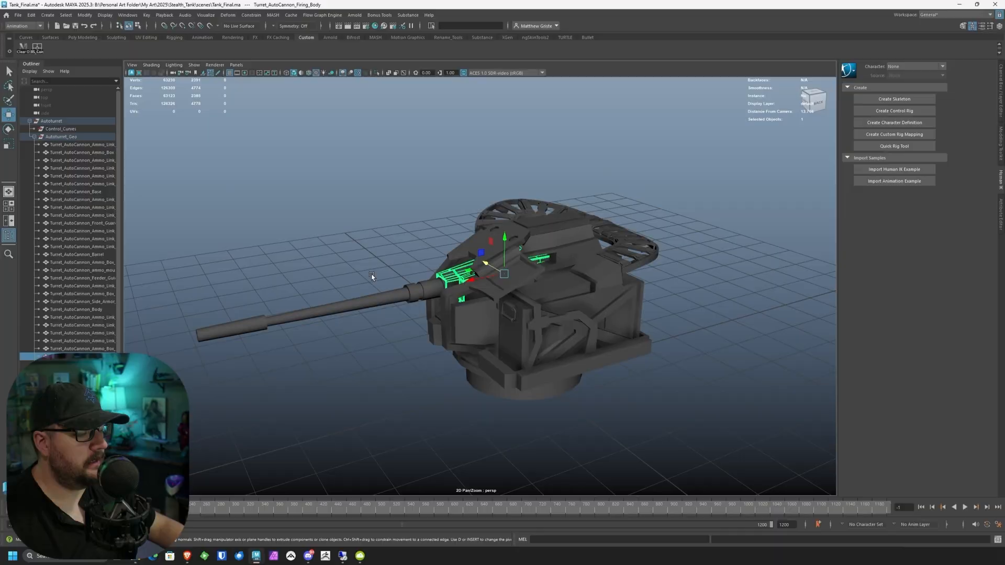
Step: Create a Circle control curve in world space at the turret's base mesh with the bsControls tool, and activate scaling
click(353, 304)
drag(340, 312, 474, 360)
click(477, 361)
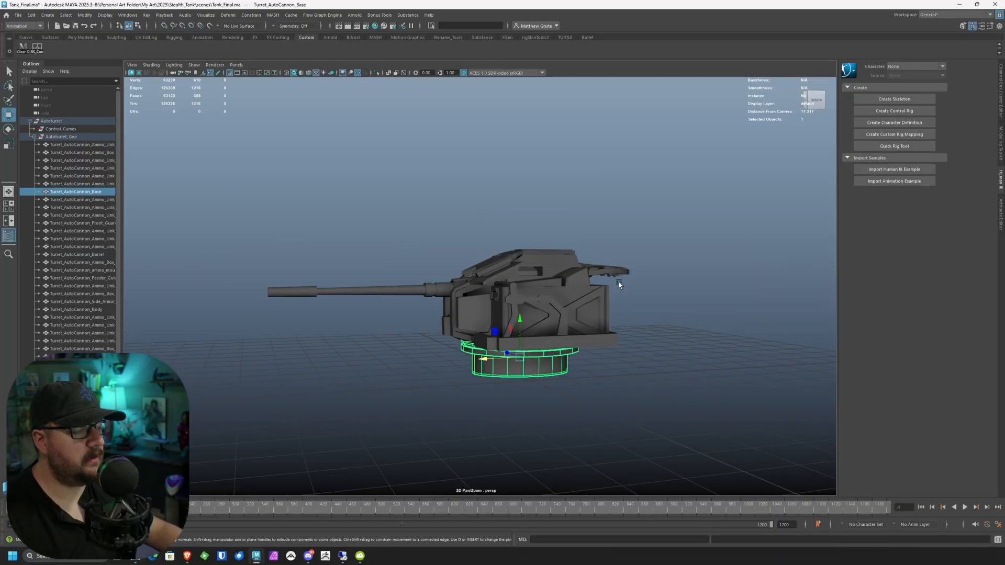
scroll(550, 285, down, 3)
alt+drag(549, 285, 571, 346)
scroll(491, 202, up, 5)
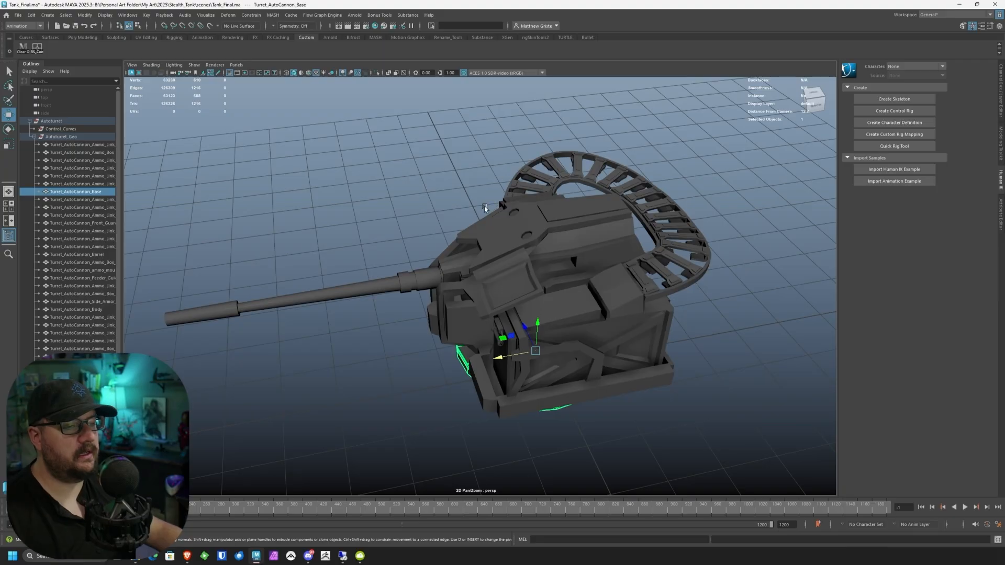
click(36, 48)
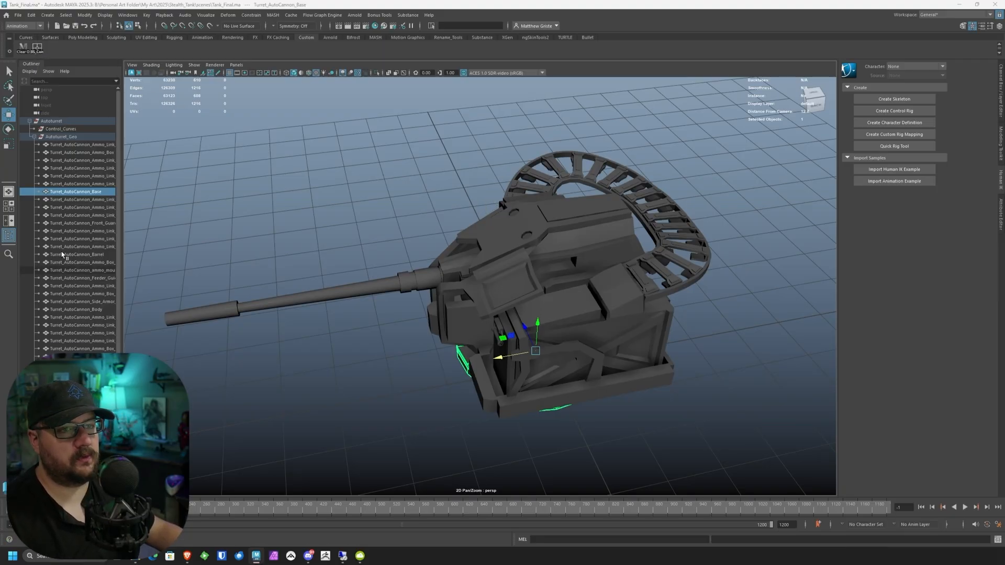
drag(0, 122, 160, 139)
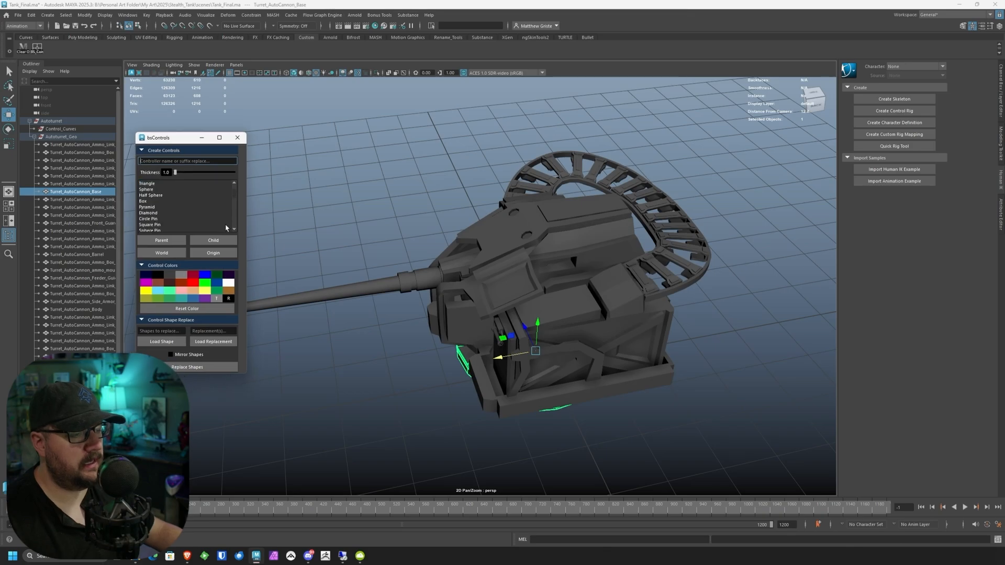
alt+drag(398, 210, 324, 175)
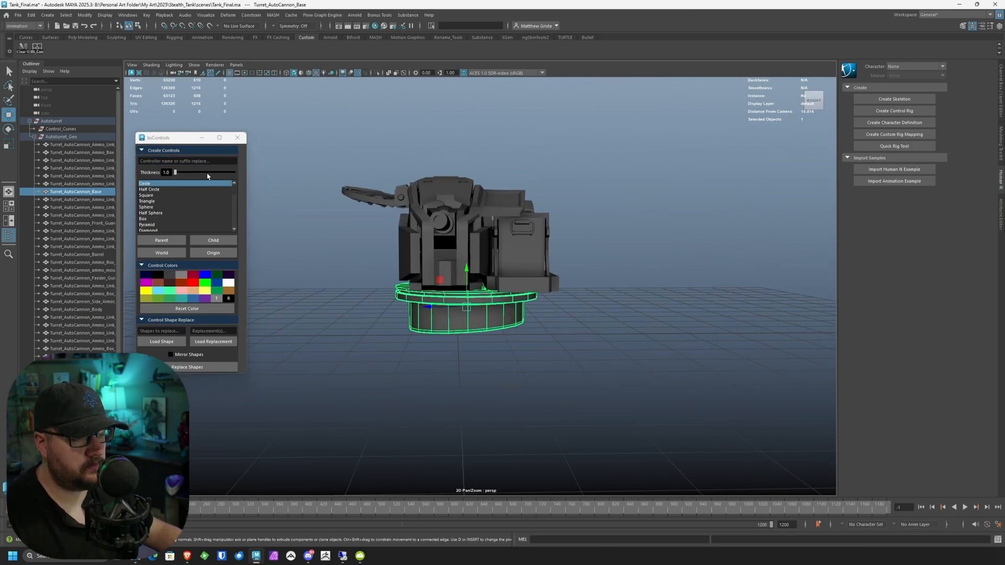
click(163, 255)
alt+drag(396, 266, 440, 296)
key(r)
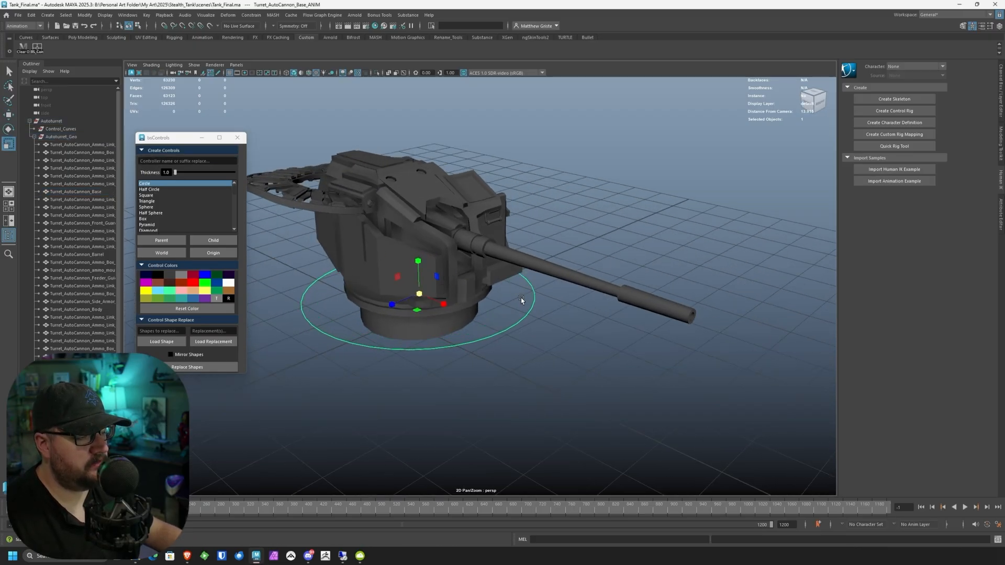
Step: Move the base circle control into the Control_Curves group and rename it Turret_Rotation
scroll(521, 299, down, 5)
alt+drag(521, 300, 456, 300)
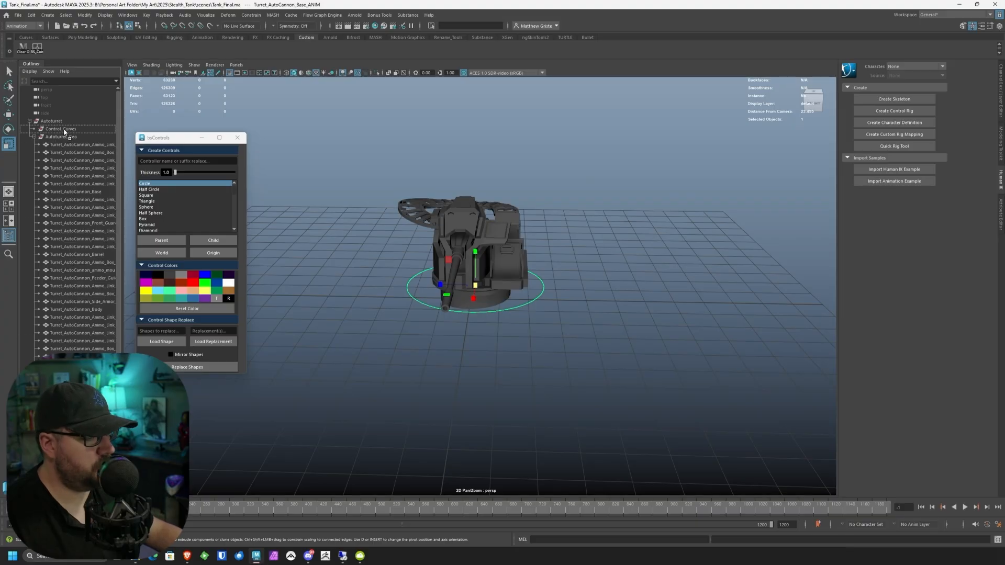
middle_drag(63, 130, 63, 129)
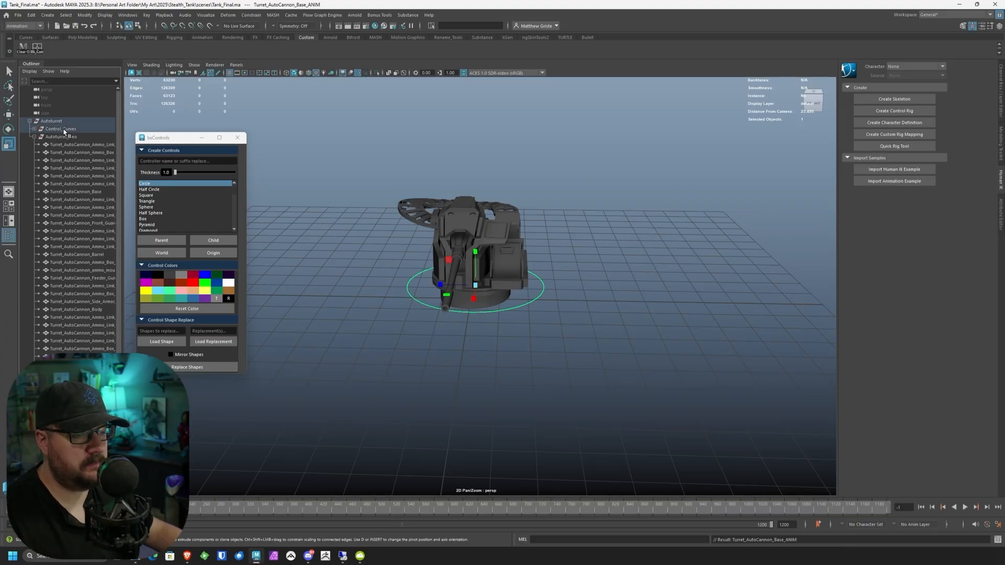
click(35, 128)
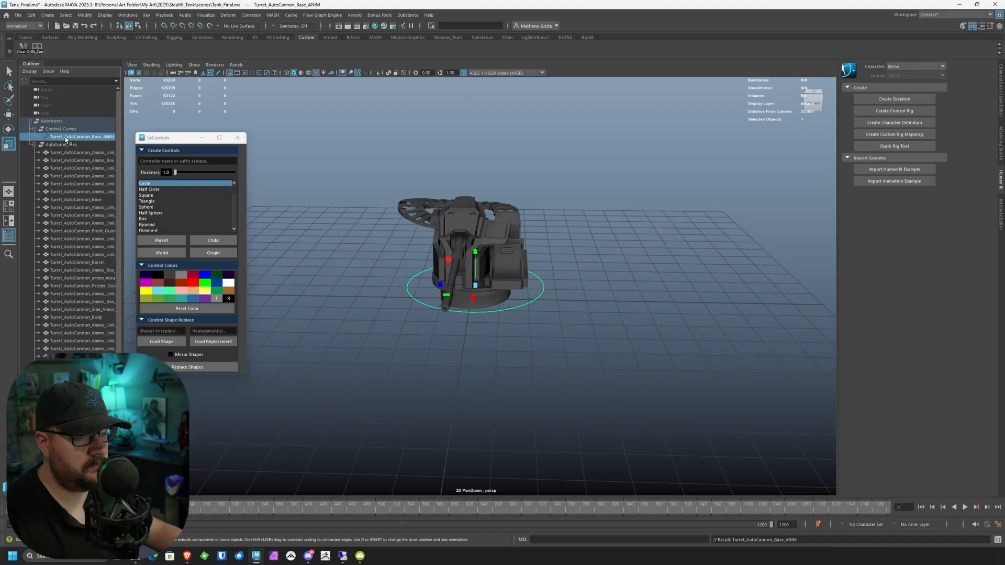
double_click(66, 137)
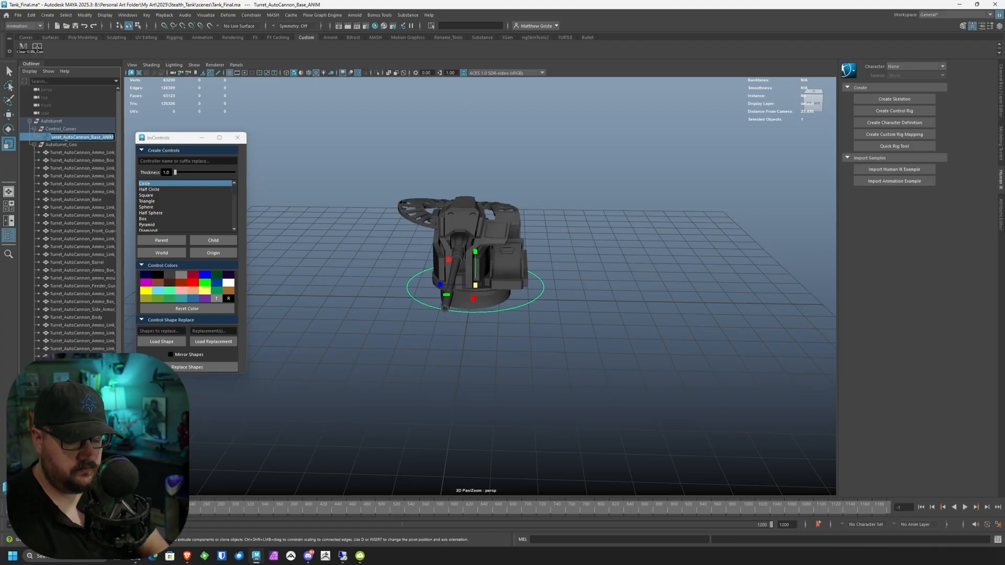
text(Turret_Rota)
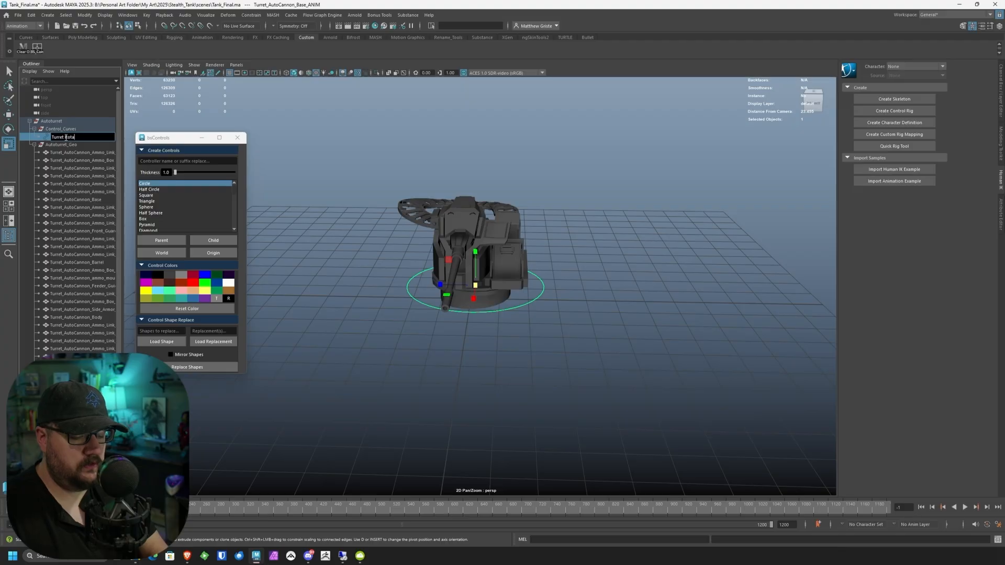
text(tion)
key(Return)
Step: Create a Circle control curve in world space at the turret's firing body mesh
key(f)
mouse_move(471, 209)
alt+mouse_down()
mouse_move(408, 199)
mouse_move(460, 196)
alt+mouse_up()
click(429, 189)
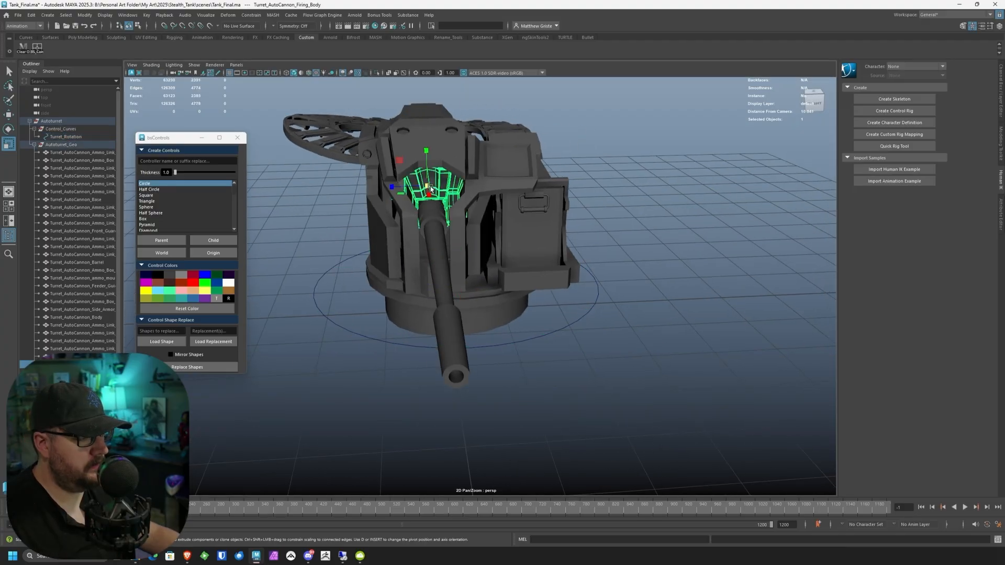
scroll(462, 205, down, 3)
scroll(462, 204, up, 3)
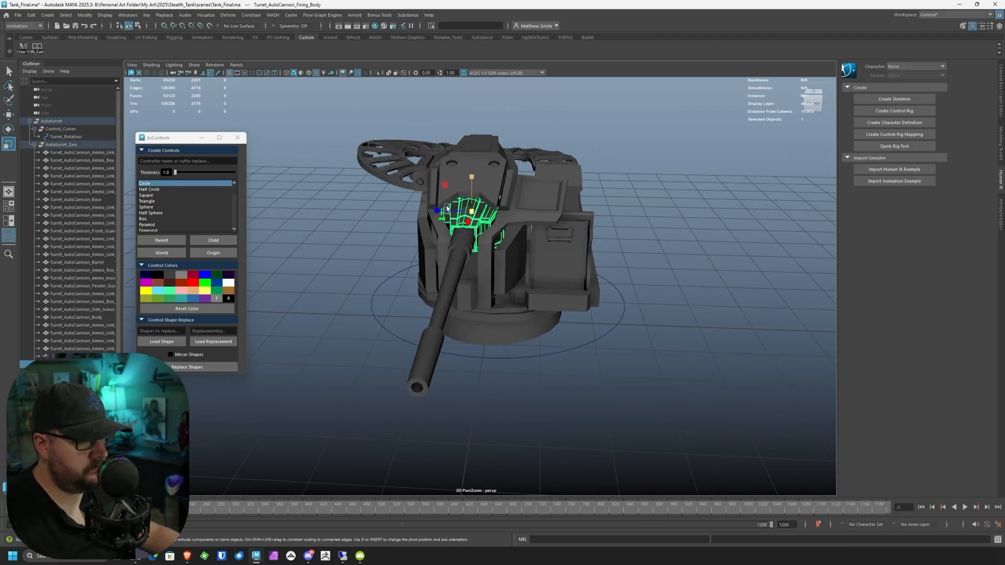
click(175, 255)
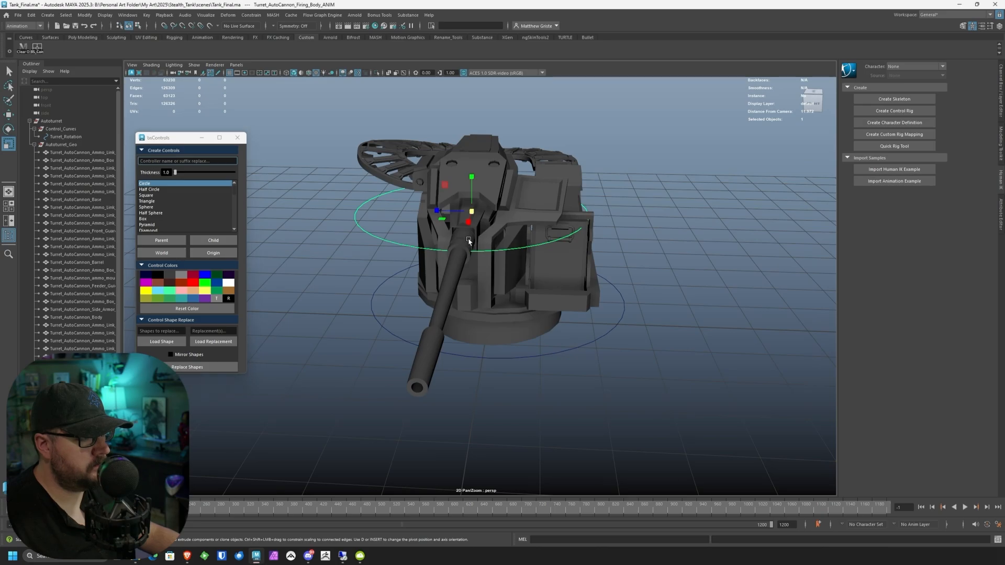
Step: Rotate the firing body circle upright by setting its Rotate X to -90
alt+drag(397, 219, 513, 215)
key(e)
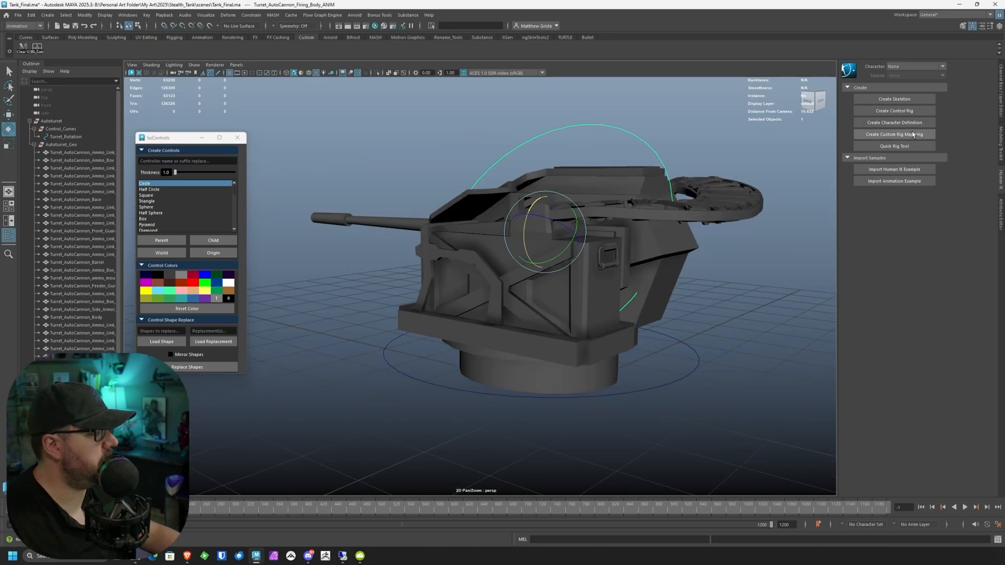
click(1001, 93)
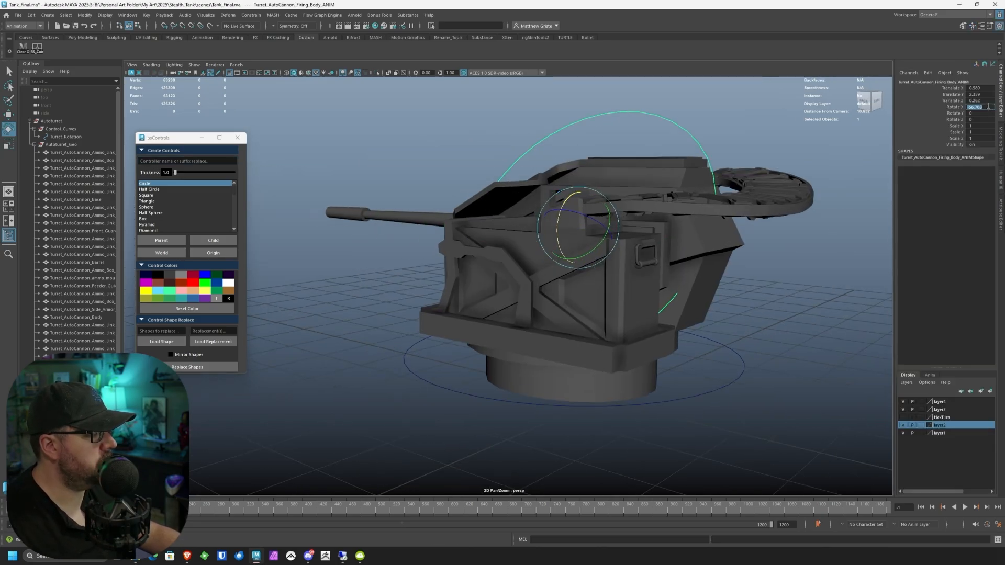
text(90)
key(Return)
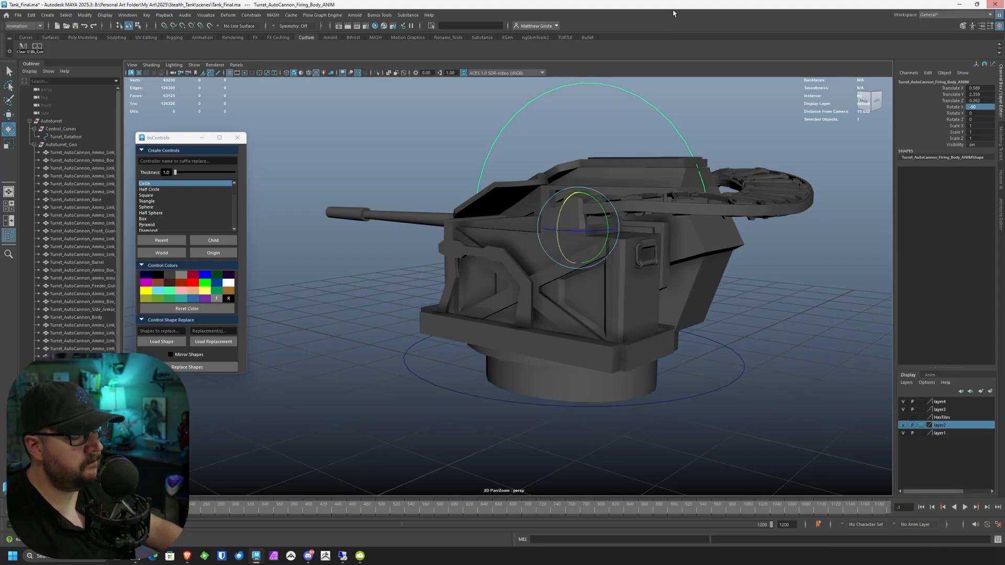
Step: In the front view, scale the firing body circle down uniformly to about 0.284
scroll(415, 236, down, 3)
alt+middle_drag(415, 236, 447, 252)
key(space)
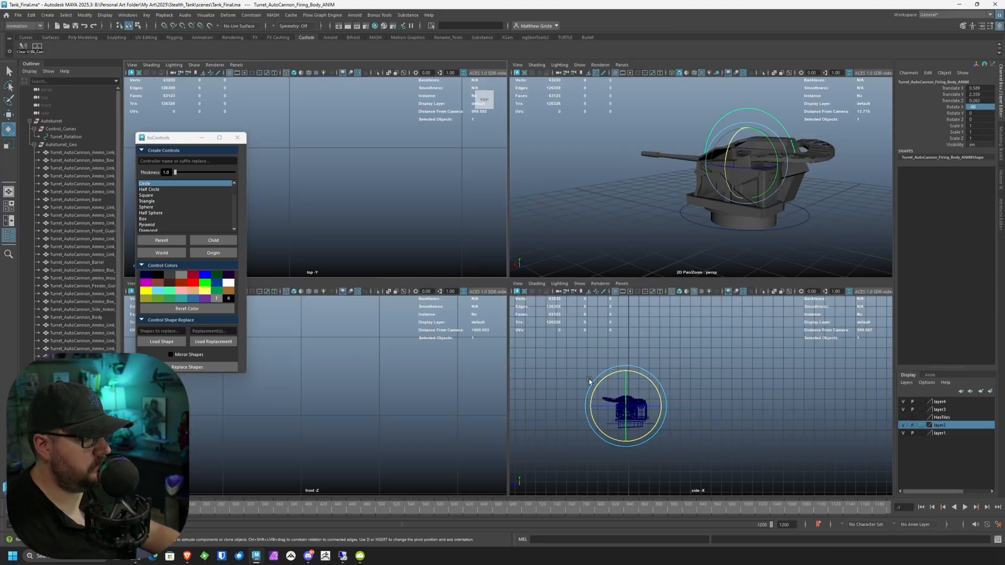
scroll(582, 408, up, 5)
key(space)
key(space)
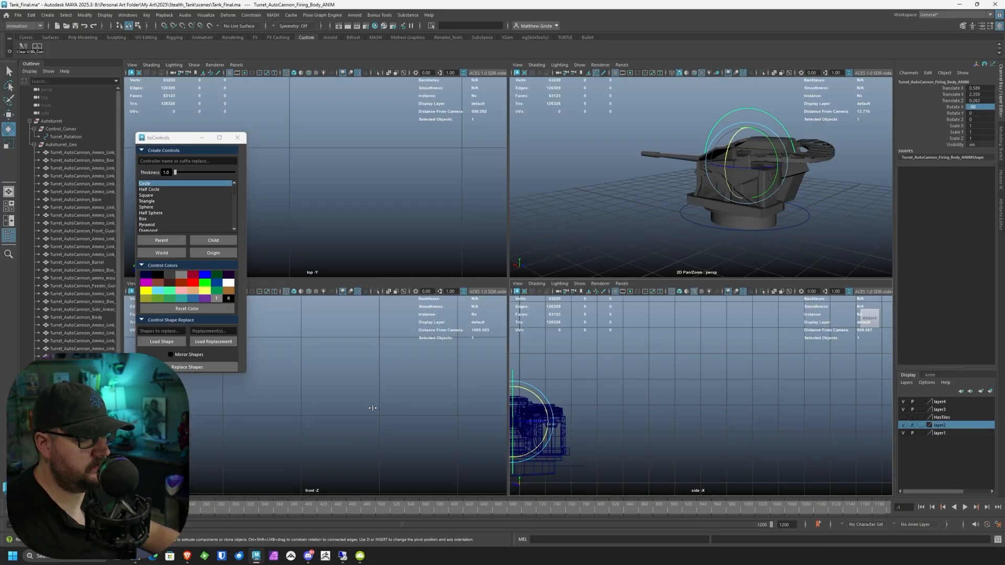
scroll(321, 425, down, 8)
scroll(321, 425, up, 2)
key(space)
scroll(449, 359, up, 6)
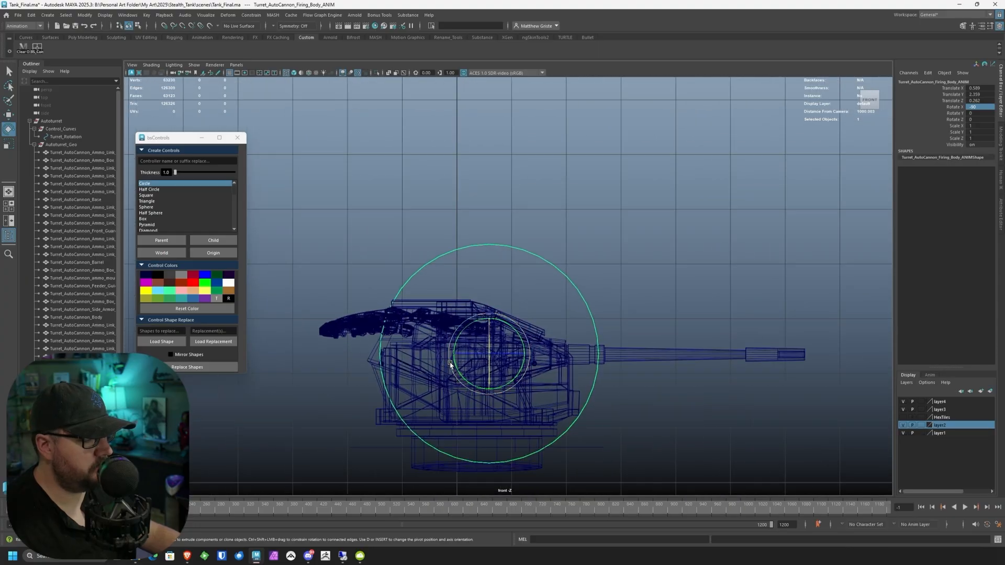
scroll(500, 310, up, 4)
key(r)
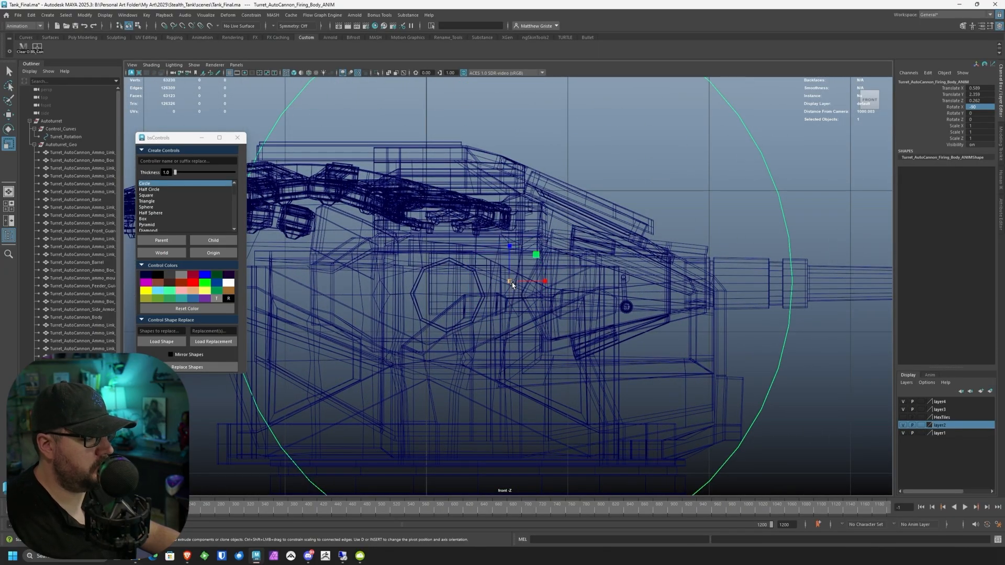
drag(512, 285, 414, 286)
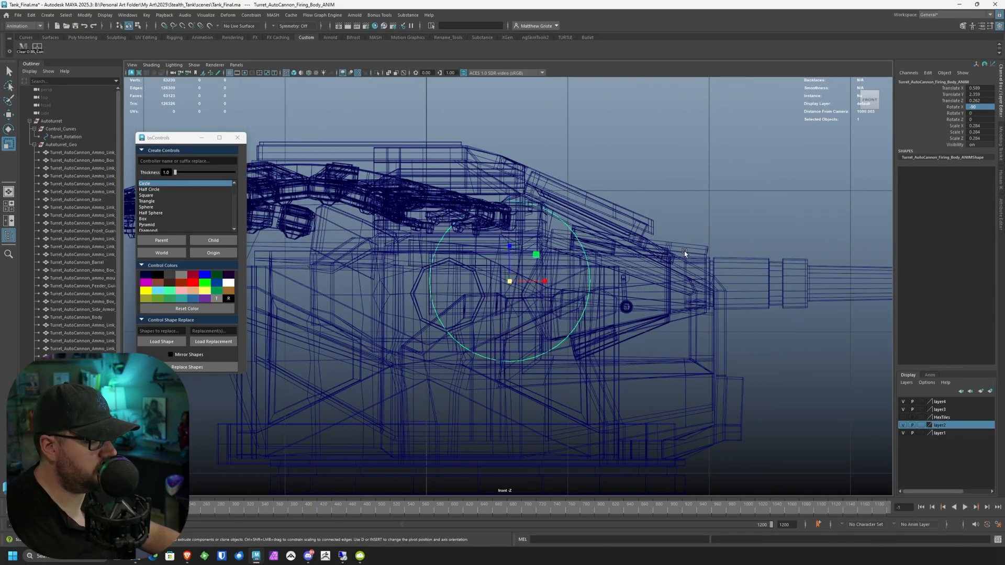
Step: Vertex-snap the firing body circle in the front view to the centre of the octagonal pivot on the firing body
click(410, 303)
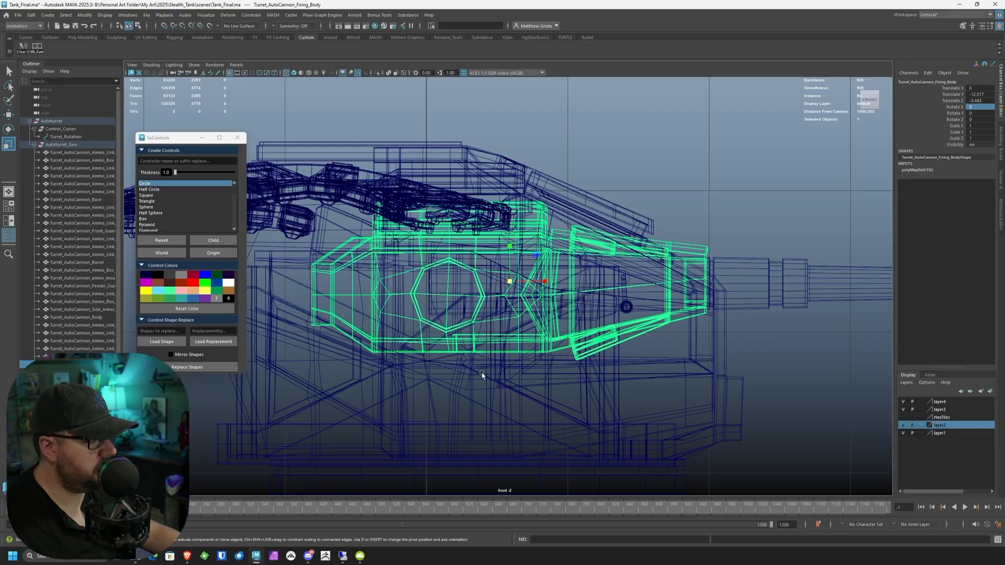
scroll(482, 375, up, 1)
click(607, 180)
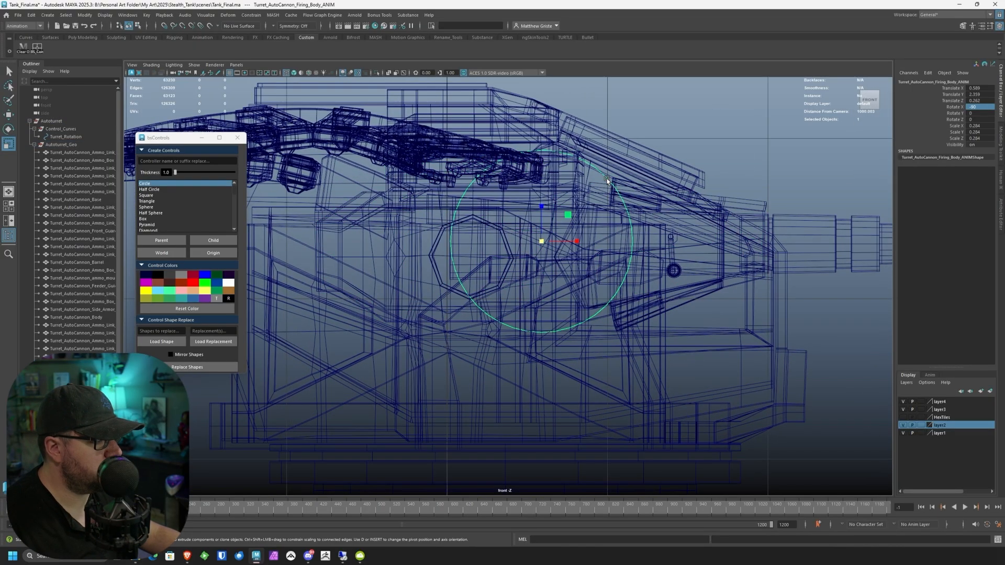
scroll(556, 243, up, 5)
key(w)
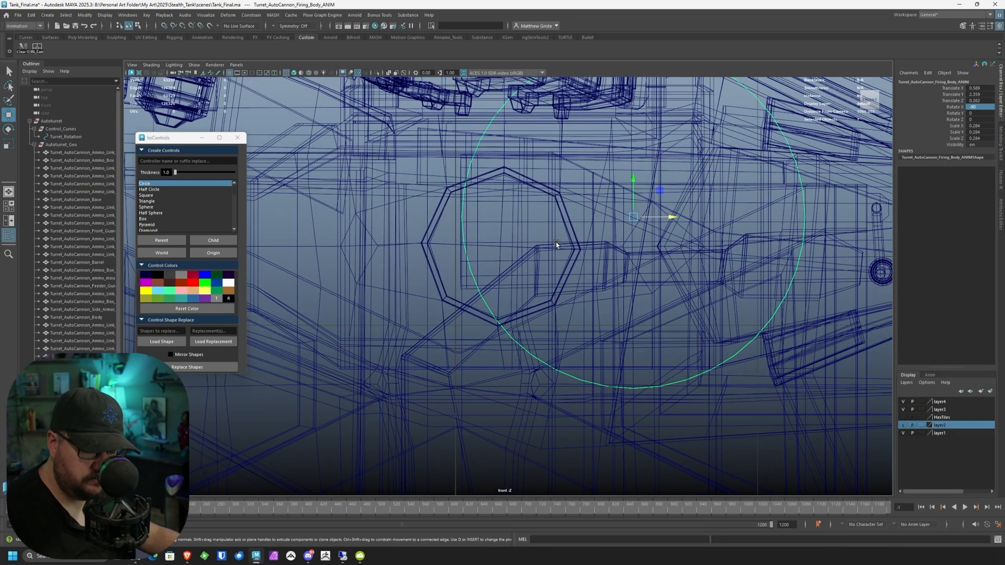
key(v)
drag(632, 216, 503, 247)
Step: In the perspective view, centre the circle across the turret at about Z 0.254 and scale it uniformly to about 0.769
key(space)
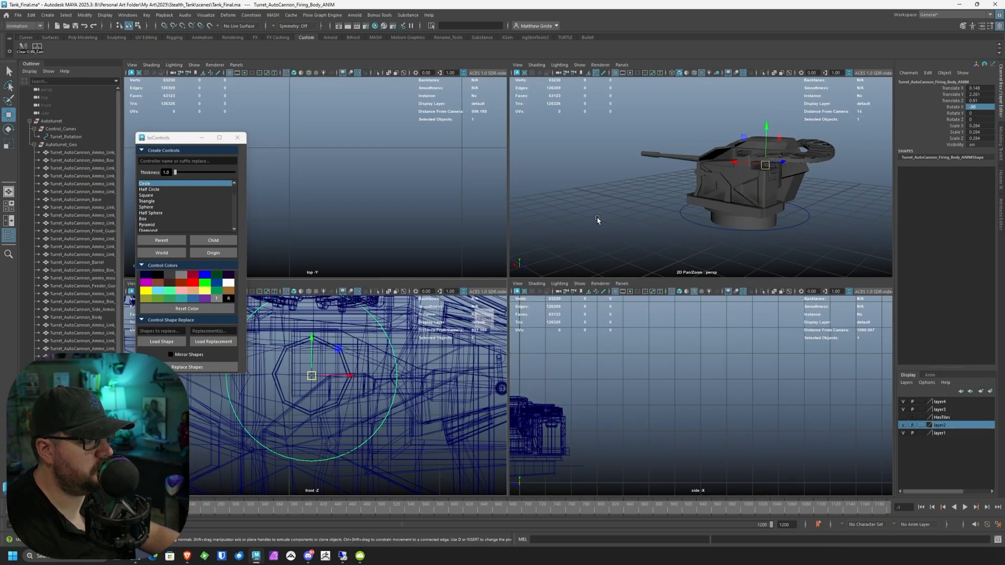
alt+drag(690, 197, 510, 287)
key(space)
key(e)
key(r)
alt+drag(471, 285, 570, 260)
key(w)
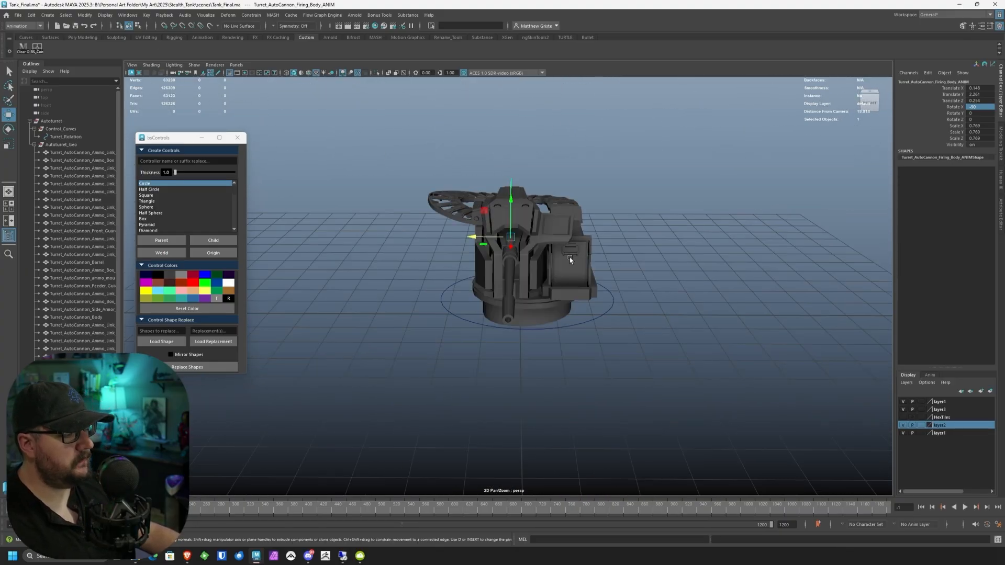
alt+right_drag(479, 224, 561, 254)
alt+drag(561, 254, 560, 265)
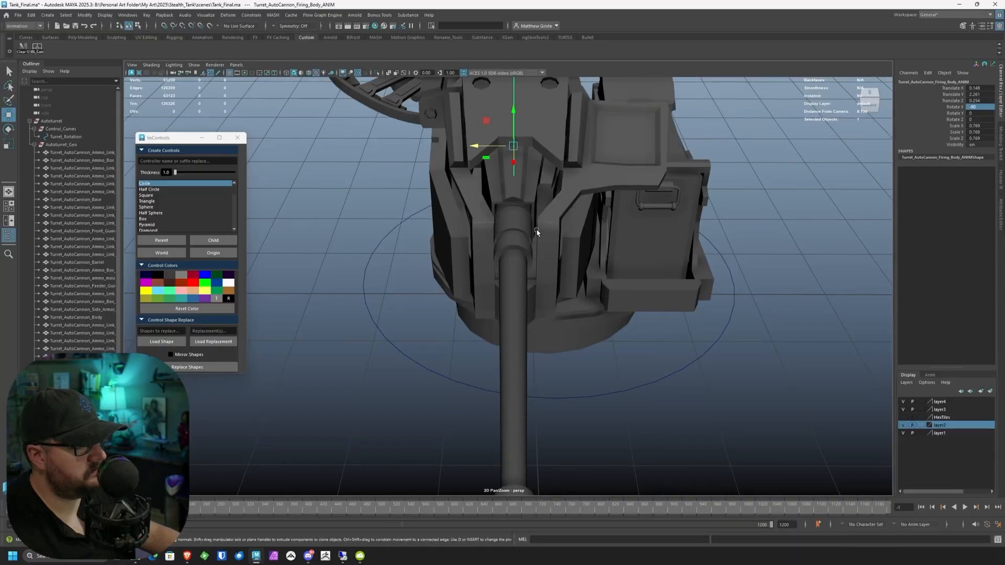
alt+drag(539, 233, 400, 255)
scroll(482, 260, down, 3)
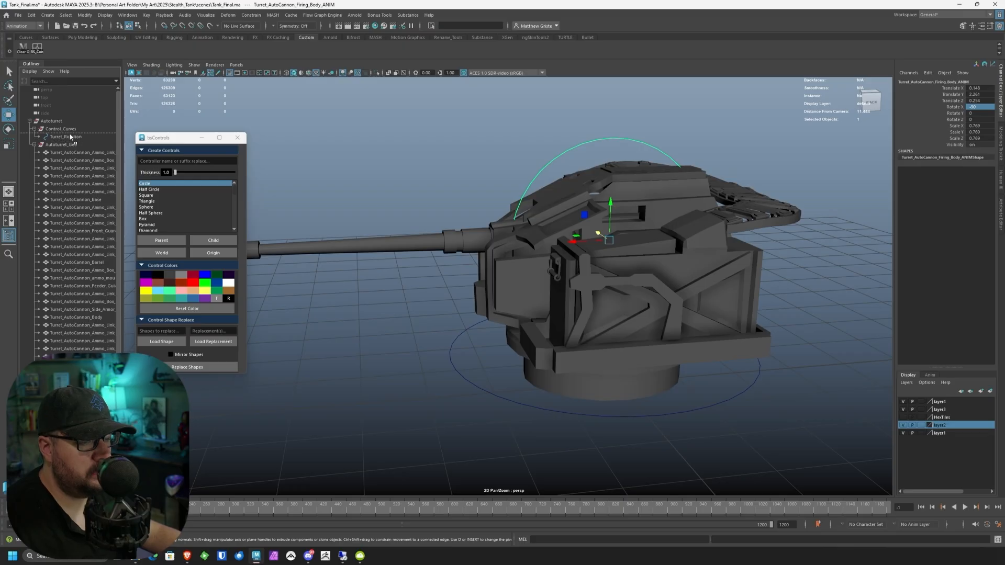
Step: Move the firing body circle into the Control_Curves group and rename it Turret_Up_Down
drag(71, 137, 71, 139)
text(A)
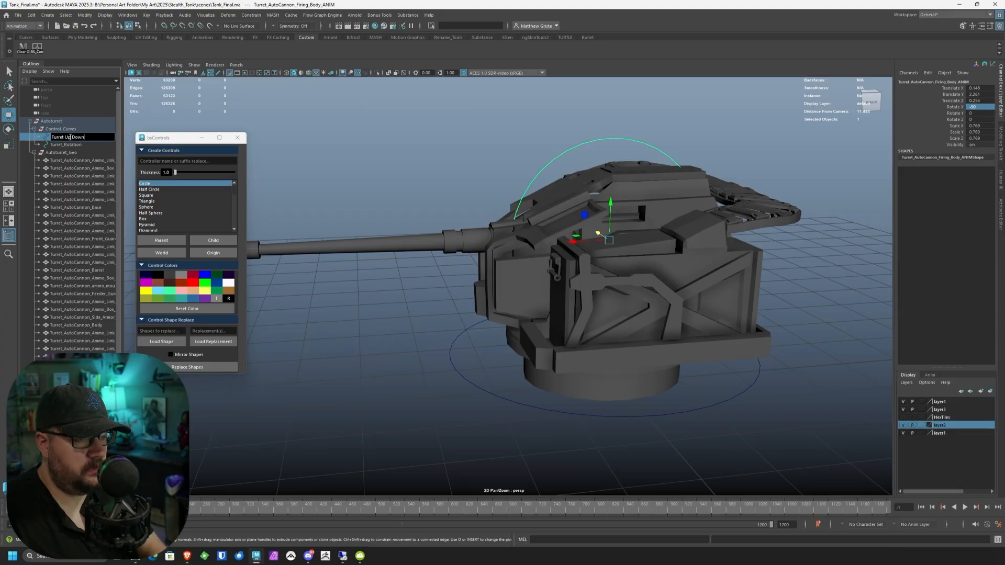
key(Return)
Step: Create a Two Arrows control curve in world space at the turret's barrel mesh
alt+drag(507, 188, 517, 247)
click(494, 212)
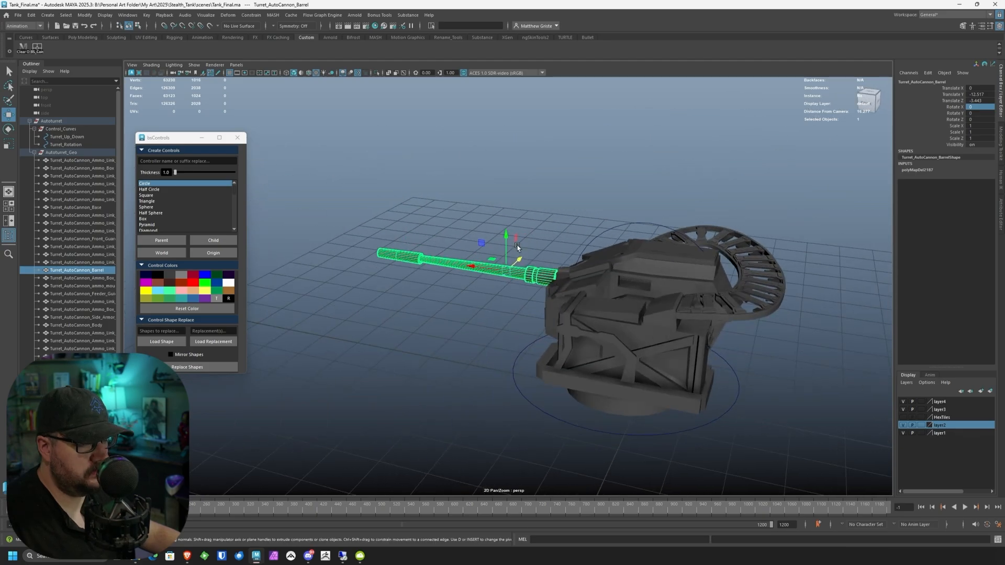
scroll(200, 216, down, 1)
scroll(189, 196, down, 1)
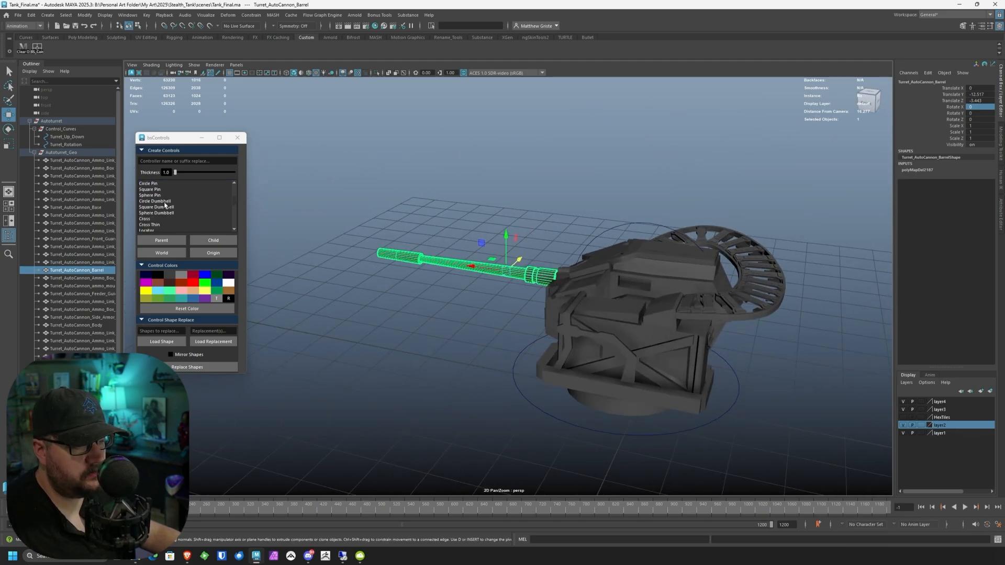
scroll(181, 220, down, 2)
scroll(166, 206, down, 1)
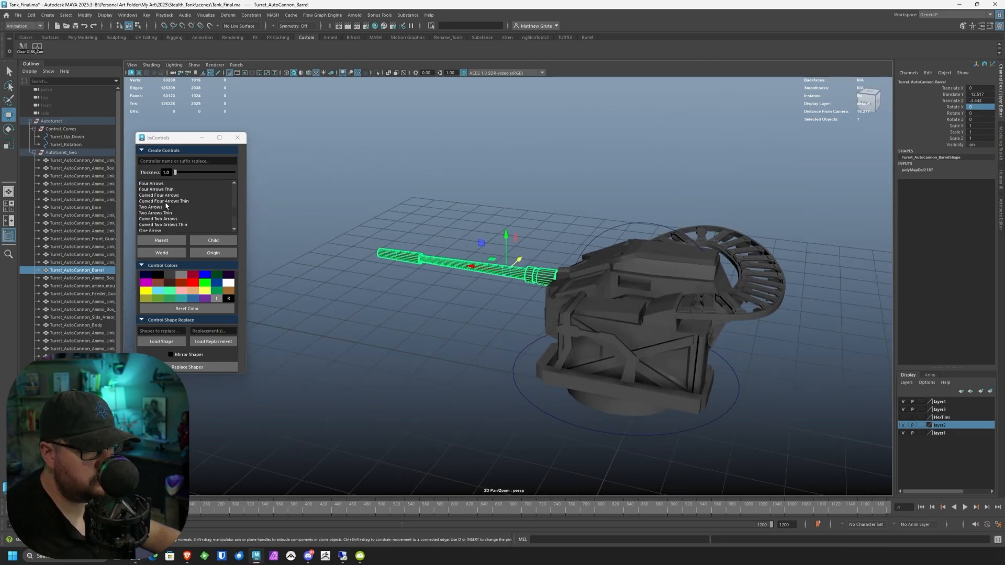
click(160, 207)
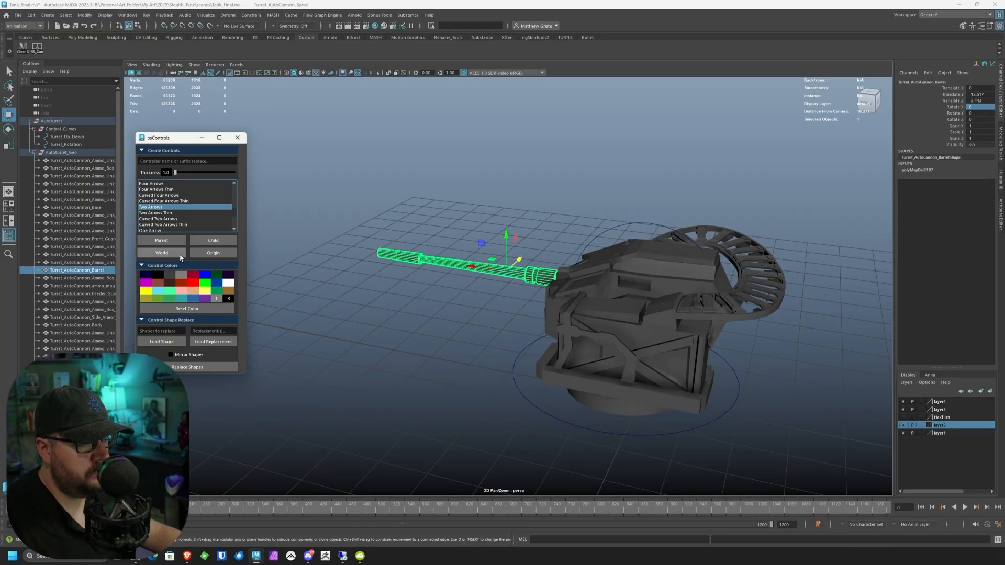
click(161, 253)
scroll(449, 271, up, 3)
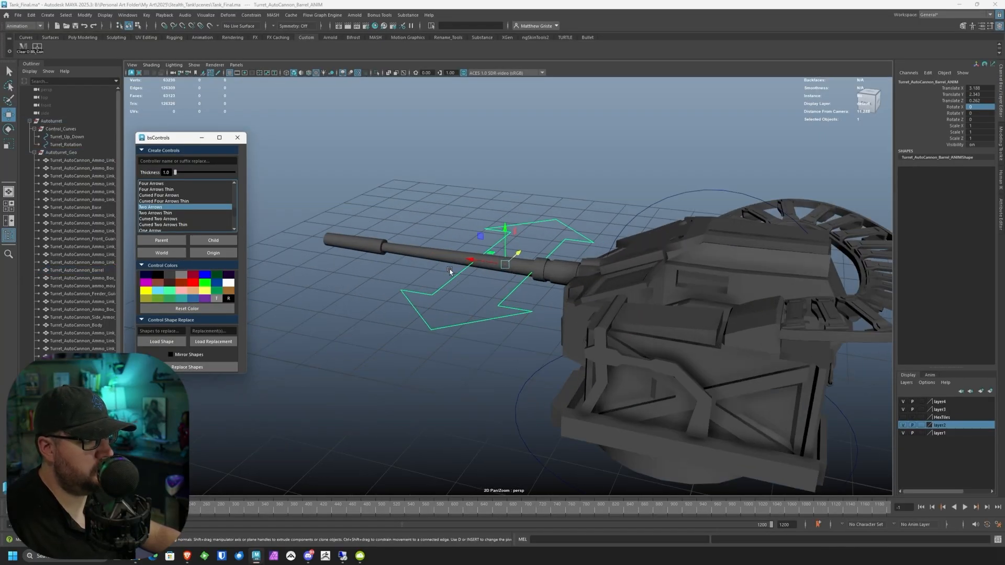
Step: Rotate the barrel's arrow control to run along the barrel by setting its Rotate Y to 90
scroll(471, 274, down, 3)
key(e)
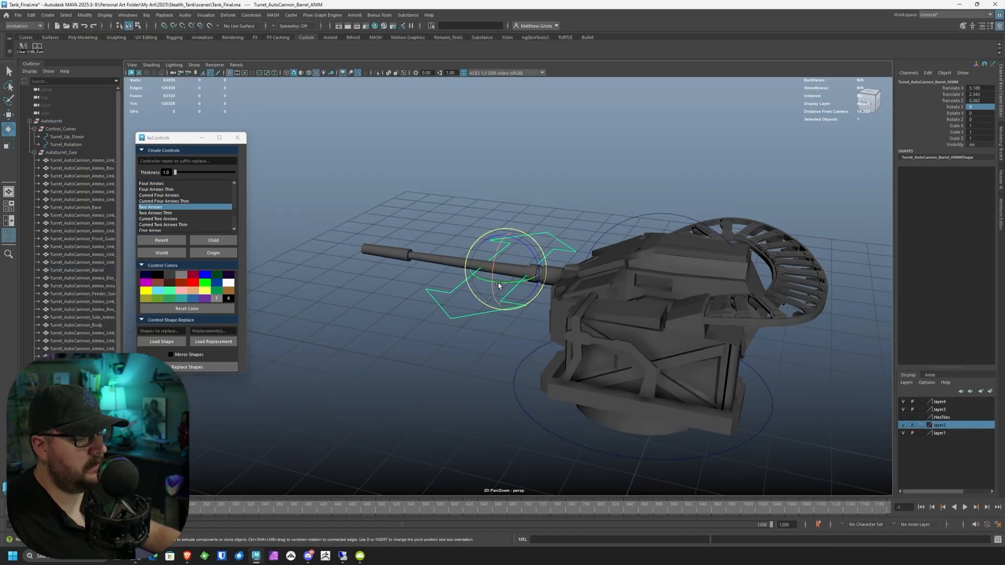
drag(495, 285, 541, 318)
alt+middle_drag(540, 318, 523, 276)
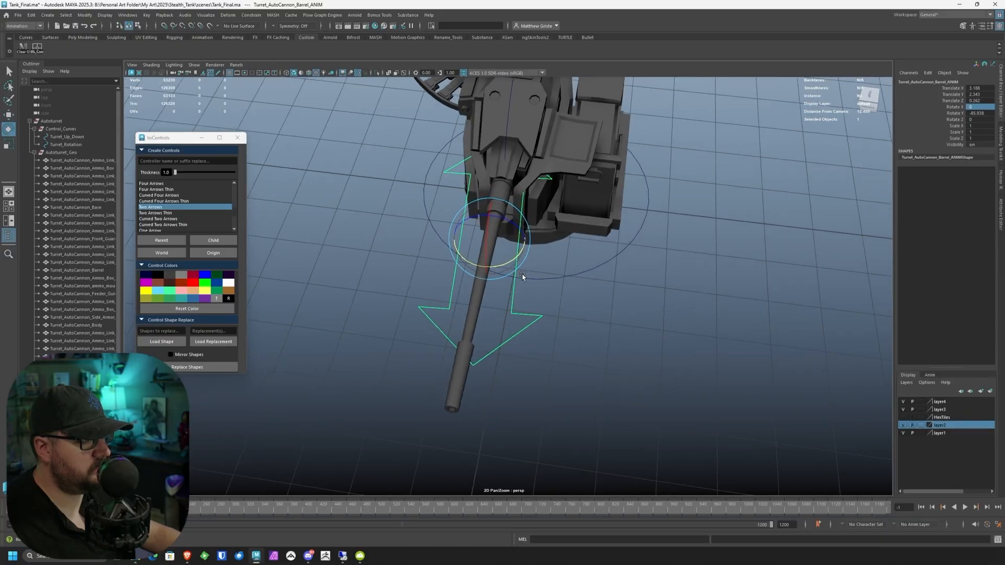
alt+drag(523, 276, 534, 278)
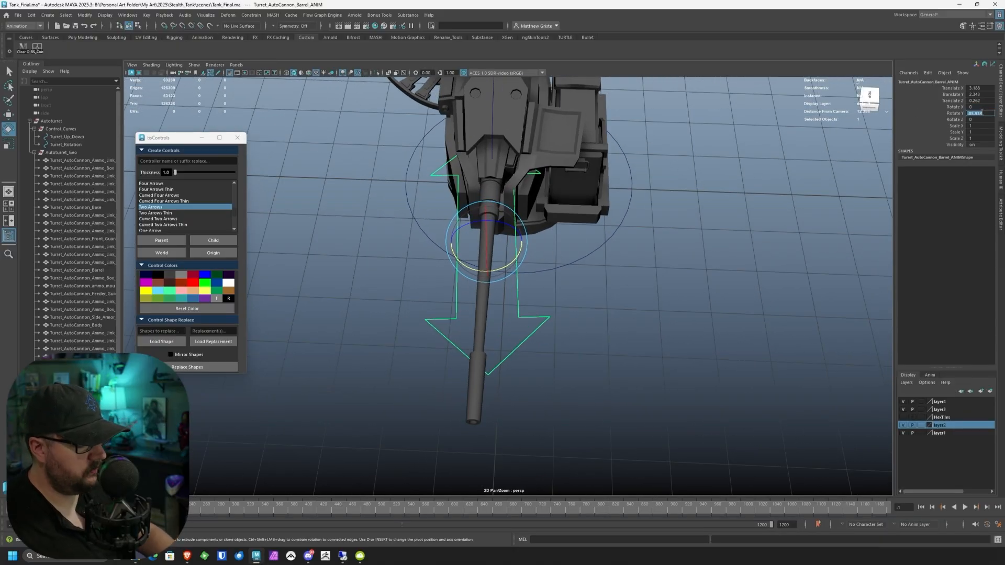
key(Return)
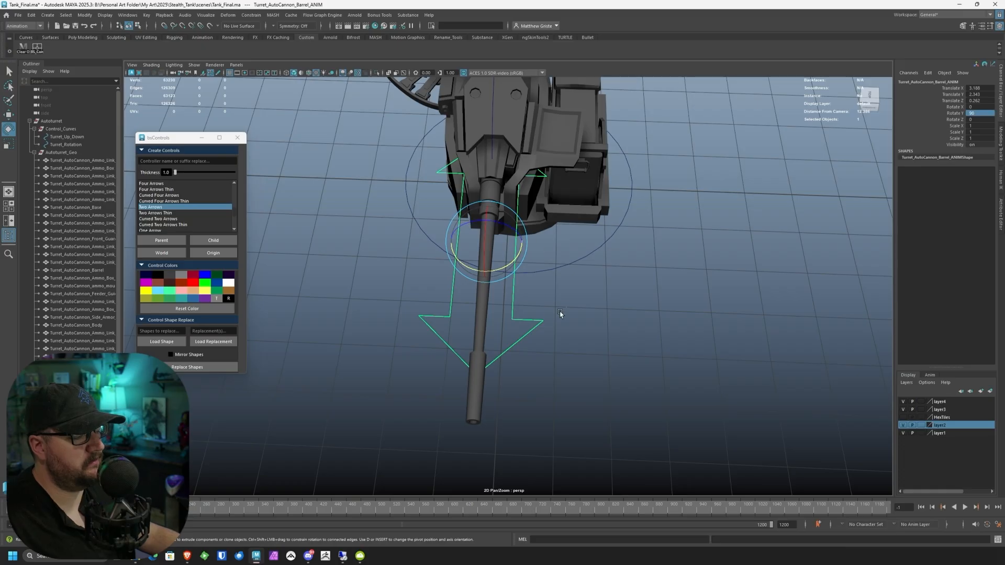
Step: Scale the arrow control uniformly to about 0.608 and place it above the barrel at about X 4.252, Y 2.653
key(r)
alt+drag(583, 247, 533, 143)
scroll(492, 222, up, 3)
key(w)
drag(498, 182, 472, 195)
Step: Create a Circle control curve in world space at the ammo box handle ring on the barrel side
scroll(472, 196, down, 3)
alt+drag(555, 186, 635, 216)
scroll(635, 216, up, 10)
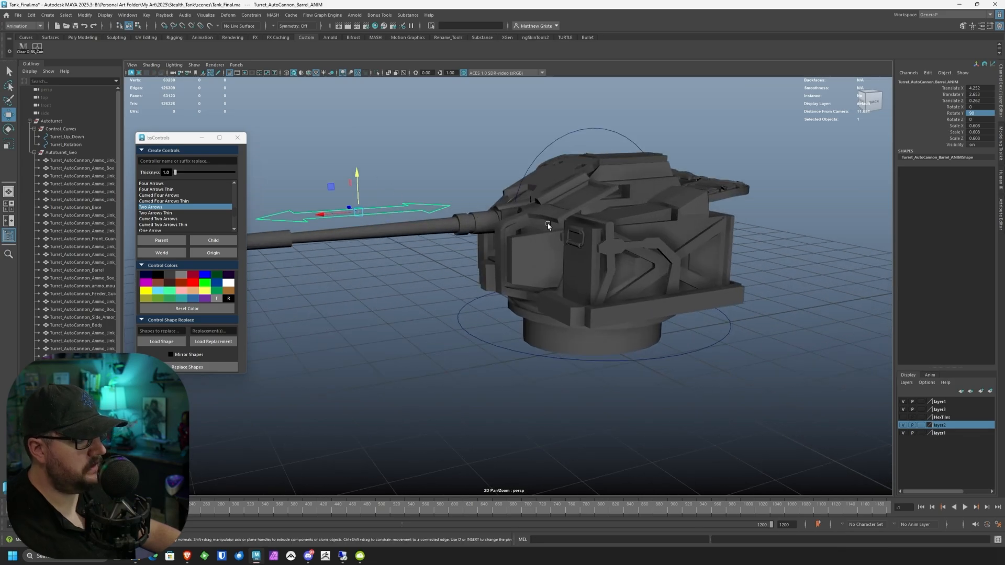
click(463, 159)
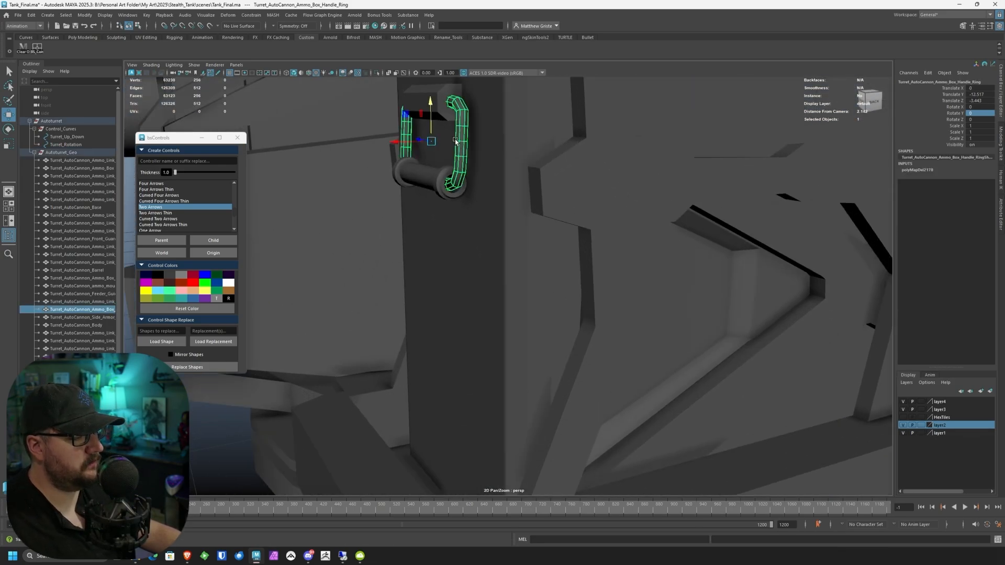
scroll(463, 159, down, 5)
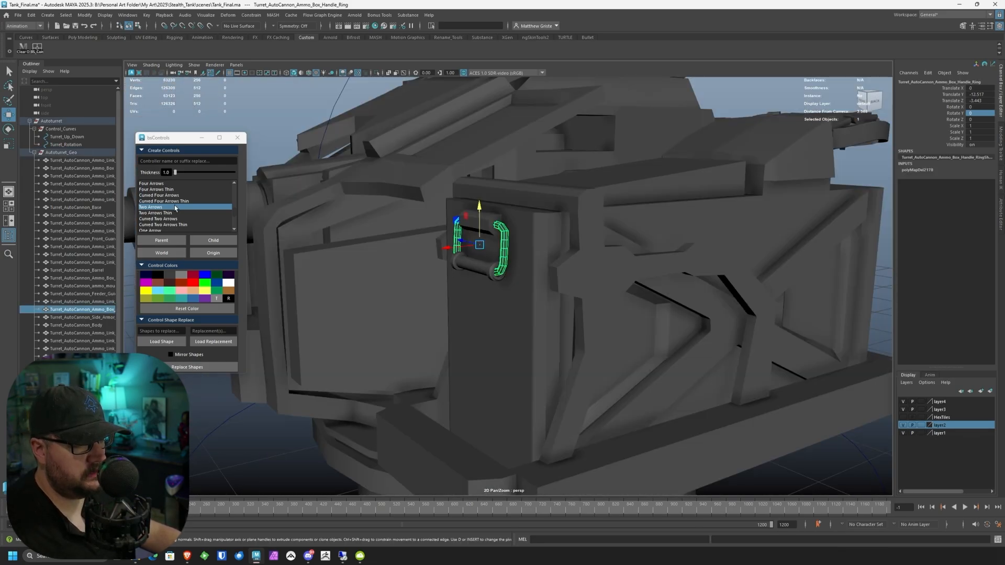
scroll(173, 212, up, 5)
click(150, 184)
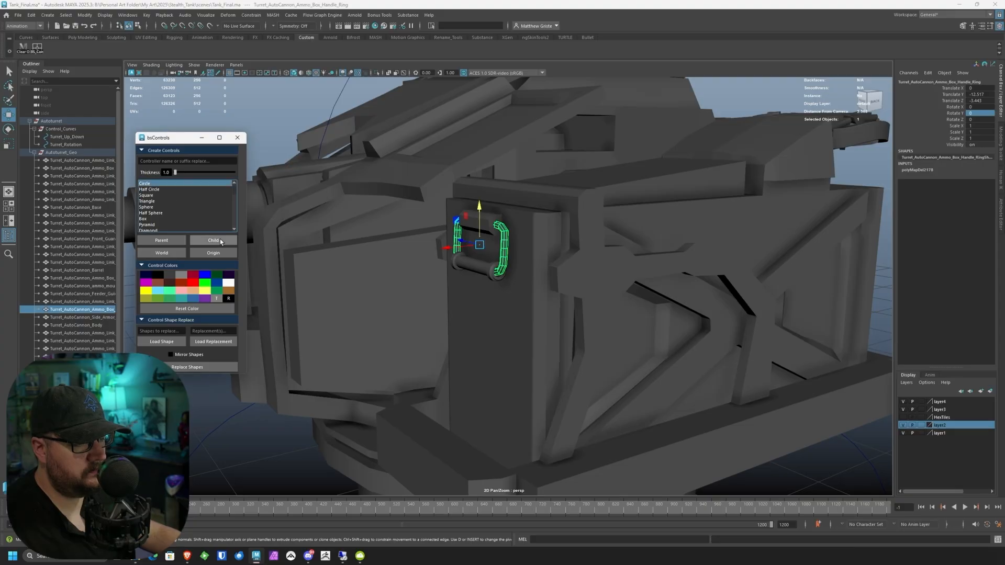
click(161, 253)
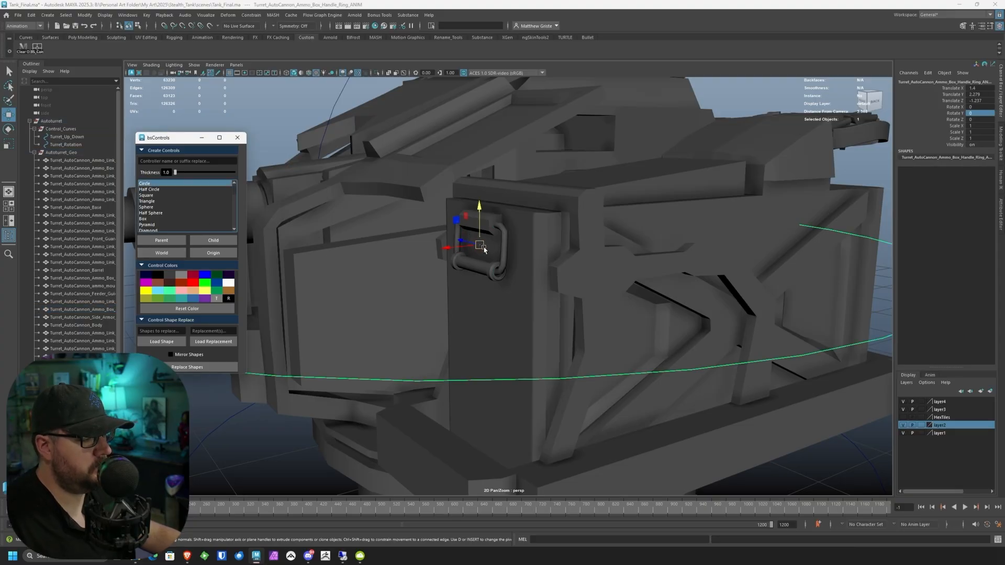
Step: Scale the handle ring's circle control uniformly down to about 0.152
scroll(821, 322, down, 4)
alt+drag(748, 296, 827, 334)
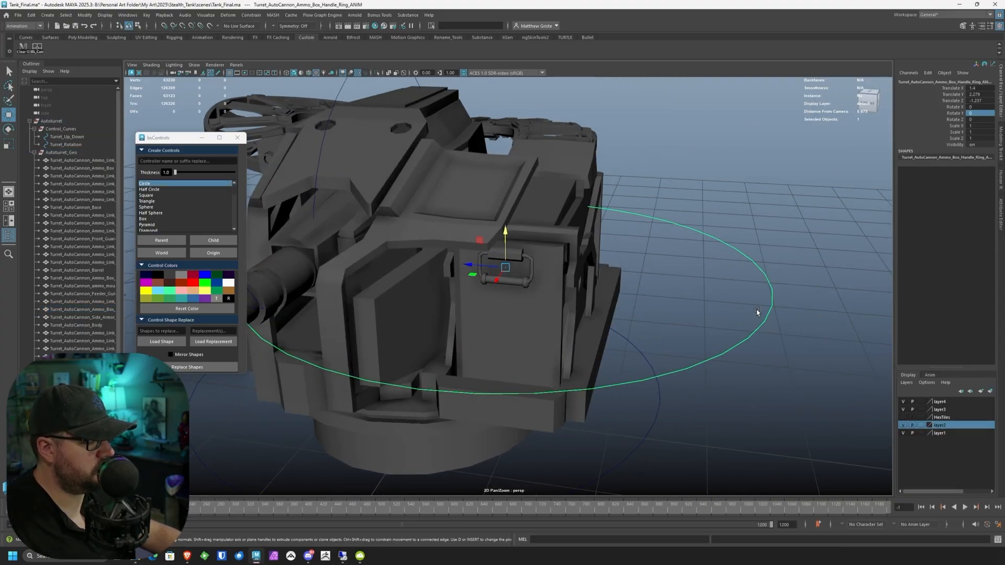
key(e)
key(r)
drag(508, 268, 172, 324)
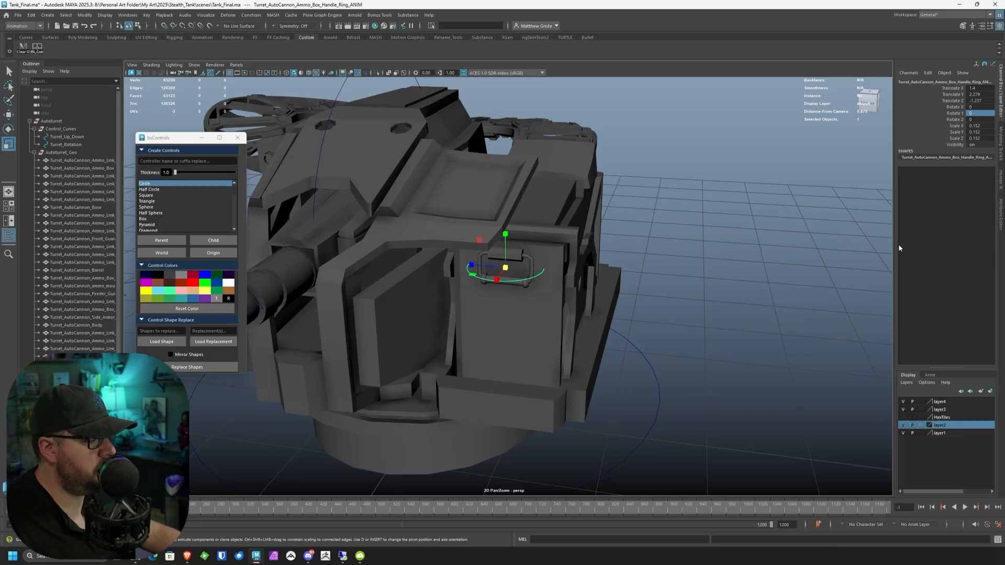
Step: Stand the handle circle upright by setting its Rotate X to -90
key(e)
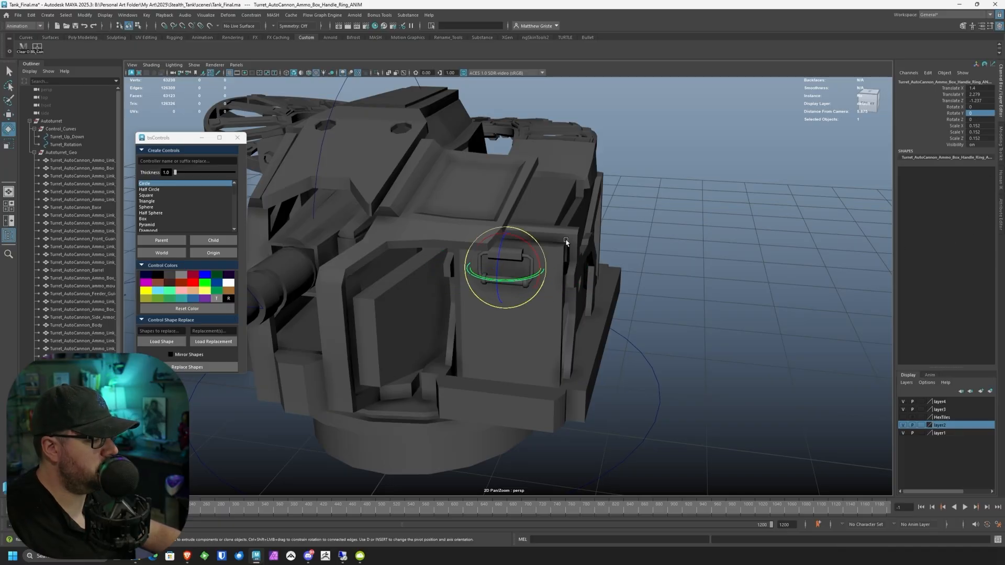
drag(525, 244, 529, 283)
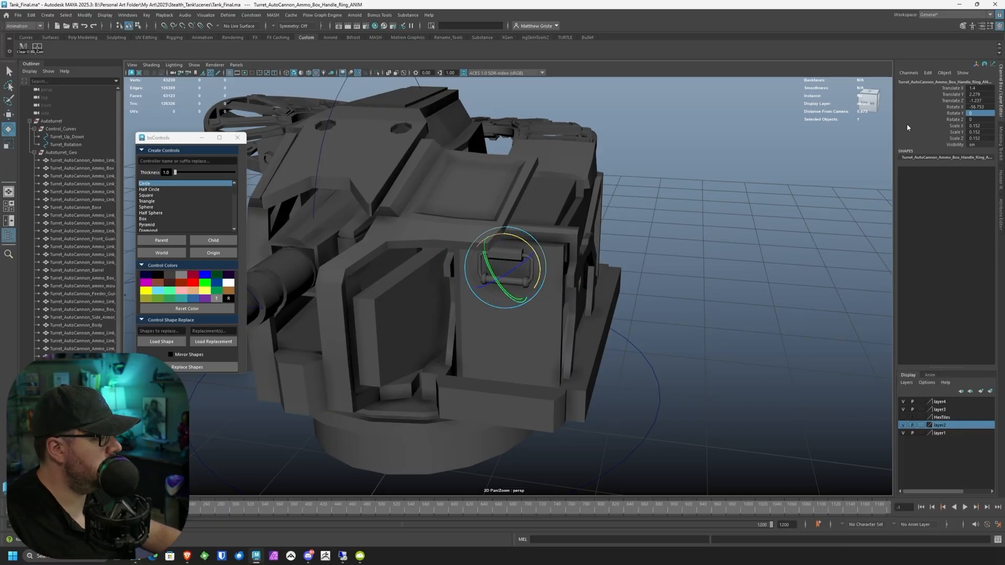
click(992, 107)
text(-90)
key(Return)
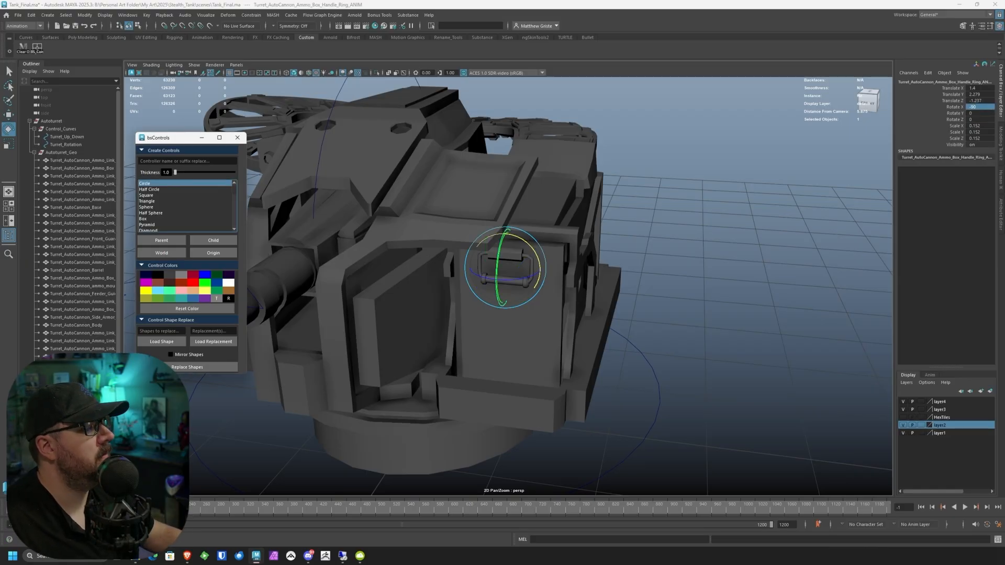
Step: Centre the circle on the handle ring's upper hinge in the front view, at about X 1.392, Y 2.309
alt+drag(596, 217, 455, 227)
alt+right_drag(455, 228, 491, 227)
key(space)
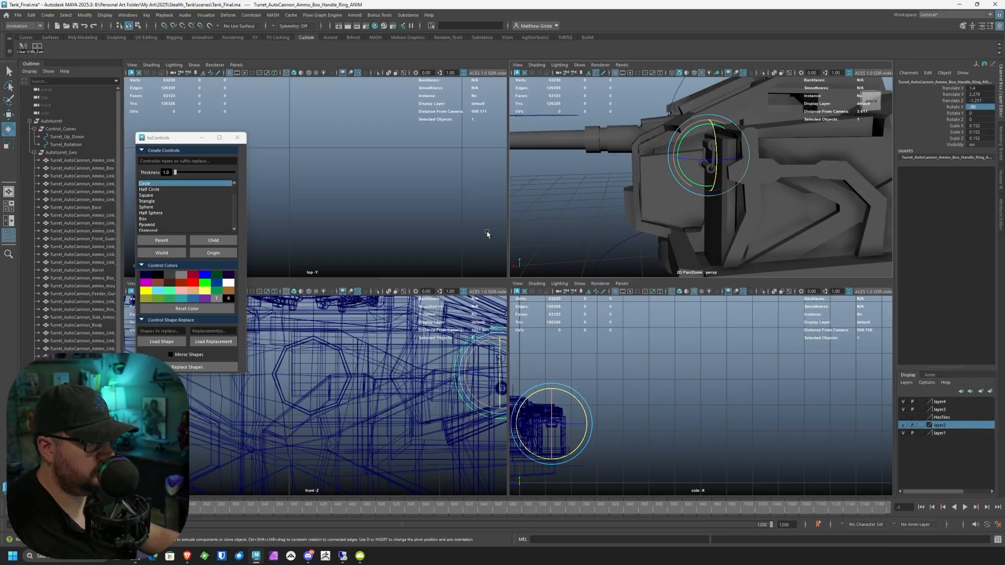
alt+right_drag(417, 359, 471, 361)
alt+middle_drag(471, 361, 391, 366)
alt+right_drag(390, 365, 464, 334)
key(space)
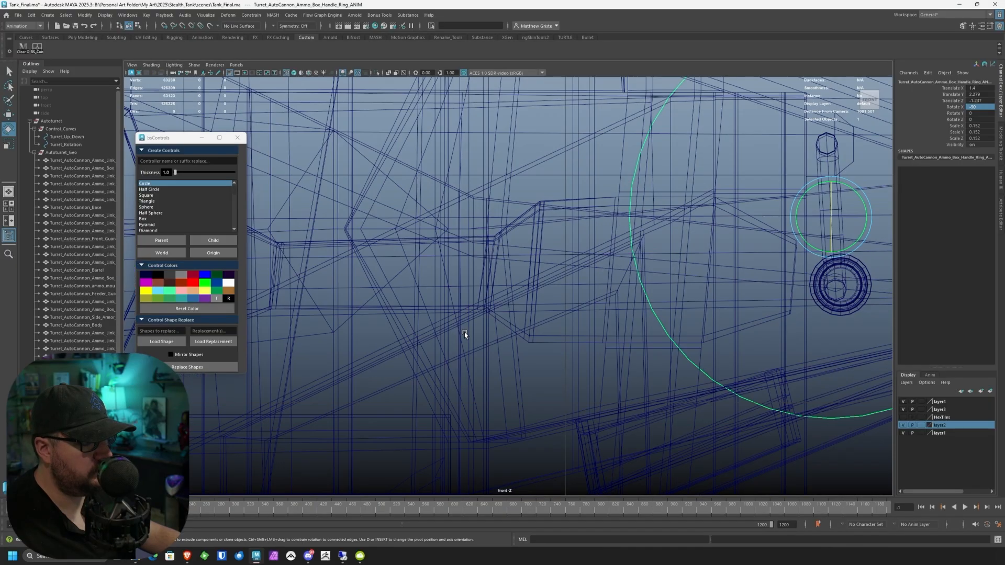
alt+middle_drag(743, 246, 581, 268)
alt+right_drag(581, 269, 682, 217)
alt+middle_drag(682, 217, 507, 278)
key(w)
drag(571, 266, 564, 167)
alt+right_drag(564, 166, 605, 155)
alt+middle_drag(604, 154, 563, 187)
Step: Scale the handle circle uniformly to about 0.064 so it encircles the hinge
key(e)
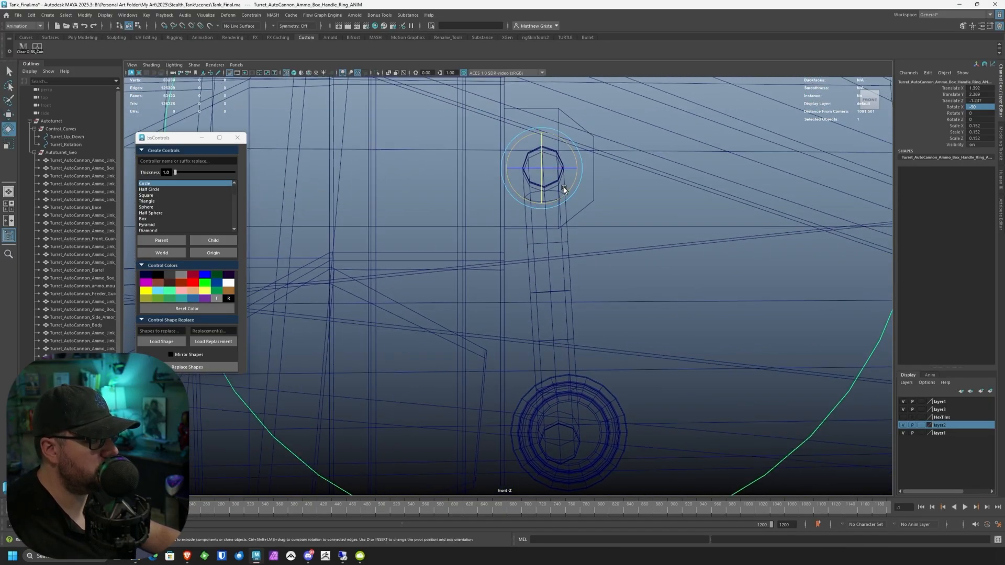
key(r)
drag(542, 169, 78, 233)
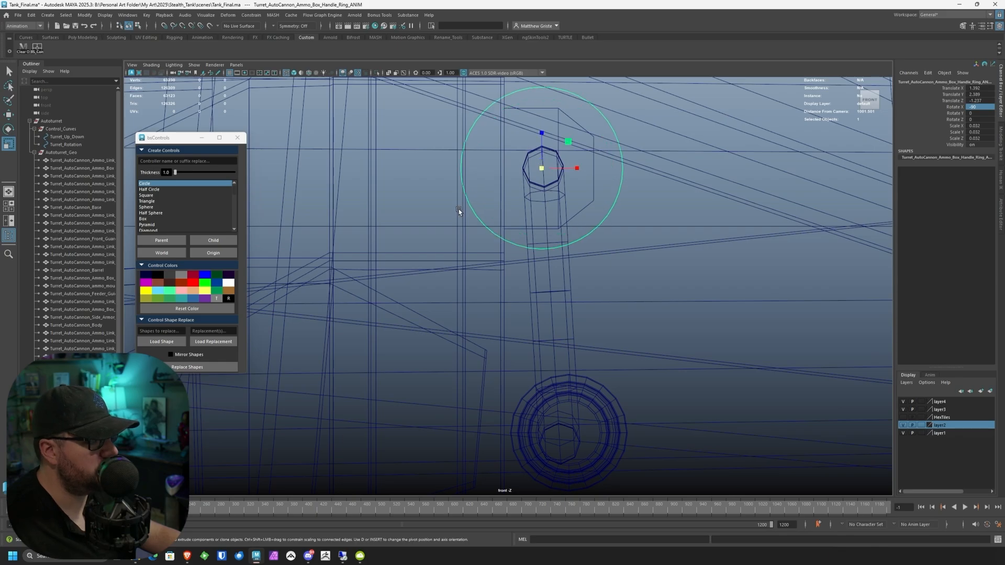
key(space)
alt+drag(660, 178, 641, 179)
alt+right_drag(641, 179, 716, 150)
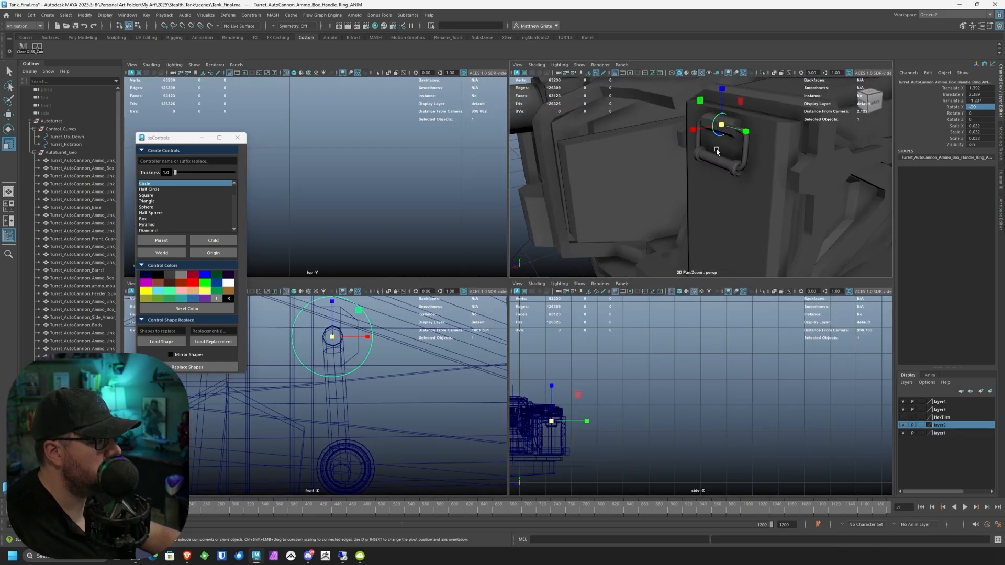
drag(720, 127, 735, 127)
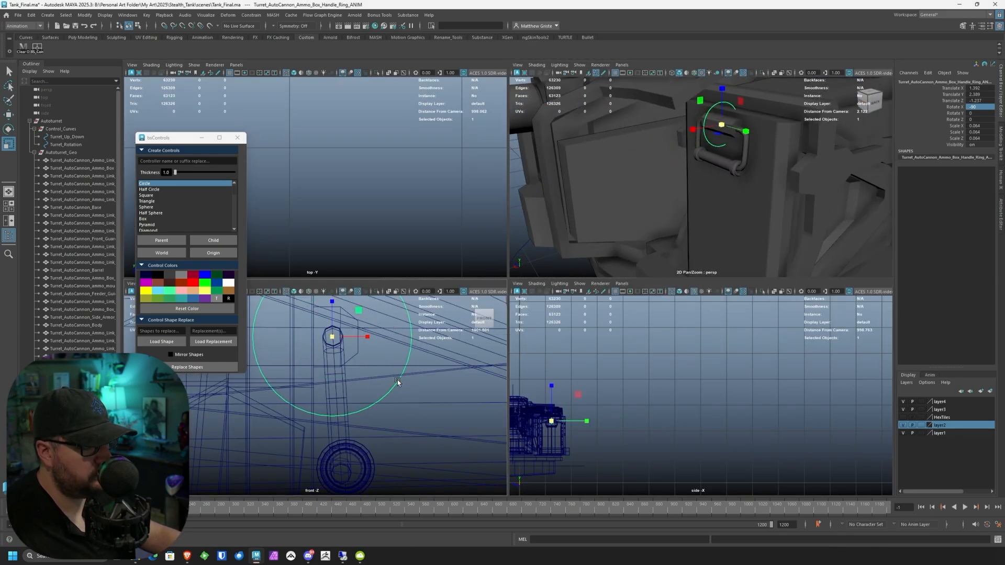
Step: Duplicate the handle circle and centre the copy on the opposite handle's upper hinge at about X -1.372
key(space)
mouse_move(495, 303)
alt+right_down()
mouse_move(470, 283)
mouse_move(507, 293)
alt+right_up()
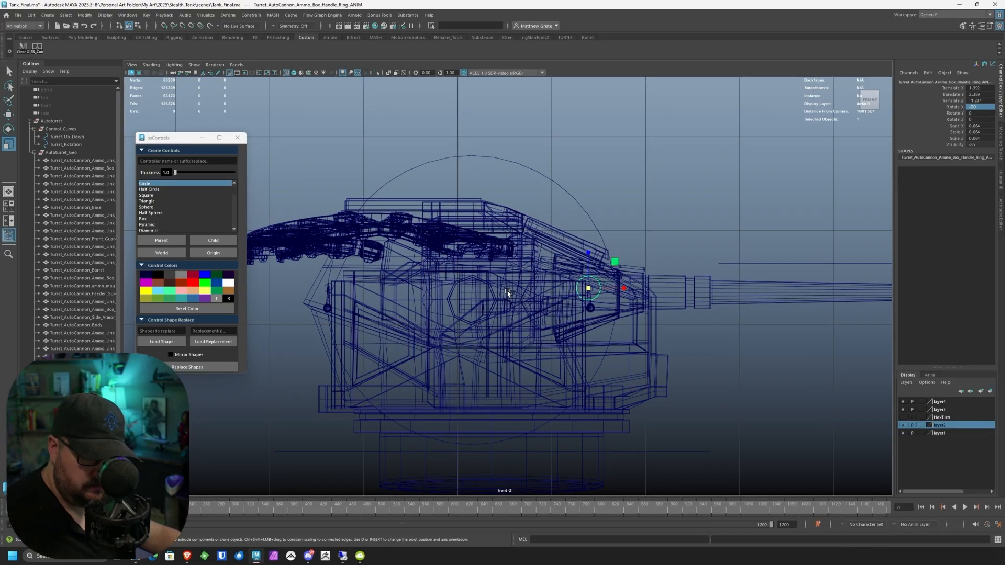
key(w)
drag(615, 288, 374, 296)
alt+middle_drag(354, 298, 494, 291)
alt+right_drag(494, 291, 604, 260)
alt+middle_drag(605, 259, 536, 275)
alt+right_drag(535, 275, 578, 253)
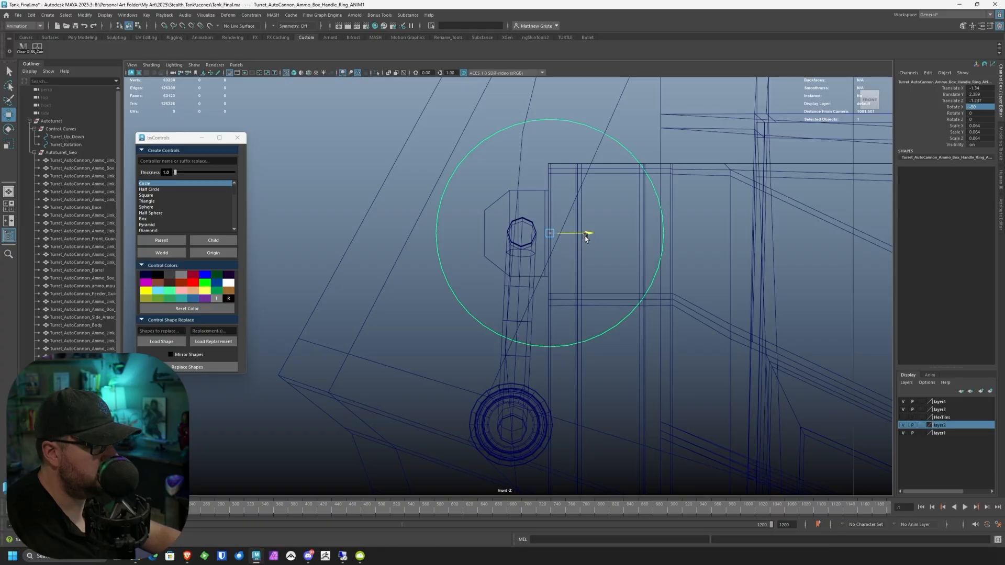
drag(585, 233, 556, 233)
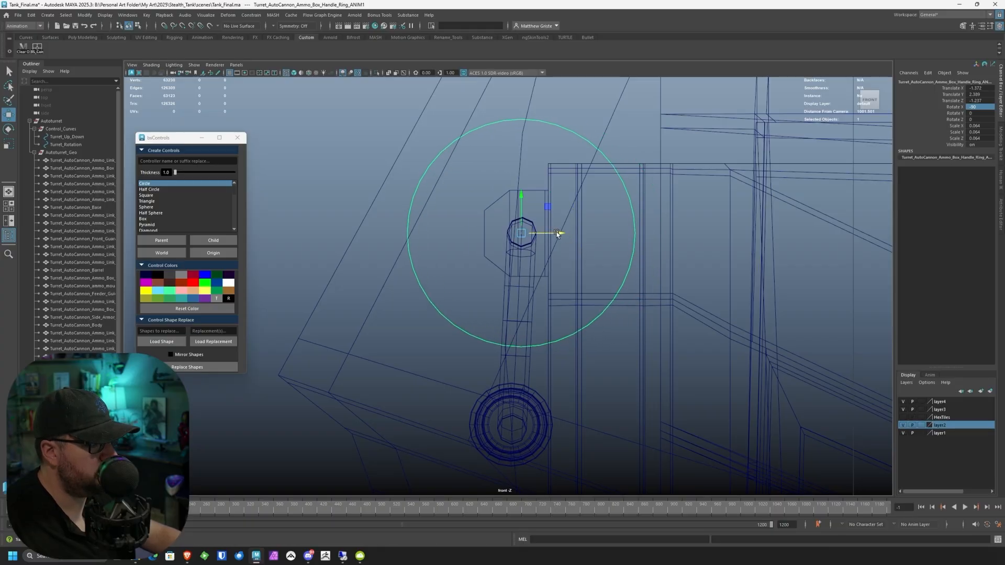
Step: Inspect the placement of the control curves around the turret from several angles
scroll(558, 234, down, 12)
scroll(639, 253, up, 1)
alt+middle_drag(639, 254, 566, 271)
key(space)
key(space)
alt+right_drag(692, 178, 629, 213)
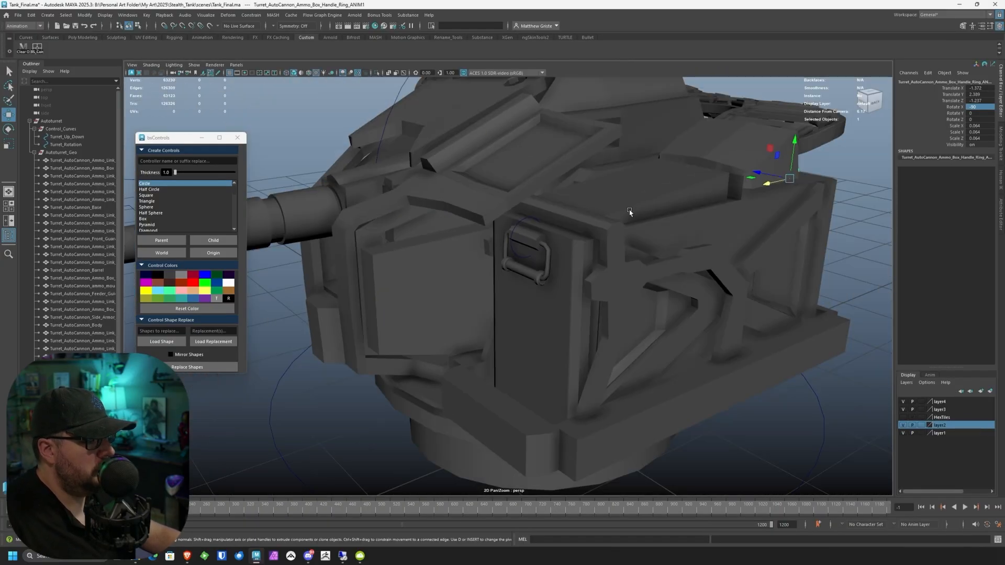
alt+drag(630, 213, 565, 247)
alt+middle_drag(565, 247, 493, 312)
alt+right_drag(493, 311, 480, 320)
alt+drag(480, 320, 477, 333)
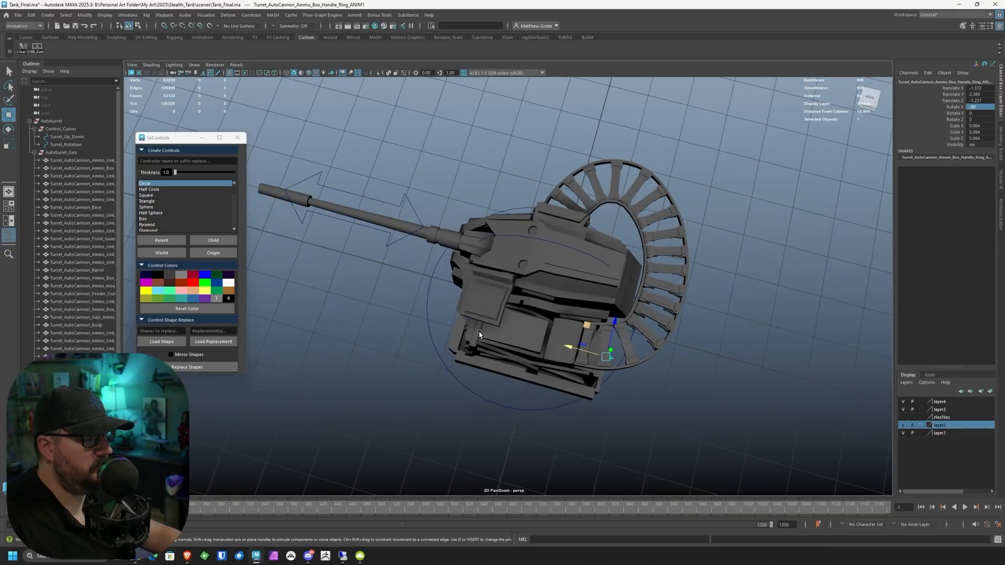
alt+middle_drag(473, 321, 488, 295)
alt+drag(489, 294, 444, 239)
alt+right_drag(445, 239, 476, 254)
alt+drag(476, 253, 453, 249)
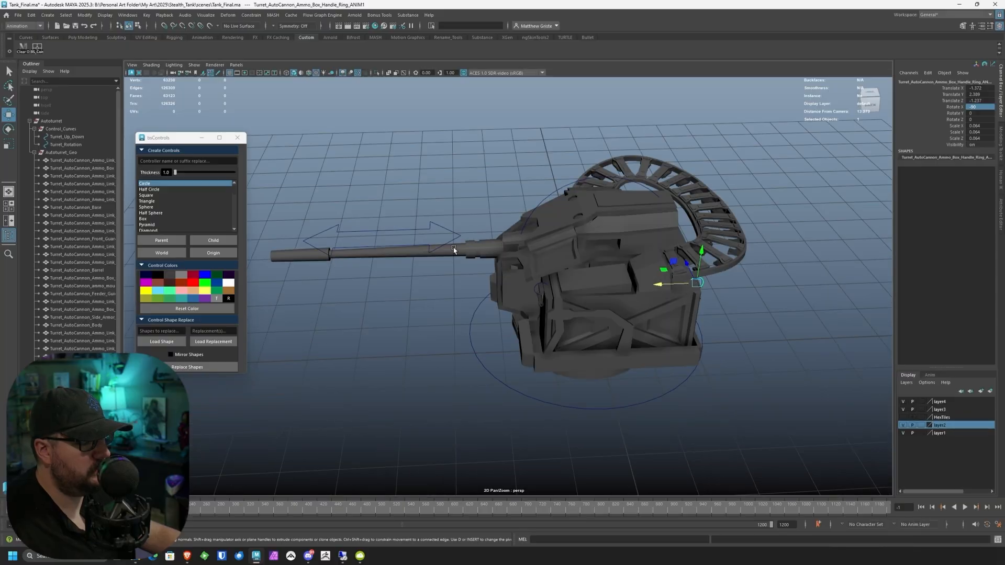
Step: Color the barrel's two-arrow control curve green
click(424, 229)
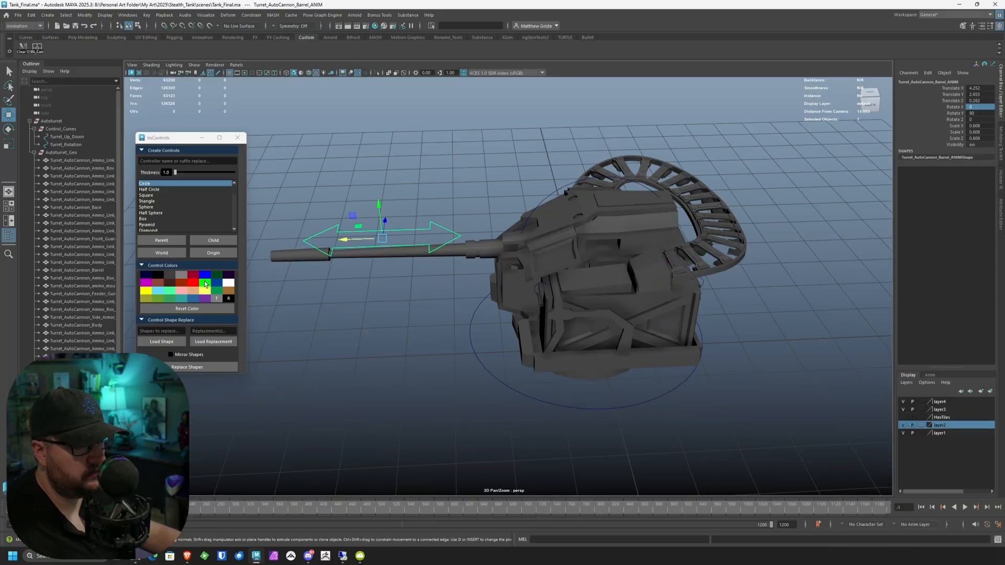
drag(178, 138, 180, 118)
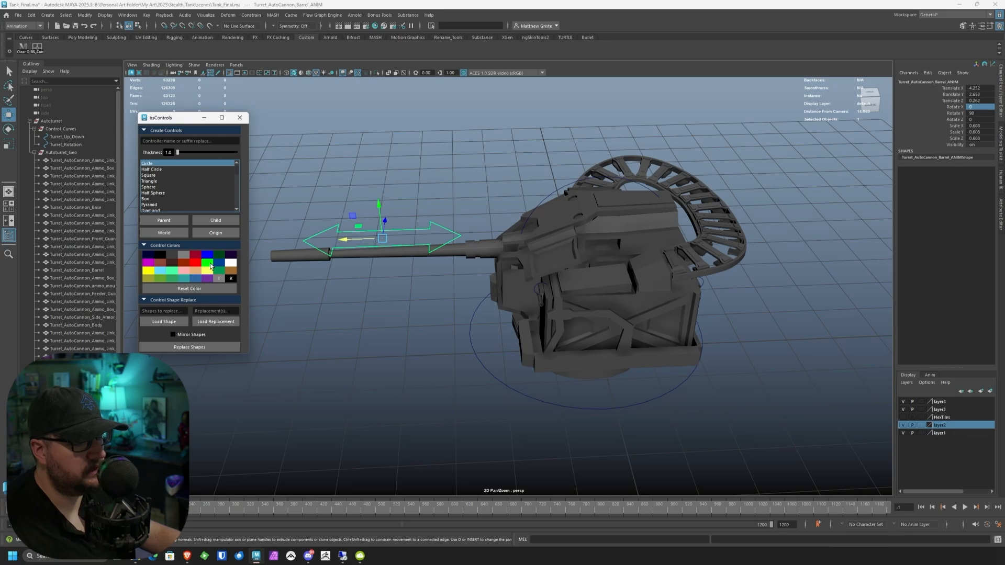
click(210, 266)
click(375, 282)
alt+drag(375, 281, 421, 291)
Step: Color the Turret_Rotation circle around the base red
click(482, 317)
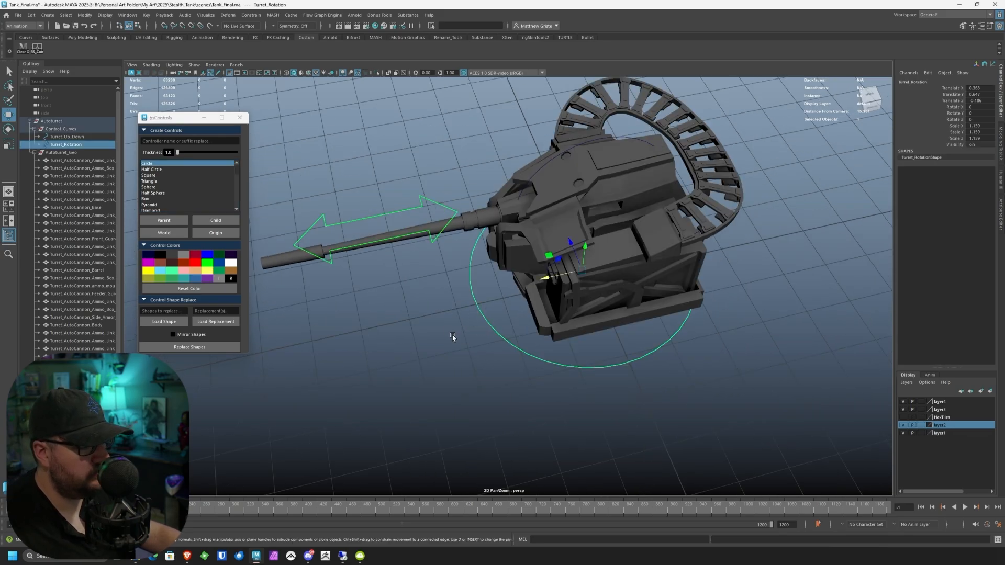
click(197, 263)
click(778, 190)
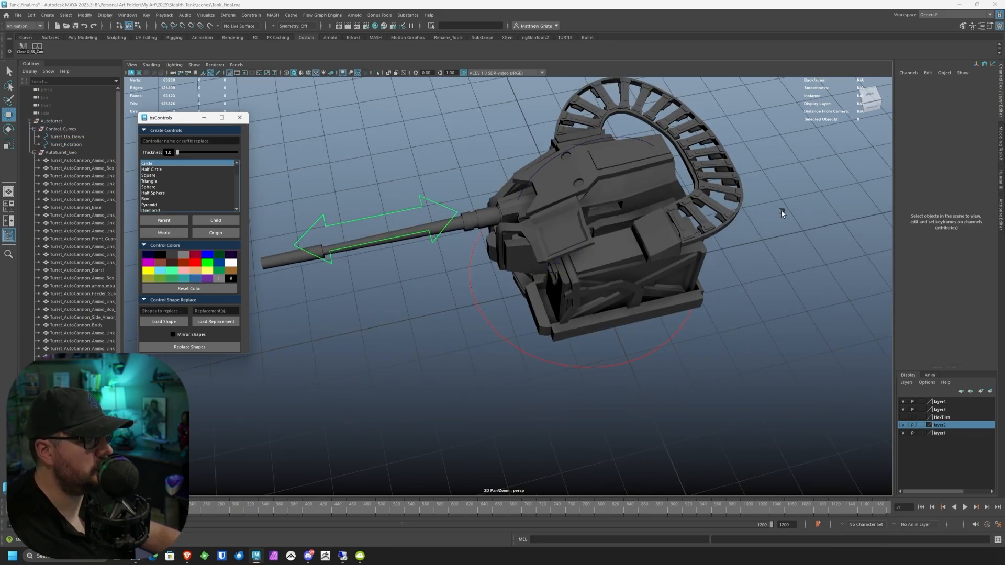
Step: Enable drawing overrides on the Turret_Up_Down curve's shape and set its index color to blue
alt+drag(551, 225, 502, 178)
click(632, 222)
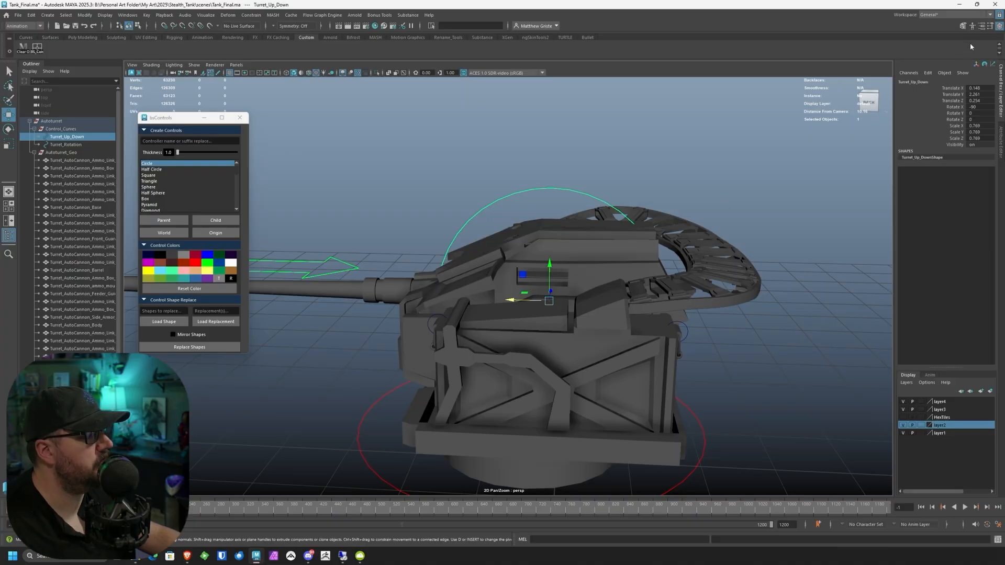
click(982, 28)
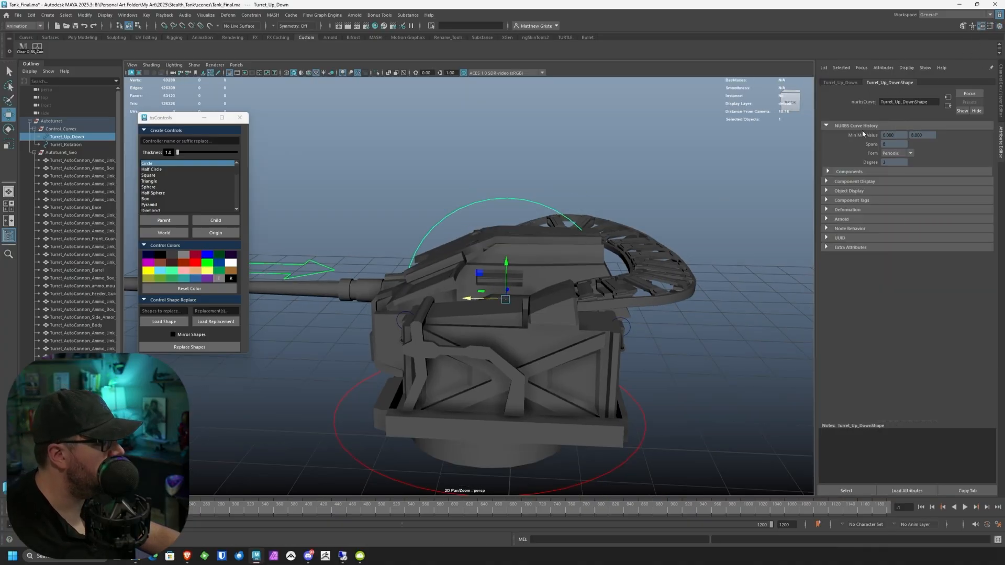
click(827, 171)
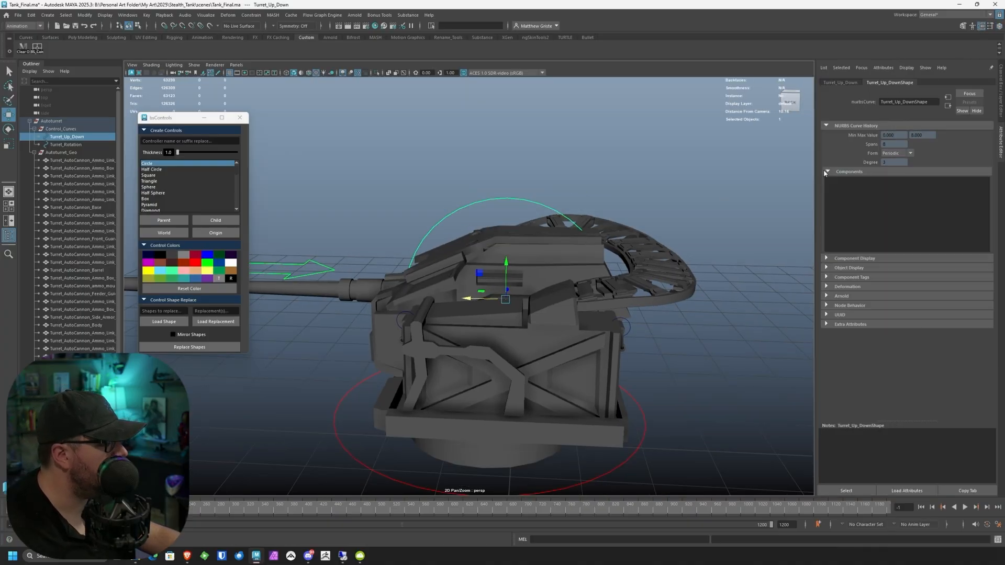
click(826, 258)
click(828, 357)
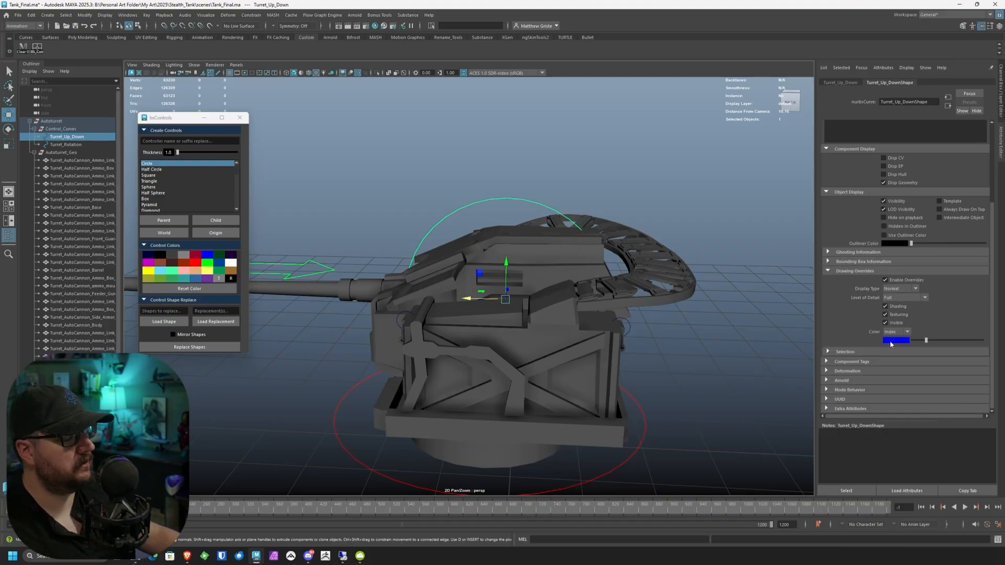
click(786, 305)
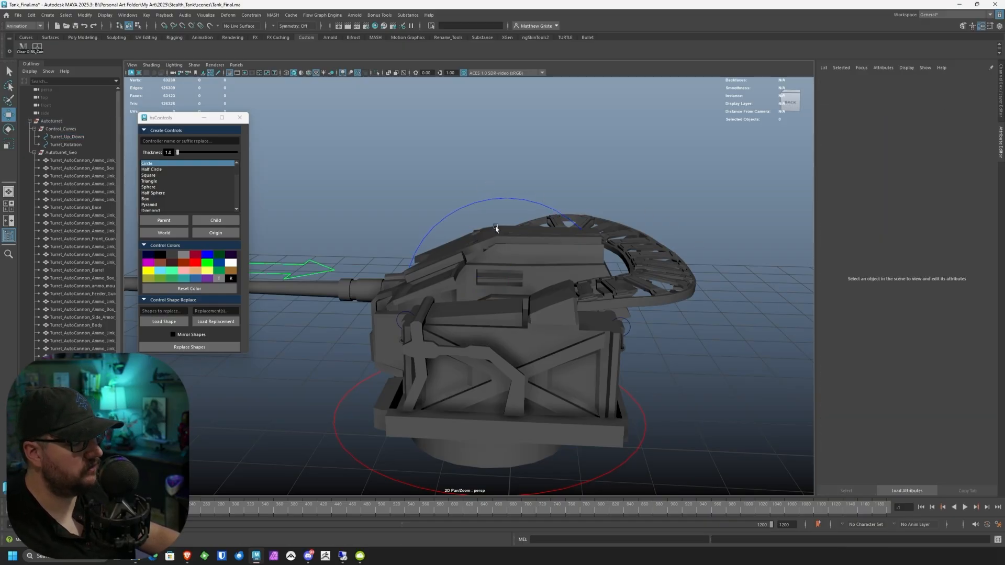
Step: Color the circle control on the barrel-side ammo box handle red
alt+drag(496, 229, 511, 190)
scroll(464, 226, up, 5)
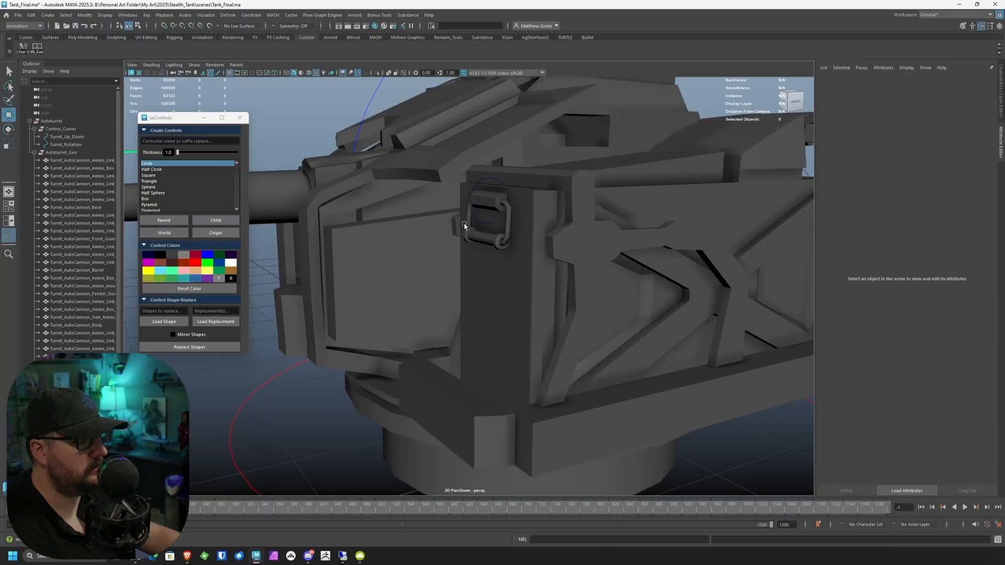
click(472, 198)
alt+drag(602, 200, 518, 212)
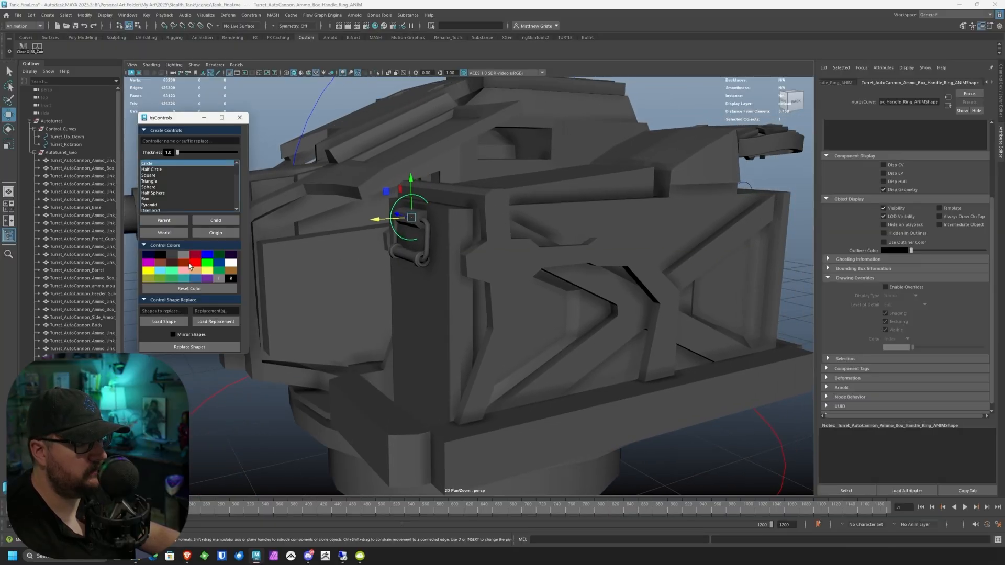
click(192, 263)
Step: Color the duplicated circle control on the rear ammo box handle red
alt+drag(581, 222, 460, 244)
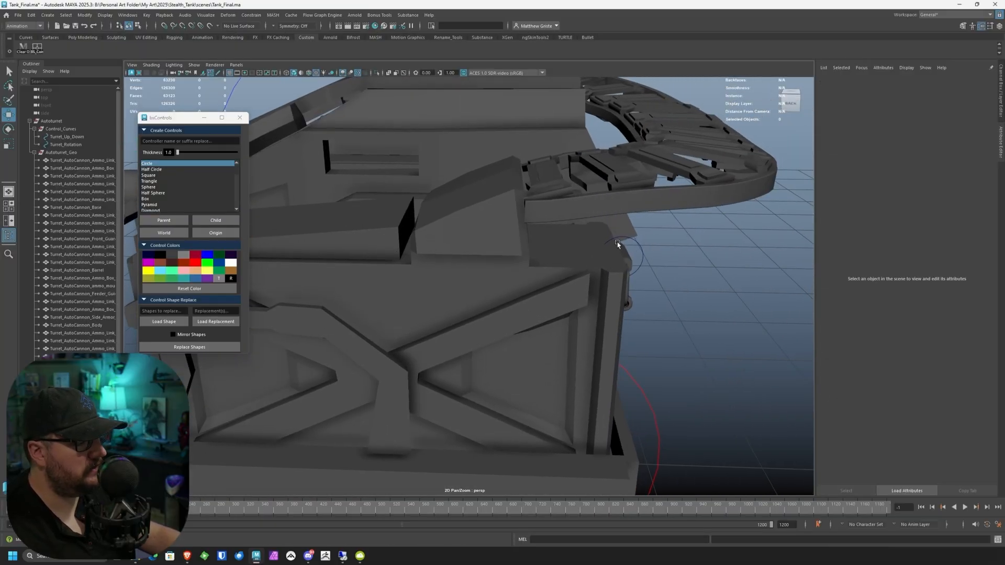
click(643, 252)
click(197, 264)
scroll(366, 244, down, 8)
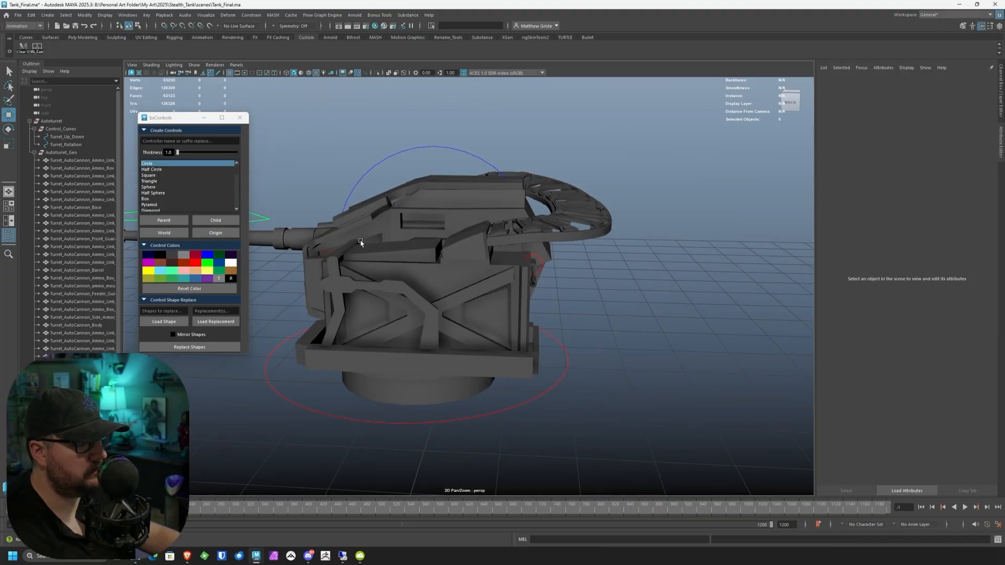
Step: Move the barrel arrow control and both ammo box handle circles into the Control_Curves group
alt+middle_drag(361, 242, 448, 251)
alt+drag(449, 251, 452, 242)
alt+drag(488, 184, 462, 232)
scroll(465, 248, down, 5)
alt+drag(519, 257, 450, 246)
scroll(518, 225, up, 3)
click(516, 222)
click(516, 222)
click(263, 256)
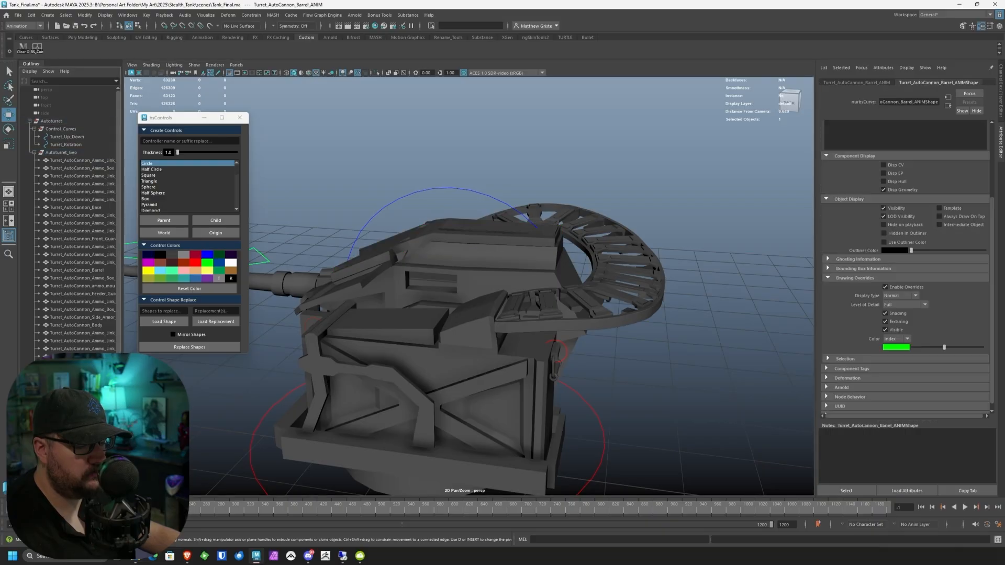
shift+click(313, 318)
shift+click(558, 342)
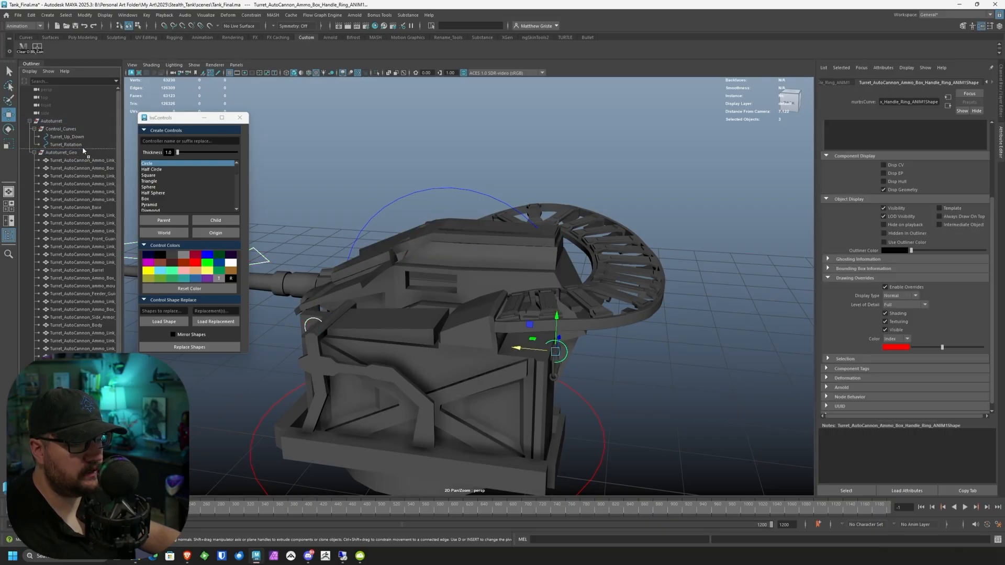
drag(82, 151, 83, 154)
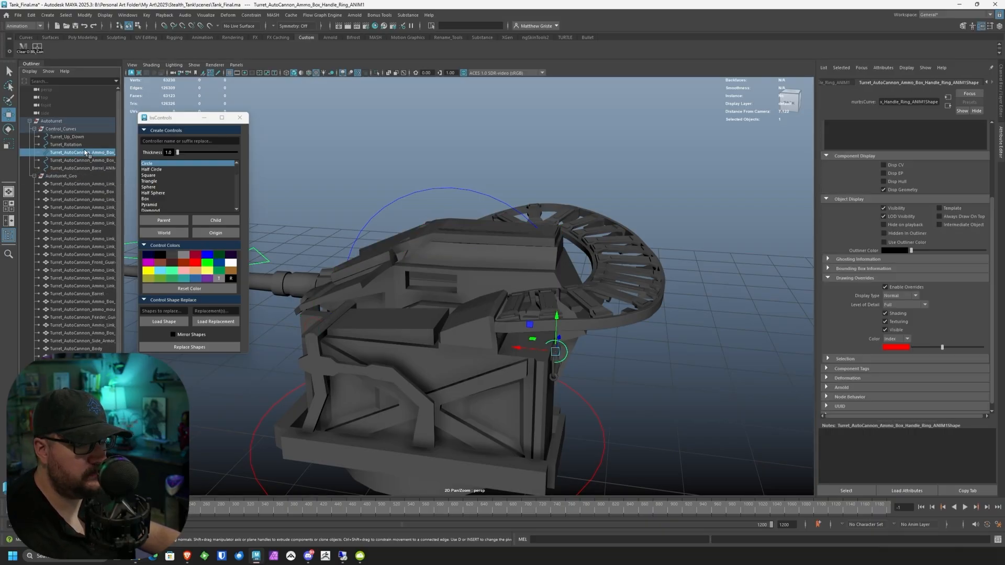
Step: Rename the rear ammo box handle's curve Rear_Handle and the barrel-side handle's curve Front_Handle
double_click(85, 151)
text(Rear)
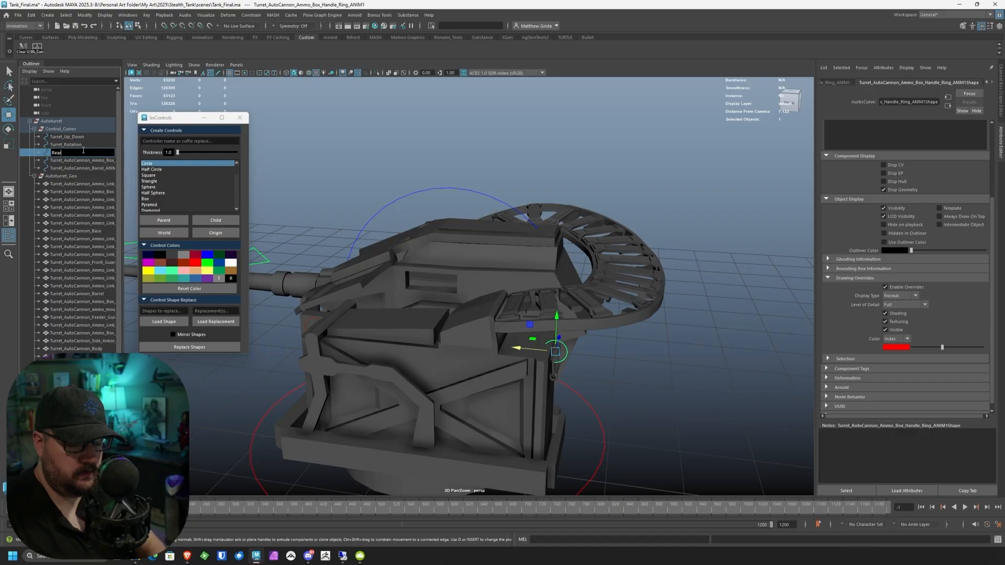
text( Handle)
key(Return)
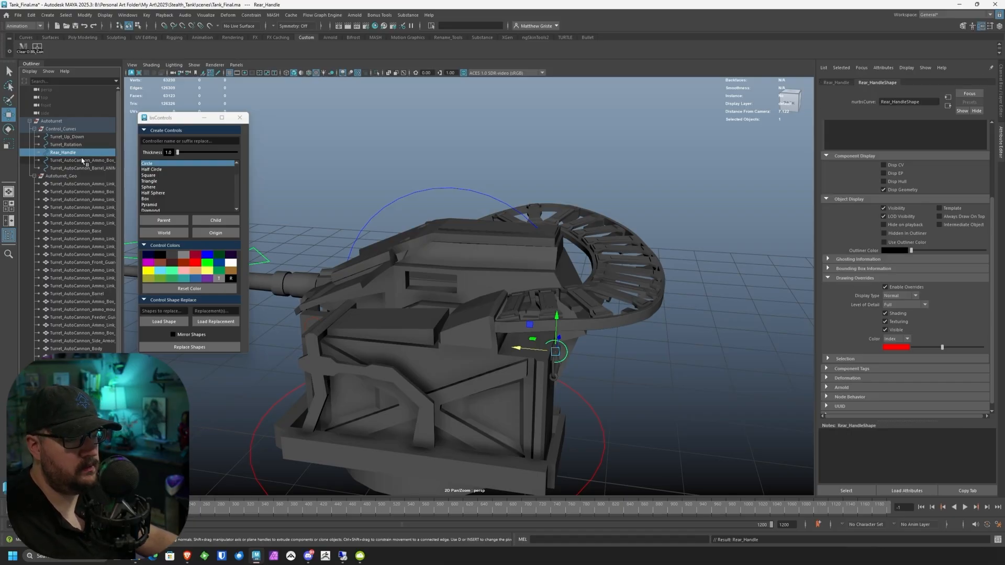
click(82, 162)
text(R)
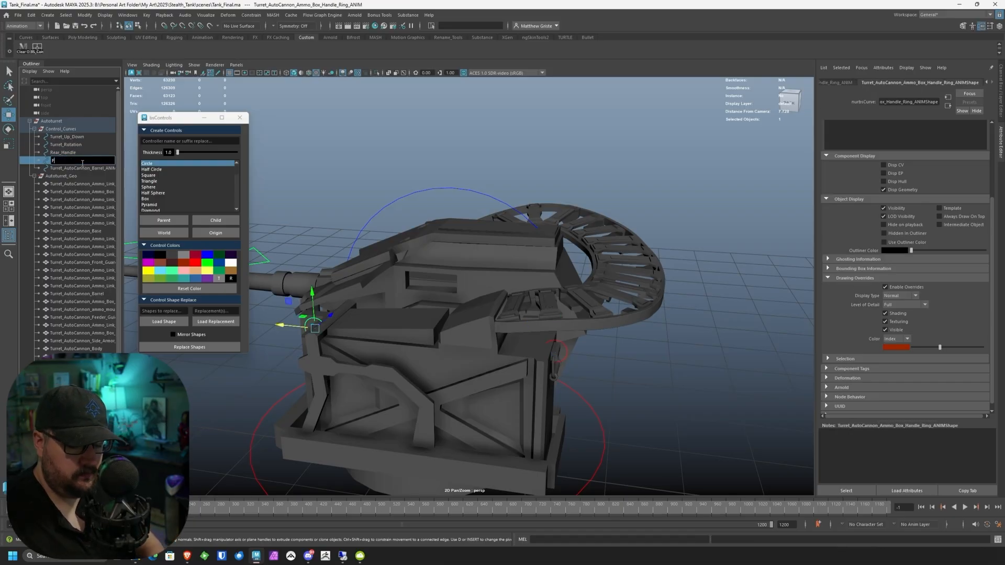
text(ront Handle)
key(Return)
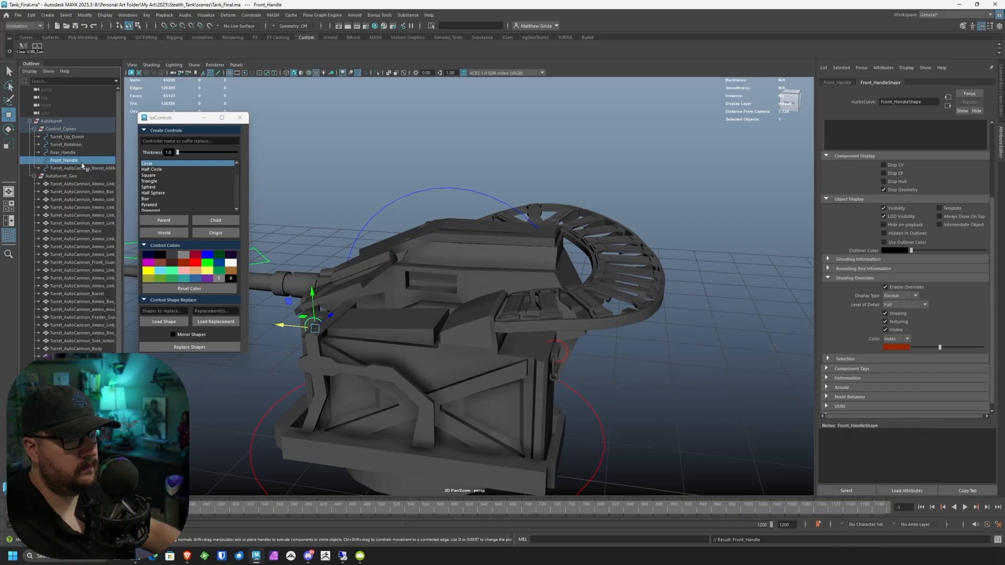
Step: Rename the barrel's arrow control curve Cannon_Fire
click(82, 168)
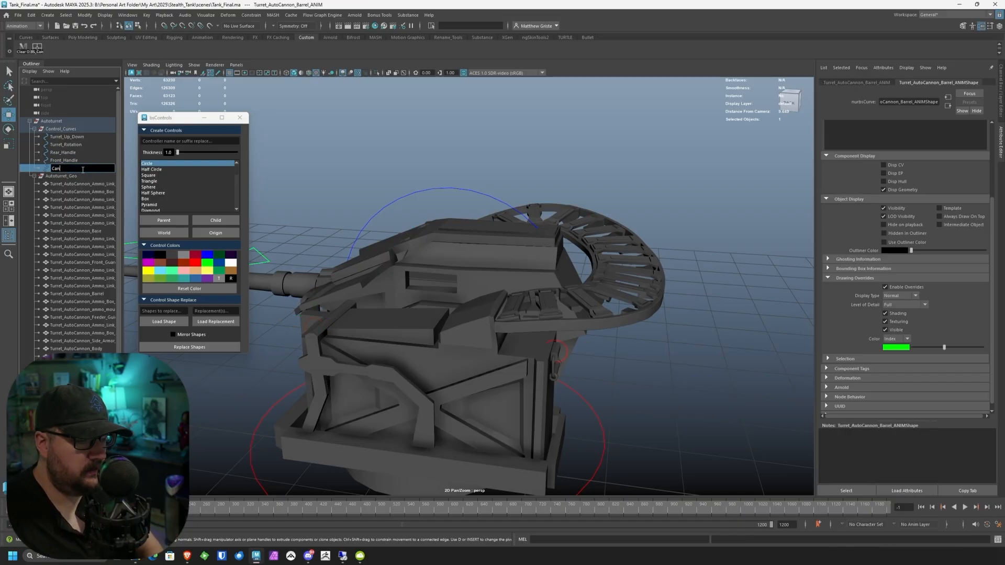
text(e)
key(Return)
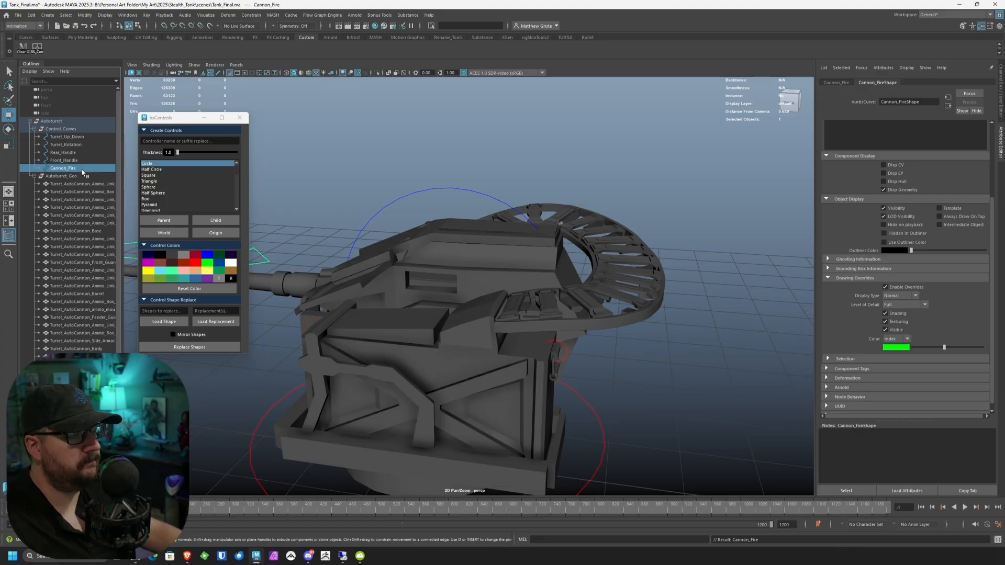
Step: Create a world circle control for the turret's top plate and scale it uniformly down to about 0.353
alt+drag(288, 241, 426, 255)
click(475, 218)
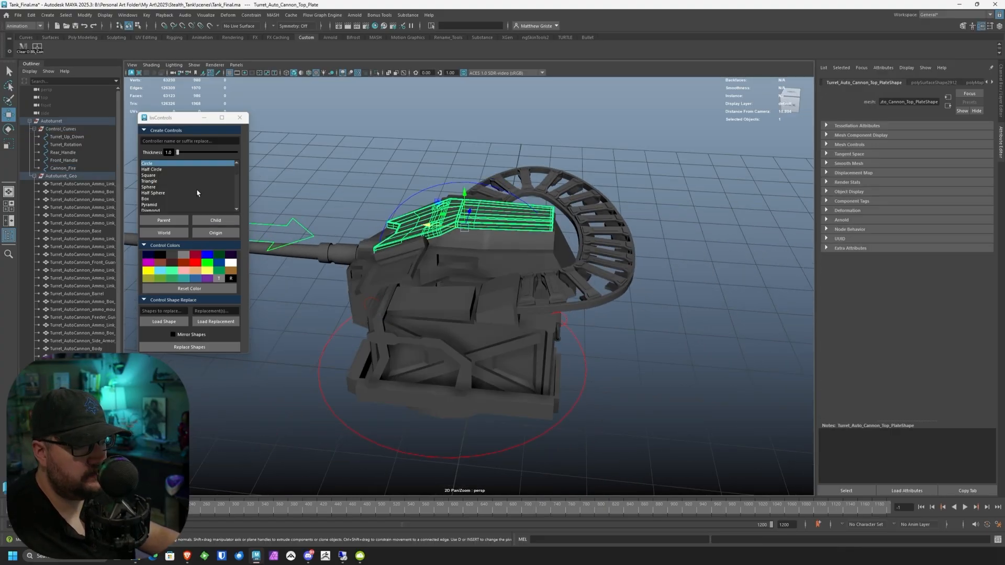
click(166, 233)
scroll(408, 237, up, 4)
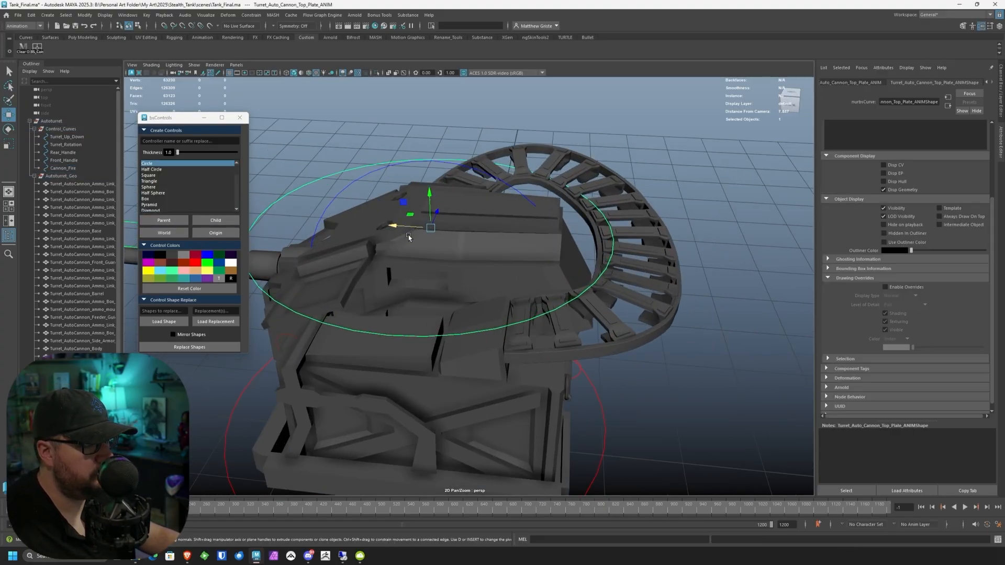
key(e)
key(r)
drag(429, 229, 249, 224)
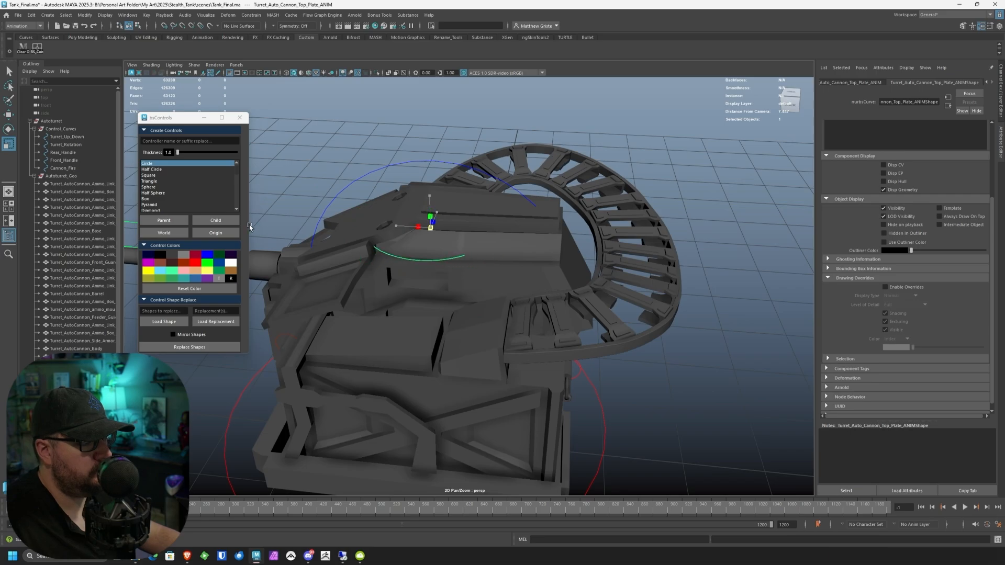
Step: Stand the top plate's circle control upright by setting its Rotate X to -90
key(e)
drag(430, 202, 647, 200)
click(1001, 99)
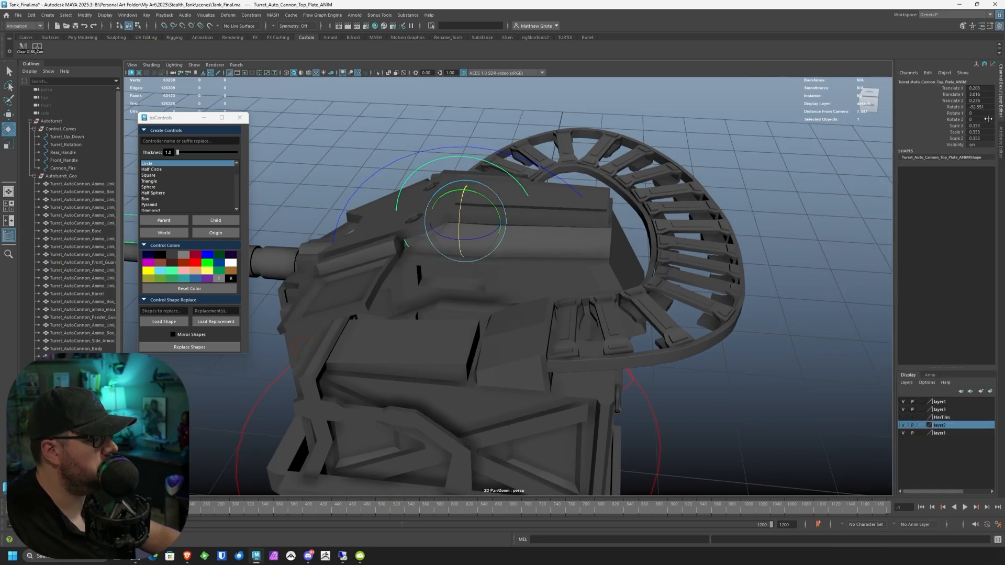
text(-90)
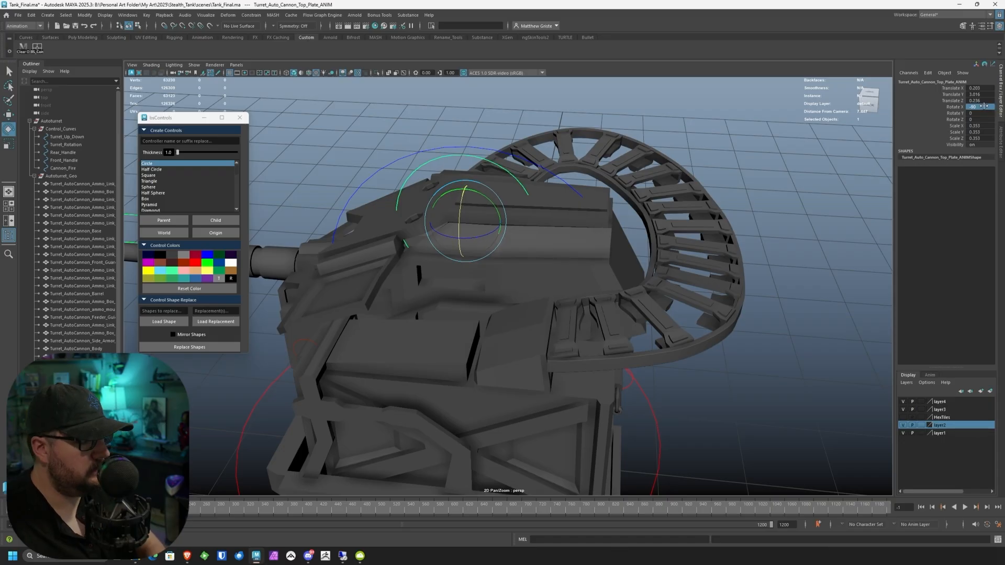
key(Return)
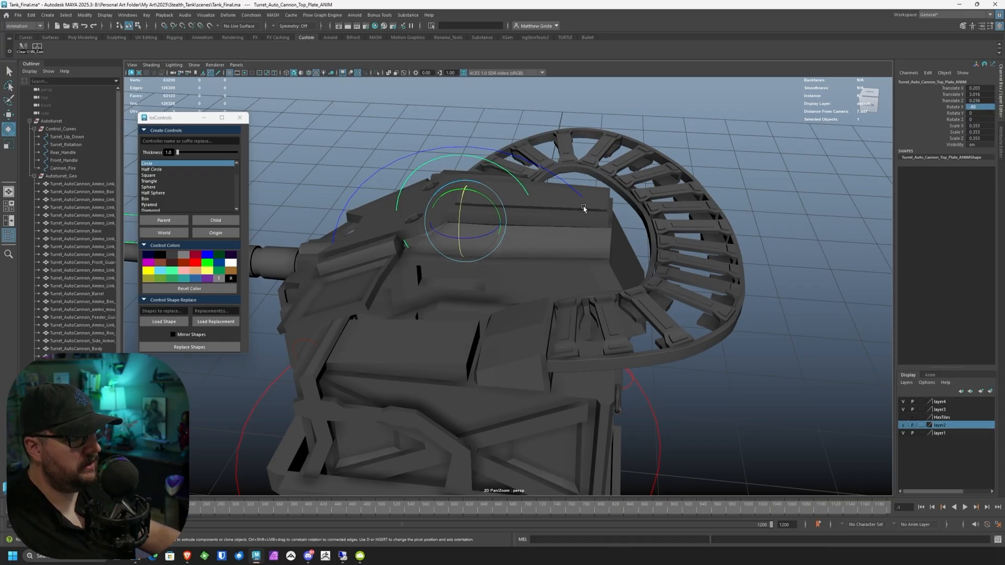
Step: In the front view, move the circle control to the top plate's rear edge and snap it to a vertex there
key(space)
scroll(542, 406, up, 3)
scroll(328, 394, up, 2)
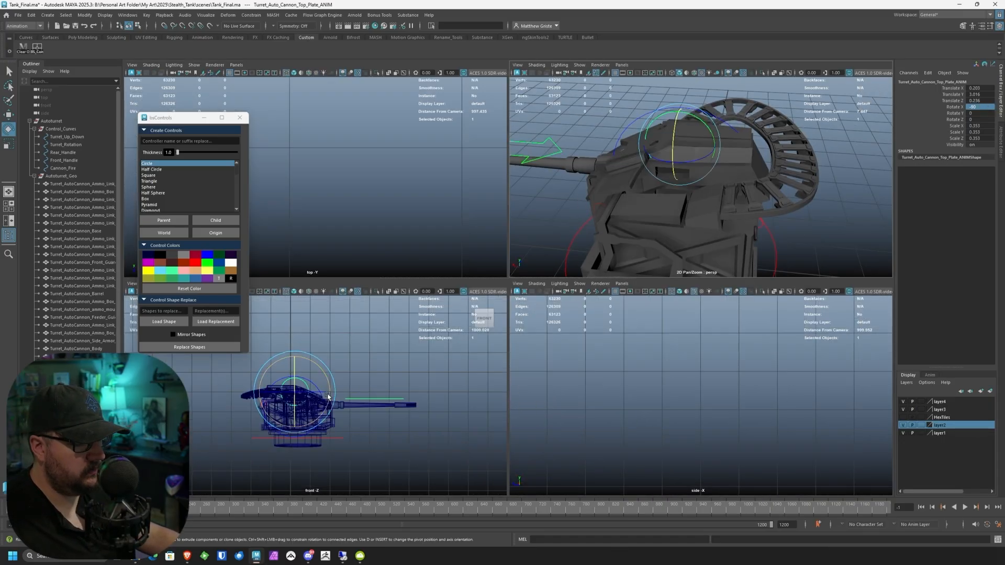
scroll(327, 396, up, 6)
key(w)
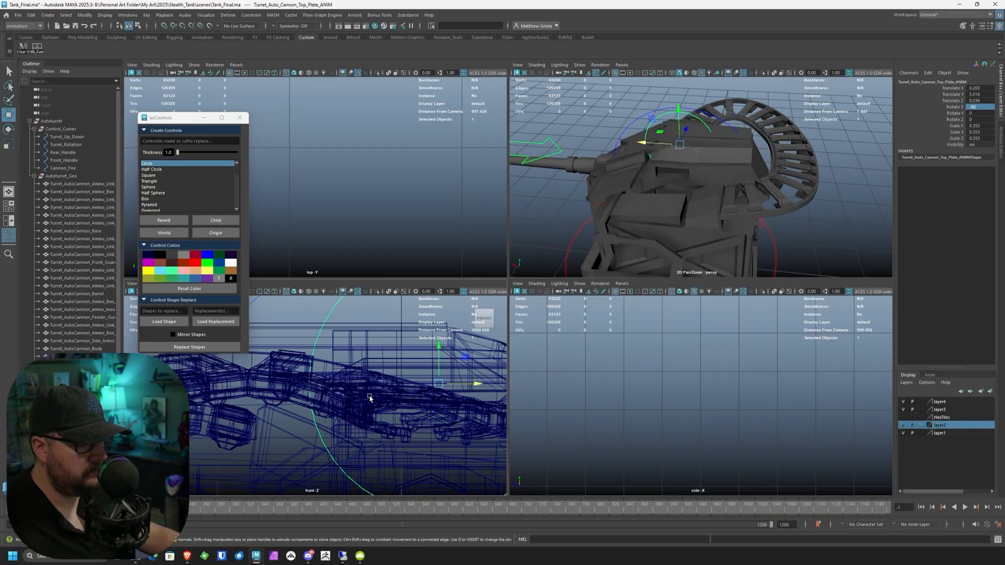
drag(183, 118, 74, 50)
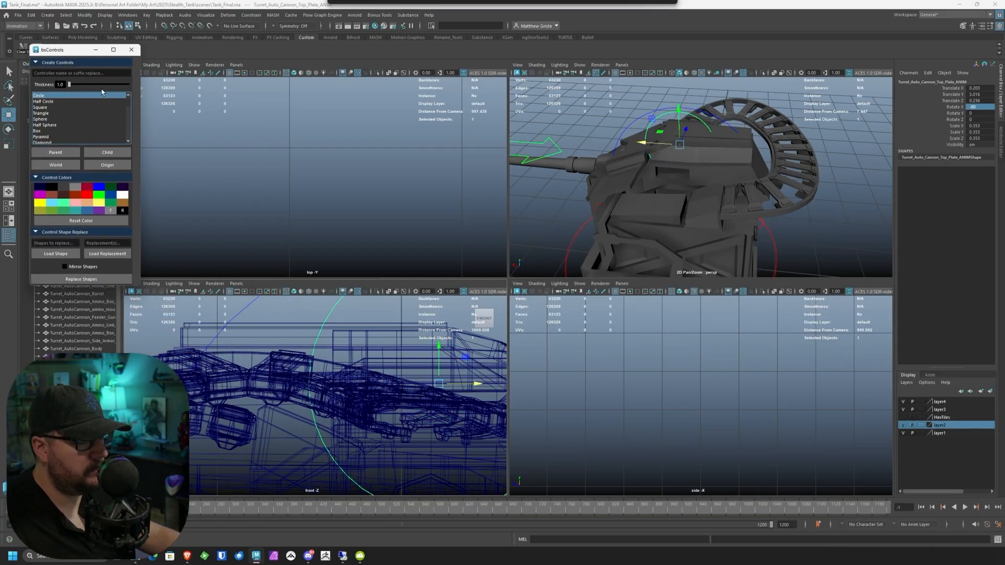
scroll(398, 361, up, 3)
drag(467, 403, 203, 361)
scroll(204, 369, up, 5)
alt+middle_drag(204, 370, 381, 392)
alt+middle_drag(262, 352, 286, 375)
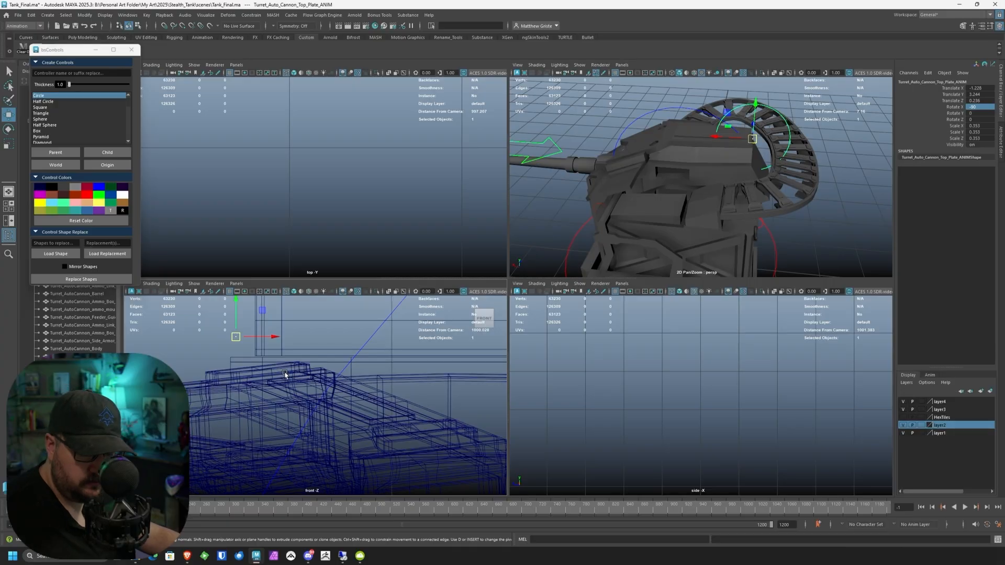
key(v)
drag(247, 338, 244, 345)
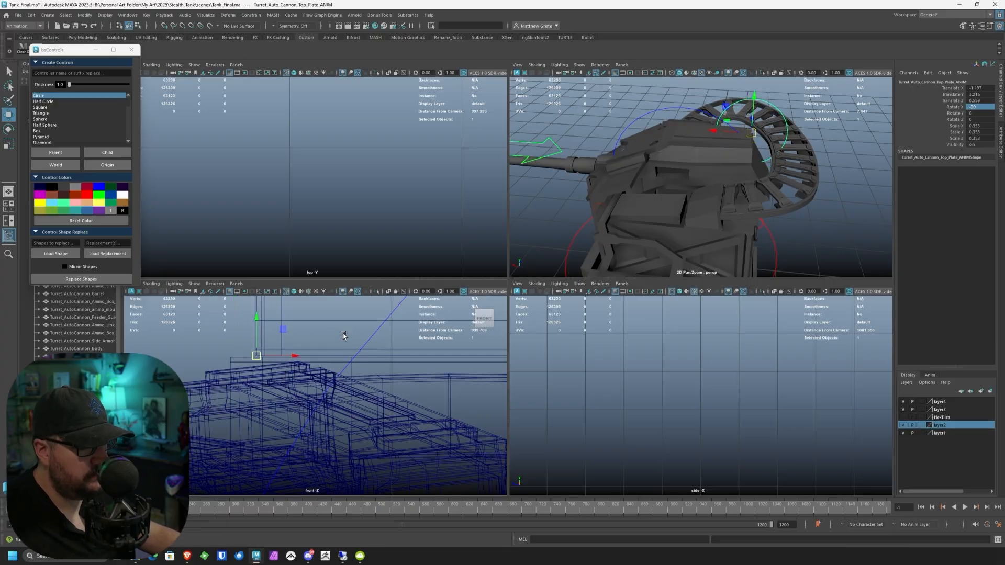
Step: Centre the circle control across the top plate's width at a Translate Z of about 0.233, aligning it in the top view
key(space)
scroll(648, 166, up, 2)
alt+drag(727, 189, 622, 209)
alt+drag(696, 280, 660, 284)
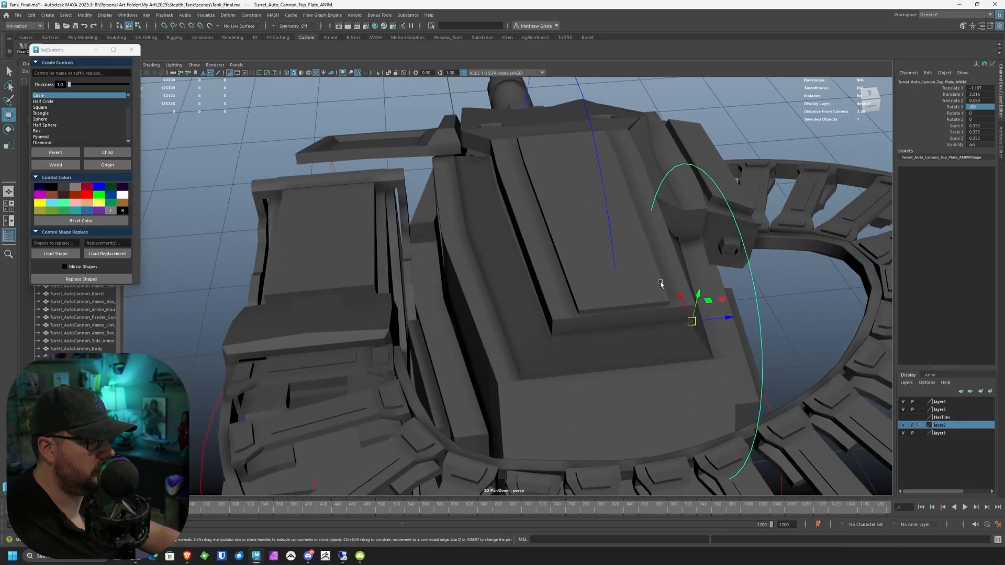
drag(733, 312, 646, 324)
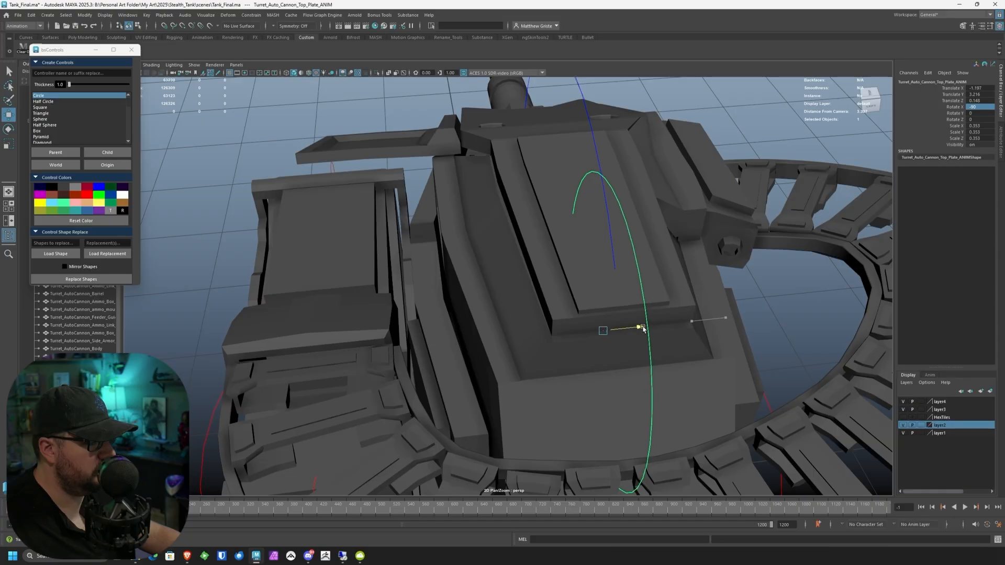
key(space)
scroll(340, 240, down, 8)
key(space)
scroll(323, 215, down, 3)
scroll(566, 203, up, 4)
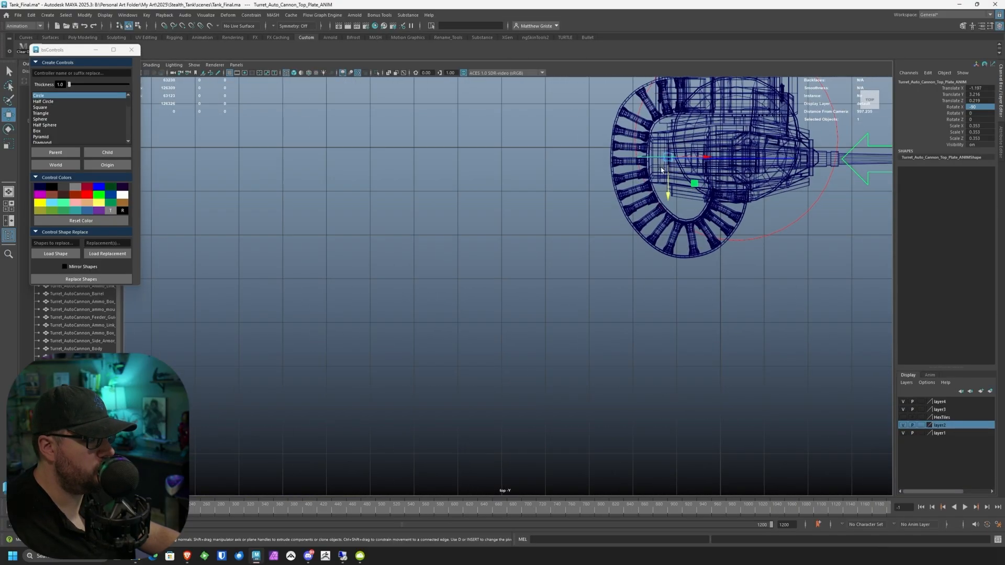
alt+middle_drag(680, 155, 561, 238)
scroll(563, 239, up, 6)
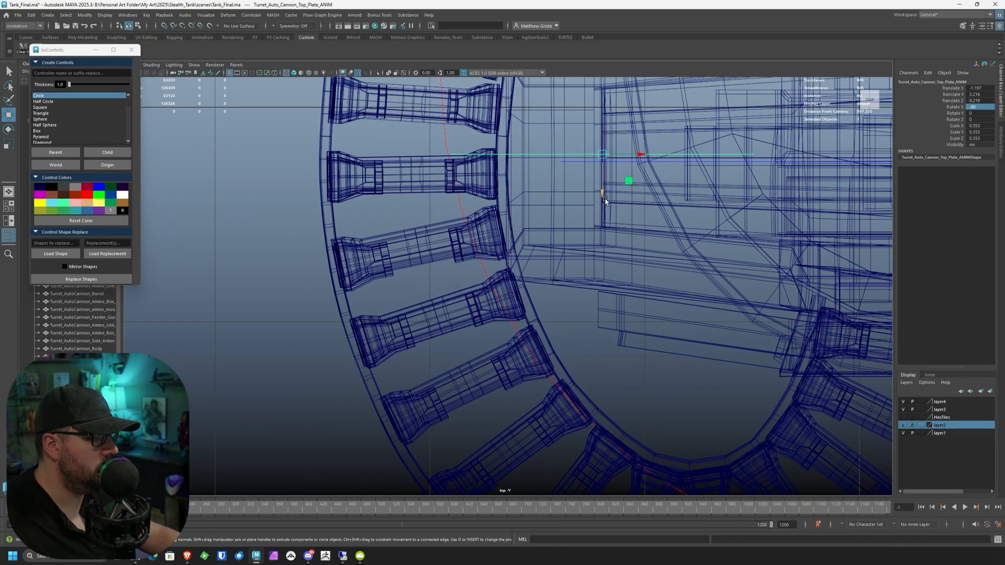
drag(603, 198, 444, 219)
Step: Scale the circle control at the top plate's rear edge uniformly down to about 0.072
key(space)
key(space)
key(e)
key(r)
drag(375, 261, 183, 286)
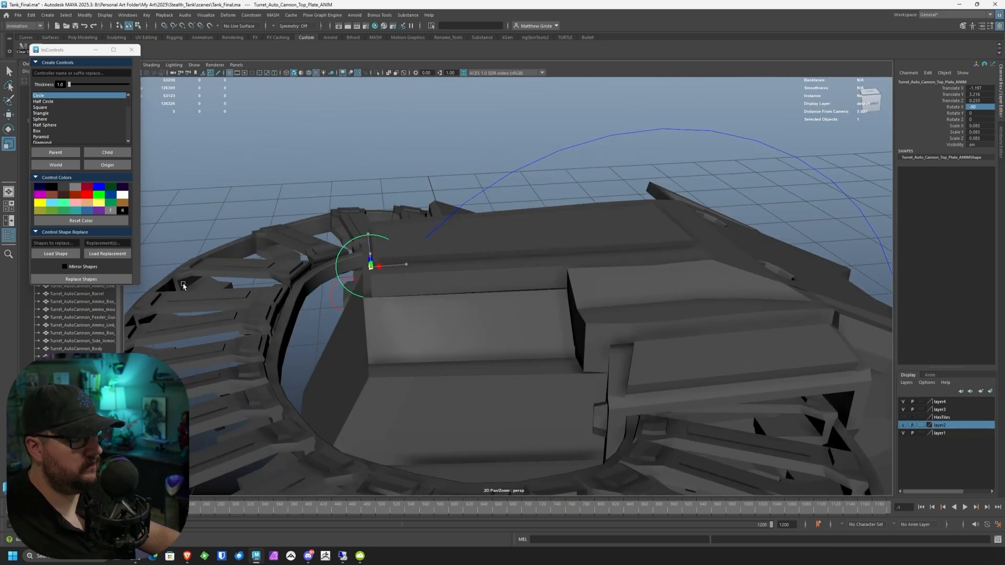
alt+drag(390, 263, 588, 265)
alt+middle_drag(588, 265, 542, 264)
alt+drag(542, 264, 566, 263)
scroll(566, 263, up, 3)
alt+middle_drag(619, 239, 487, 255)
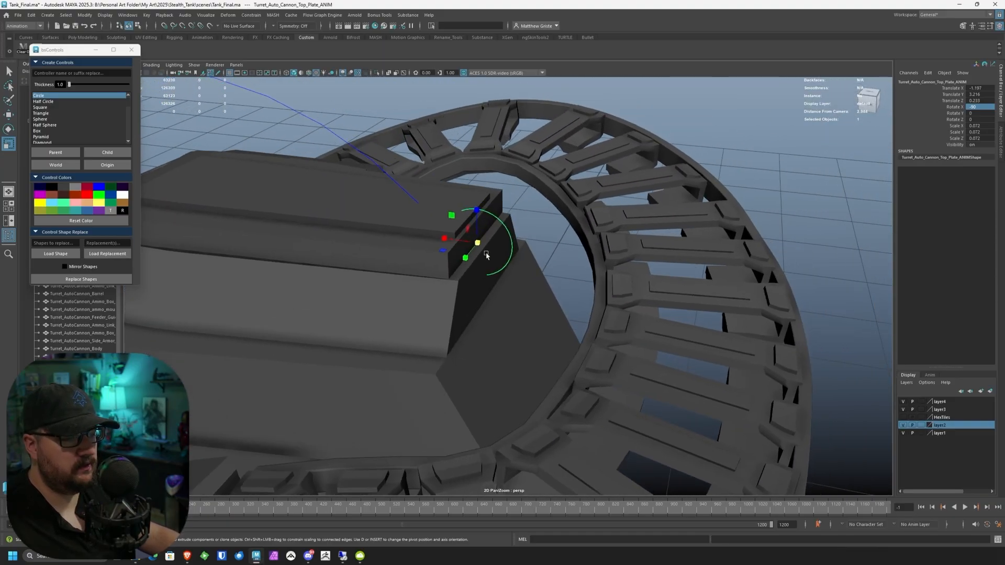
Step: Color the top plate's circle control red and put the bsControls window away
alt+drag(487, 255, 400, 249)
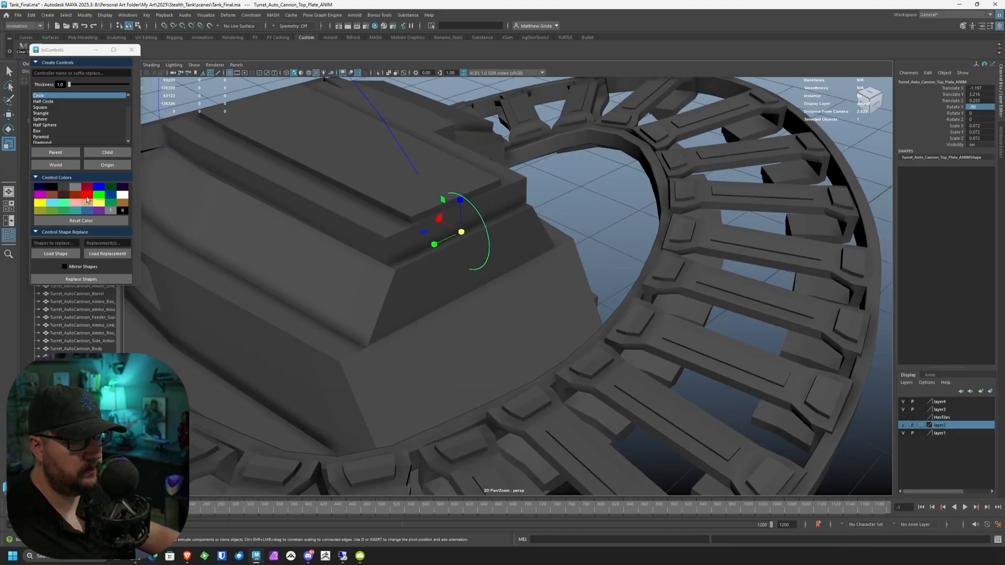
click(87, 199)
click(97, 53)
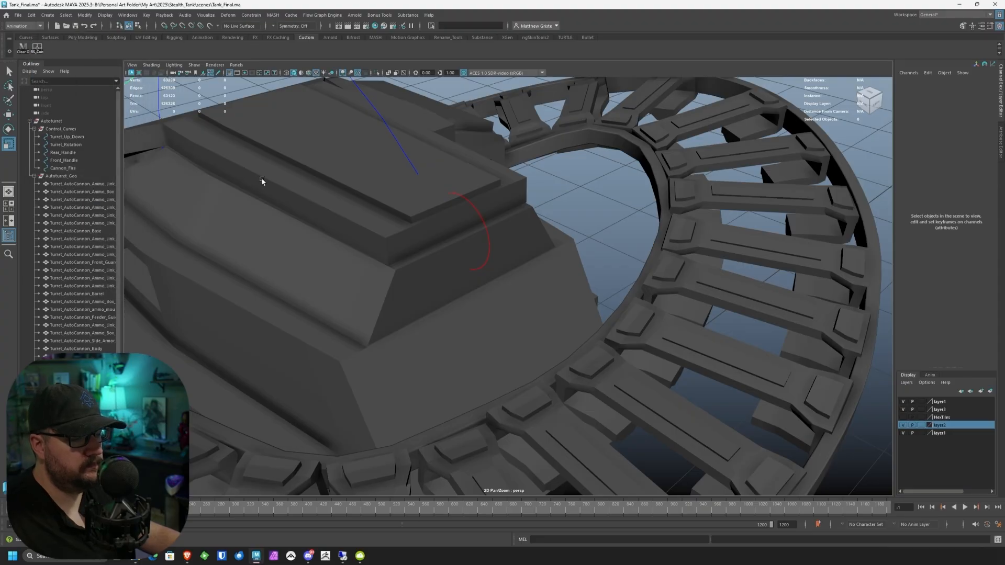
Step: Move the top plate's circle control into the Control_Curves group and rename it Cover_flip
click(461, 198)
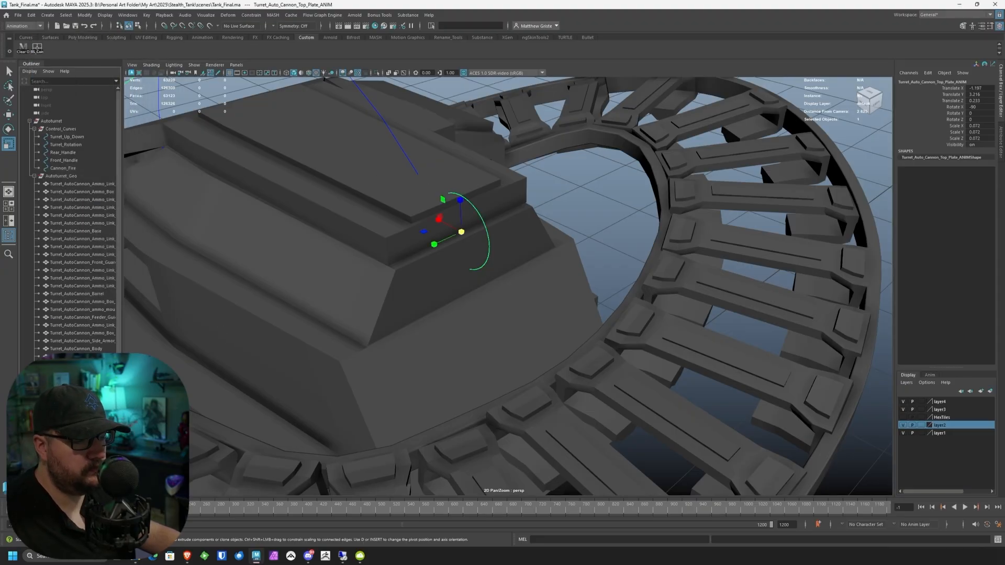
middle_drag(90, 176, 76, 174)
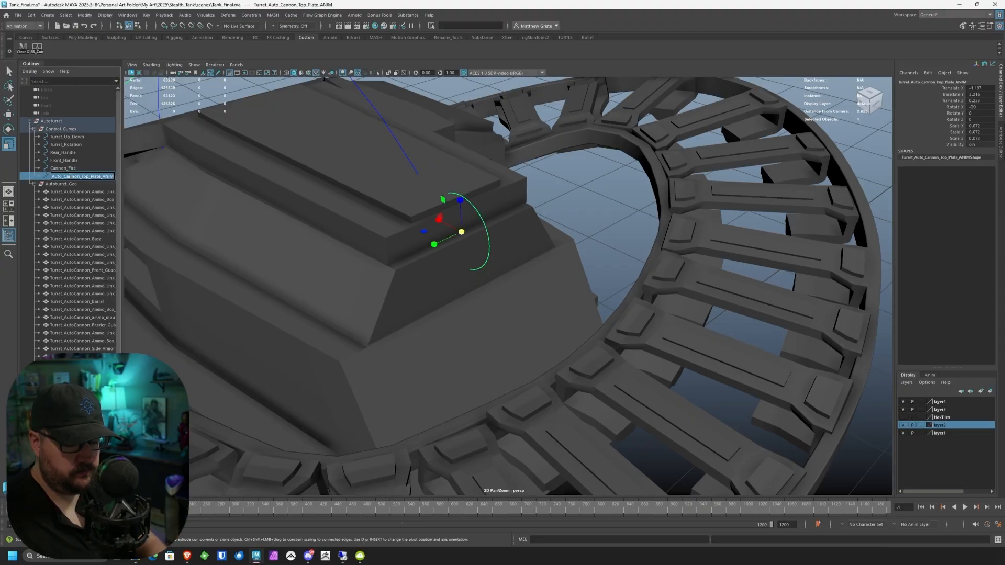
text(Cover flip)
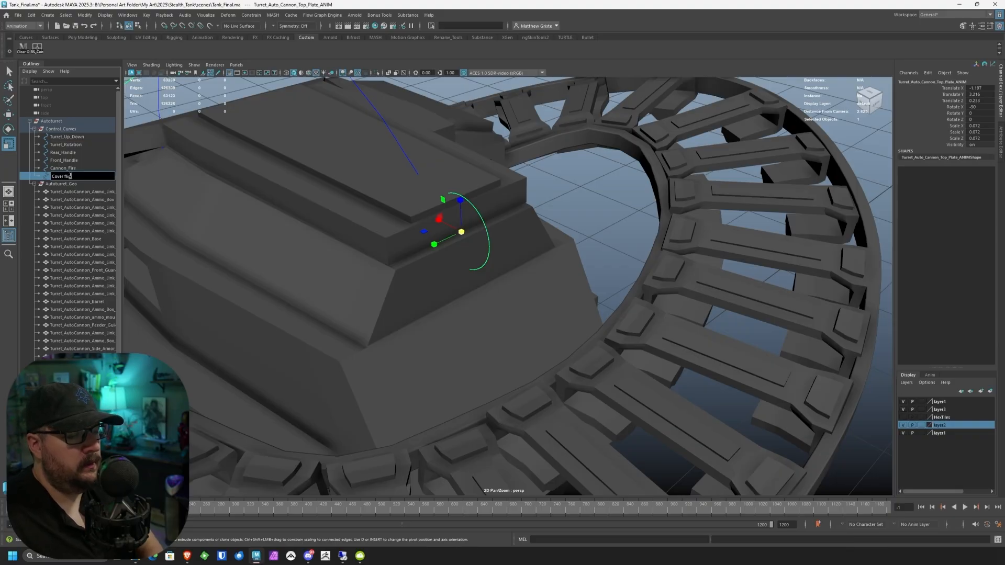
key(Return)
Step: Examine the arrangement of the control curves around the turret from several angles
alt+drag(282, 220, 381, 235)
scroll(485, 230, down, 5)
scroll(400, 255, down, 3)
alt+drag(484, 305, 411, 242)
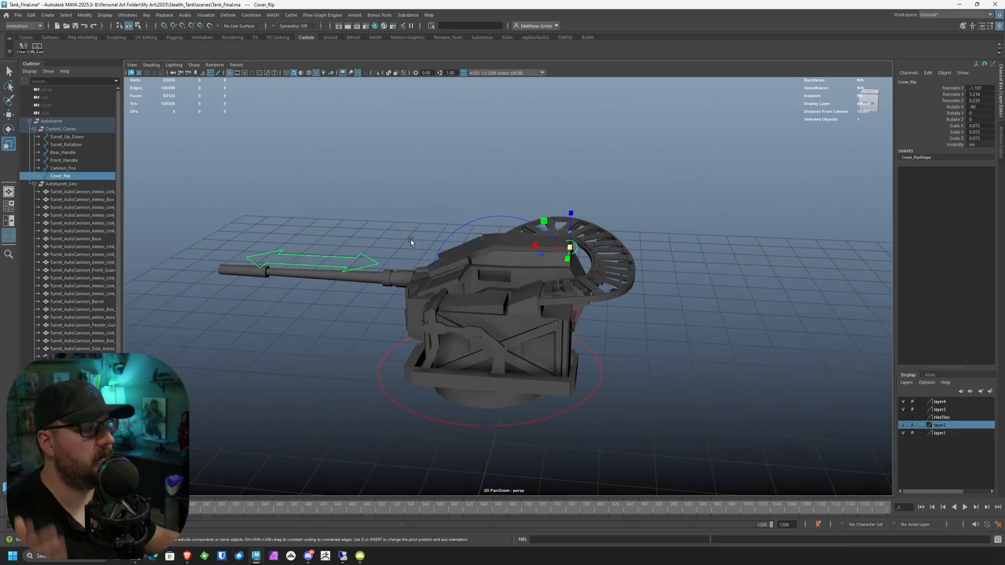
scroll(411, 242, up, 4)
alt+drag(544, 194, 458, 209)
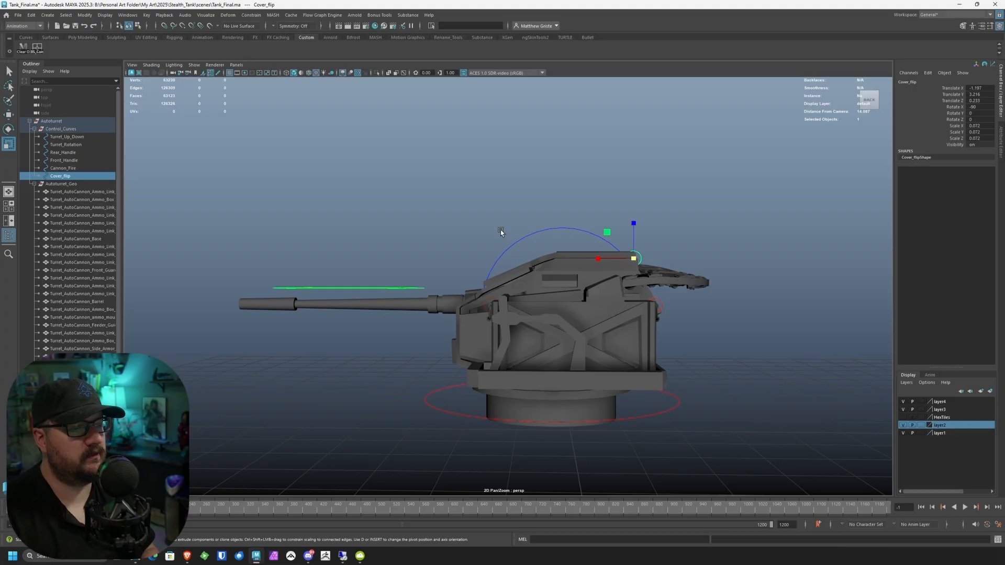
scroll(471, 236, up, 5)
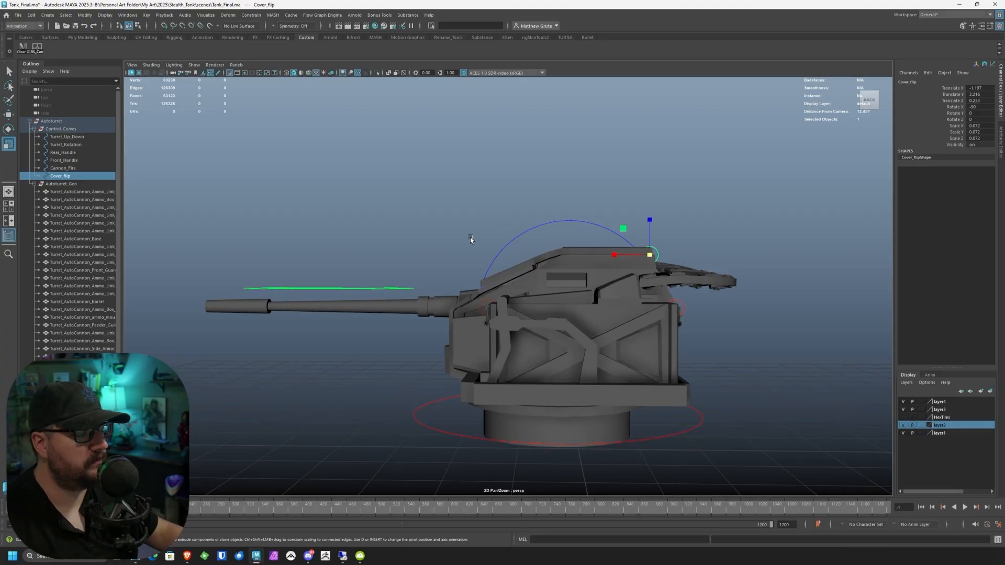
scroll(456, 253, down, 2)
mouse_move(385, 253)
alt+mouse_down()
mouse_move(469, 260)
mouse_move(430, 257)
mouse_move(455, 221)
mouse_move(471, 221)
mouse_move(396, 246)
alt+mouse_up()
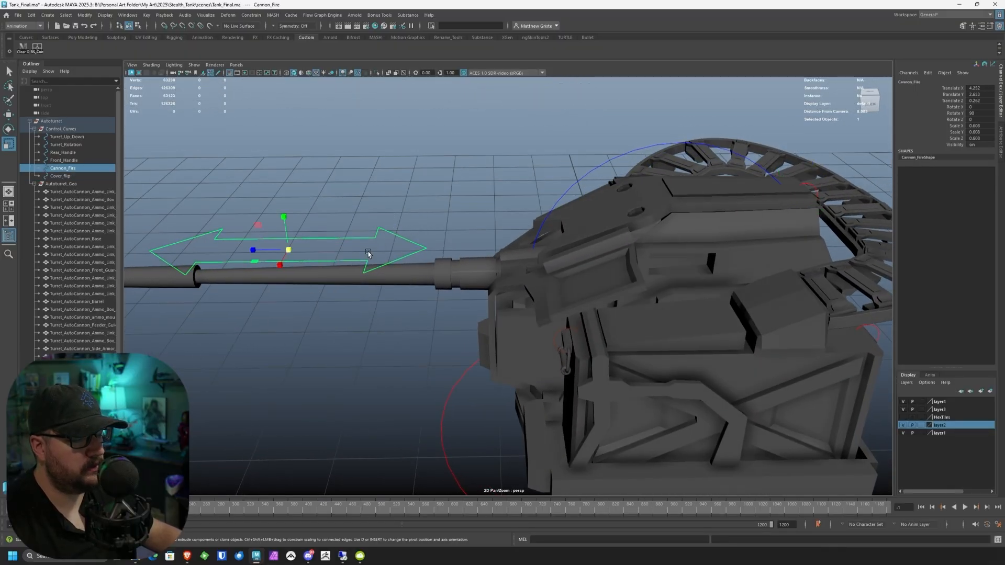
Step: Parent-constrain the cannon barrel to the Cannon_Fire control with Maintain offset on and all translate and rotate axes included
scroll(403, 257, up, 1)
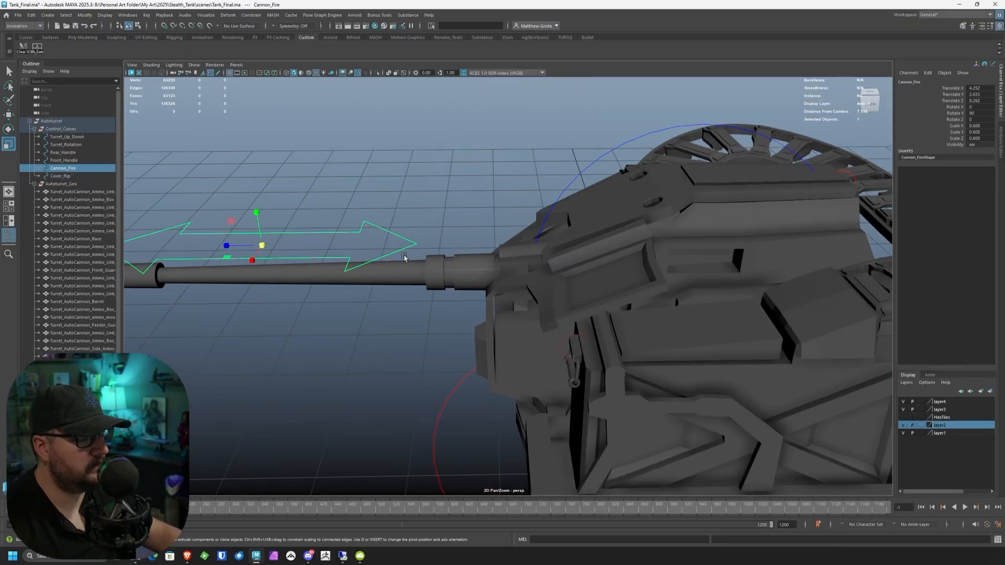
shift+click(433, 269)
alt+drag(445, 262, 451, 211)
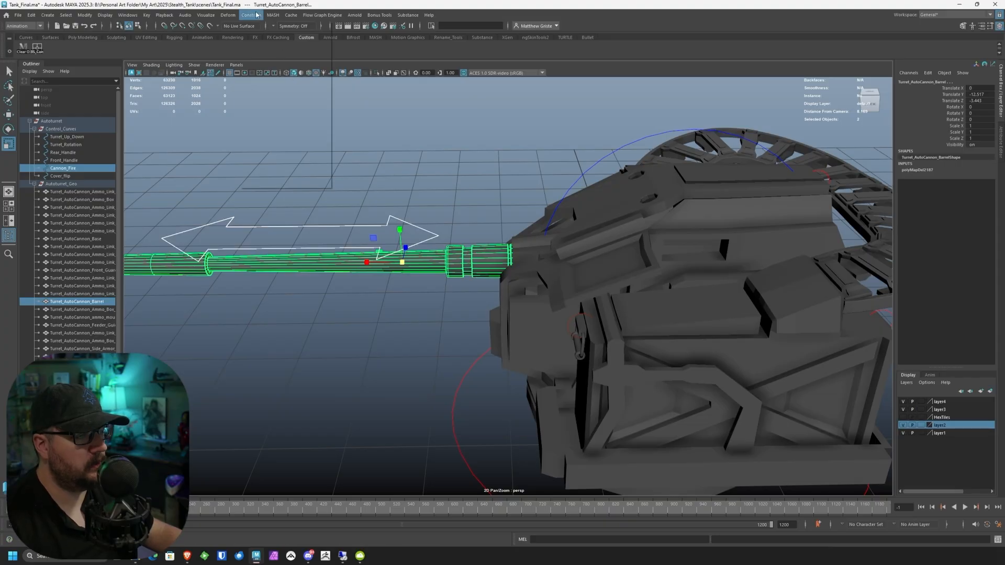
click(257, 15)
click(327, 38)
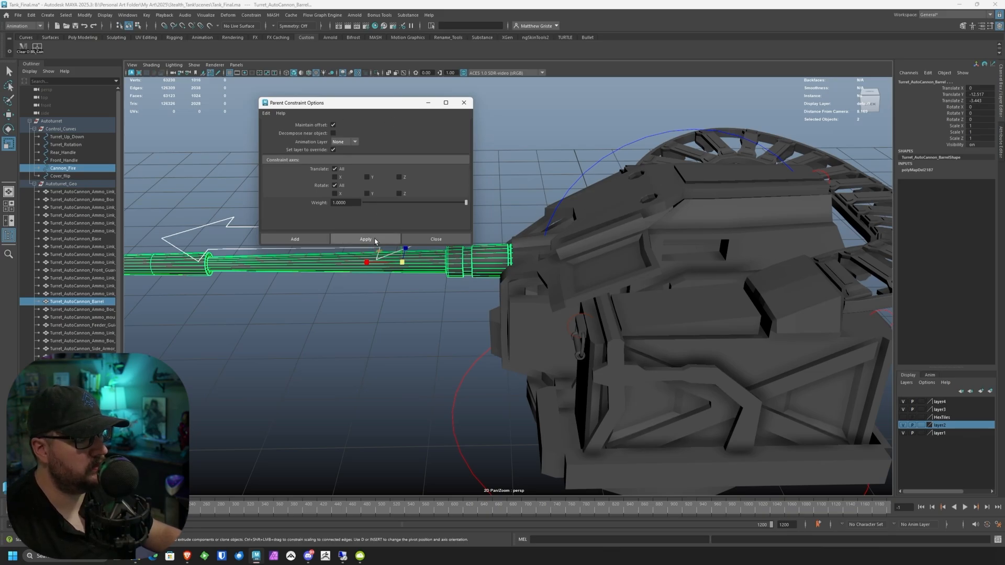
click(375, 241)
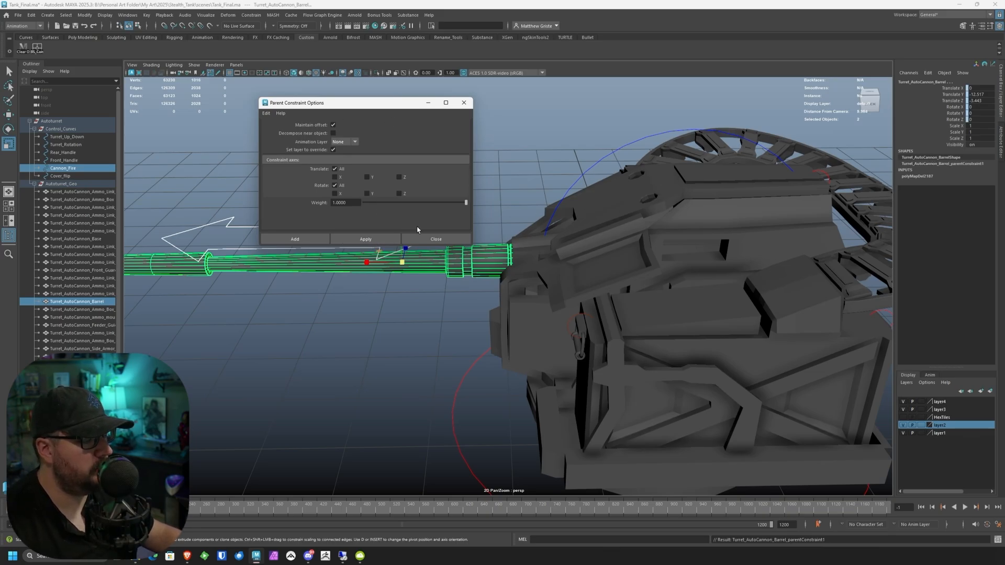
click(435, 239)
Step: Try moving the Cannon_Fire control along the barrel, and undo the move
click(456, 208)
scroll(456, 208, down, 1)
alt+drag(457, 208, 439, 212)
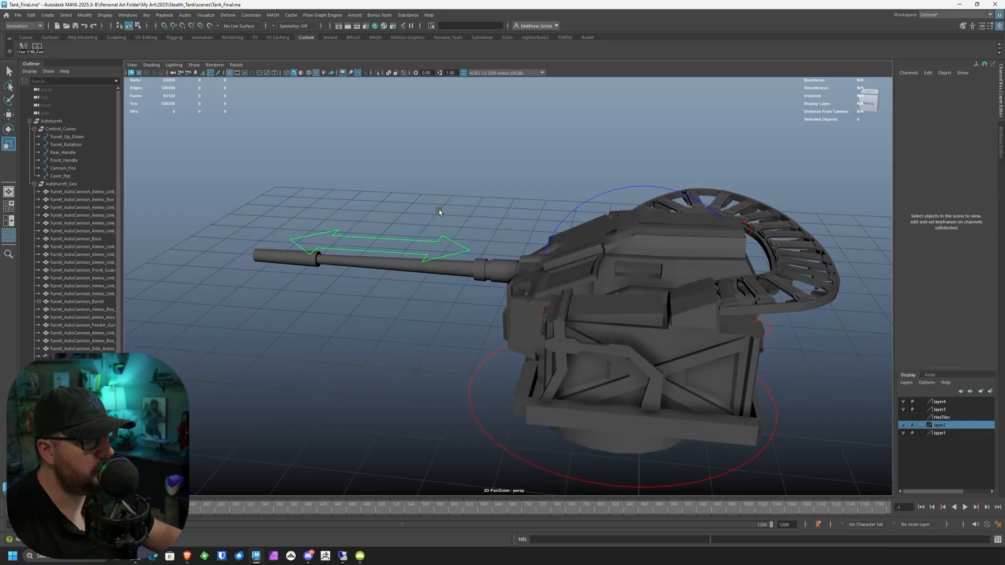
click(449, 239)
key(w)
drag(346, 242, 383, 256)
key(ctrl+z)
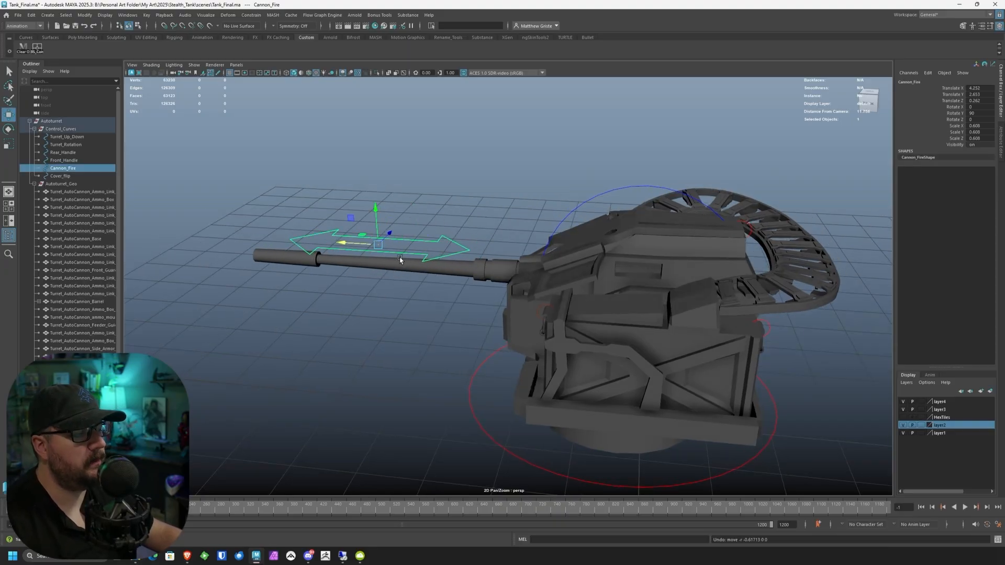
Step: Parent the turret's top plate directly under the Cover_flip control curve at its rear edge
mouse_move(506, 287)
alt+mouse_down()
mouse_move(521, 298)
mouse_move(526, 288)
alt+mouse_up()
click(559, 227)
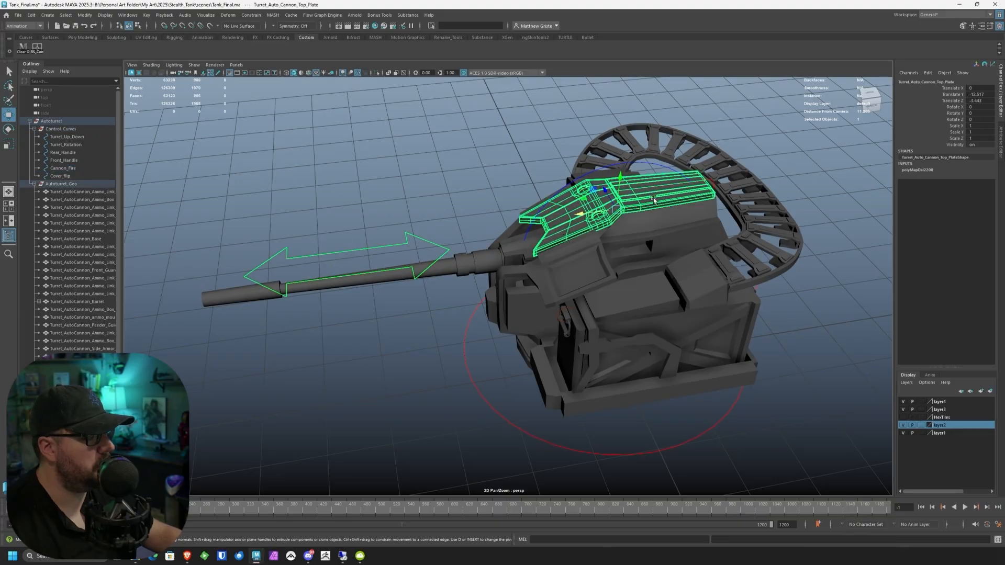
alt+middle_drag(654, 198, 434, 225)
scroll(425, 227, up, 3)
click(425, 227)
click(511, 211)
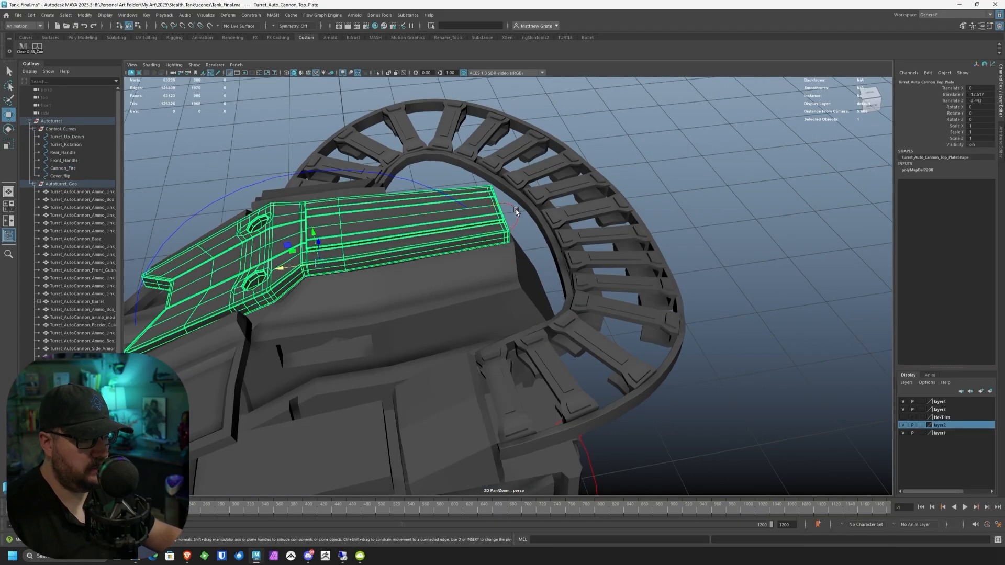
click(516, 212)
click(502, 209)
Step: Try flipping the top plate by rotating the Cover_flip control, and undo the rotation
key(e)
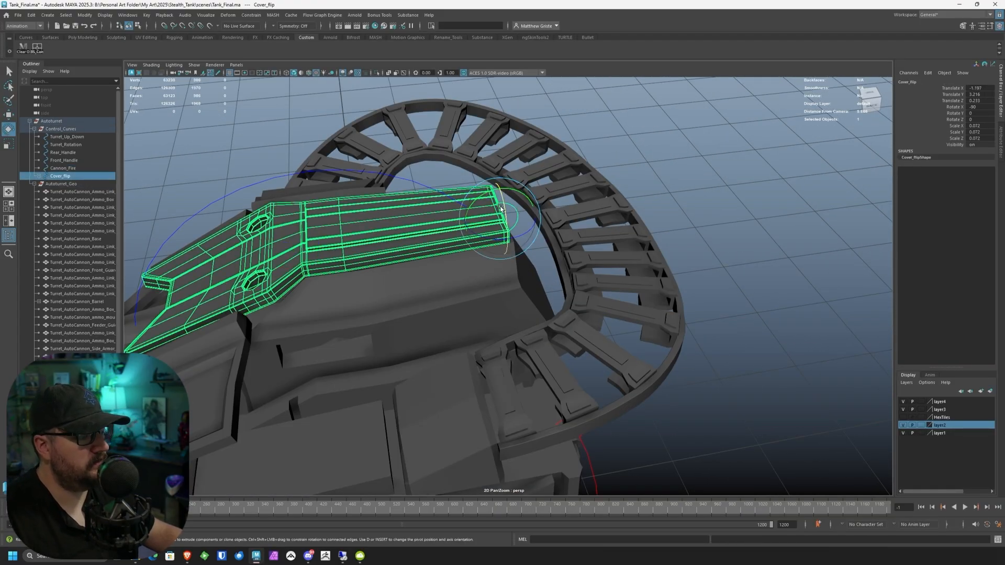
drag(501, 208, 487, 168)
key(ctrl+z)
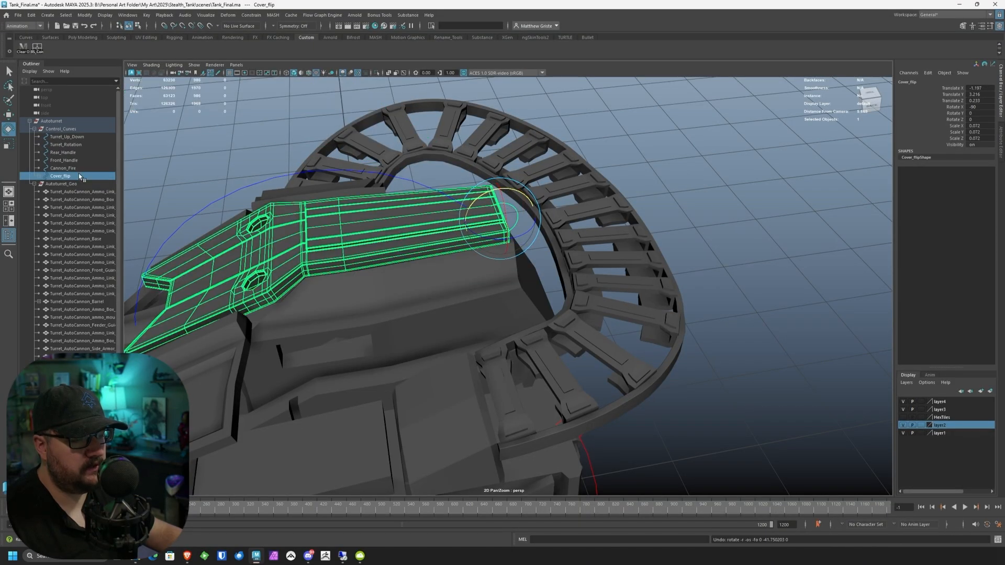
Step: Check what is nested under Cover_flip and undo the direct parenting of the top plate
click(39, 177)
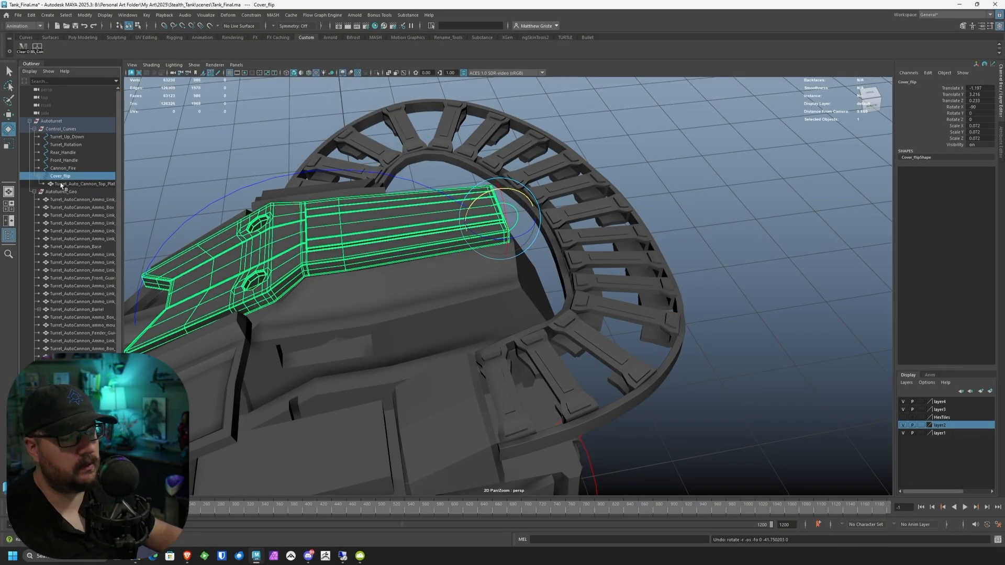
alt+middle_drag(409, 223, 462, 227)
alt+middle_drag(432, 261, 399, 257)
key(ctrl+z)
key(ctrl+z)
alt+drag(515, 230, 411, 174)
click(395, 162)
click(550, 240)
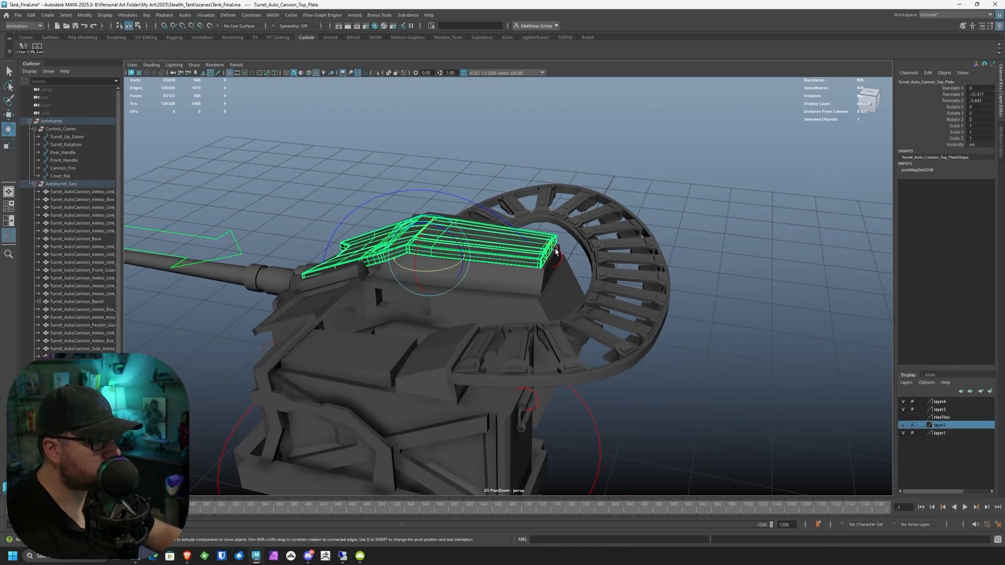
click(556, 253)
alt+drag(556, 253, 417, 272)
alt+right_drag(417, 272, 554, 296)
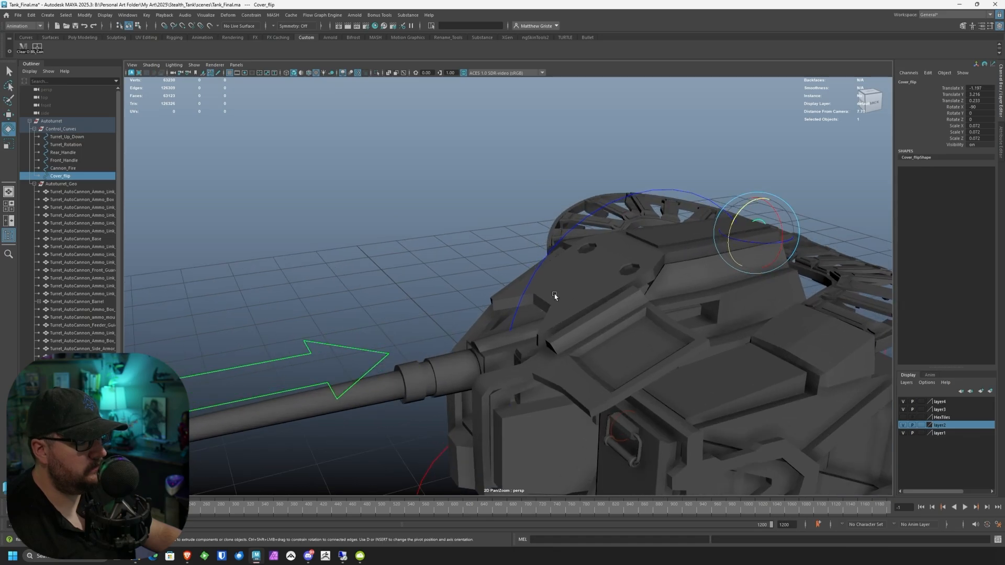
Step: Parent-constrain the cannon's firing body to the blue Turret_Up_Down control curve
click(499, 339)
alt+drag(540, 281, 534, 257)
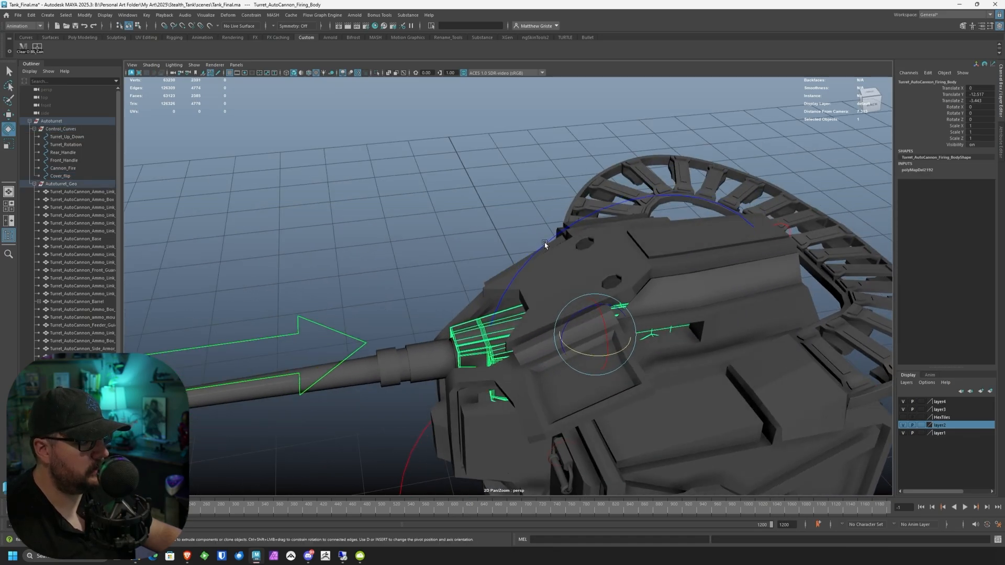
click(544, 244)
alt+middle_drag(508, 276, 491, 252)
shift+click(449, 307)
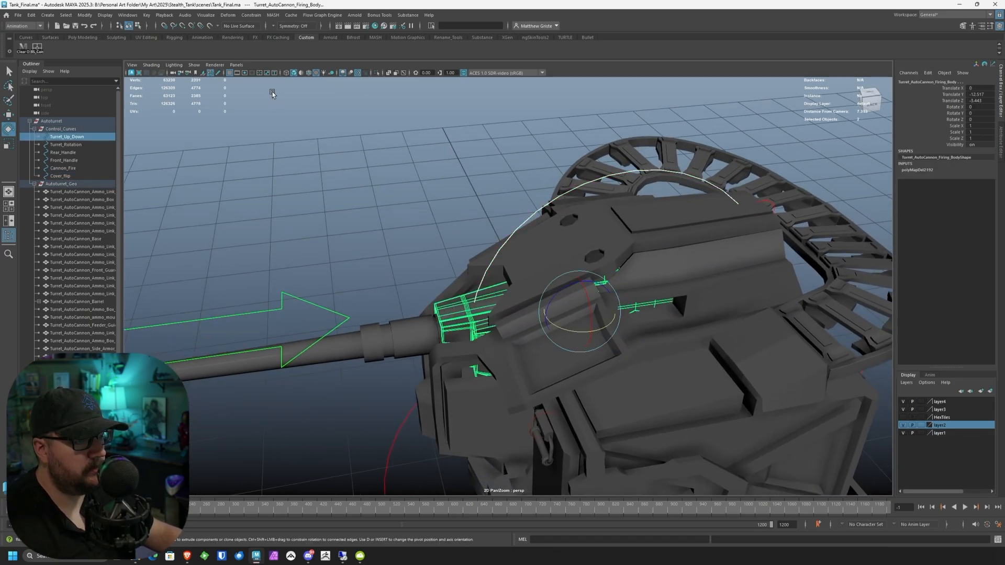
click(249, 16)
click(260, 37)
Step: Parent-constrain the top plate to the Cover_flip control by repeating the last constraint command
alt+right_drag(581, 256, 528, 239)
alt+drag(528, 238, 498, 240)
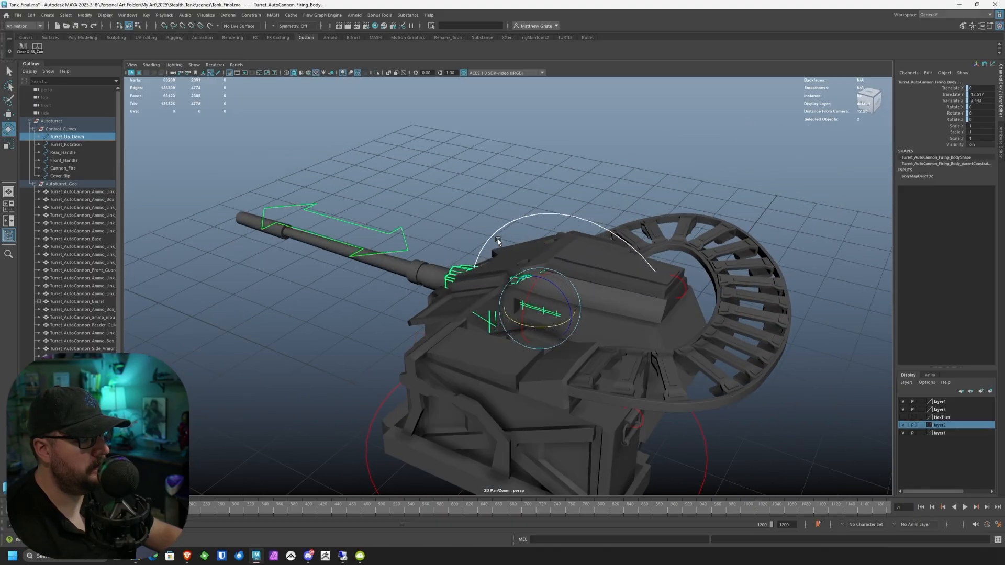
alt+middle_drag(497, 240, 418, 246)
alt+right_drag(419, 246, 515, 258)
click(521, 255)
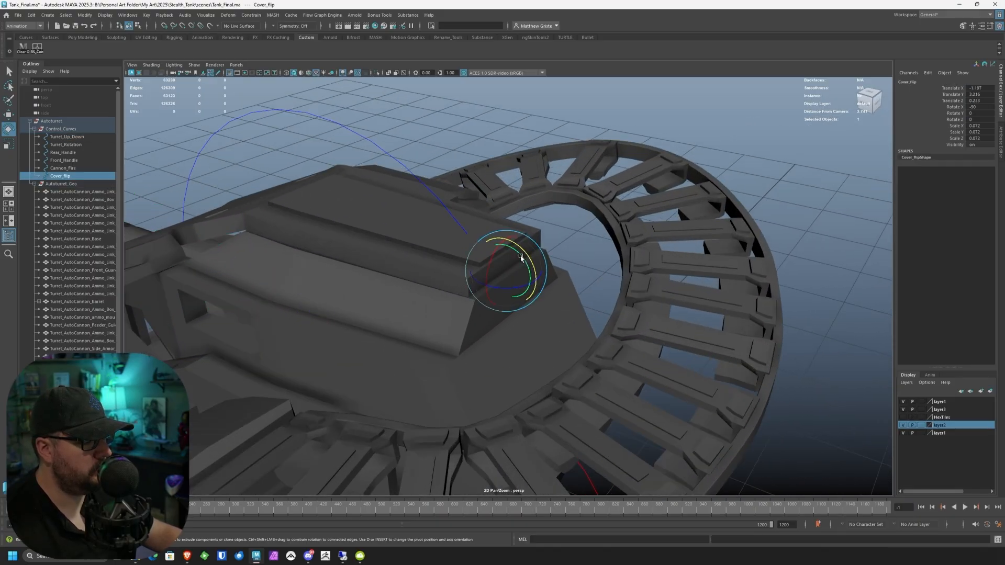
shift+click(406, 250)
key(g)
Step: Examine the front handle, the constrained top plate and the rest of the turret from several angles
alt+right_drag(406, 249, 377, 346)
alt+drag(397, 356, 476, 332)
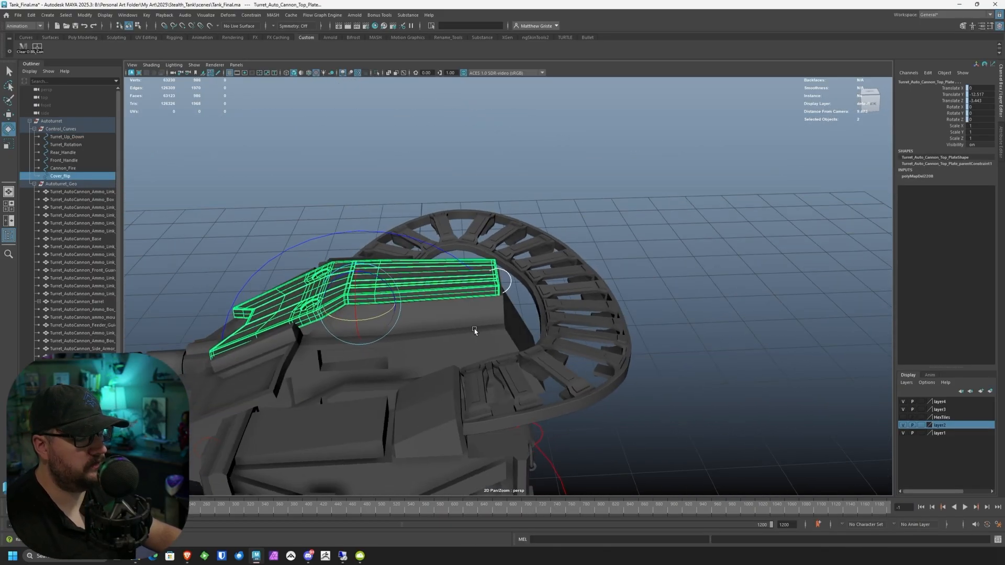
alt+middle_drag(475, 332, 516, 244)
alt+drag(314, 246, 495, 314)
alt+middle_drag(495, 314, 506, 262)
scroll(507, 262, up, 8)
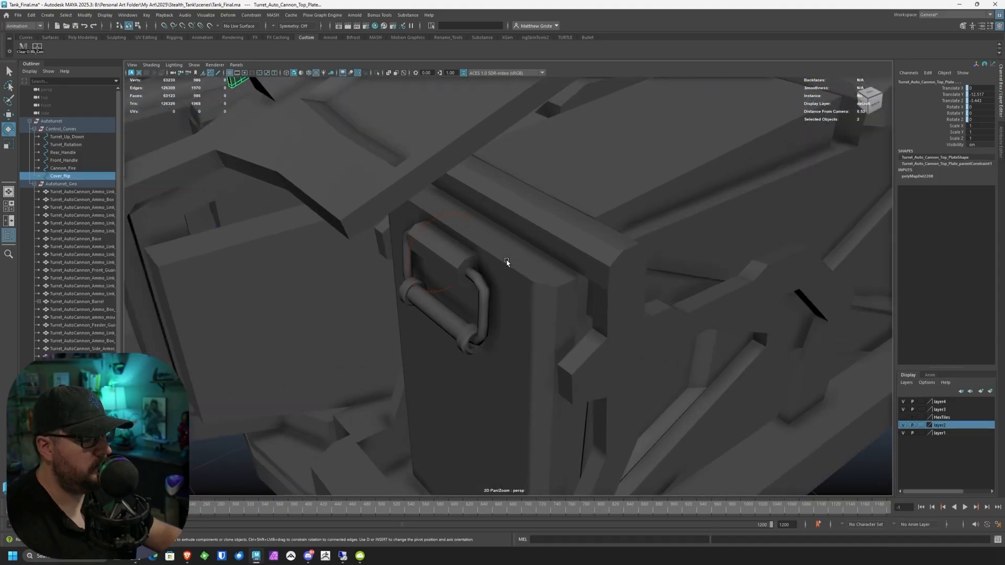
alt+right_drag(445, 273, 361, 293)
alt+middle_drag(419, 338, 460, 269)
alt+drag(460, 269, 429, 340)
scroll(480, 232, down, 3)
alt+drag(480, 232, 436, 251)
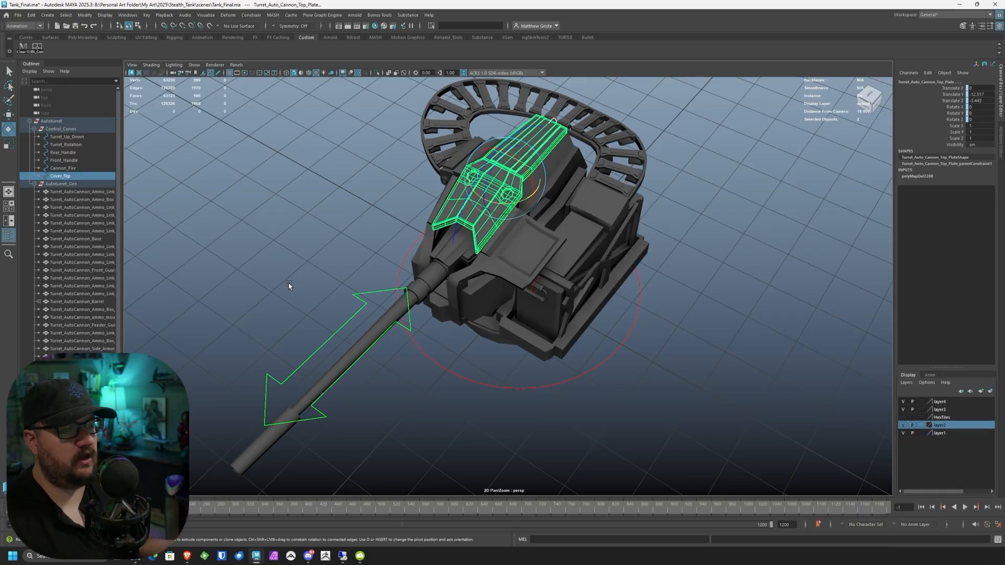
alt+drag(291, 262, 444, 264)
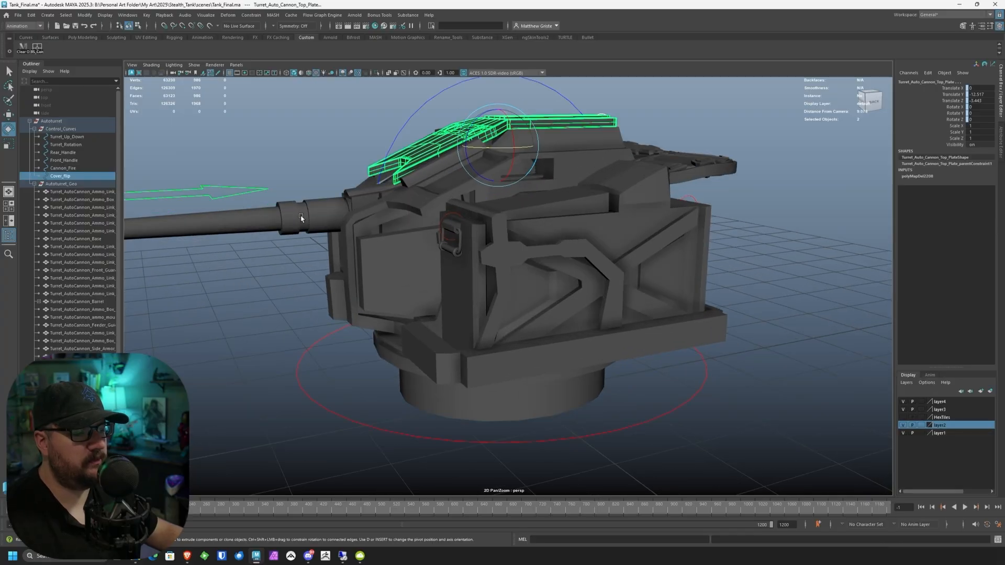
alt+drag(340, 255, 646, 325)
alt+drag(479, 234, 427, 256)
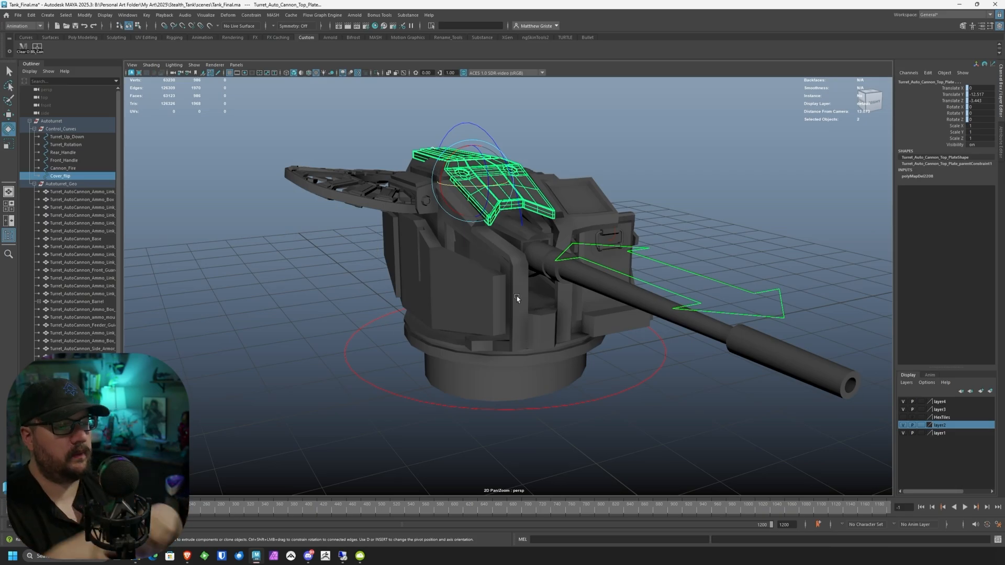
Step: Group the side armor plates, front guard, ammo mount, ammo box, feeder guide and ammo links into one group
click(425, 291)
key(f)
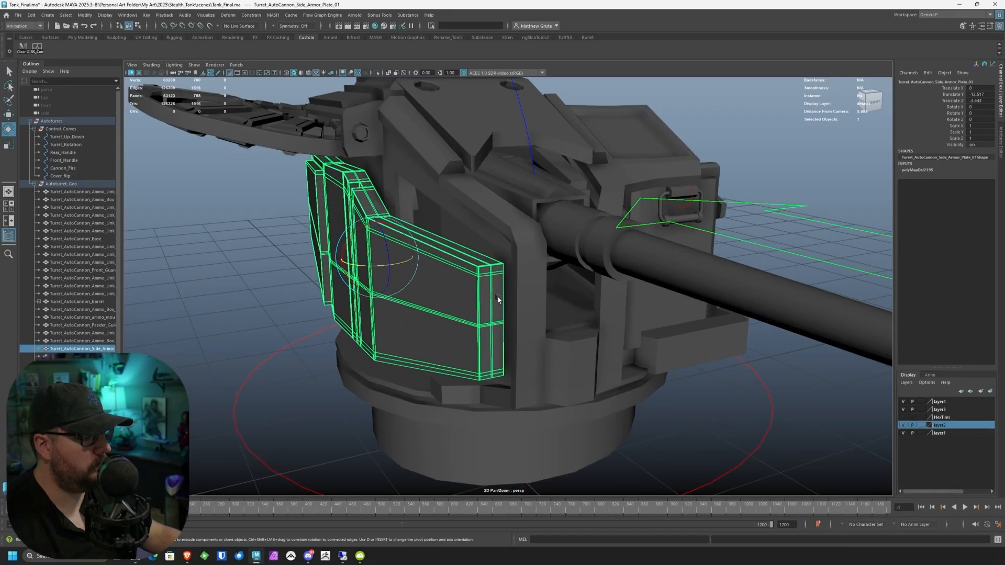
shift+click(518, 302)
alt+drag(598, 361, 541, 348)
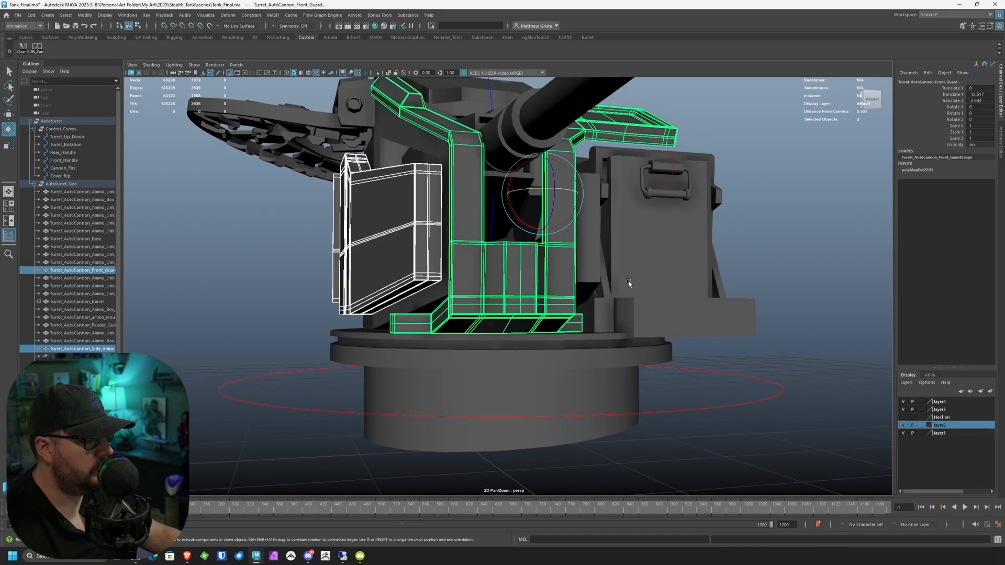
shift+click(632, 282)
alt+drag(686, 282, 619, 299)
shift+click(593, 335)
shift+click(441, 276)
alt+drag(534, 285, 483, 280)
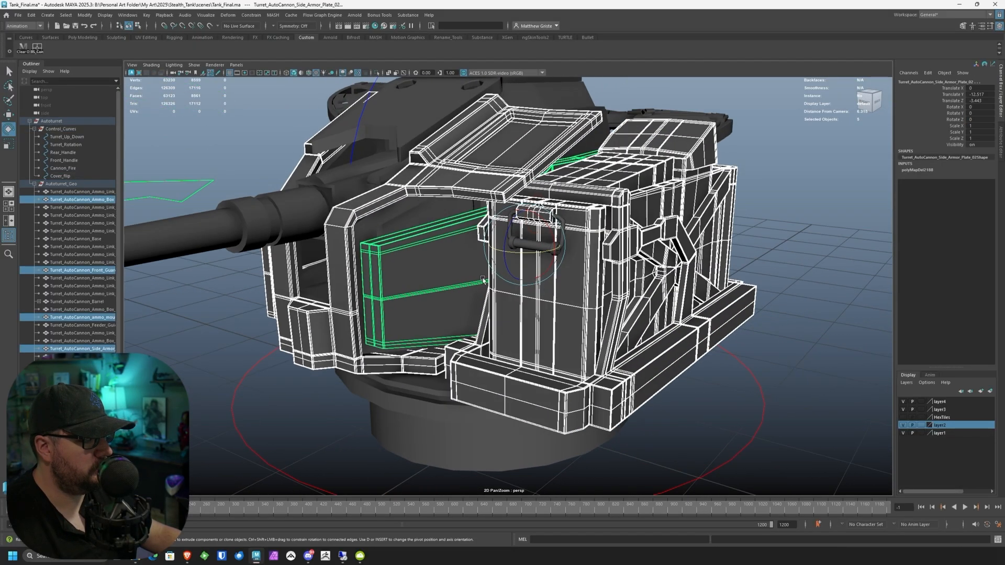
shift+click(411, 216)
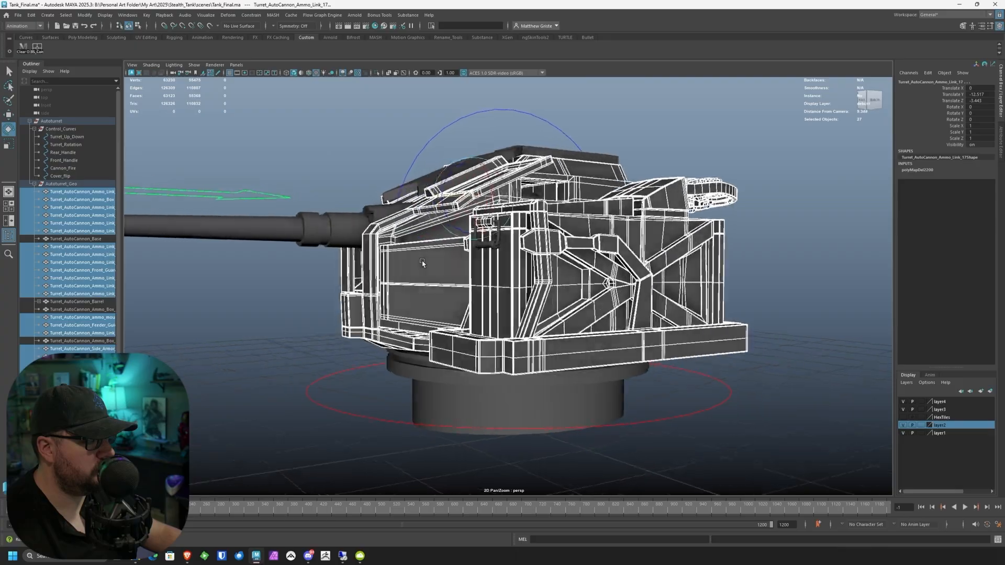
alt+drag(421, 262, 567, 242)
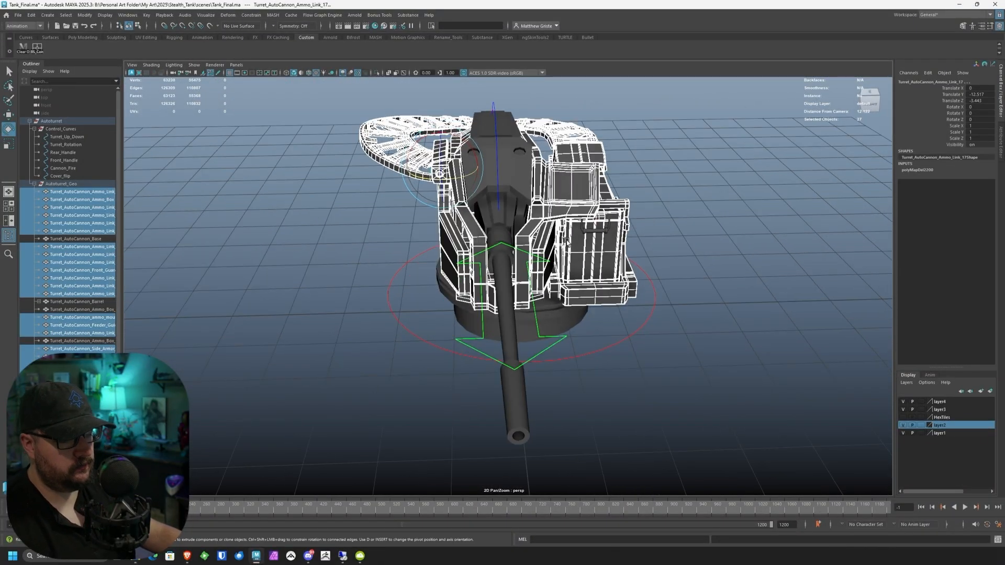
key(ctrl+g)
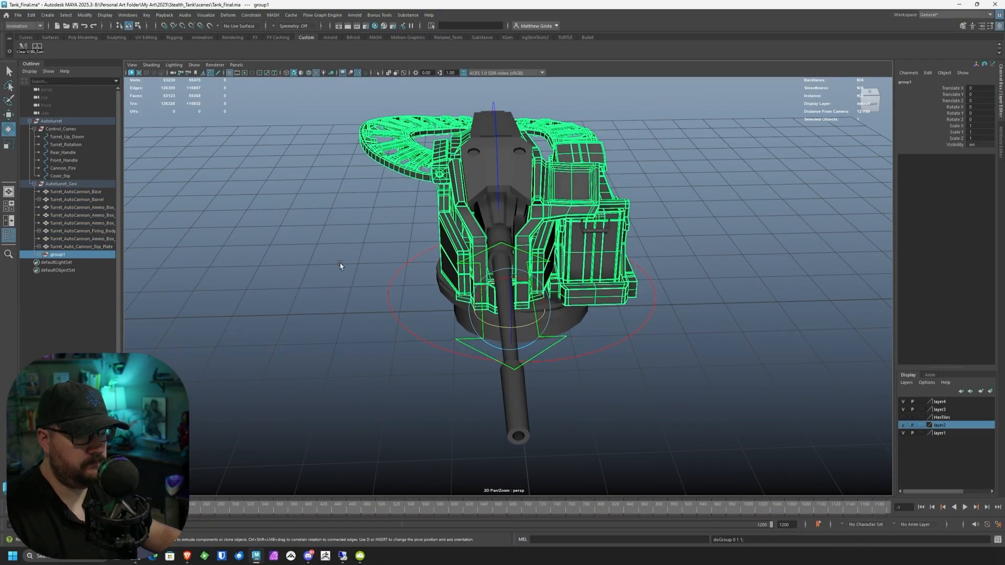
Step: Rename the new group Turret_Base_Geo and move it to the top of the Autoturret_Geo group
double_click(66, 255)
text(Turret Base Geo)
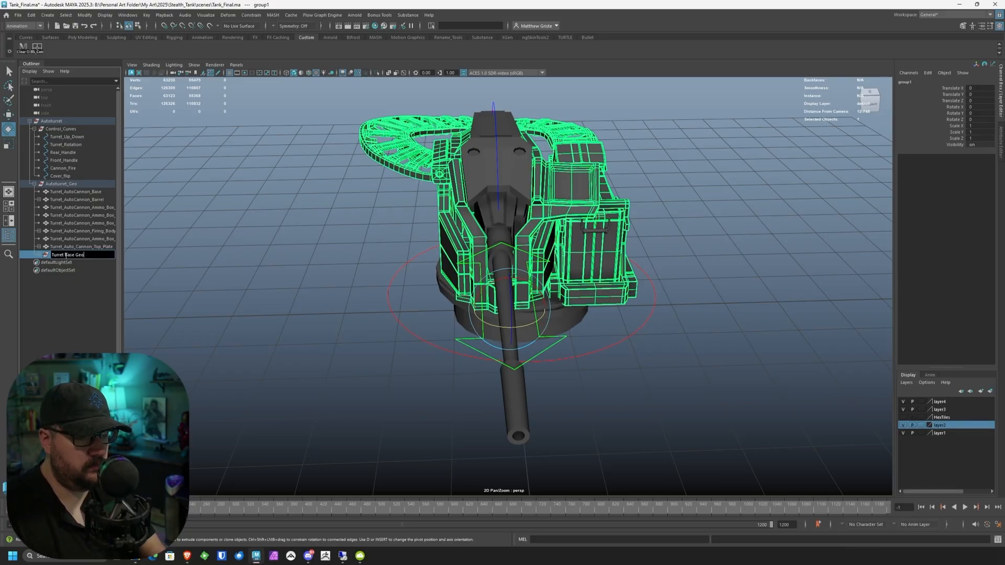
key(Return)
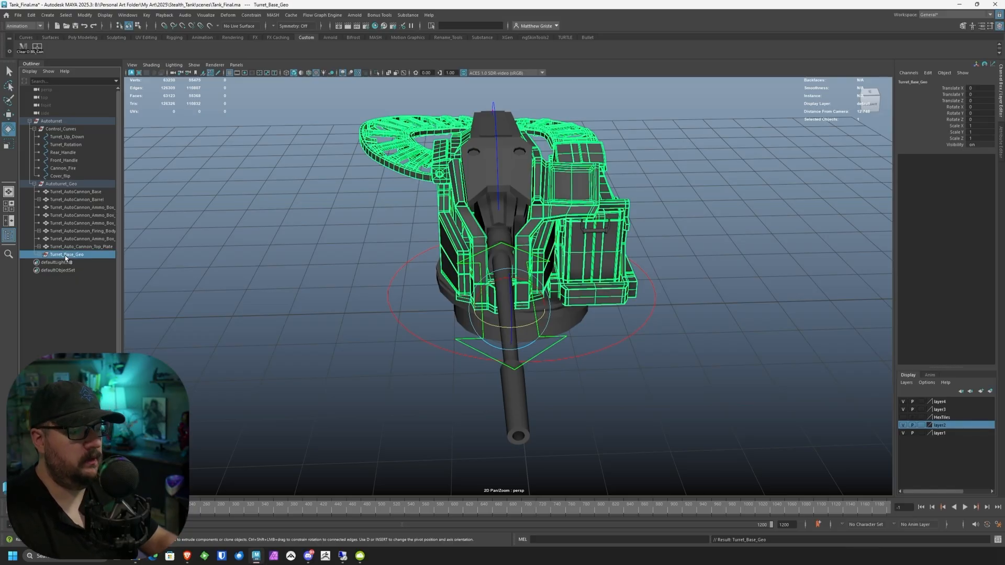
middle_drag(79, 190, 79, 188)
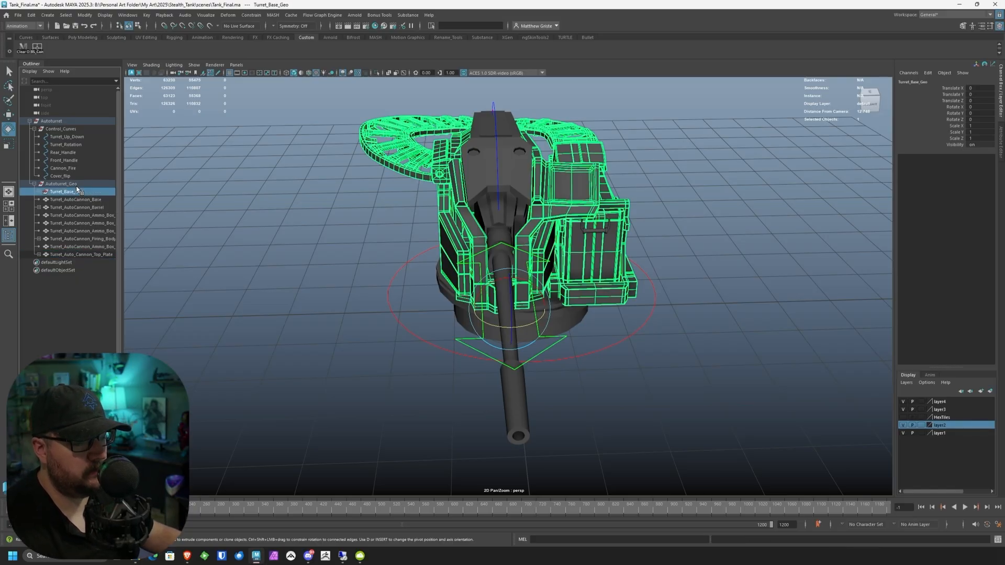
Step: Parent-constrain the Turret_Base_Geo group to the circular Turret_Rotation control curve
alt+right_drag(452, 190, 528, 218)
alt+drag(527, 218, 460, 218)
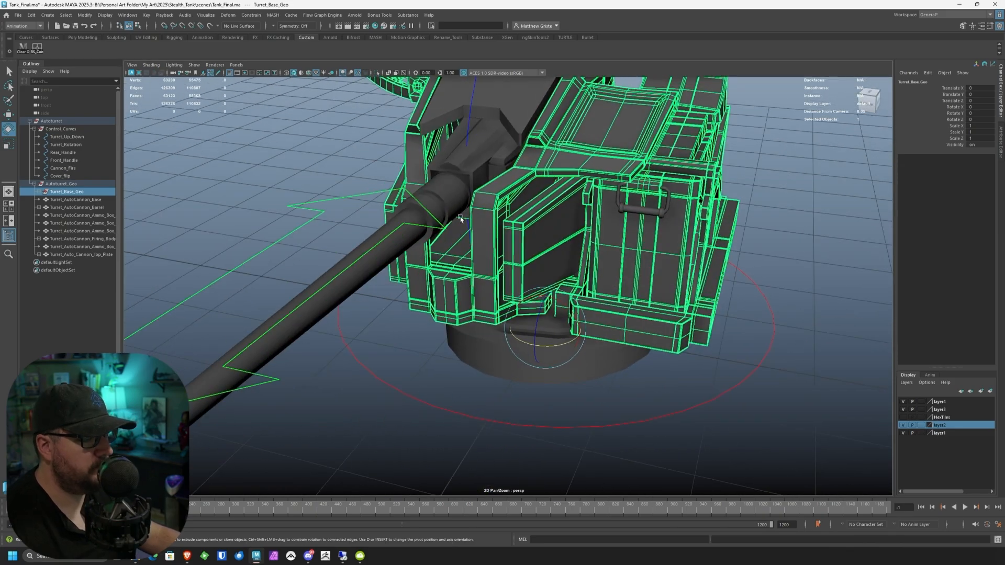
alt+right_drag(554, 261, 591, 275)
alt+drag(591, 274, 555, 277)
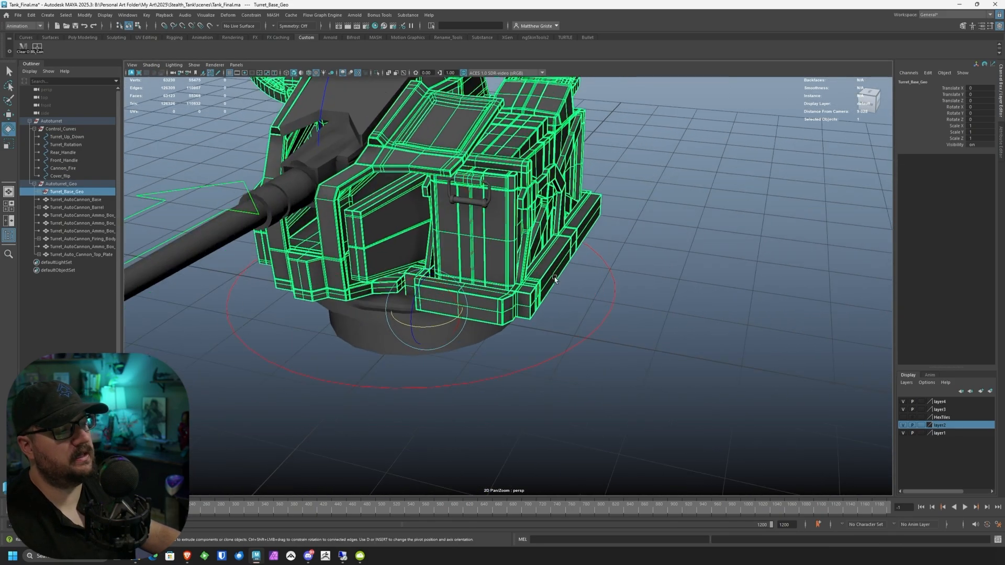
click(609, 320)
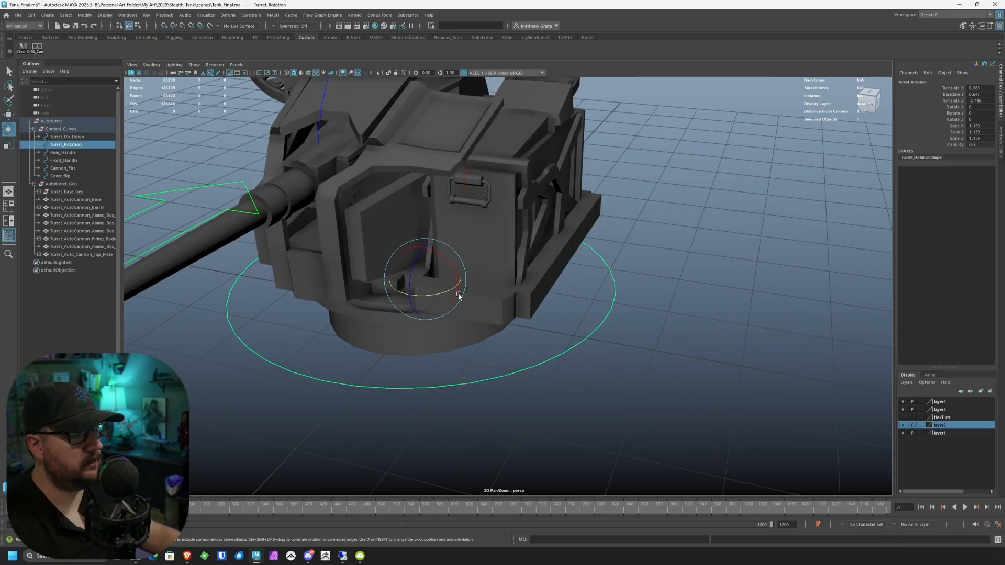
ctrl+click(78, 192)
click(241, 19)
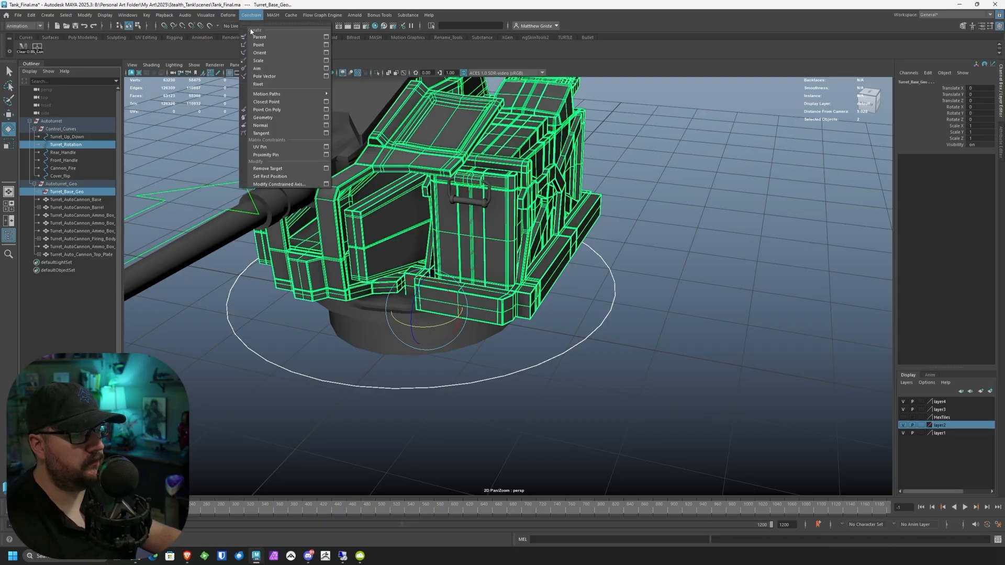
click(253, 34)
click(661, 265)
Step: Test the base constraint by rotating the Turret_Rotation control about -82 degrees around Y, and undo the rotation
click(596, 326)
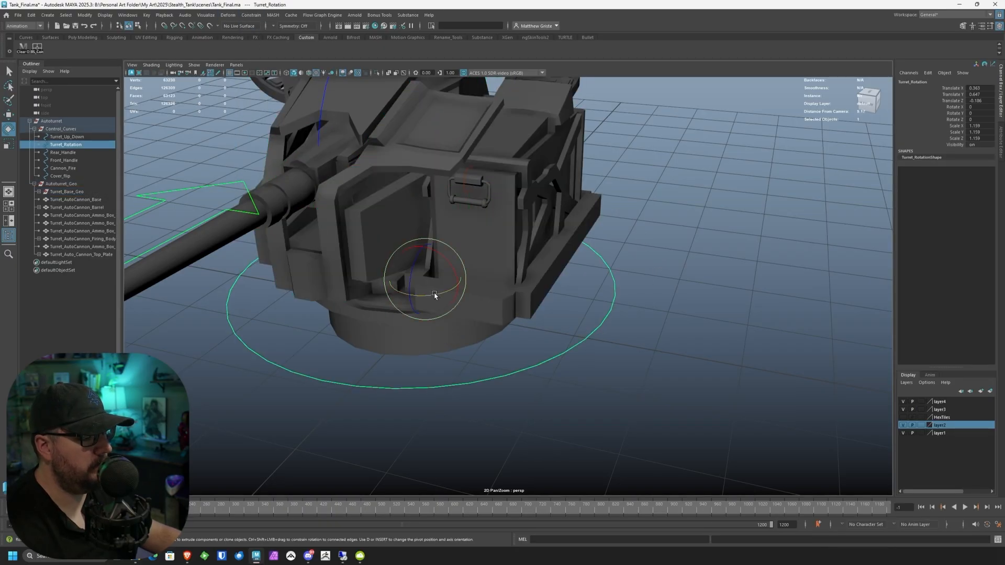
drag(434, 294, 532, 351)
scroll(462, 304, down, 5)
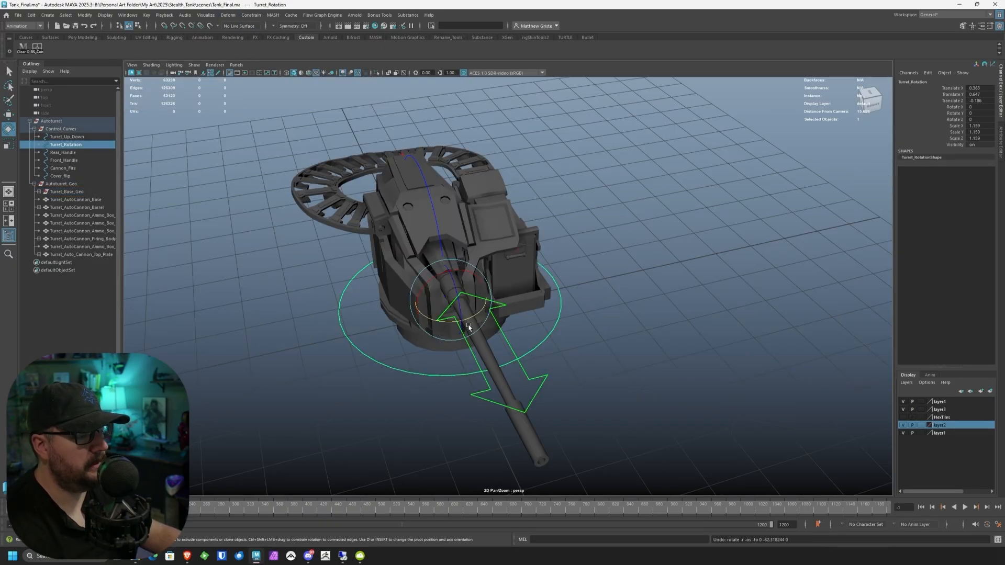
alt+drag(466, 323, 278, 193)
key(ctrl+z)
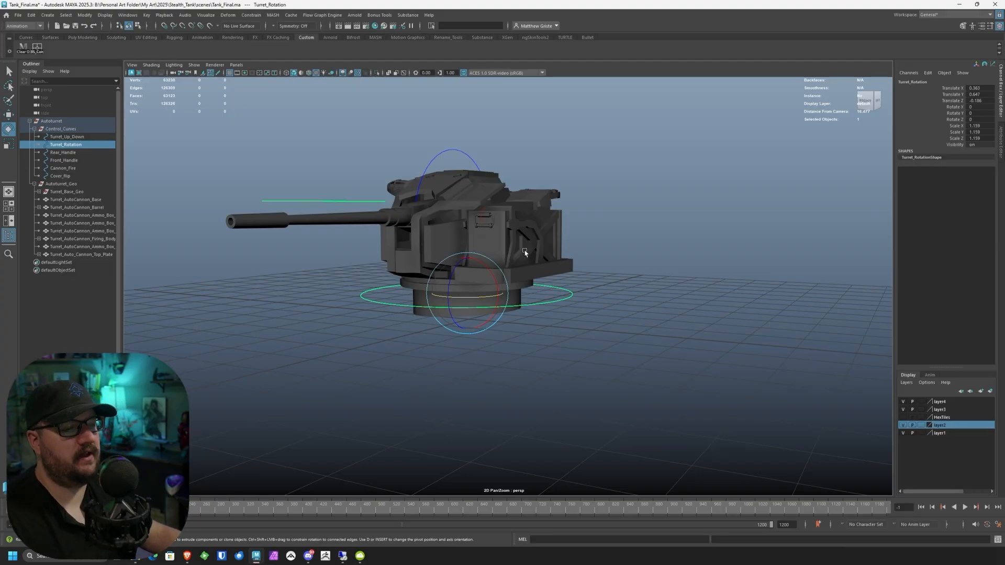
Step: Group the two parts of the ammo box's front handle and center the group's pivot
alt+drag(504, 249, 381, 225)
alt+right_drag(381, 225, 444, 246)
alt+drag(444, 246, 444, 272)
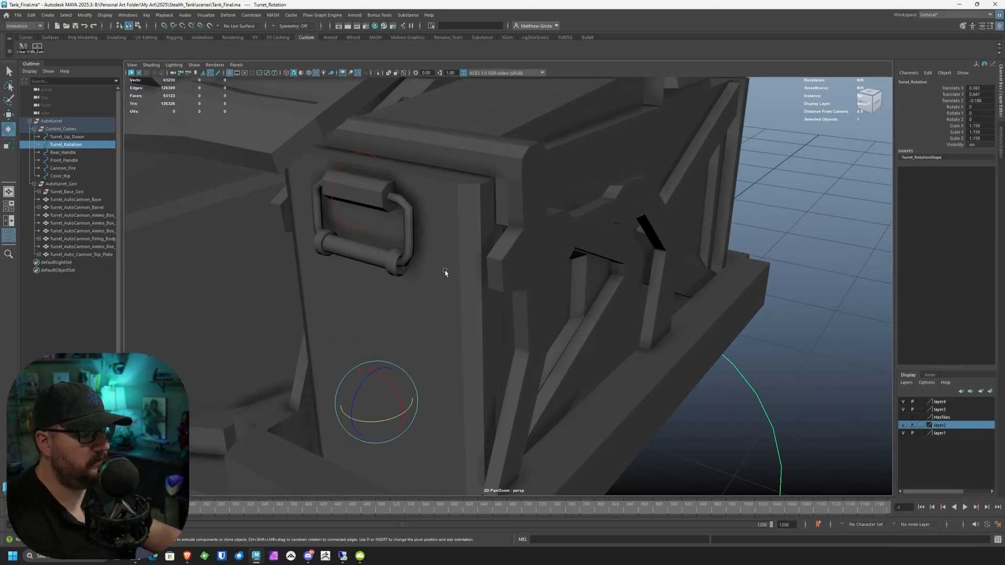
click(413, 249)
shift+click(388, 269)
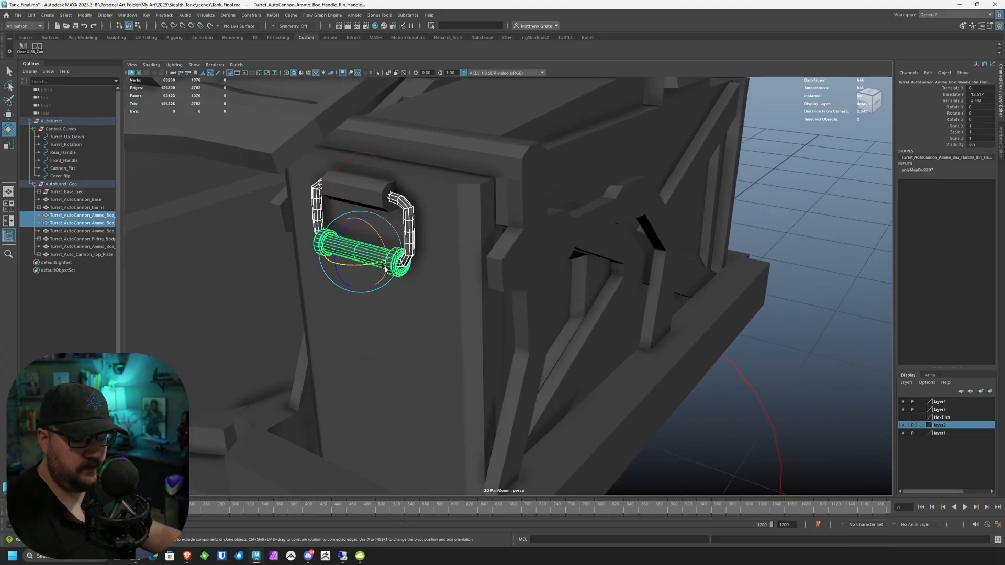
key(ctrl+g)
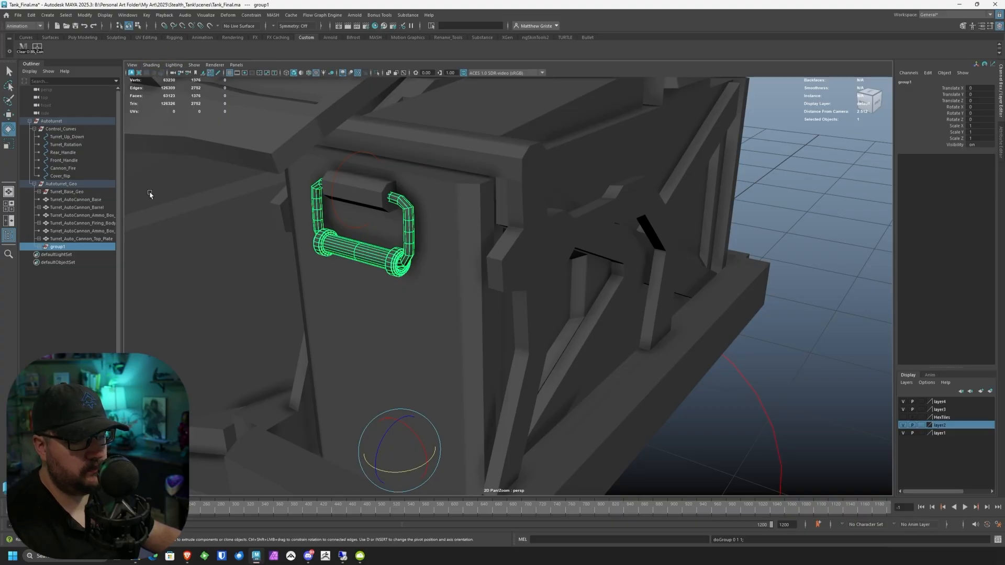
click(94, 39)
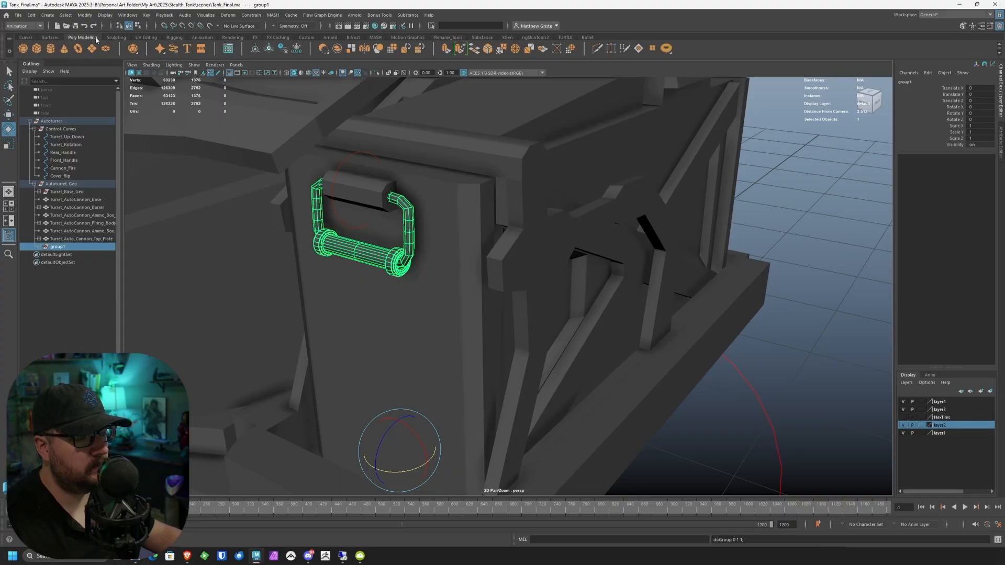
click(253, 50)
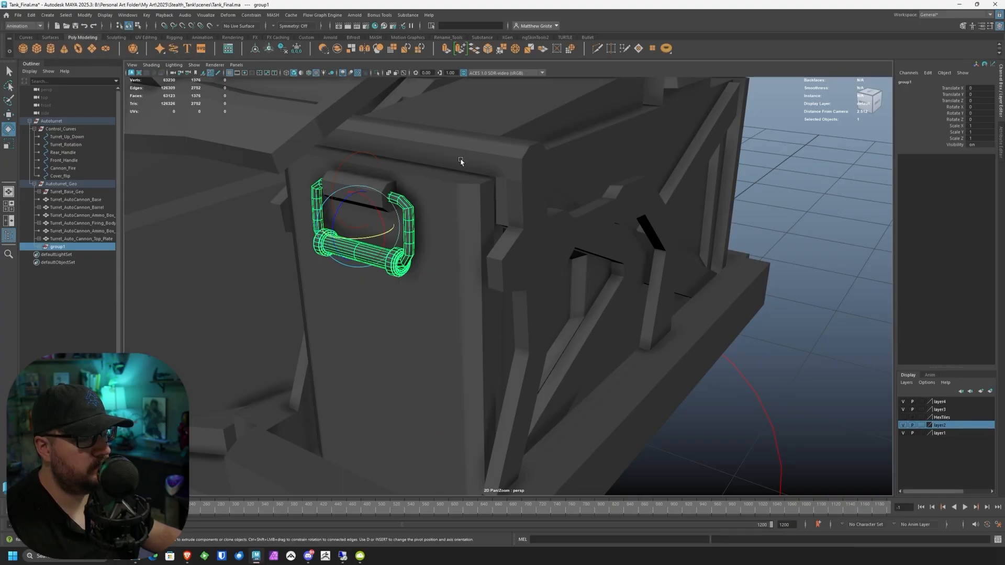
Step: Group the two parts of the ammo box's rear handle and center the group's pivot
alt+drag(459, 161, 596, 233)
click(602, 234)
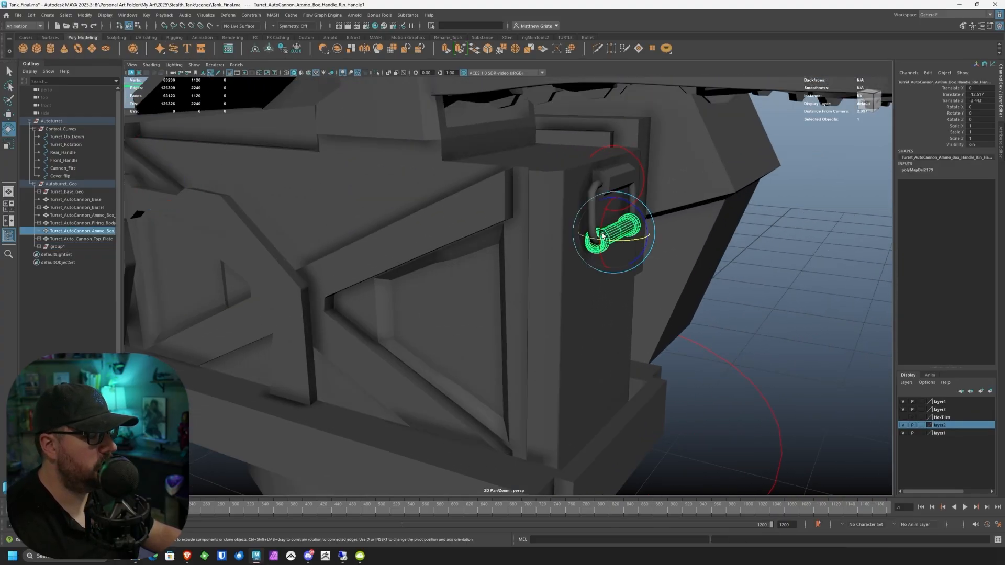
shift+click(591, 193)
key(ctrl+g)
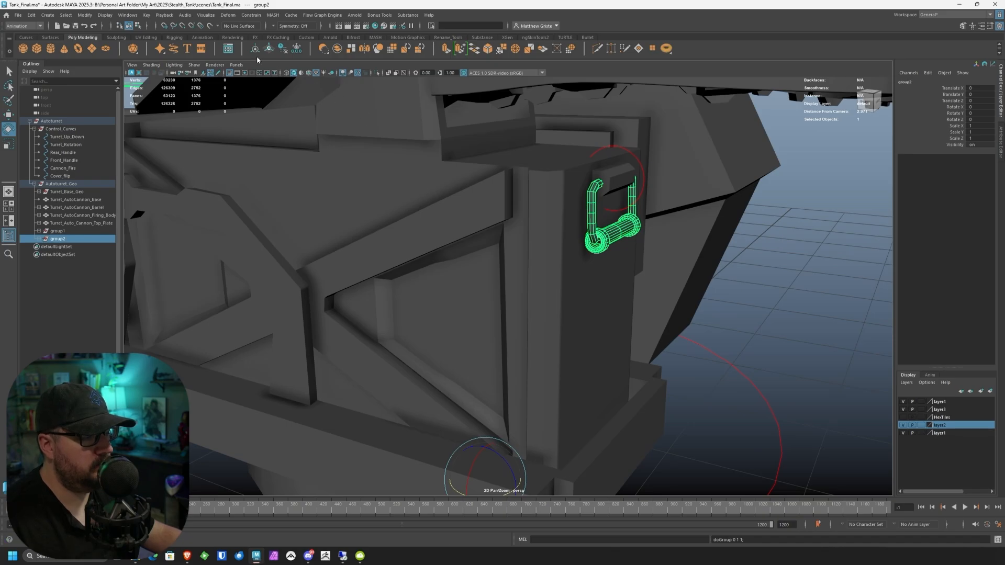
Step: Rename the rear handle group Rear_Handle_Geo and the front handle group Front_Handle_Geo
double_click(64, 238)
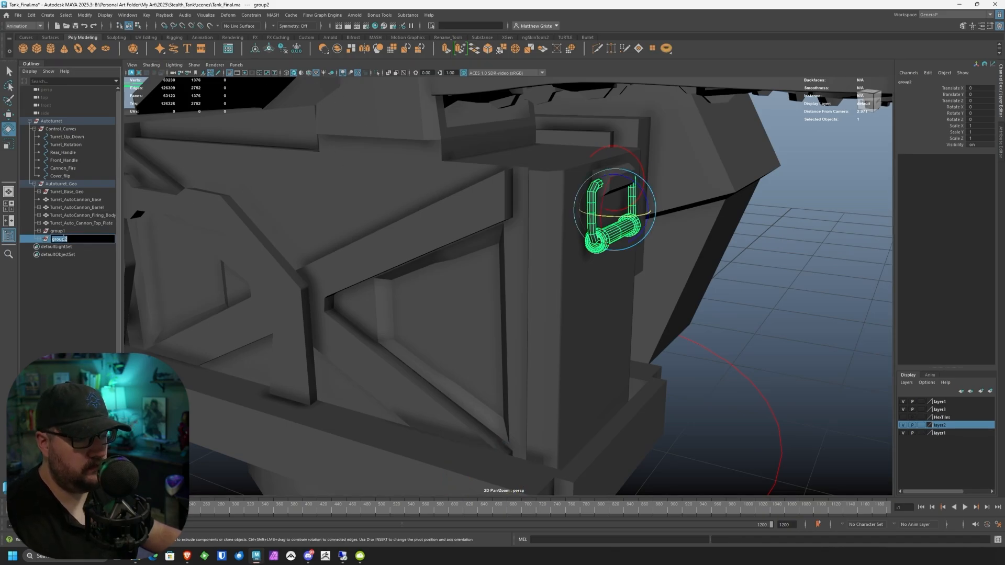
text(Rear_Handle_Geo)
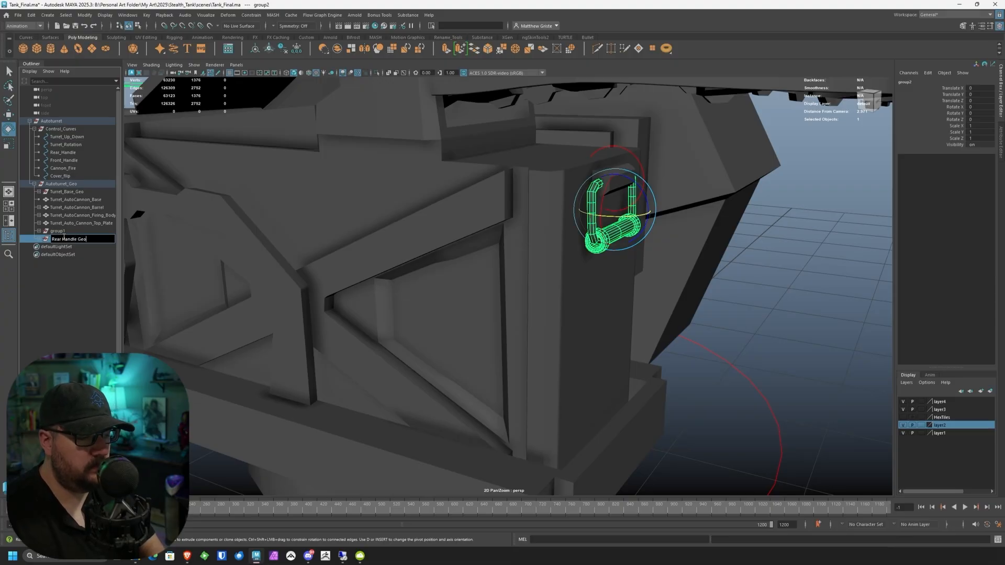
double_click(59, 231)
text(R)
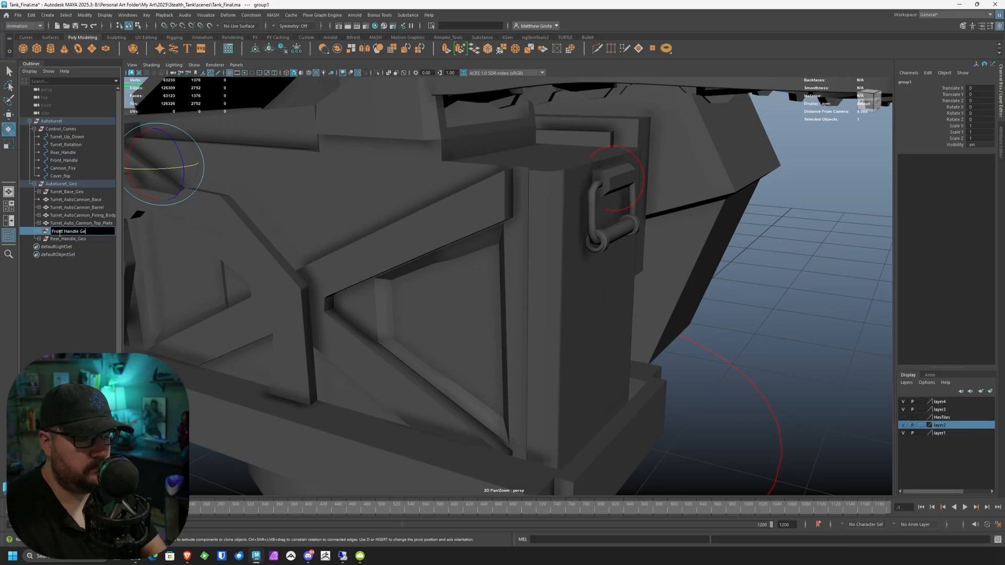
text(o)
key(Return)
Step: Move the Front_Handle_Geo and Rear_Handle_Geo groups directly below Turret_Base_Geo in the Autoturret_Geo hierarchy
scroll(471, 265, down, 5)
alt+drag(471, 265, 394, 249)
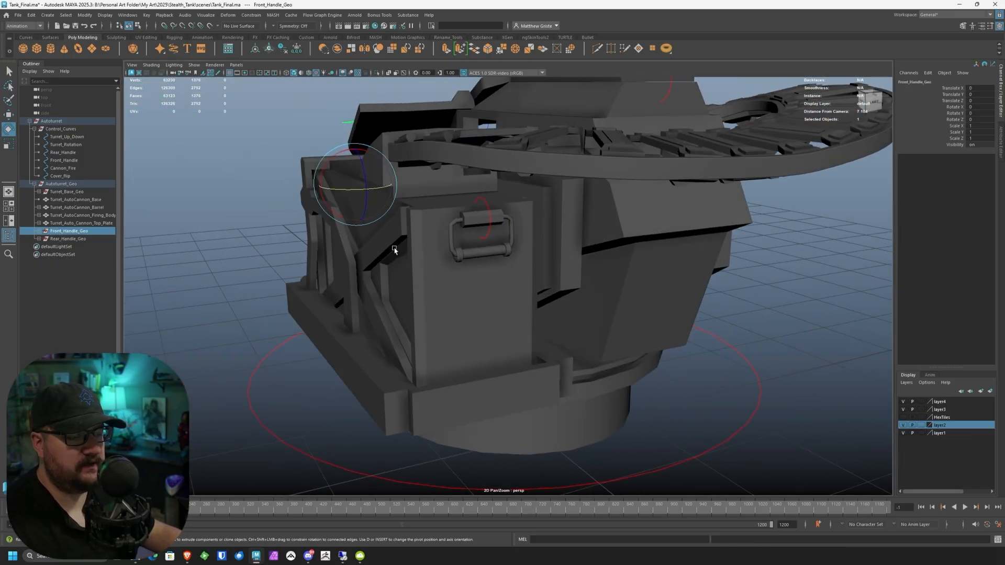
shift+click(67, 239)
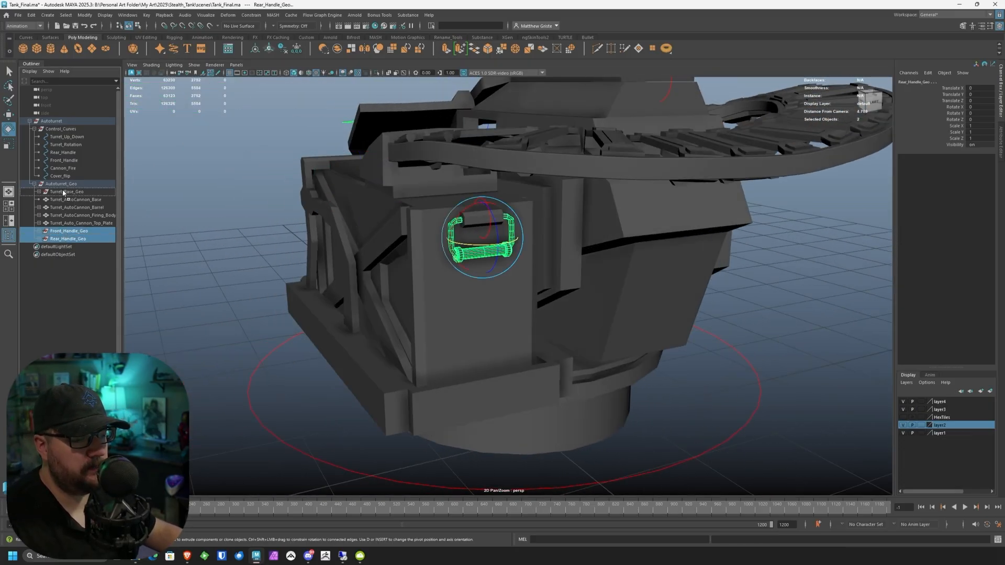
drag(61, 198, 61, 197)
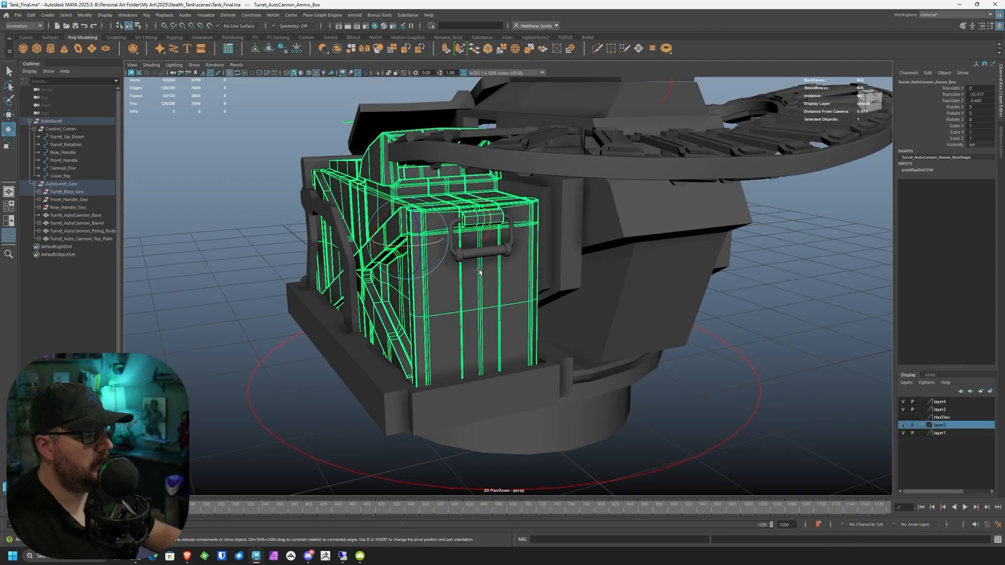
Step: Parent-constrain the Rear_Handle_Geo group to the Rear_Handle control curve
scroll(496, 238, up, 3)
scroll(496, 238, up, 2)
click(453, 137)
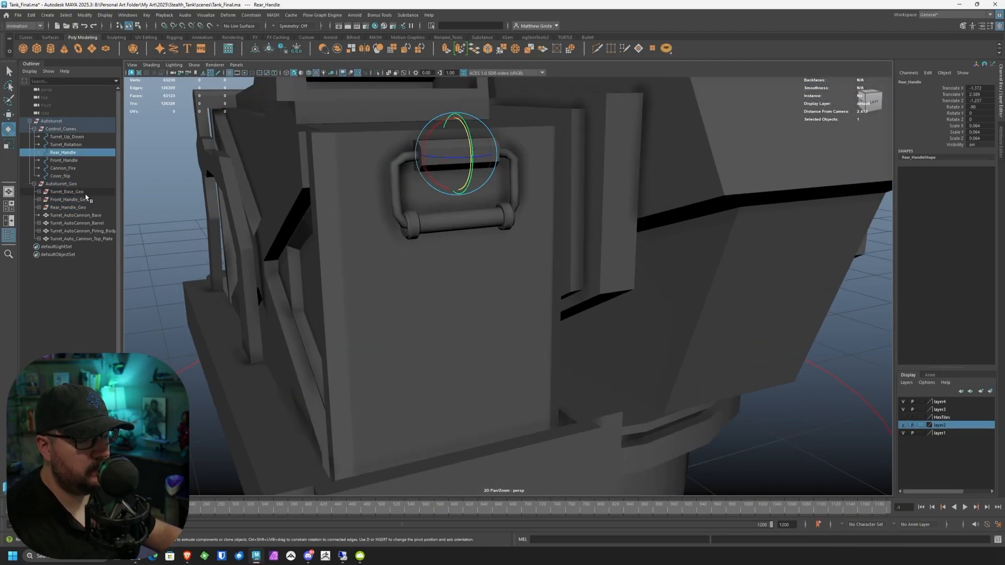
ctrl+click(83, 207)
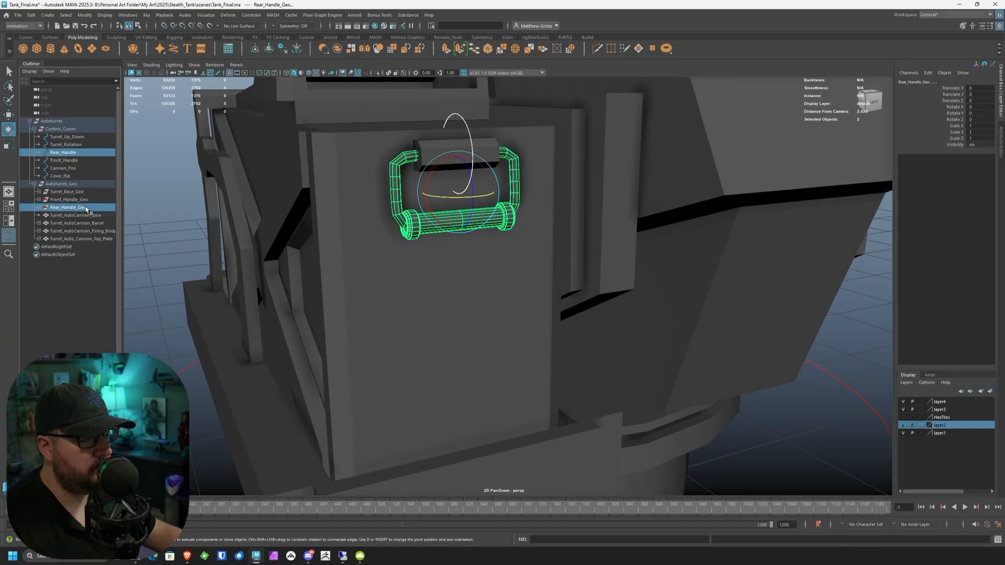
click(251, 14)
click(266, 39)
alt+drag(282, 162, 368, 218)
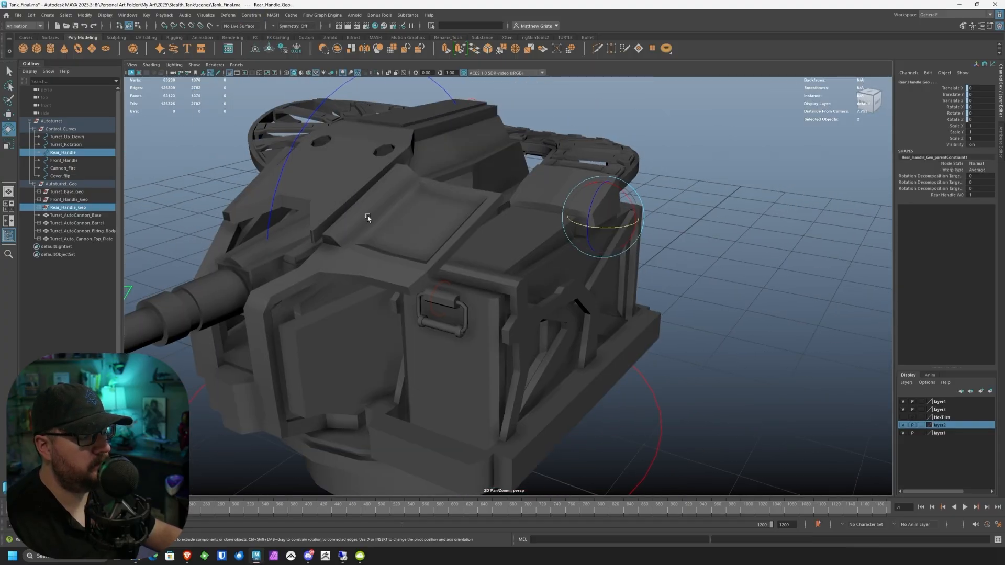
Step: Parent-constrain the Front_Handle_Geo group to the Front_Handle control by repeating the last constraint command
scroll(464, 218, up, 8)
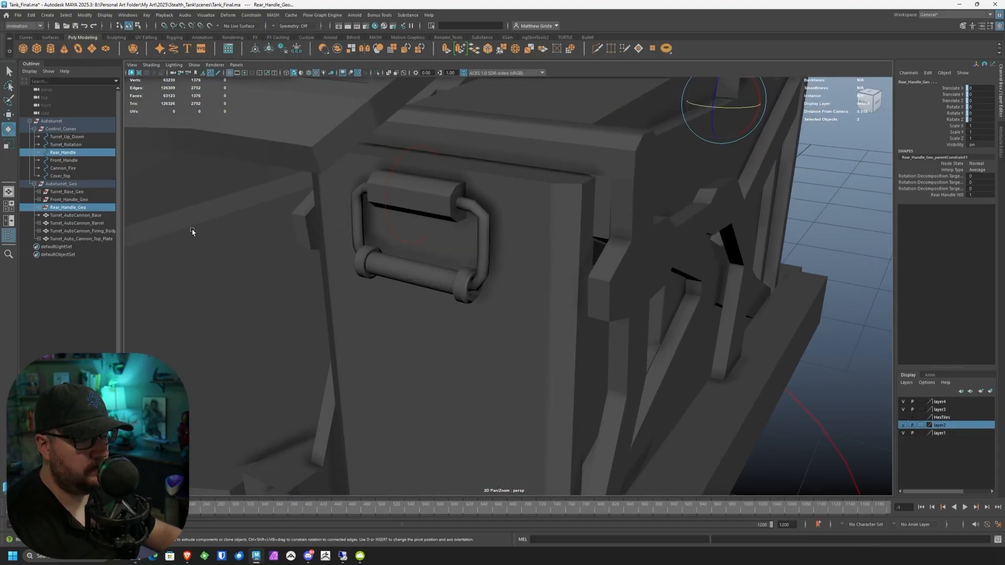
click(63, 160)
ctrl+click(75, 201)
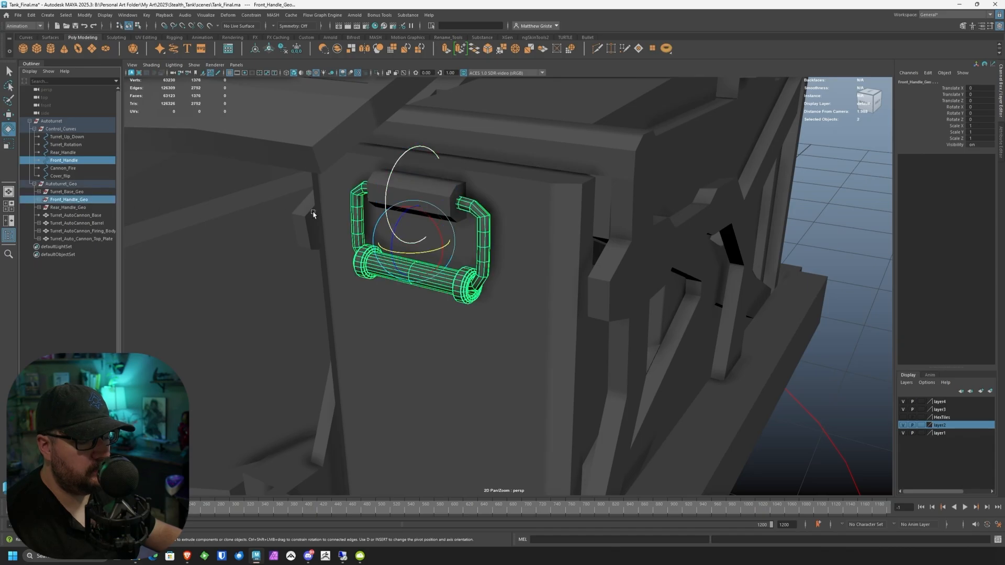
key(g)
Step: Test how the turret parts follow by rotating Turret_Rotation about 25 degrees around Y, and undo the rotation
scroll(487, 220, down, 8)
alt+drag(482, 226, 545, 392)
click(487, 388)
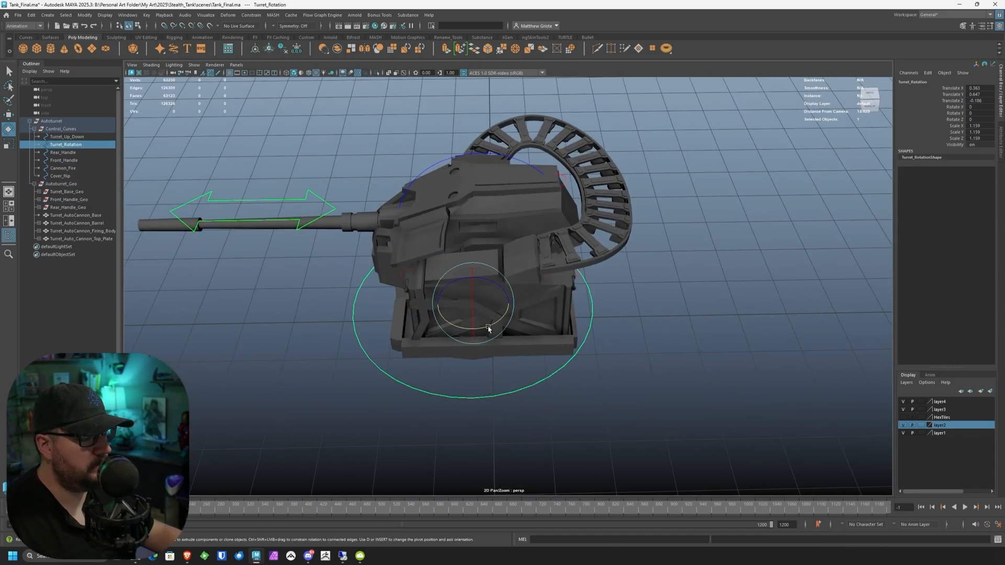
mouse_move(488, 328)
mouse_down()
mouse_move(510, 330)
mouse_move(501, 338)
mouse_up()
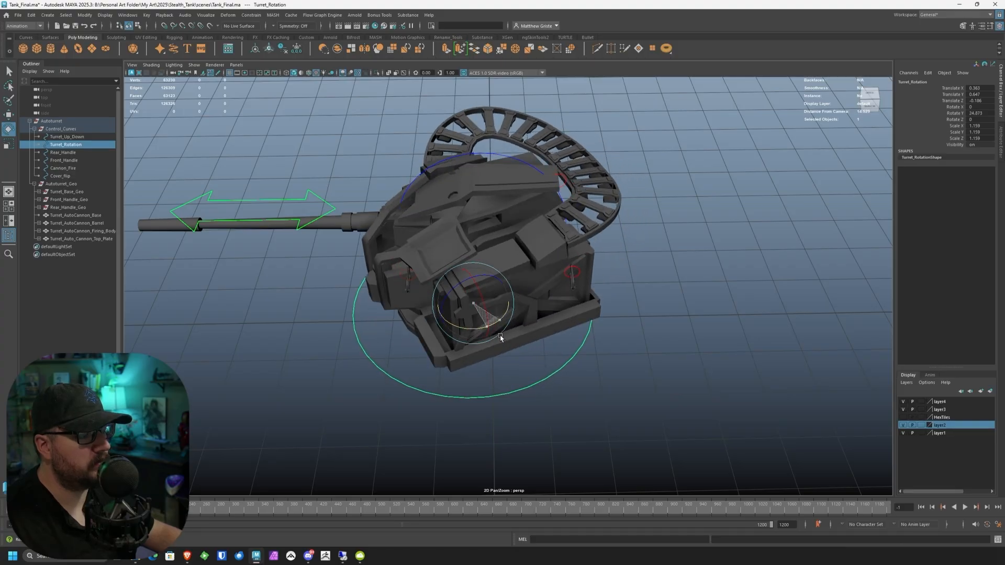
key(ctrl+z)
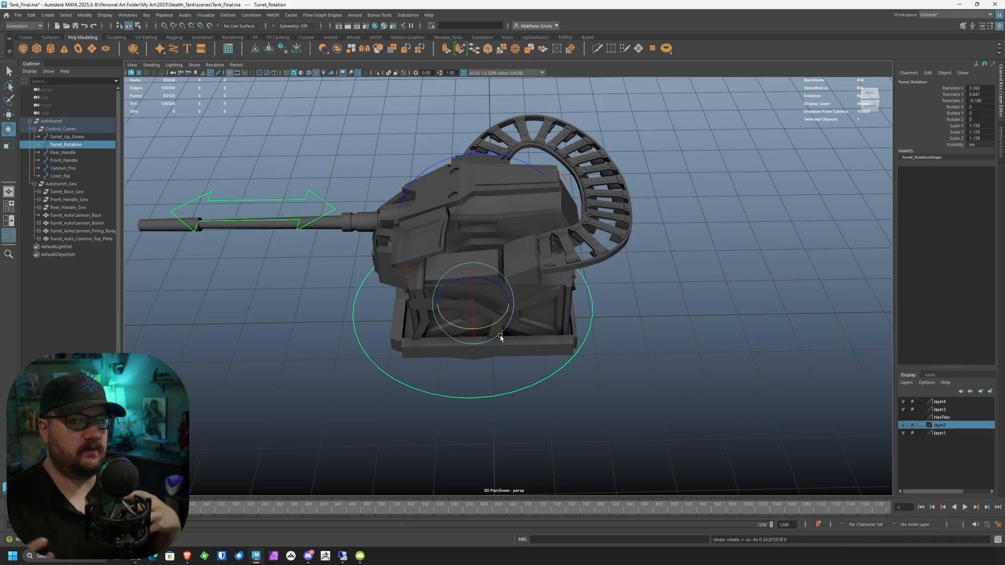
Step: Parent-constrain the Turret_Up_Down control curve to the Turret_Rotation control
scroll(501, 287, up, 5)
alt+drag(361, 283, 521, 254)
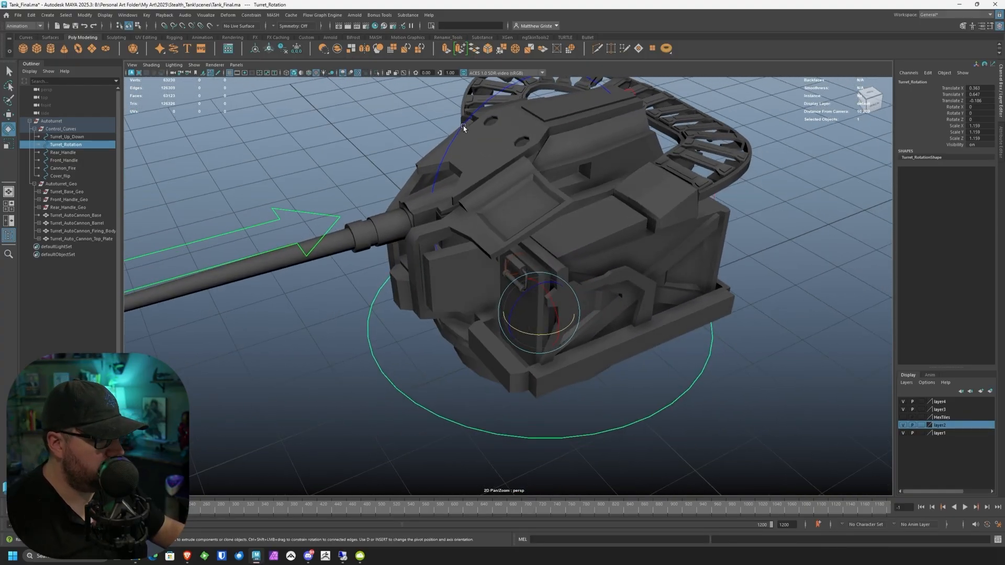
click(463, 126)
drag(460, 365, 418, 409)
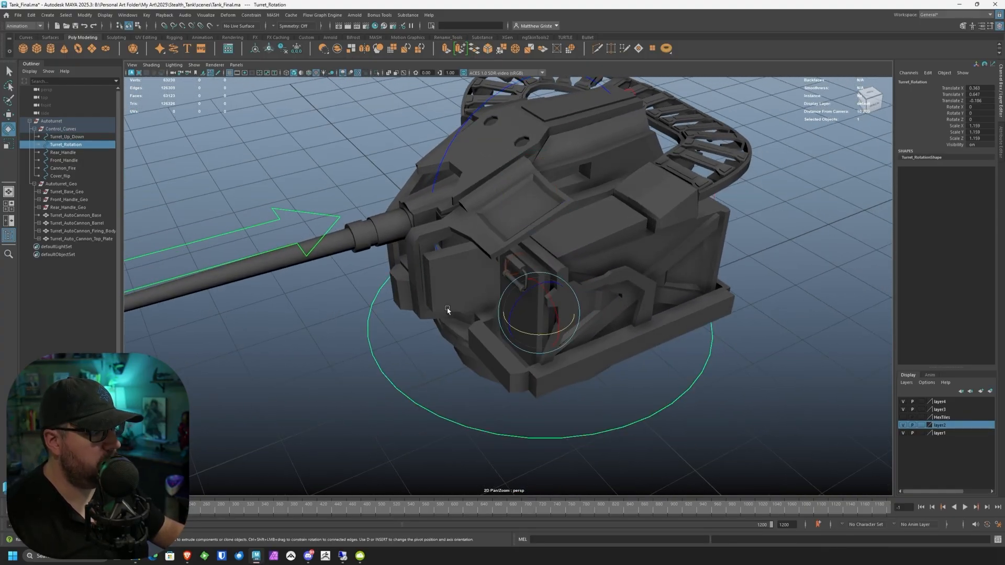
shift+click(475, 117)
alt+middle_drag(473, 143, 426, 148)
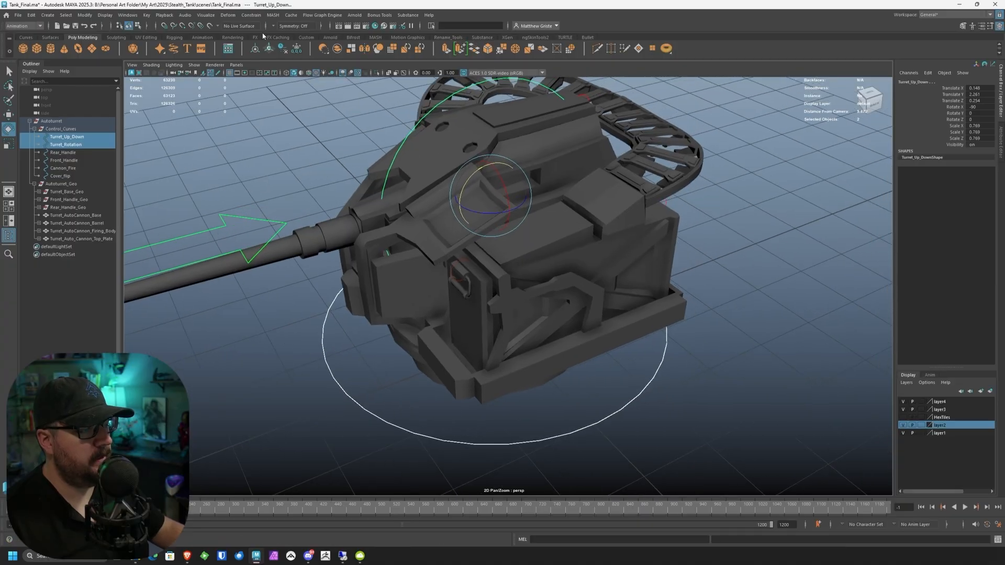
click(253, 15)
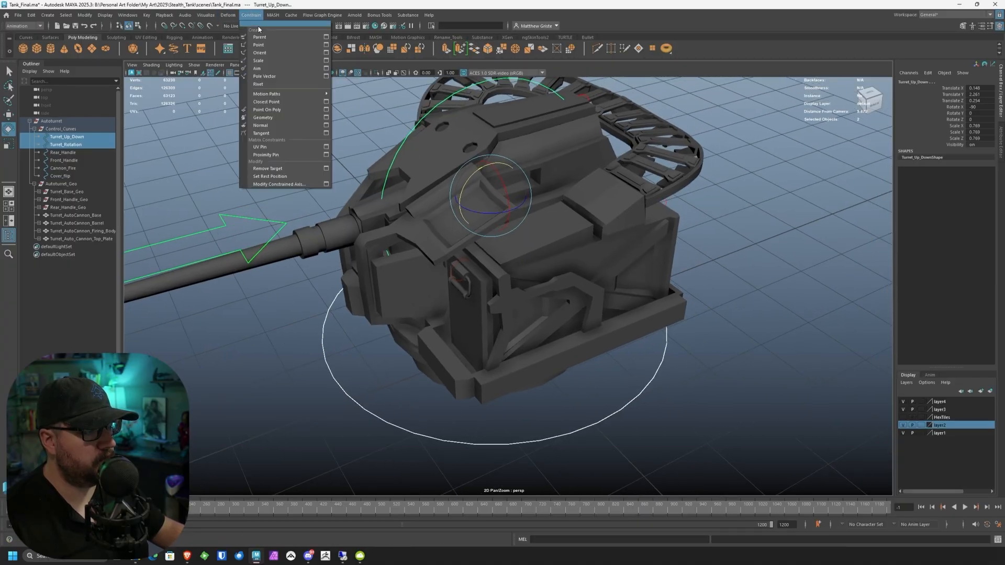
click(259, 38)
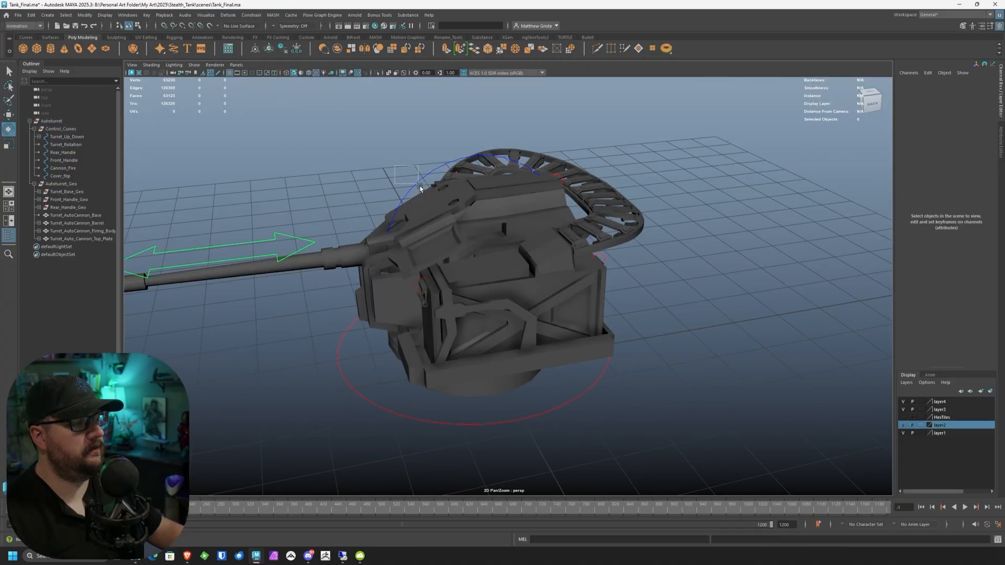
Step: Test the linked controls by rotating the upper cannon, and Turret_Rotation together with the ammo mount about 6.4 degrees around Y
click(420, 183)
drag(464, 220, 486, 222)
drag(409, 378, 365, 414)
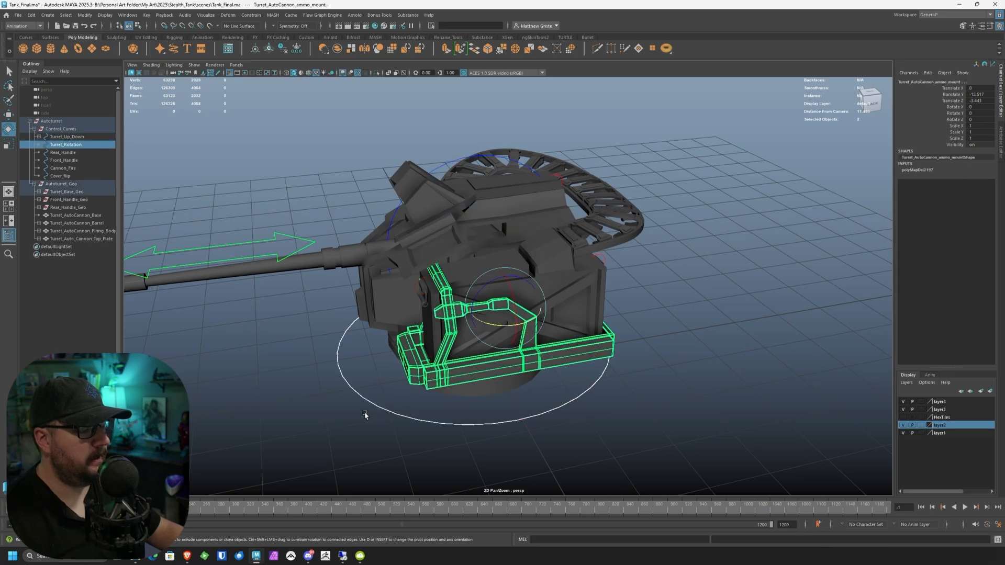
drag(491, 331, 496, 321)
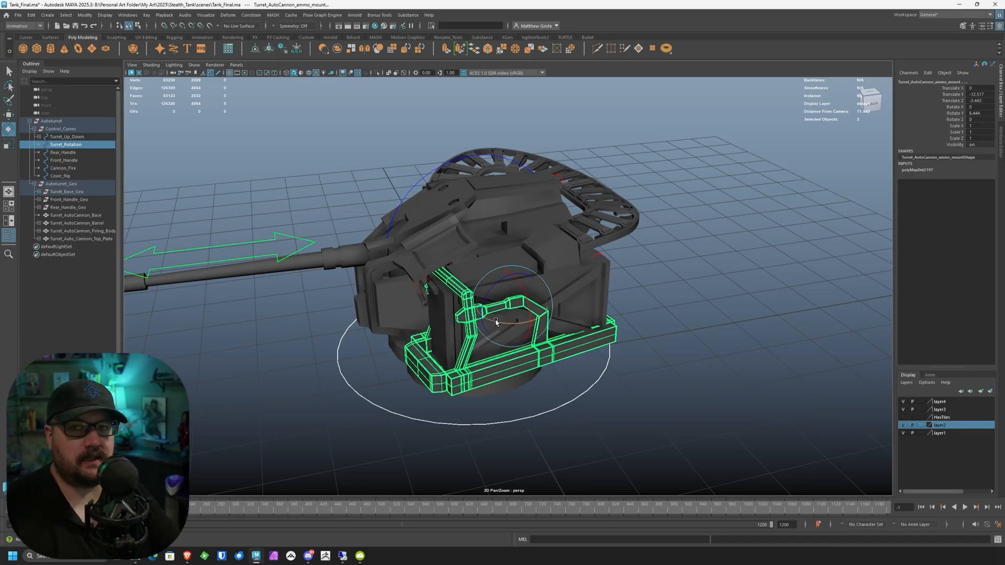
Step: Undo the last test rotations and the parent constraint that tied Turret_Up_Down to Turret_Rotation
key(ctrl+z)
key(ctrl+z)
key(ctrl+z)
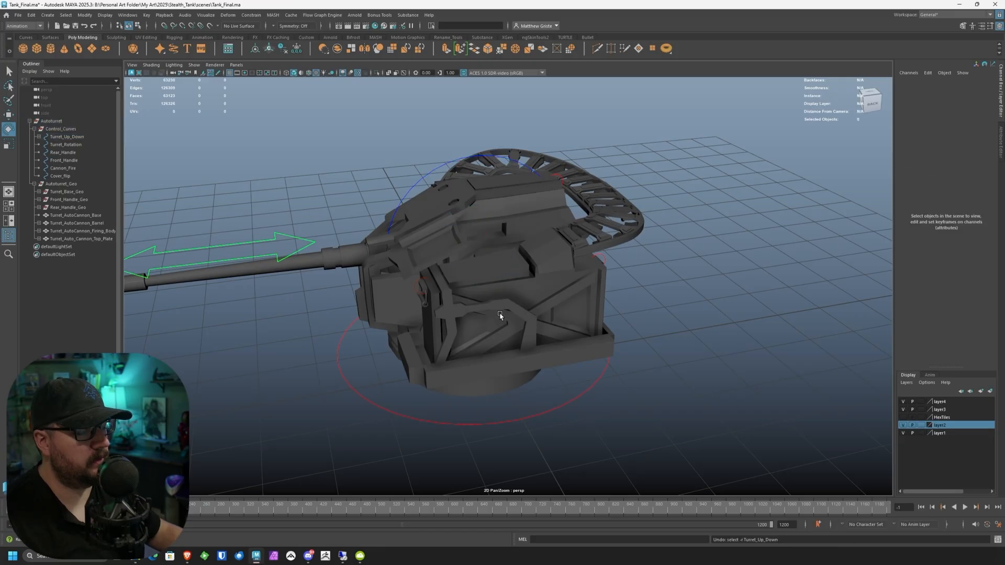
alt+drag(390, 335, 340, 296)
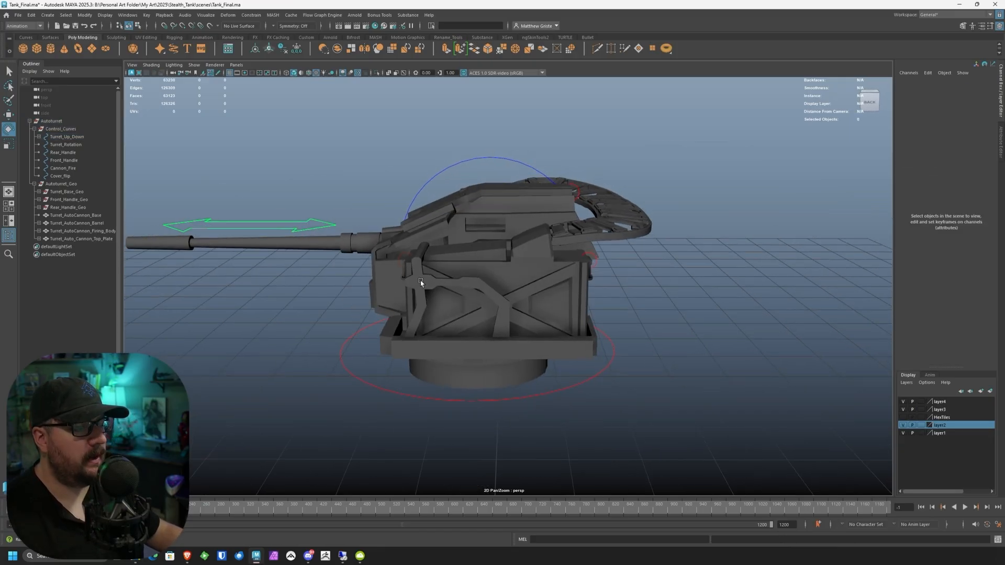
alt+right_drag(422, 284, 459, 282)
Step: Nest the Turret_Up_Down control under Turret_Rotation in the scene hierarchy and expand Turret_Rotation to show it
alt+drag(369, 230, 444, 283)
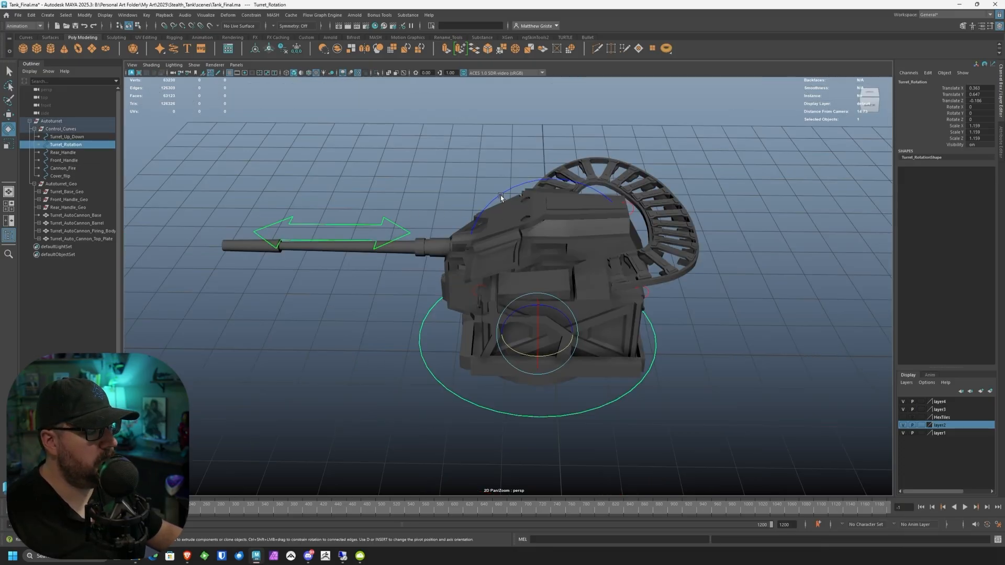
click(504, 196)
click(512, 191)
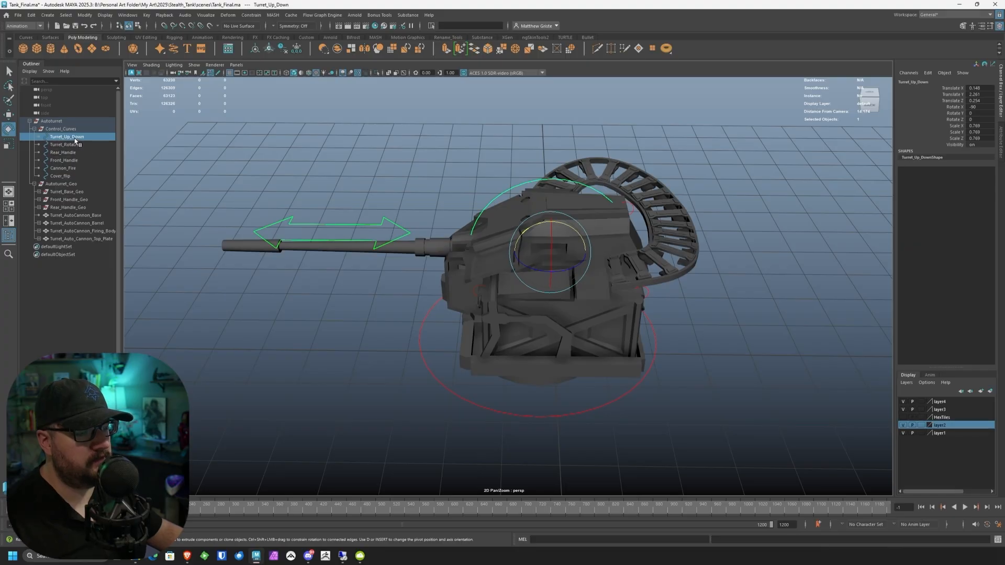
middle_drag(74, 139, 73, 148)
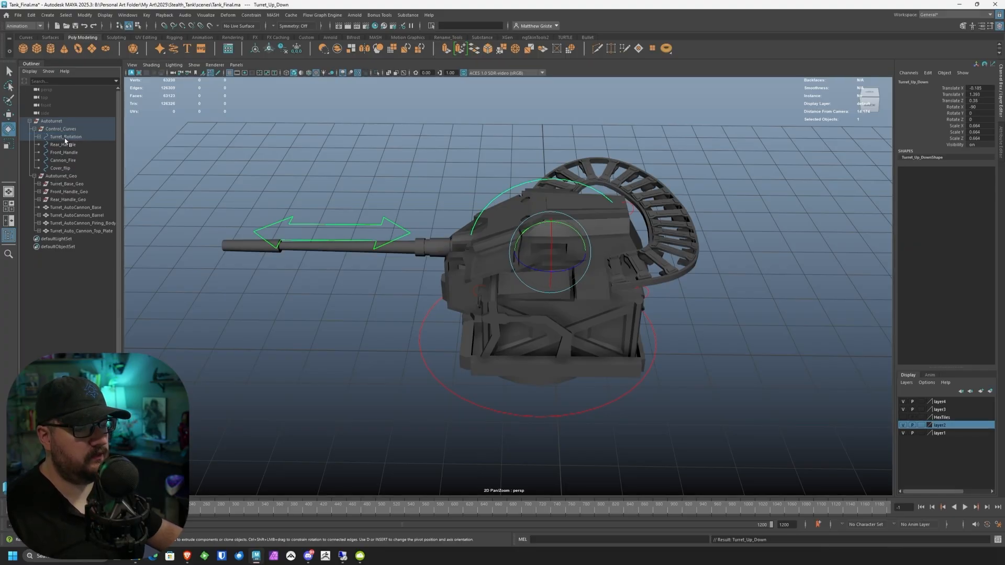
click(38, 136)
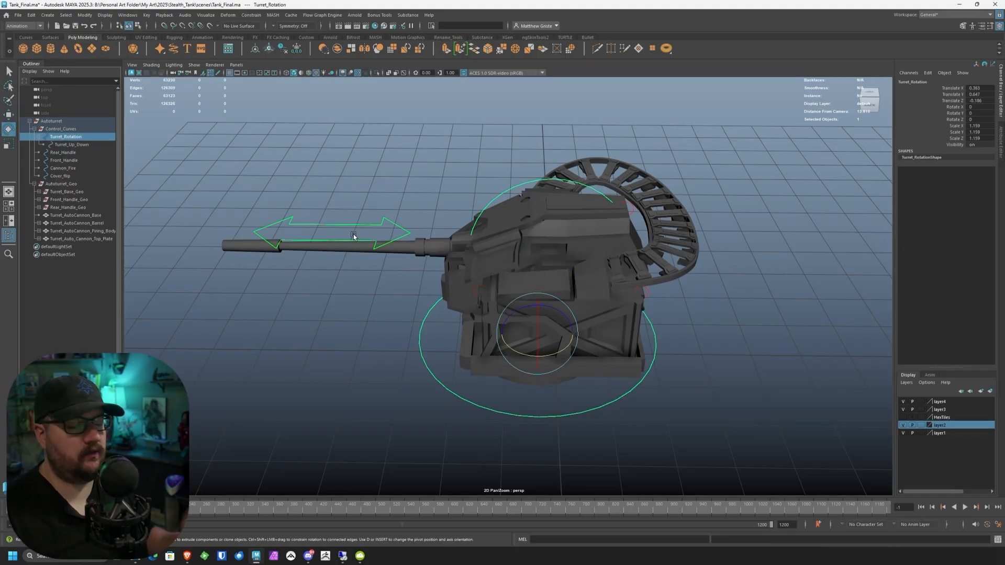
Step: Test the nested controls by rotating Turret_Up_Down and Turret_Rotation, and undo the test rotations
click(499, 192)
drag(561, 224, 620, 253)
drag(549, 379, 526, 415)
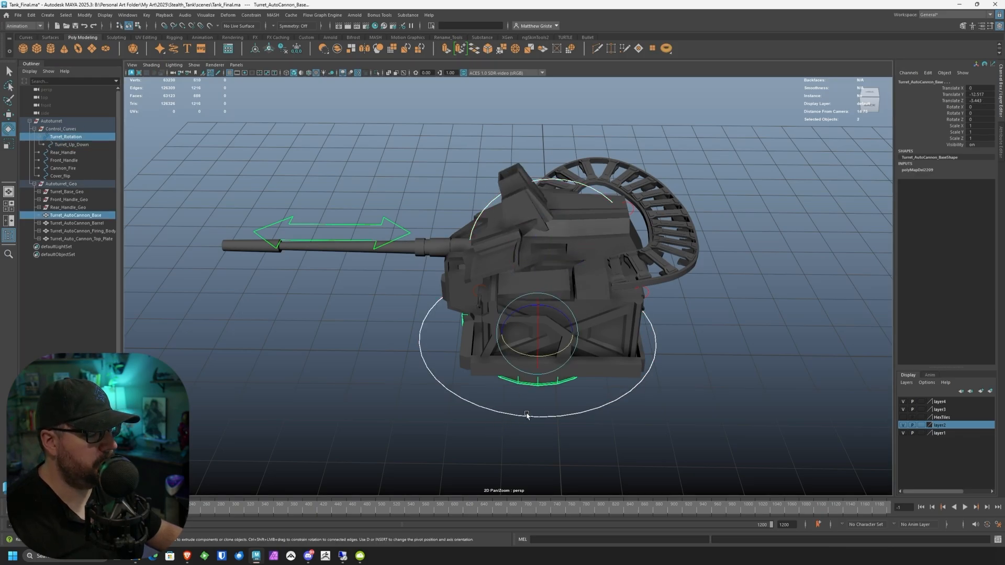
drag(590, 449, 557, 402)
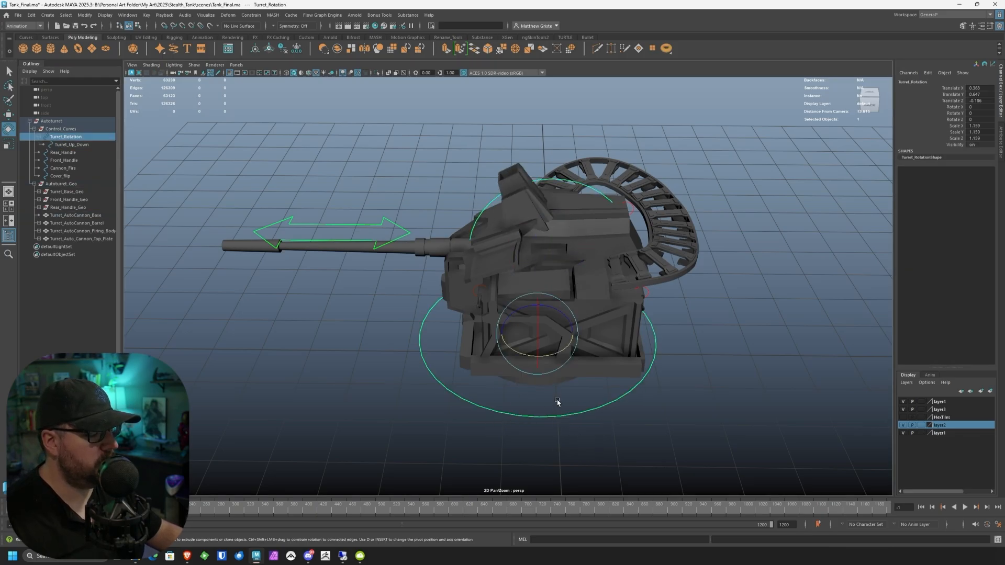
drag(560, 352, 564, 358)
key(ctrl+z)
key(ctrl+z)
key(ctrl+z)
key(ctrl+z)
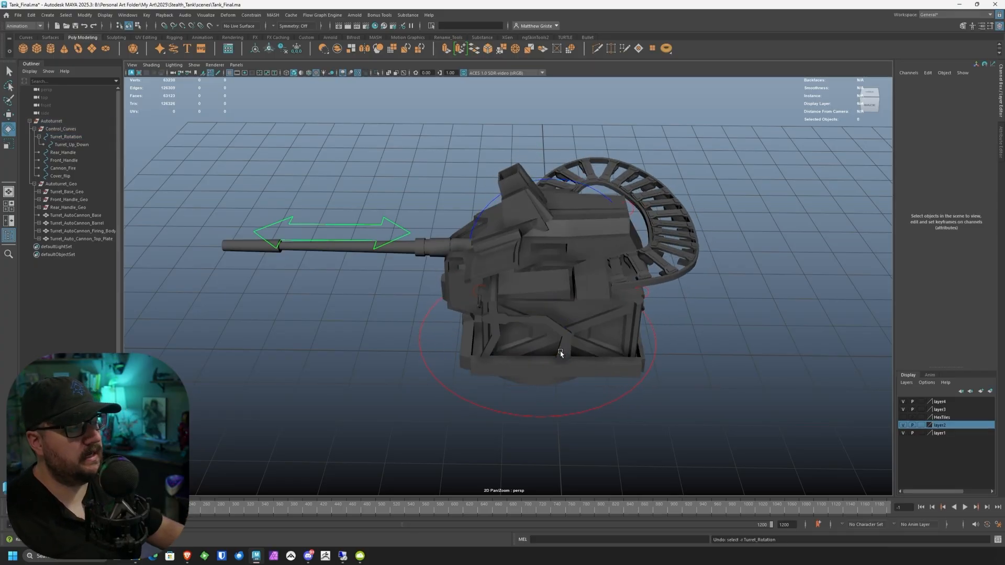
key(ctrl+z)
Step: Nest the Cannon_Fire control under Turret_Up_Down in the scene hierarchy and expand that branch
alt+drag(448, 294, 396, 229)
click(379, 230)
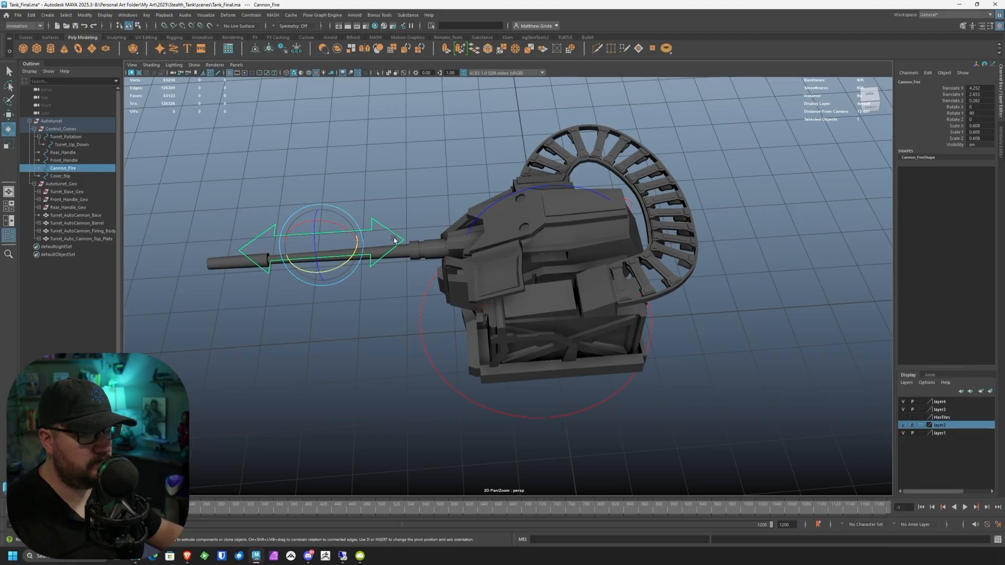
middle_drag(75, 168, 74, 147)
click(44, 145)
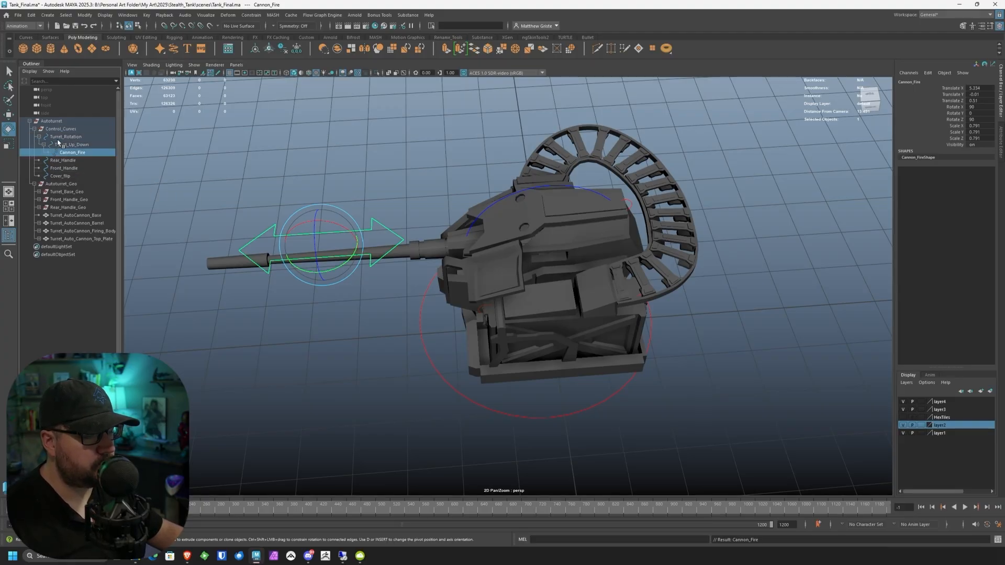
Step: Test the control chain by rotating Turret_Rotation about -36.8 degrees around Y and sliding Cannon_Fire with the barrel back toward the turret
click(63, 137)
drag(518, 341, 489, 336)
click(454, 166)
shift+click(451, 191)
key(w)
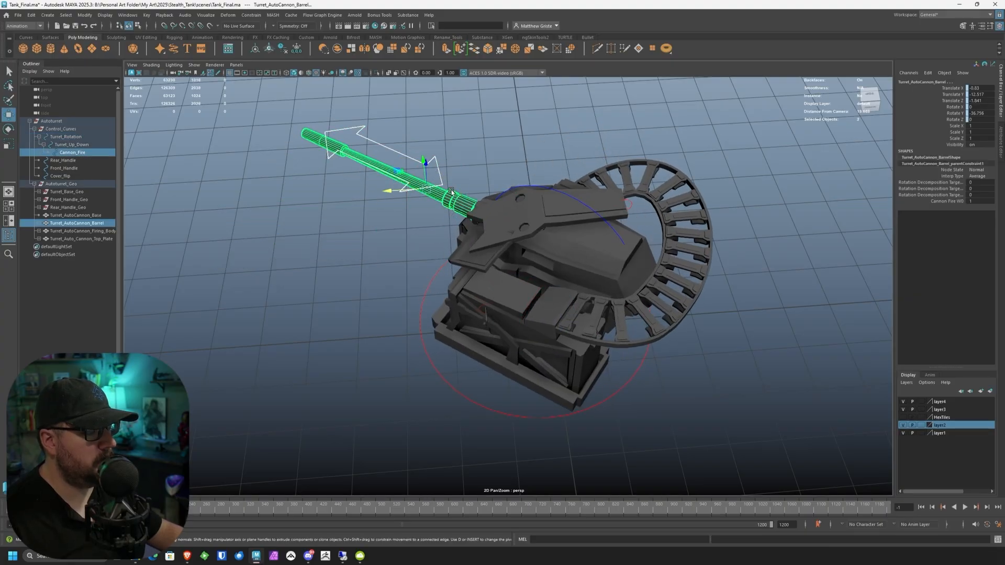
drag(403, 178, 426, 187)
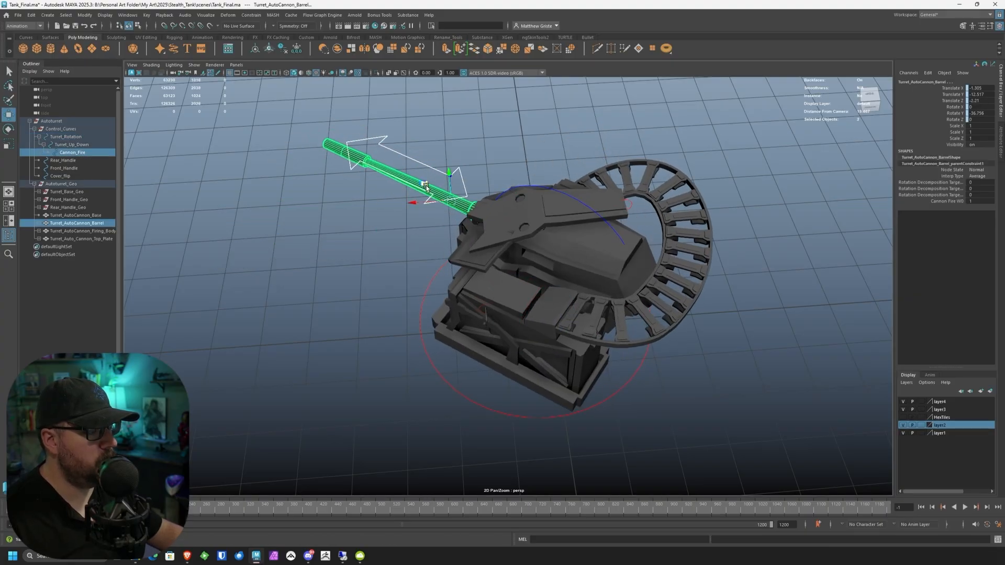
Step: Test raising the cannon with Turret_Up_Down, and undo all the test rotations and the barrel slide
click(543, 185)
key(e)
drag(575, 246, 597, 258)
click(449, 390)
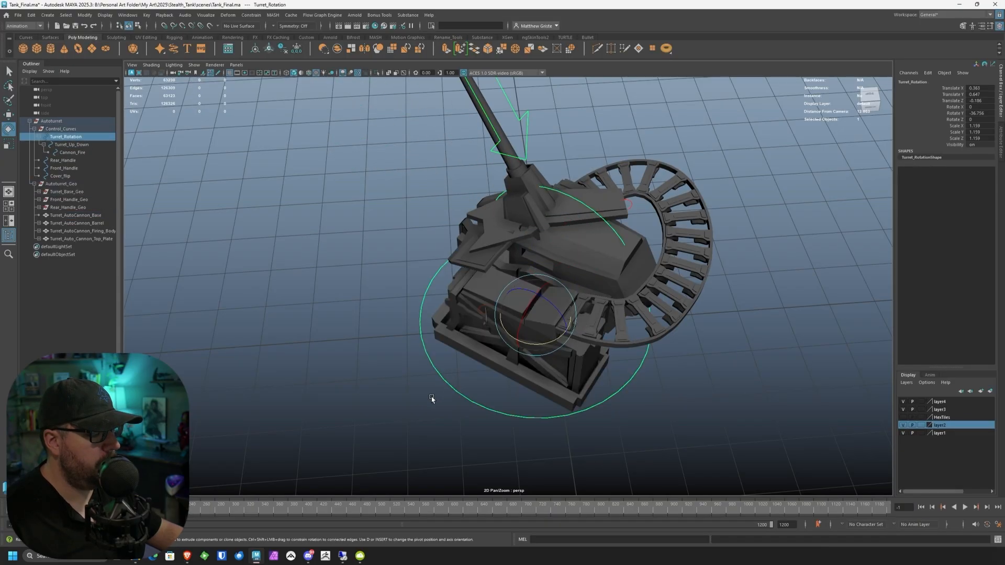
alt+drag(432, 404, 638, 326)
key(ctrl+z)
key(ctrl+z)
key(ctrl+z)
key(ctrl+z)
key(ctrl+z)
key(ctrl+z)
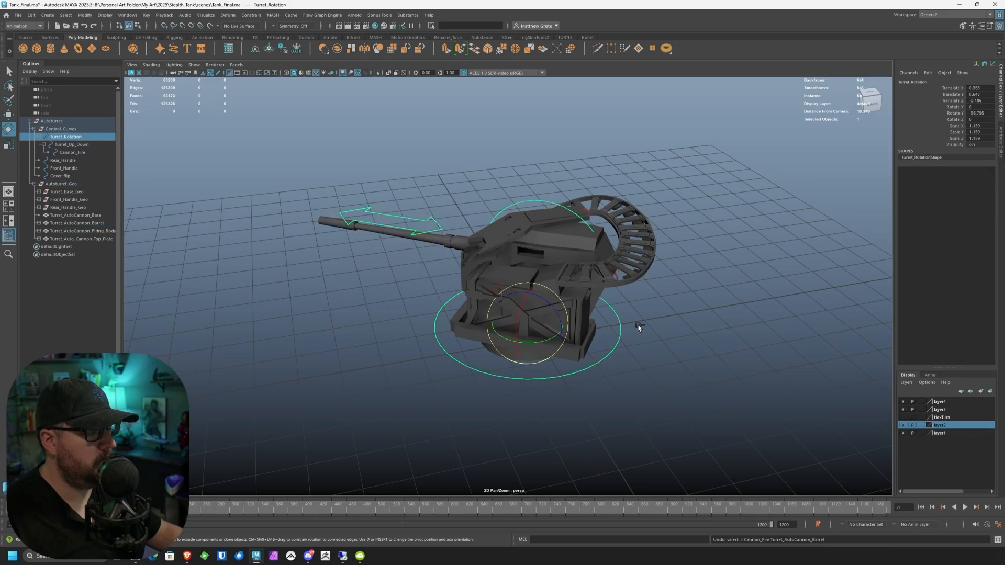
key(ctrl+z)
key(ctrl+z)
key(ctrl+z)
key(ctrl+z)
key(ctrl+z)
key(ctrl+z)
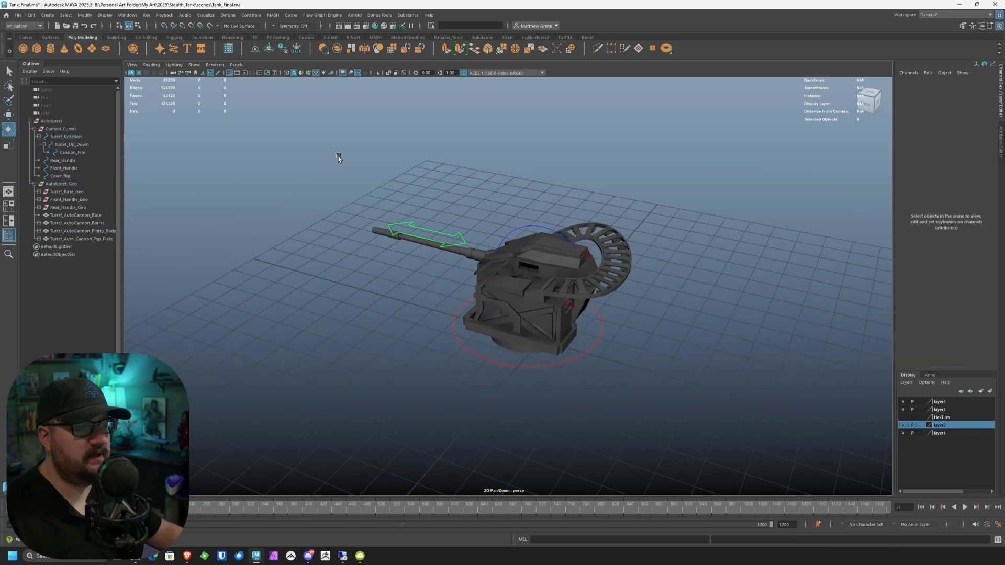
key(ctrl+z)
key(ctrl+z)
key(ctrl+z)
key(ctrl+z)
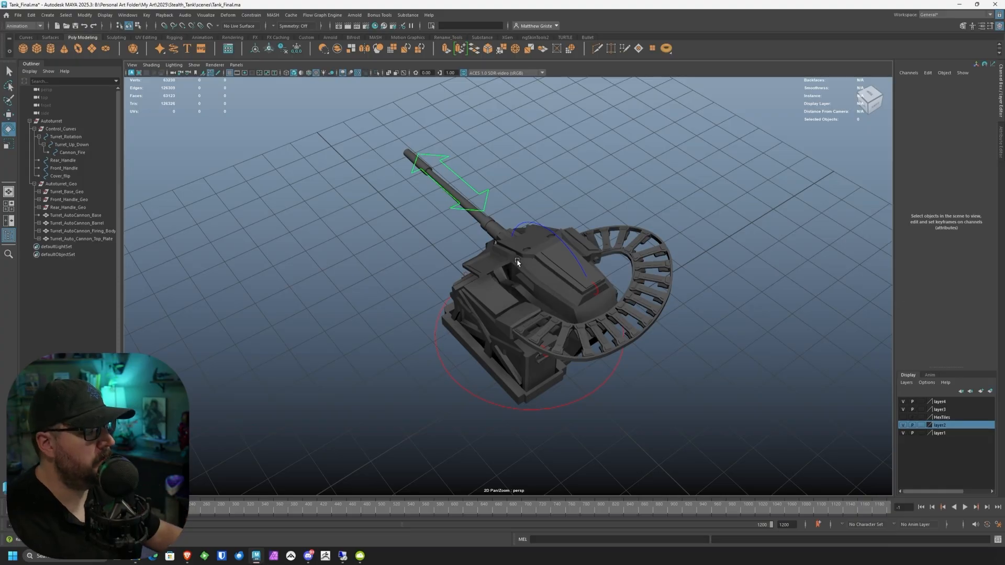
key(ctrl+z)
key(ctrl+z)
key(ctrl+z)
key(ctrl+z)
key(ctrl+z)
key(ctrl+z)
key(ctrl+z)
key(ctrl+z)
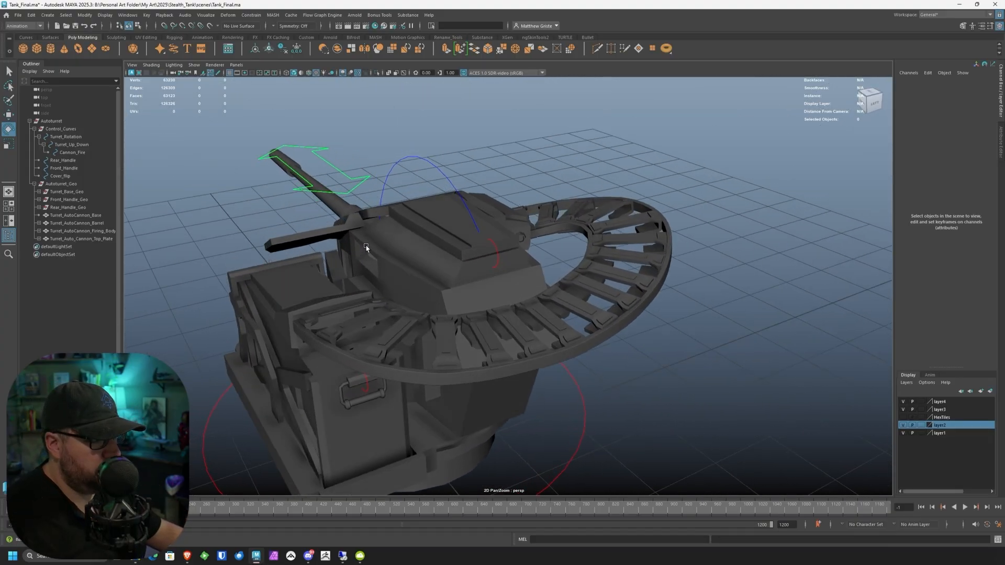
Step: Nest the Cover_Flip, Rear_Handle and Front_Handle controls under Turret_Rotation and collapse the Turret_Up_Down branch
key(ctrl+z)
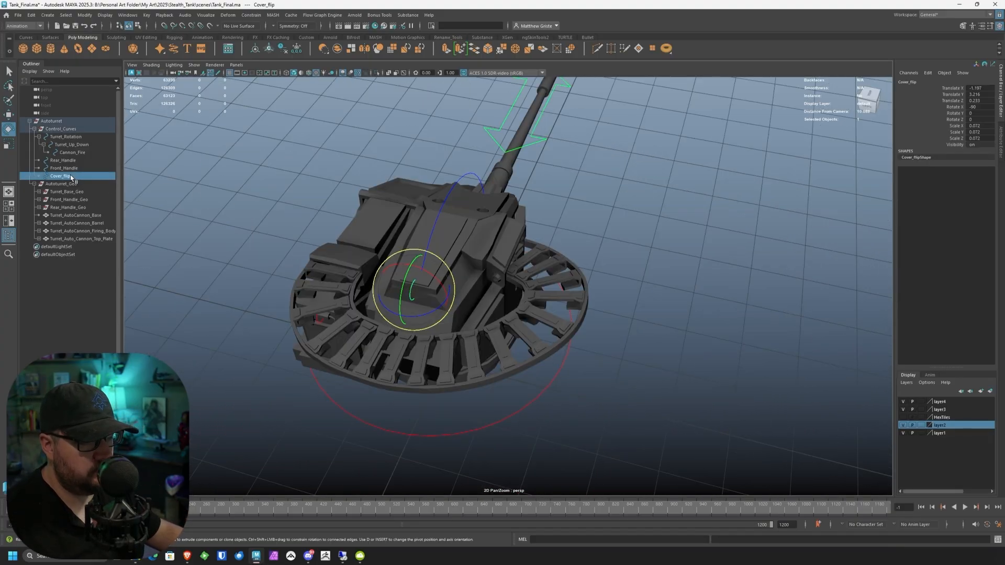
drag(76, 139, 76, 139)
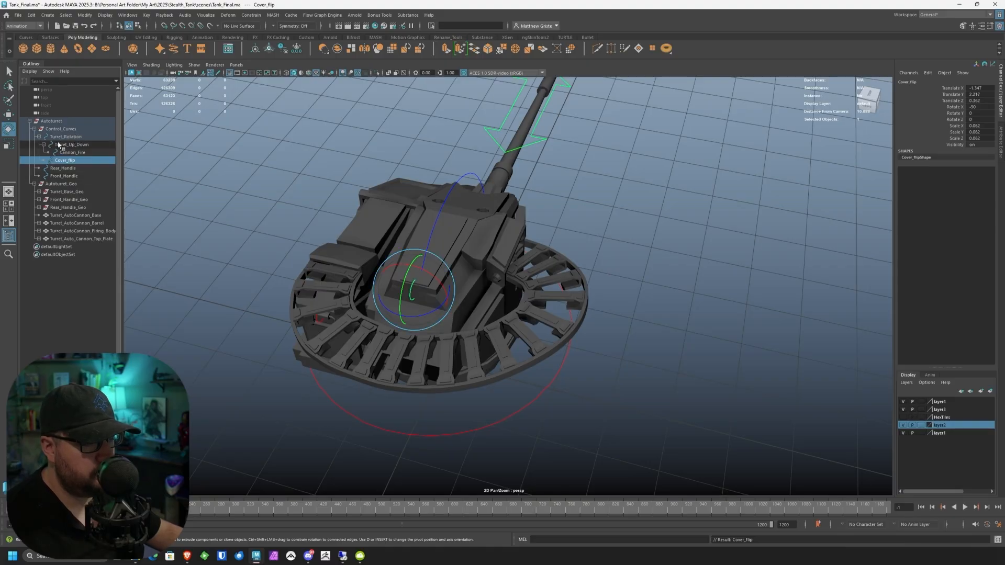
click(64, 168)
shift+click(64, 176)
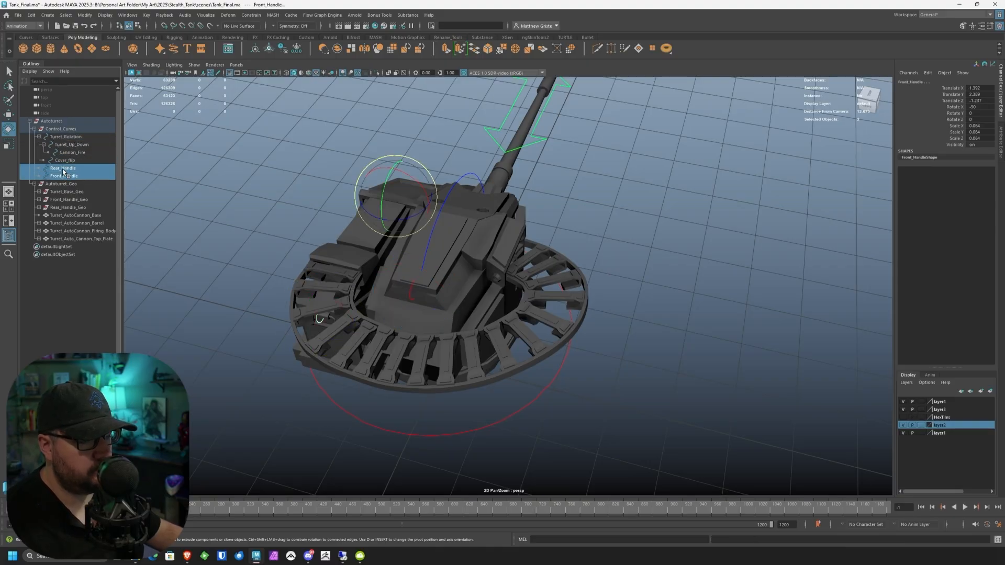
middle_drag(64, 174, 63, 142)
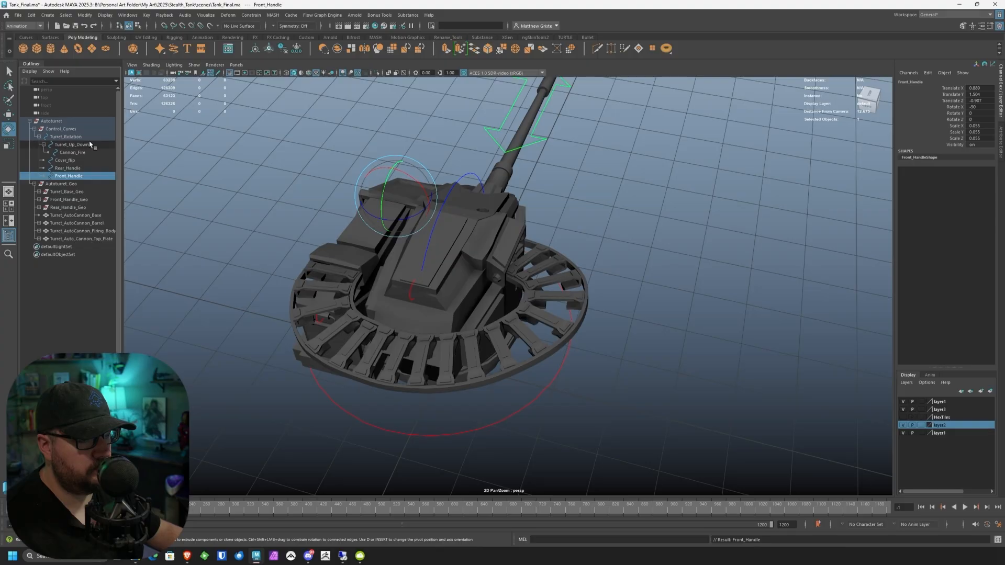
click(43, 144)
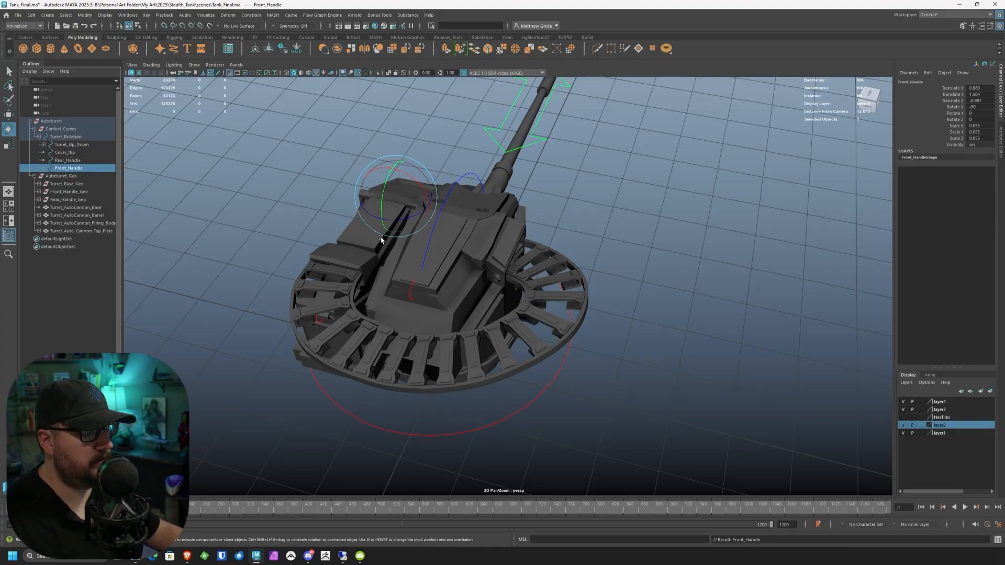
Step: Test that all nested controls follow by rotating Turret_Rotation, and undo the test rotations
alt+drag(382, 235, 455, 267)
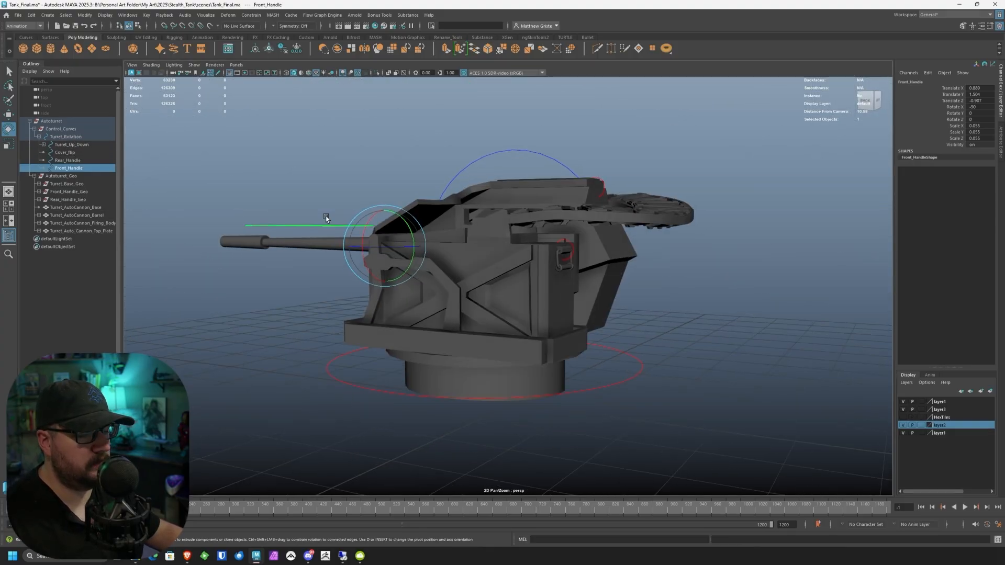
click(65, 137)
scroll(392, 267, down, 4)
alt+drag(414, 299, 435, 364)
key(ctrl+z)
alt+drag(377, 376, 480, 345)
alt+drag(487, 345, 603, 340)
key(ctrl+z)
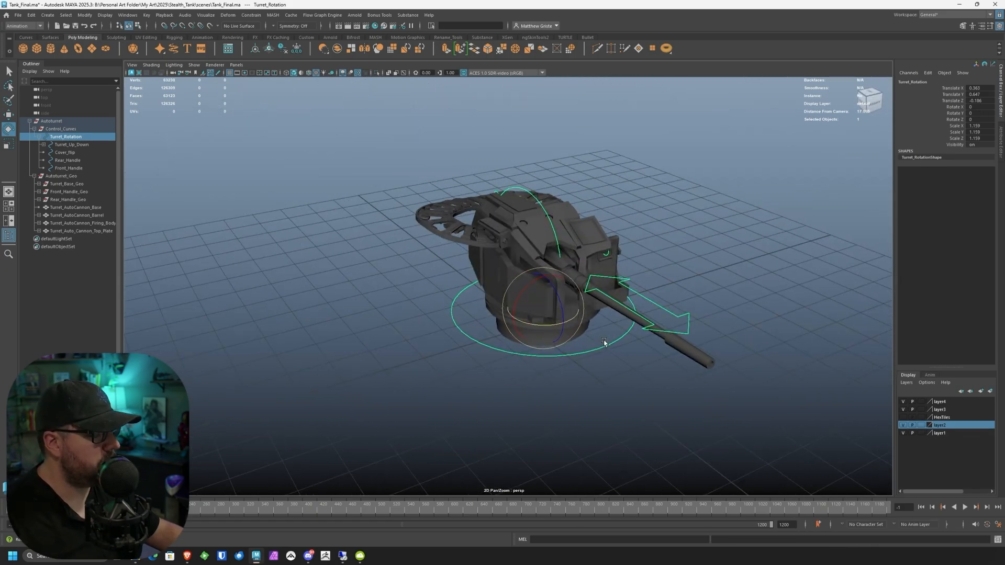
mouse_move(548, 320)
mouse_down()
mouse_move(520, 321)
mouse_move(554, 320)
mouse_up()
key(ctrl+z)
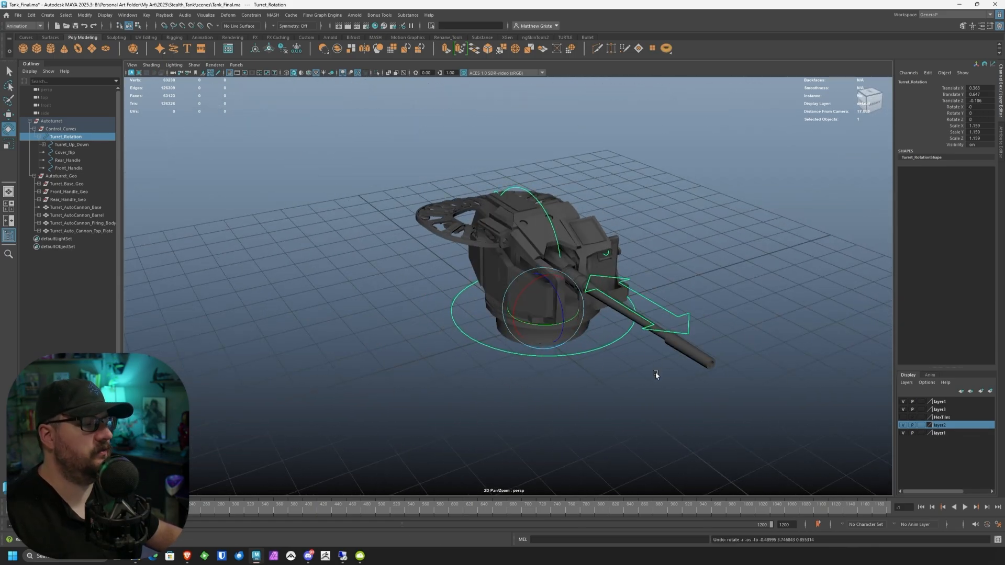
Step: Create a Cross Thin control for Turret_AutoCannon_Barrel in world space with bsControls, colour it magenta, and close the tool
click(656, 372)
alt+drag(655, 372, 560, 335)
alt+right_drag(560, 335, 623, 321)
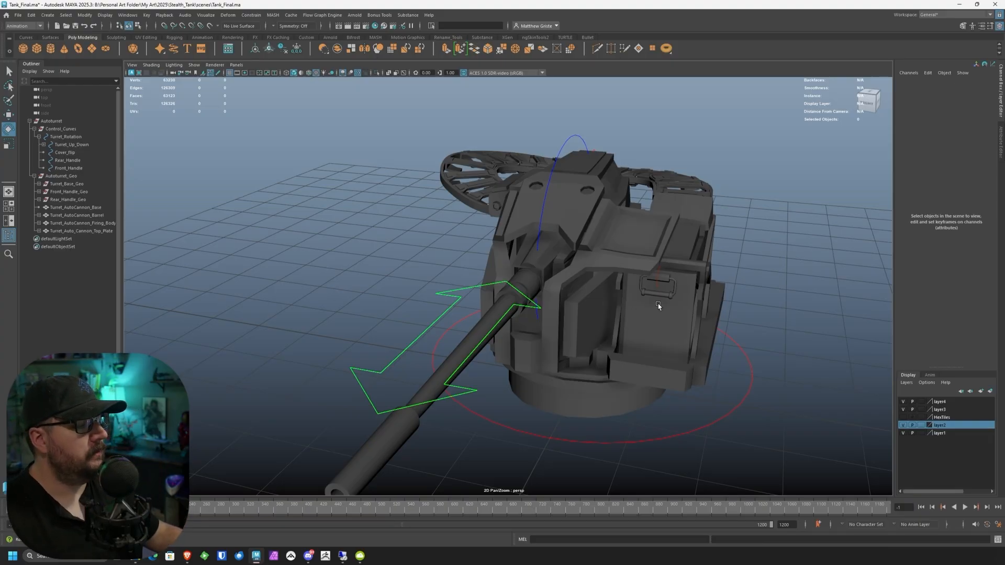
alt+drag(658, 303, 584, 291)
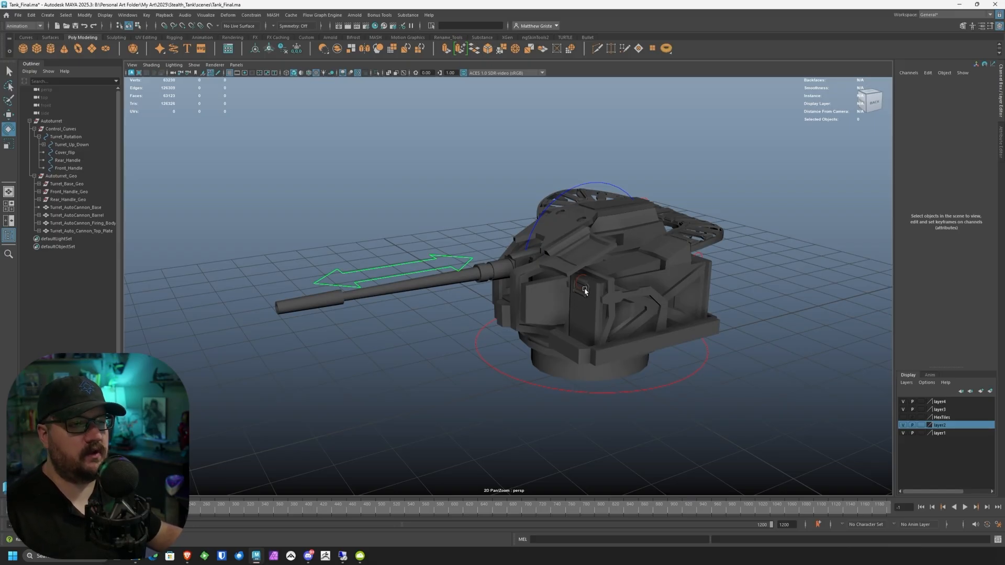
alt+drag(585, 291, 308, 194)
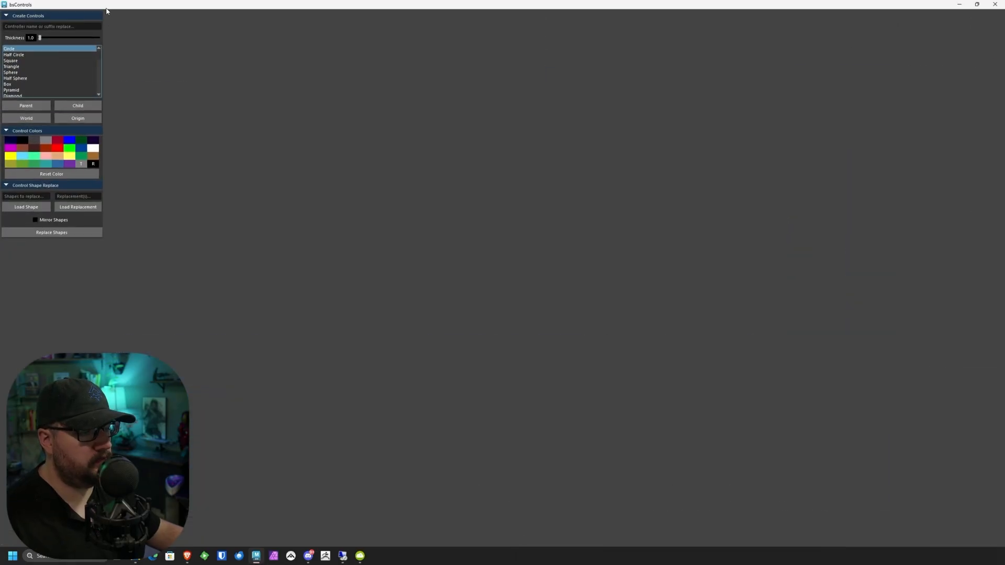
drag(106, 9, 163, 115)
scroll(178, 173, down, 5)
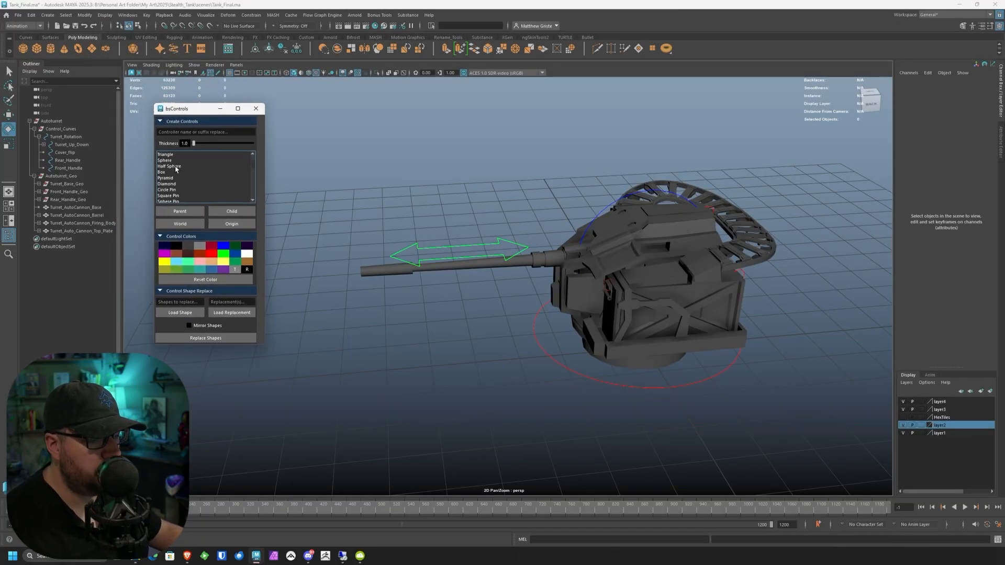
click(173, 179)
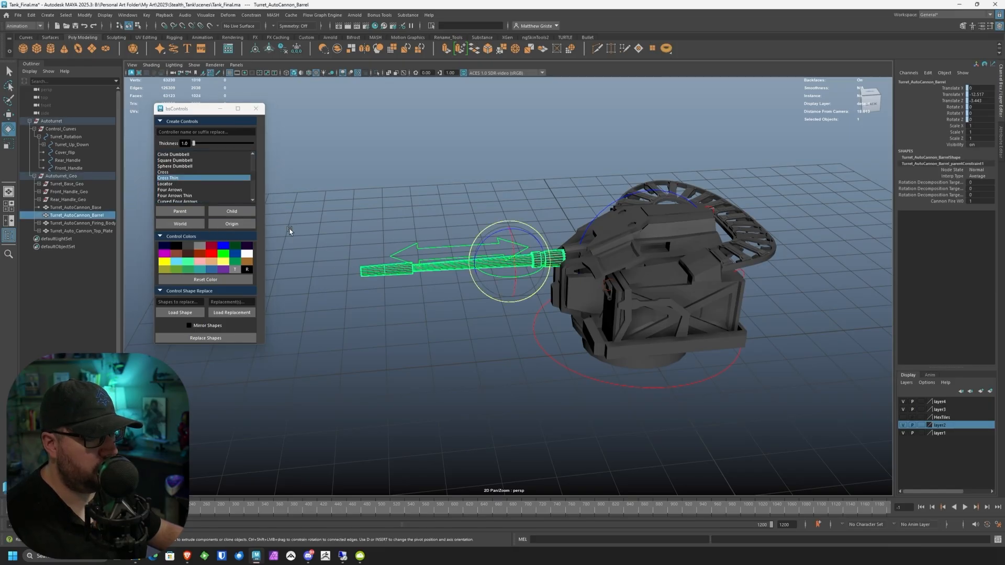
click(180, 223)
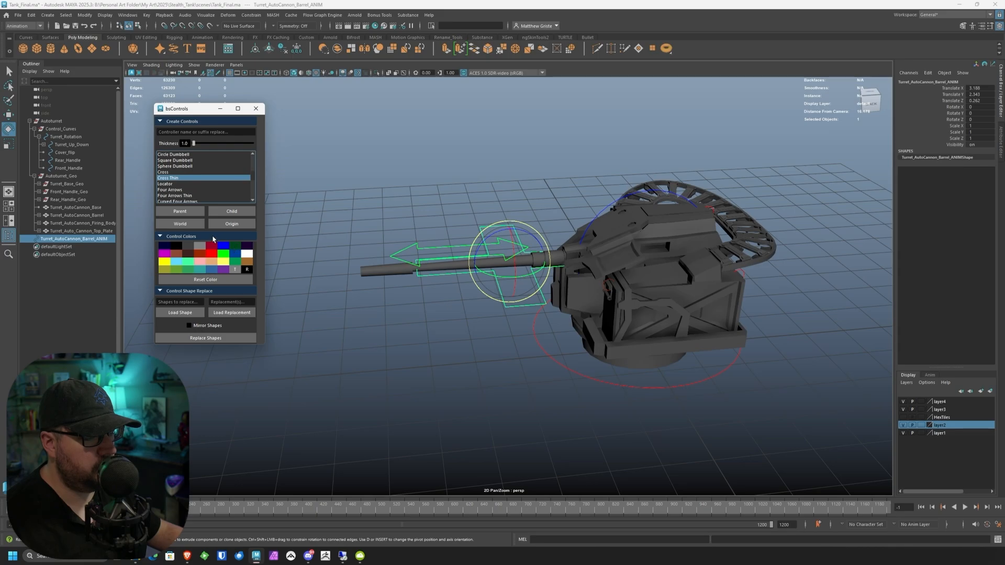
click(161, 257)
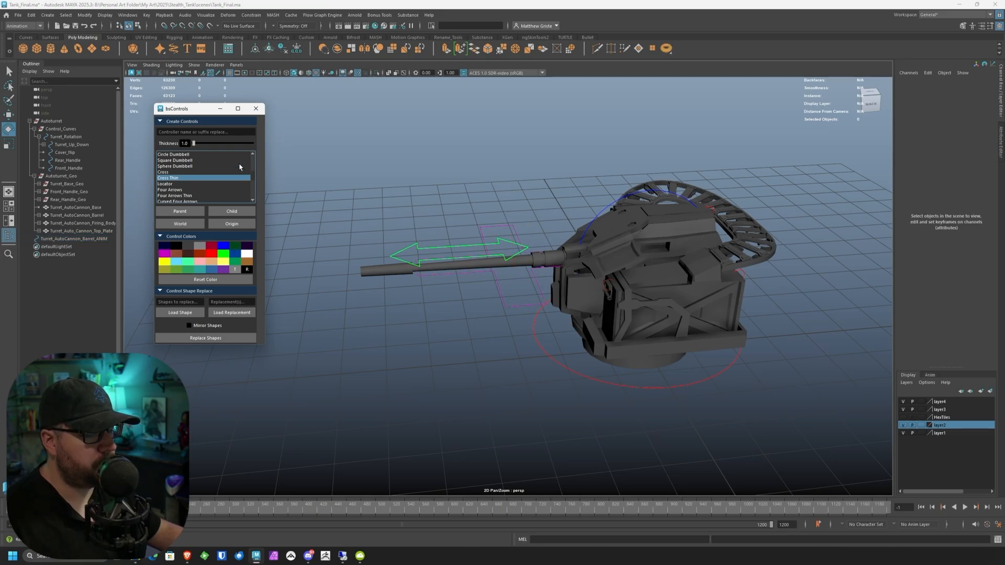
click(256, 108)
Step: Stand the Turret_AutoCannon_Barrel_ANIM control upright across the barrel by setting its Rotate Z to -90
click(480, 301)
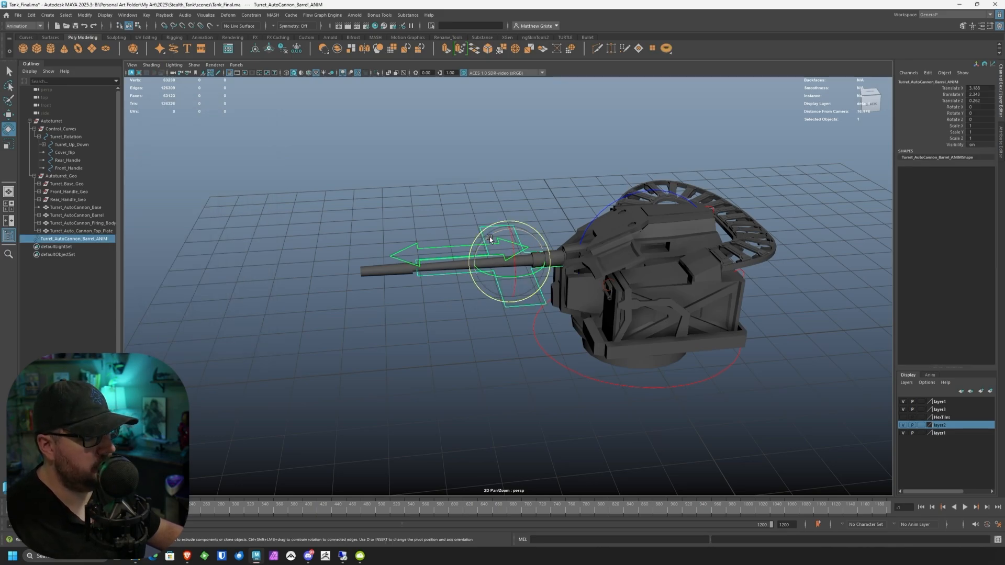
drag(490, 239, 447, 272)
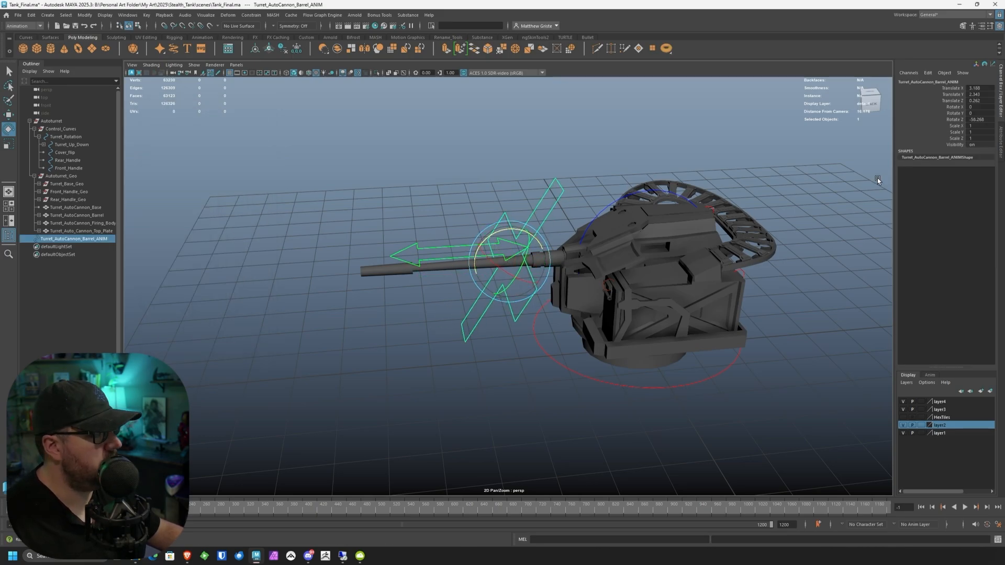
click(974, 122)
text(-90)
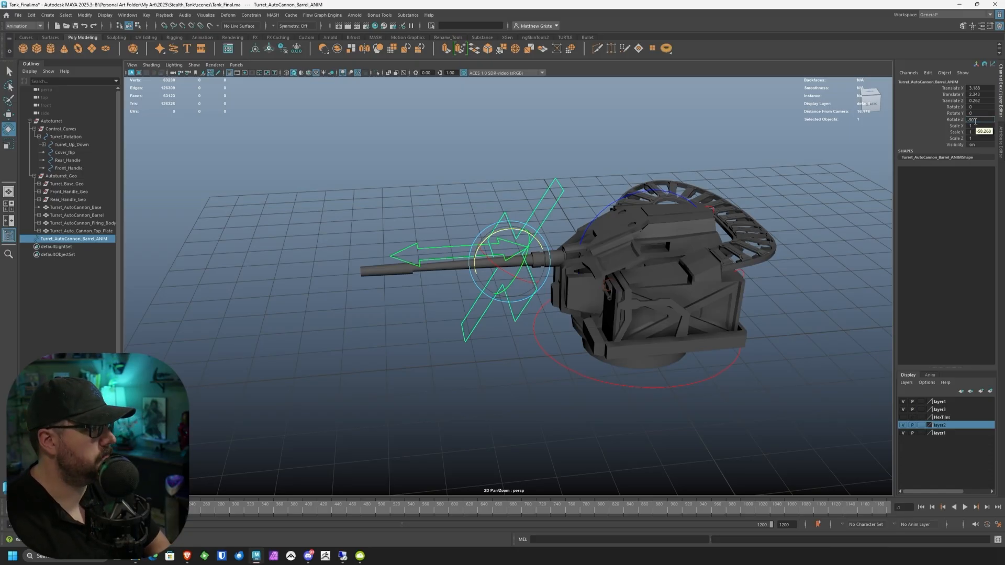
key(Return)
key(w)
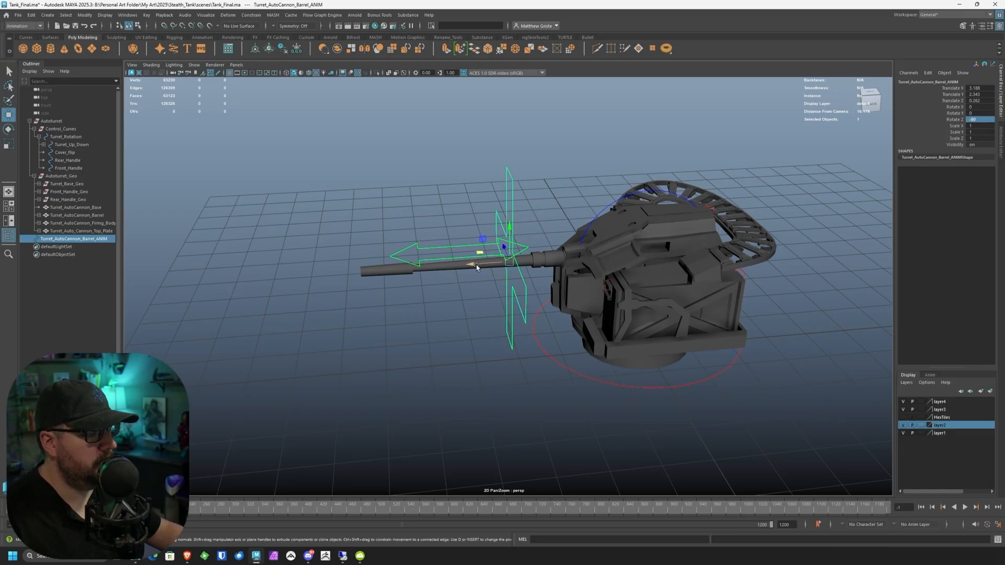
Step: Move the cross control ahead of the barrel tip to about 7.1 in X and scale it uniformly to about 0.373
drag(476, 267, 557, 327)
key(r)
click(696, 276)
scroll(404, 247, up, 4)
scroll(440, 234, down, 3)
click(313, 225)
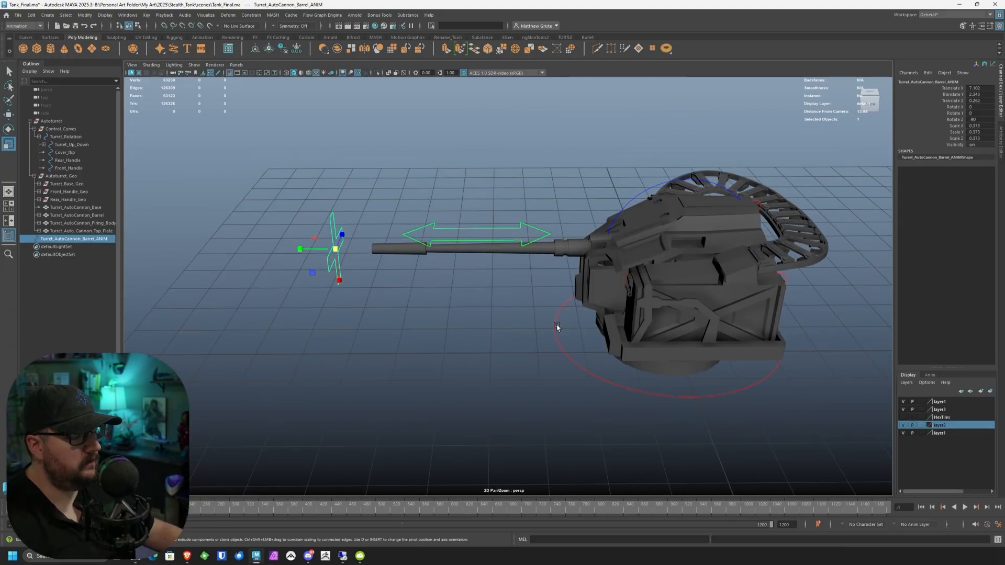
Step: Open the Aim Constraint options with Turret_AutoCannon_Barrel_ANIM selected as target and Turret_Rotation as the constrained control
shift+drag(521, 362, 602, 335)
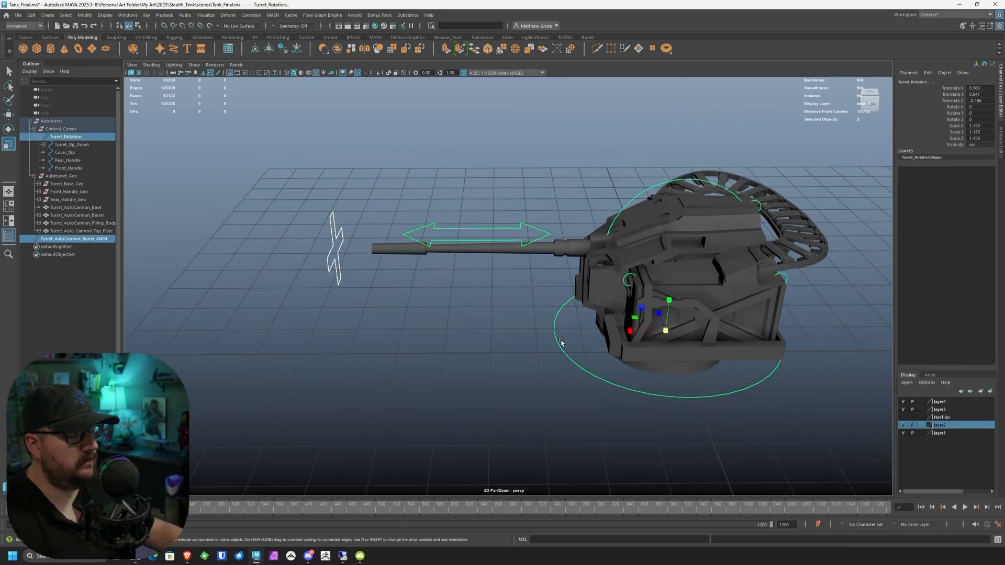
alt+middle_drag(559, 339, 490, 337)
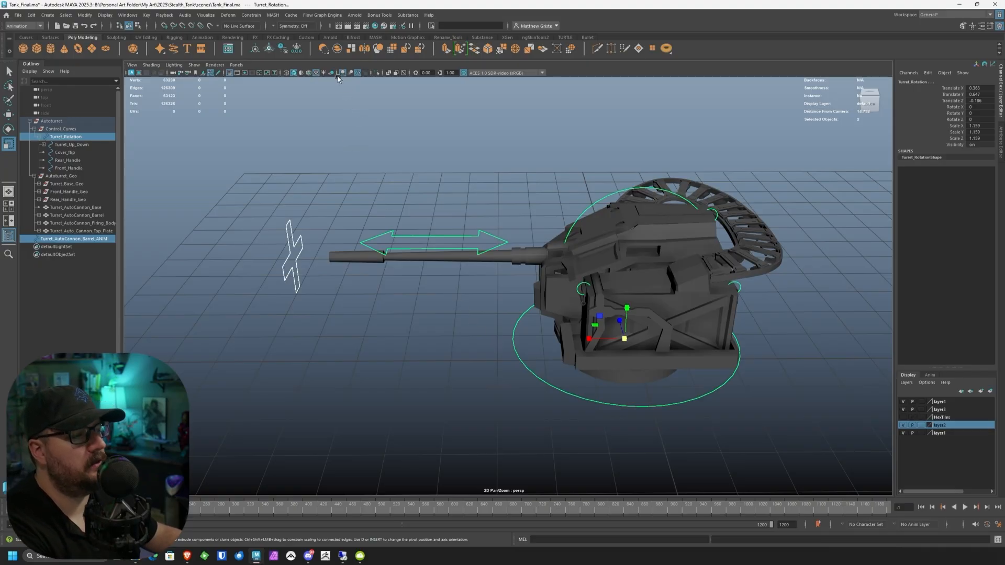
click(251, 14)
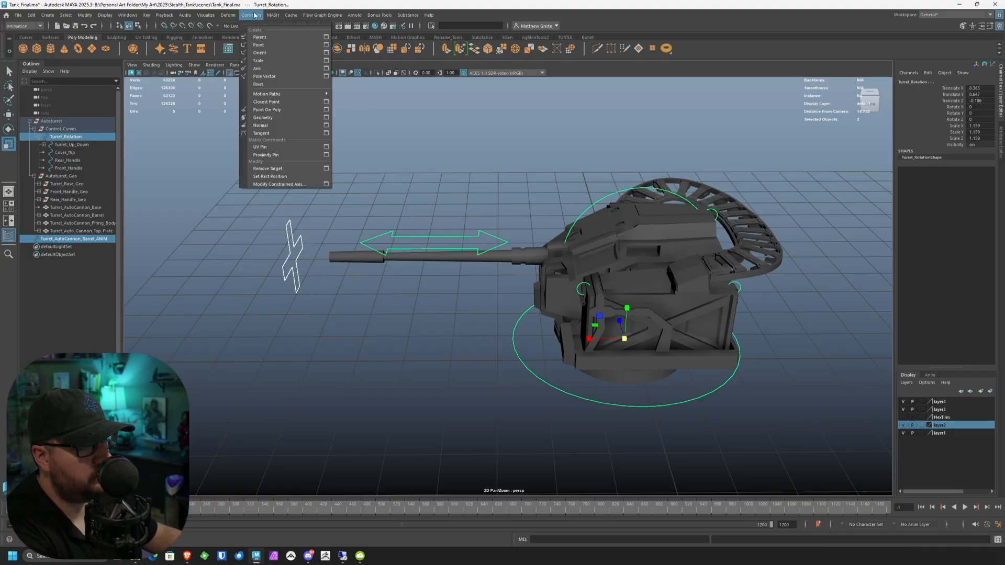
click(327, 68)
drag(326, 106, 408, 95)
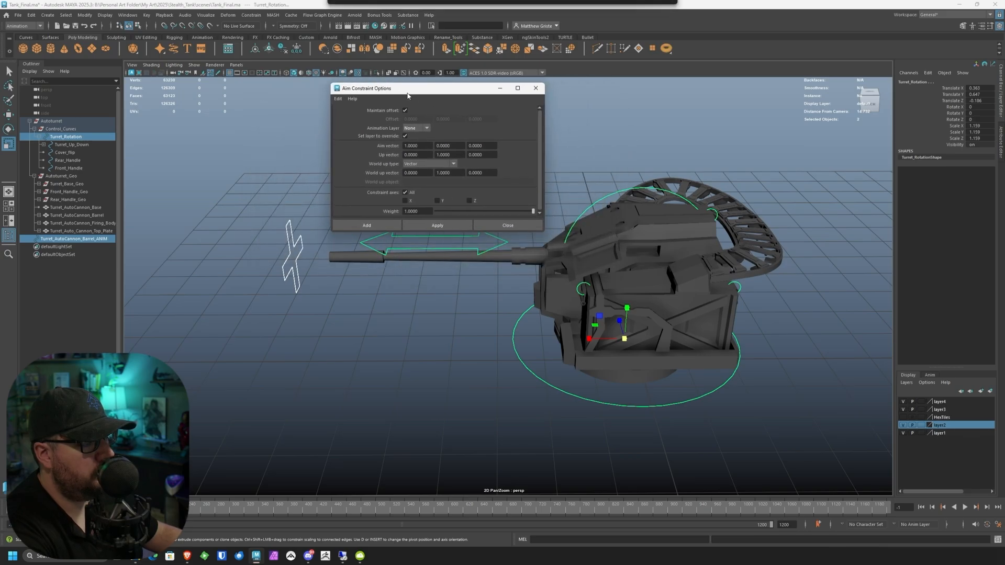
Step: Test-rotate Turret_Rotation alone about its vertical axis to identify the axis to constrain, and undo the rotation
click(517, 366)
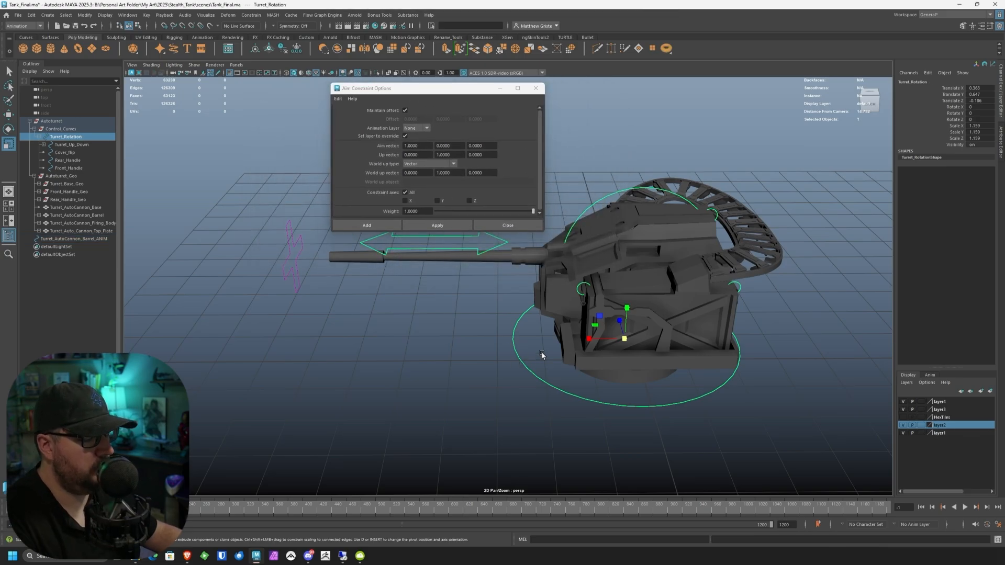
key(e)
drag(604, 353, 591, 353)
key(ctrl+z)
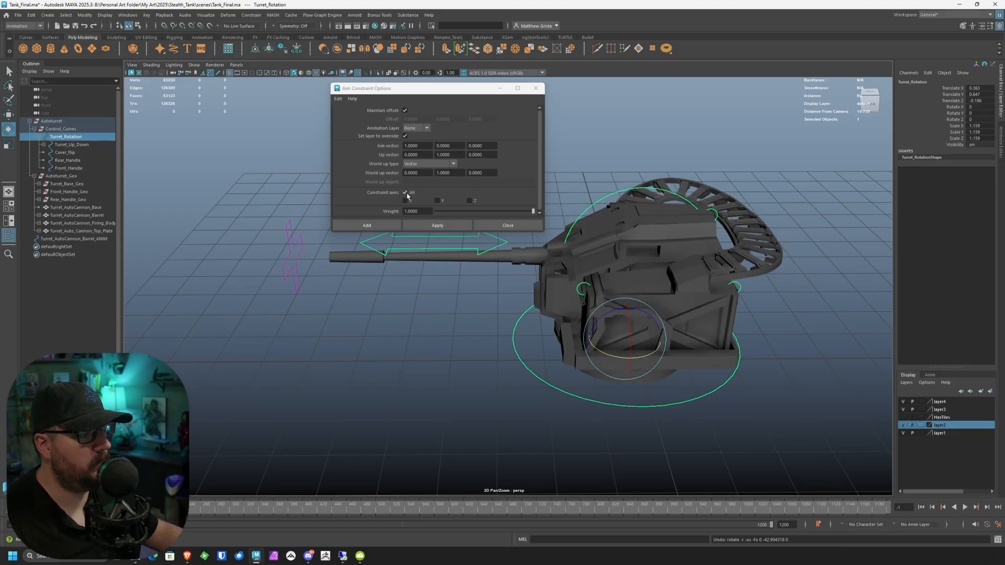
Step: Aim-constrain Turret_Rotation to Turret_AutoCannon_Barrel_ANIM on the Y axis only with Maintain offset on, and close the options
drag(272, 253, 309, 270)
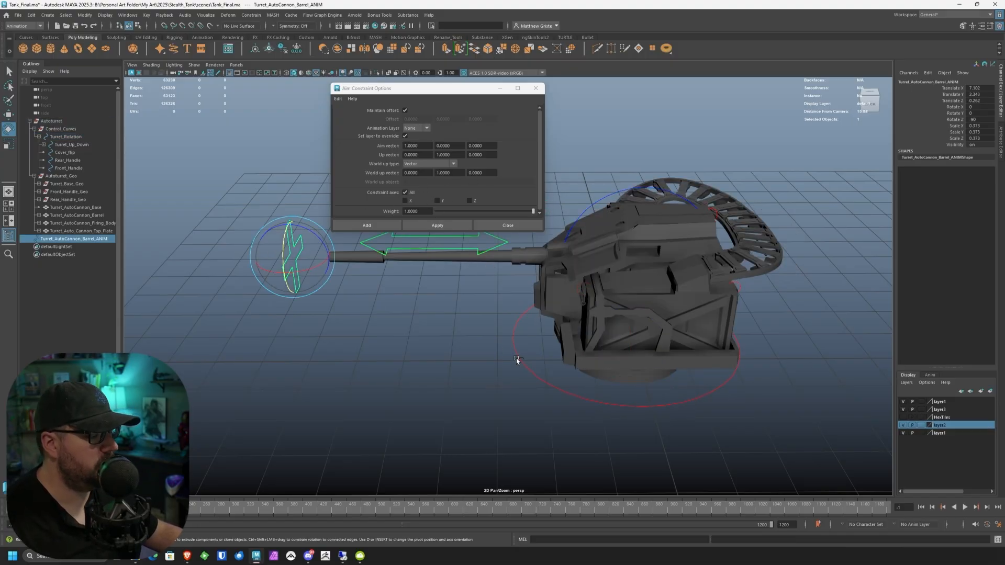
shift+drag(535, 372, 533, 374)
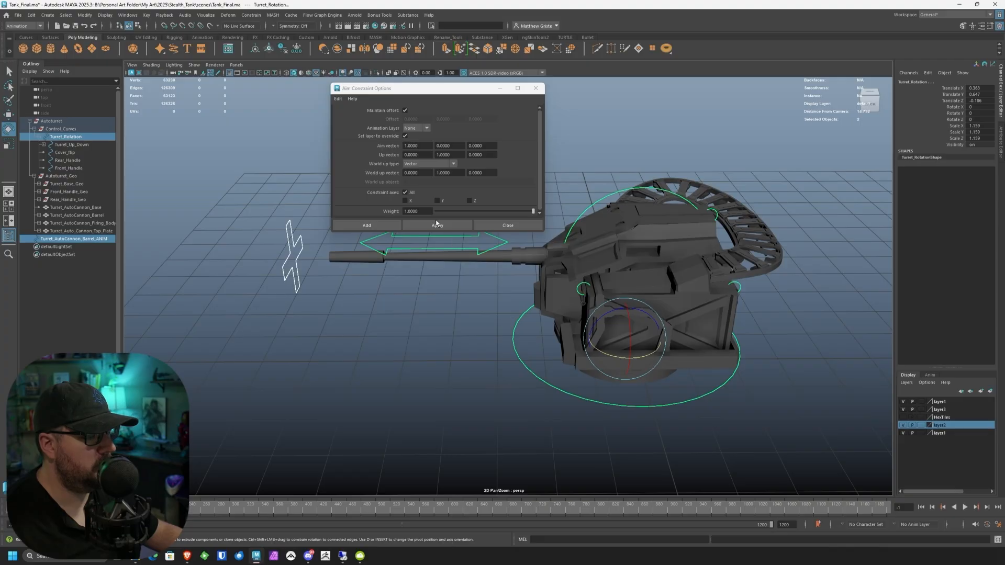
click(407, 193)
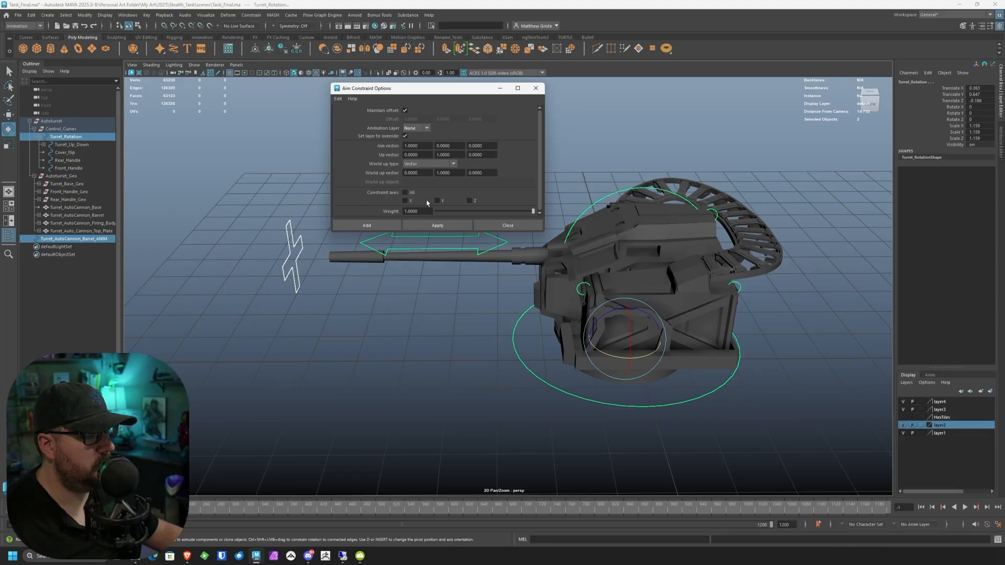
click(441, 225)
click(507, 225)
Step: Test that the turret follows by moving Turret_AutoCannon_Barrel_ANIM around, and undo the moves
click(292, 267)
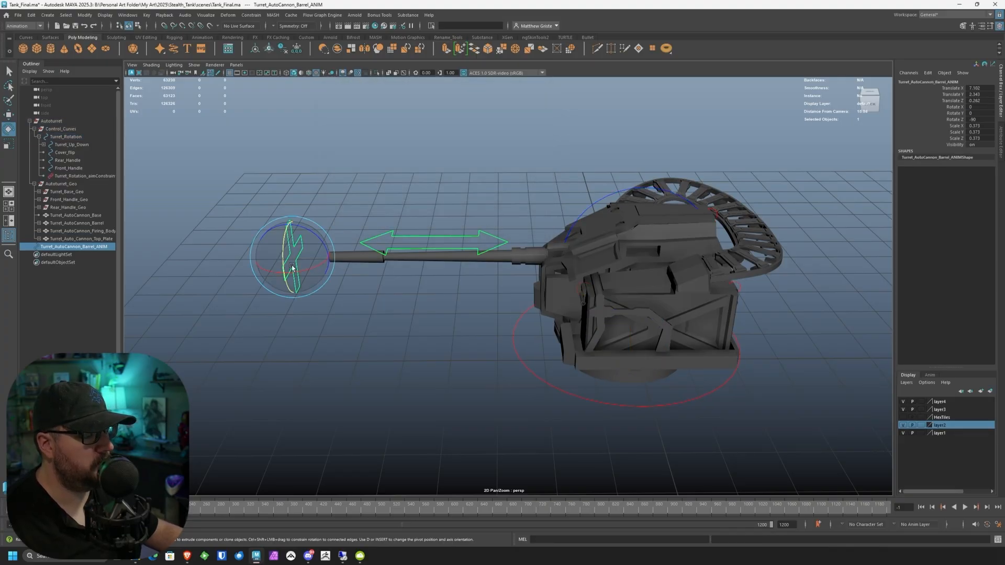
scroll(292, 267, down, 4)
alt+drag(398, 264, 344, 271)
key(w)
drag(416, 240, 422, 311)
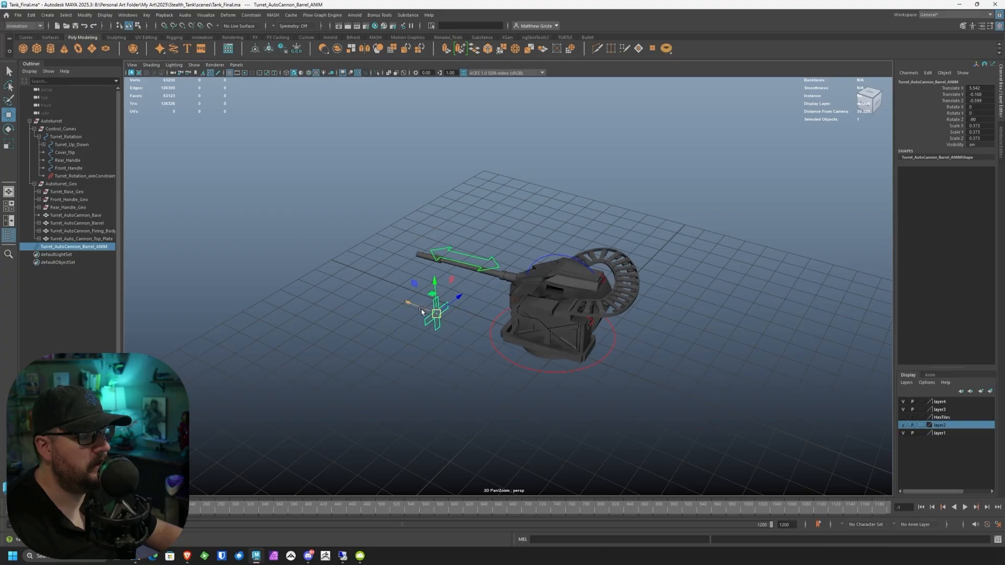
key(ctrl+z)
key(ctrl+z)
key(ctrl+z)
key(ctrl+z)
key(ctrl+z)
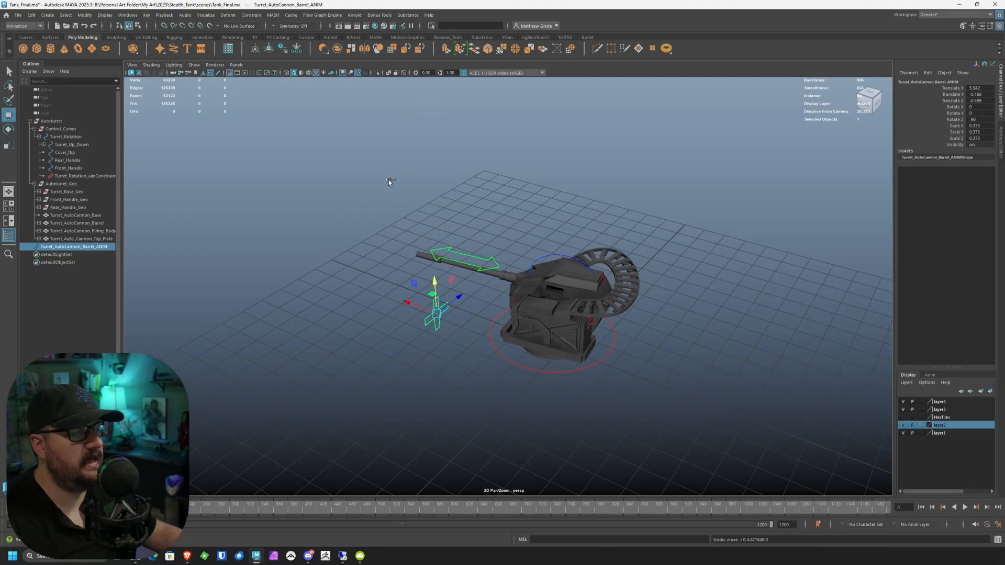
Step: Test-rotate Turret_Up_Down to find its elevation axis, and undo the rotation
alt+drag(388, 180, 513, 296)
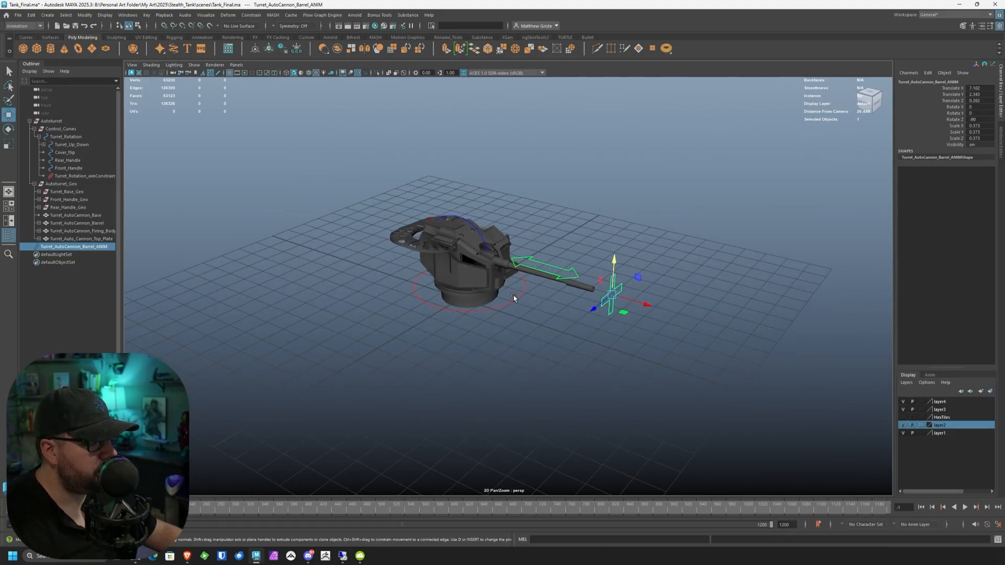
scroll(512, 253, up, 5)
alt+drag(408, 211, 437, 230)
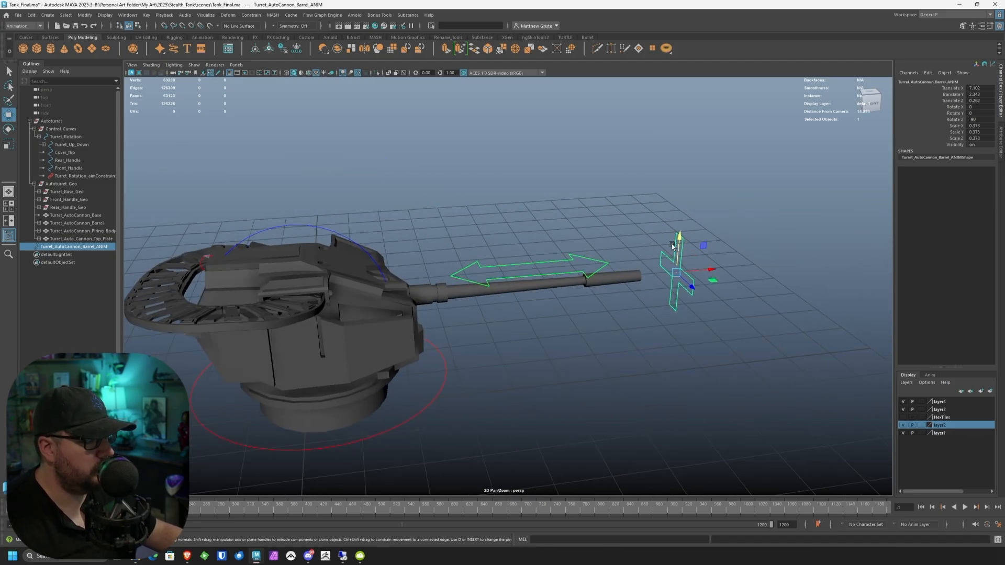
click(329, 228)
key(e)
drag(316, 283, 307, 275)
key(ctrl+z)
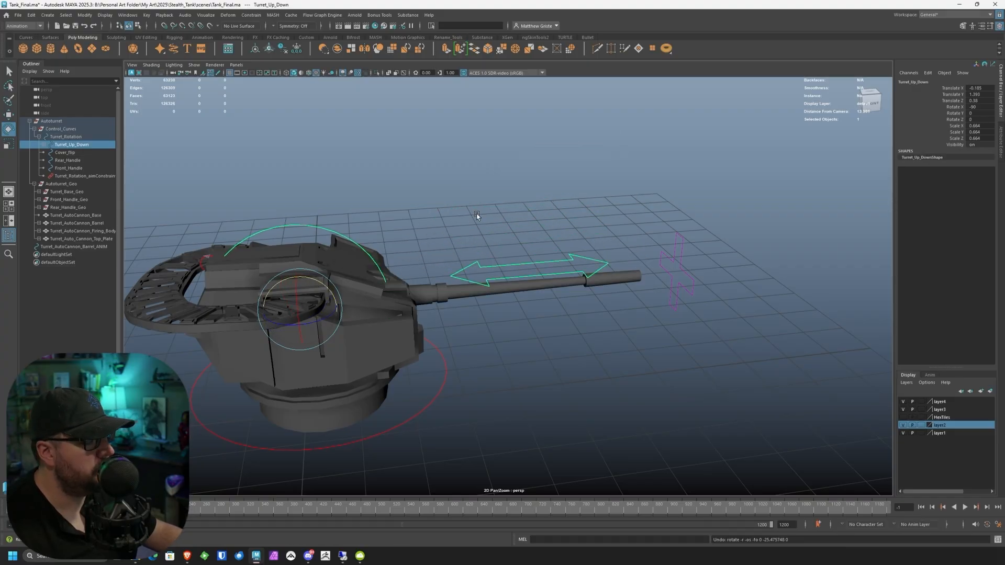
Step: Aim-constrain Turret_Up_Down to Turret_AutoCannon_Barrel_ANIM on the Z axis only with Maintain offset on, and close the options
click(383, 218)
click(683, 240)
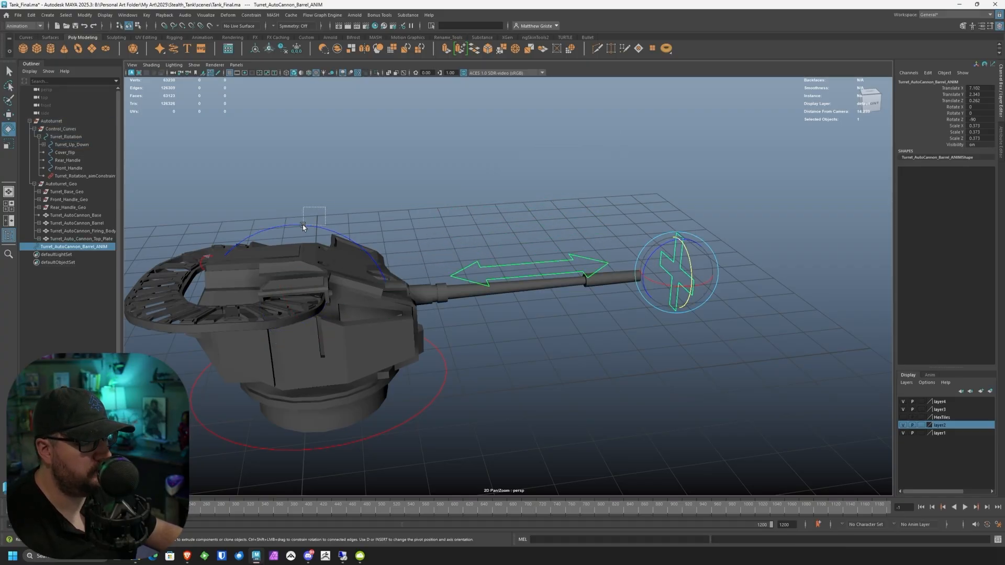
shift+drag(325, 208, 303, 227)
click(255, 16)
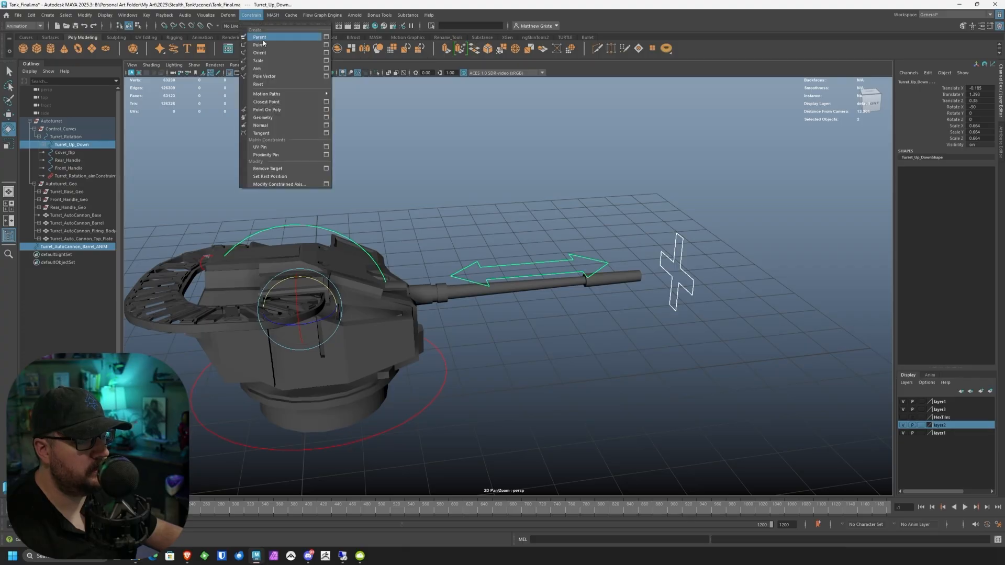
click(326, 68)
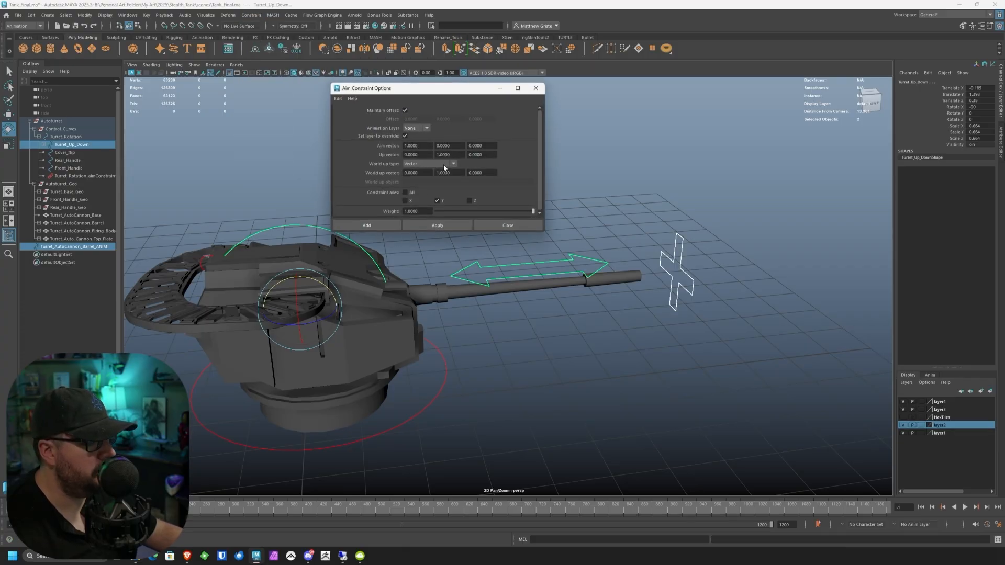
click(469, 201)
click(438, 201)
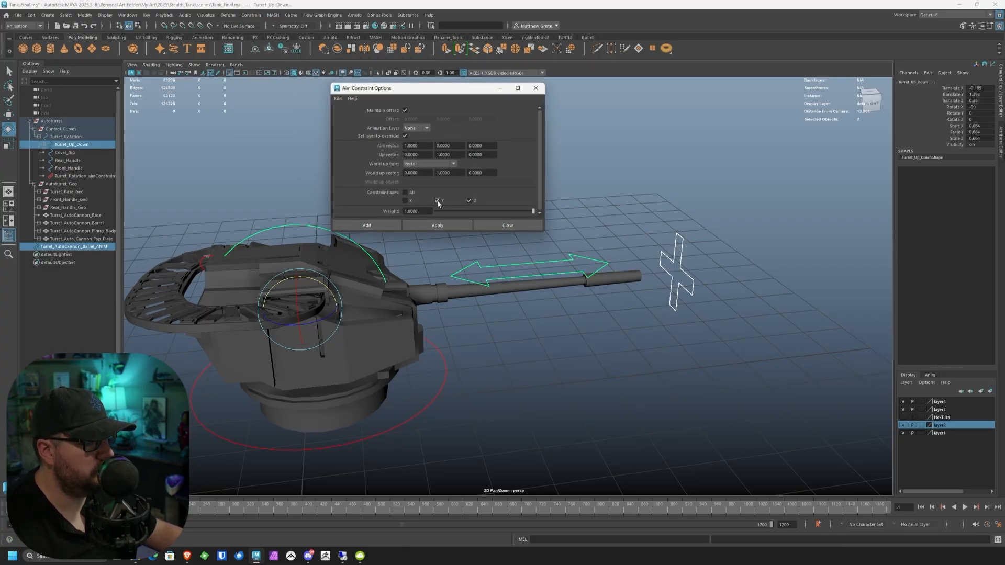
click(449, 226)
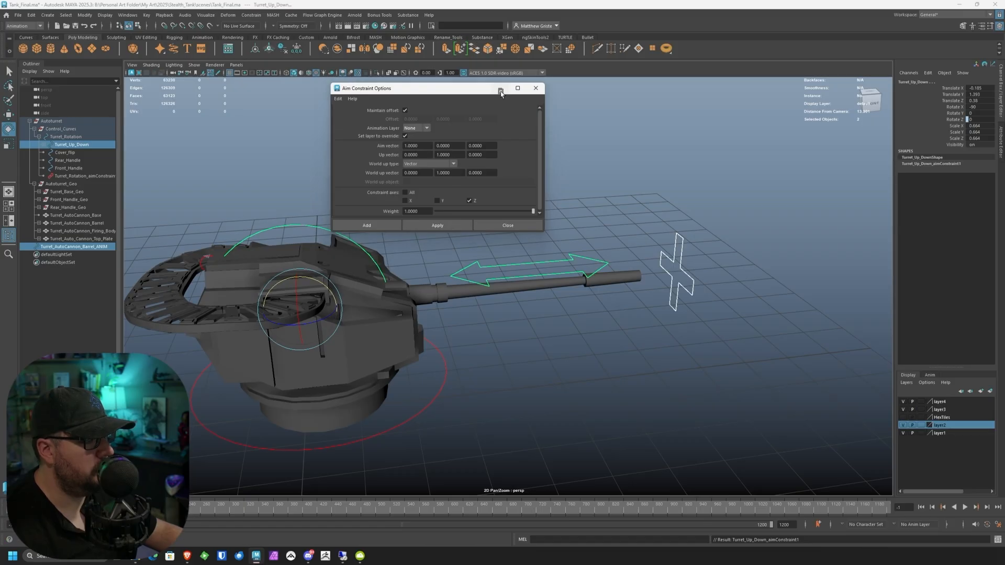
click(508, 226)
Step: Test the cannon's elevation by moving Turret_AutoCannon_Barrel_ANIM up and down, and undo the moves
click(678, 270)
scroll(648, 299, down, 5)
key(w)
mouse_move(582, 281)
mouse_down()
mouse_move(636, 168)
mouse_move(448, 177)
mouse_move(666, 280)
mouse_move(561, 299)
mouse_move(521, 253)
mouse_move(584, 273)
mouse_up()
alt+drag(649, 273, 471, 340)
scroll(542, 306, up, 4)
alt+drag(541, 306, 486, 301)
drag(357, 240, 349, 64)
key(ctrl+z)
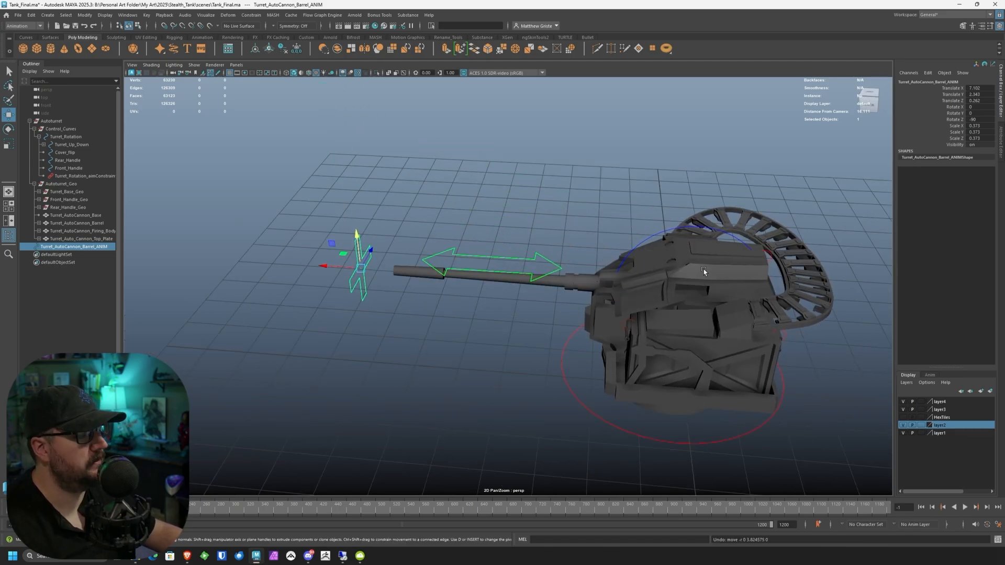
Step: Repeat the Z-only aim constraint on Cover_Flip with Turret_AutoCannon_Barrel_ANIM as its target
alt+drag(703, 269, 677, 278)
alt+middle_drag(677, 278, 572, 240)
scroll(573, 241, up, 4)
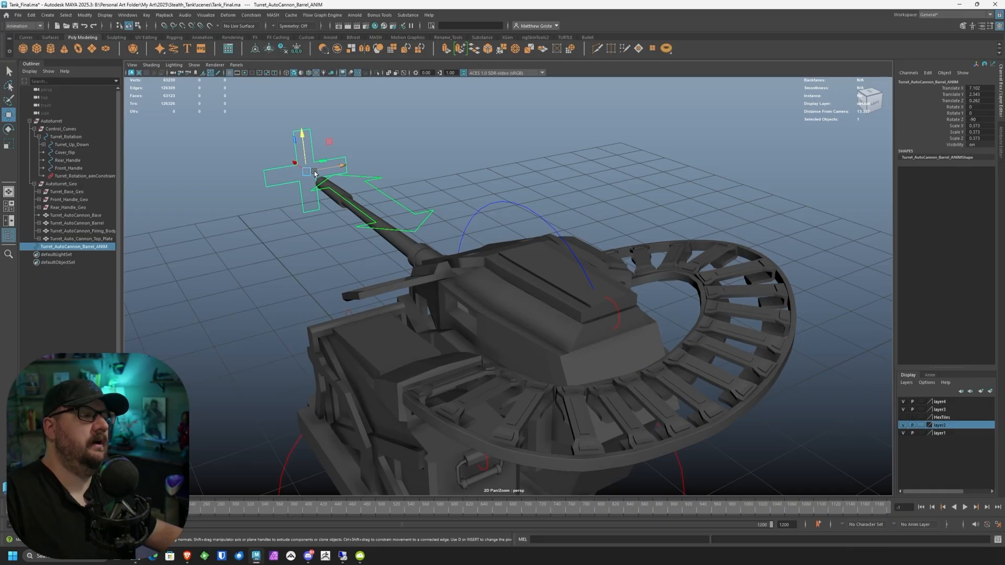
click(617, 311)
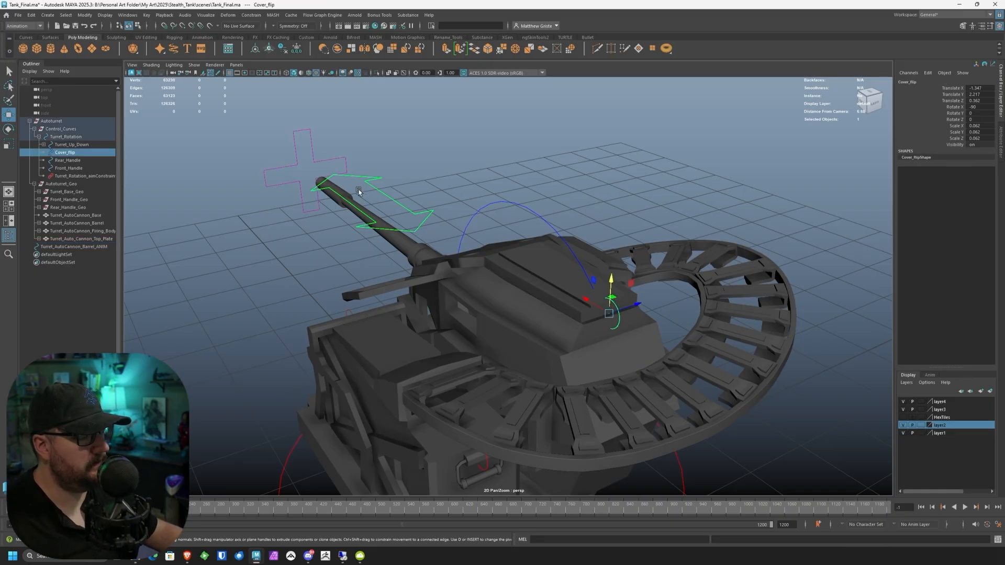
click(291, 152)
shift+click(614, 305)
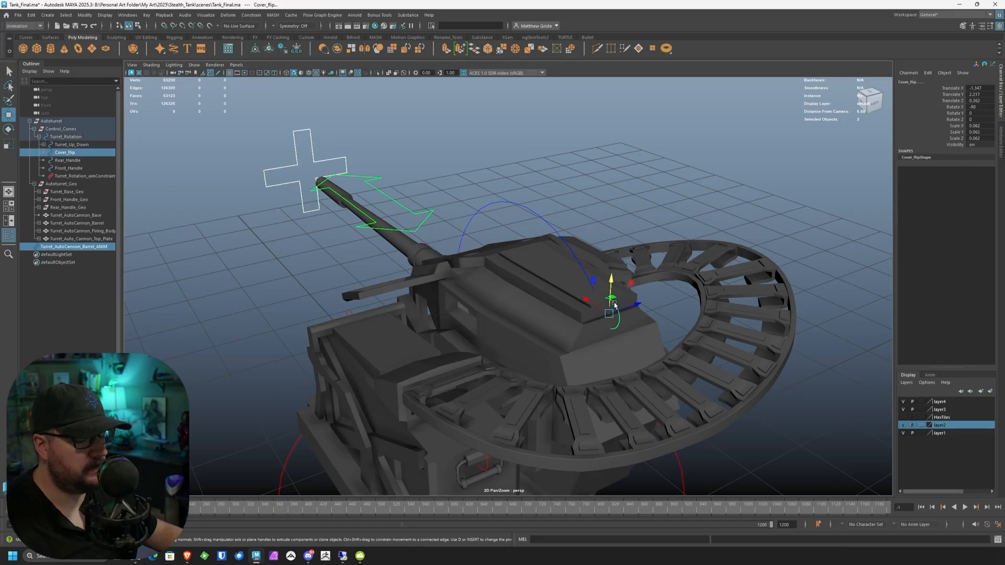
key(g)
Step: Test that the cover follows the cannon by moving Turret_AutoCannon_Barrel_ANIM around the turret, and undo the moves
click(343, 159)
scroll(320, 174, down, 2)
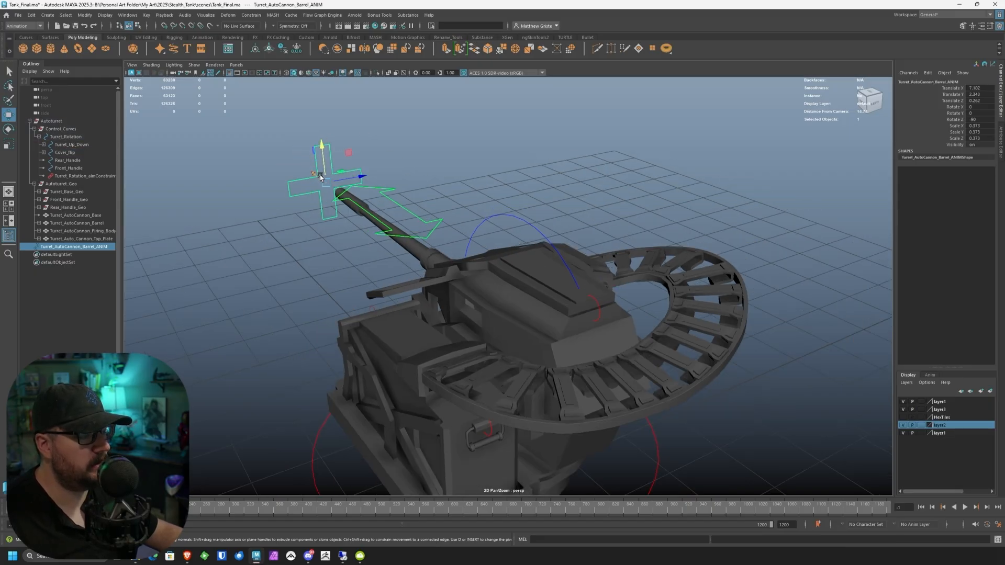
drag(322, 175, 539, 250)
scroll(329, 104, down, 4)
drag(594, 346, 243, 204)
alt+drag(510, 241, 270, 265)
key(ctrl+z)
key(ctrl+z)
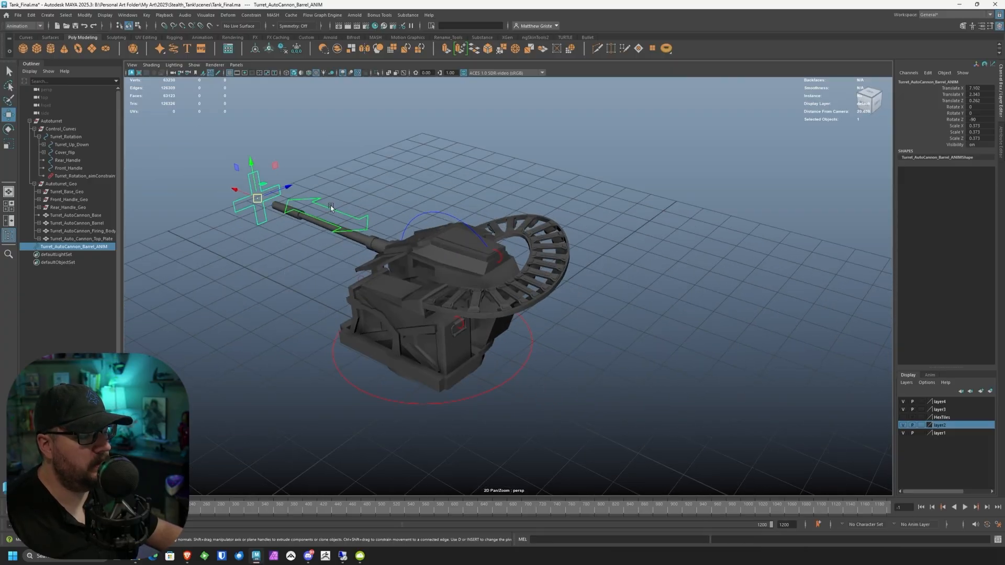
Step: Test the complete aiming rig from several views by moving Turret_AutoCannon_Barrel_ANIM freely, and restore the control's starting position
alt+middle_drag(428, 270, 482, 262)
alt+drag(482, 262, 518, 230)
drag(248, 246, 367, 251)
scroll(473, 294, down, 4)
drag(518, 387, 340, 248)
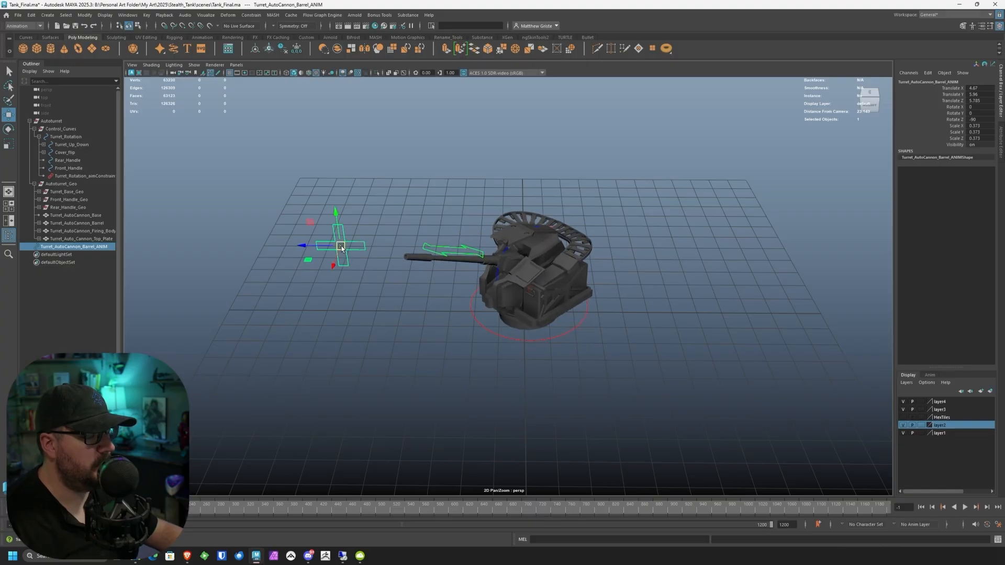
click(451, 250)
drag(451, 249, 420, 289)
key(ctrl+z)
drag(438, 226, 462, 234)
click(328, 177)
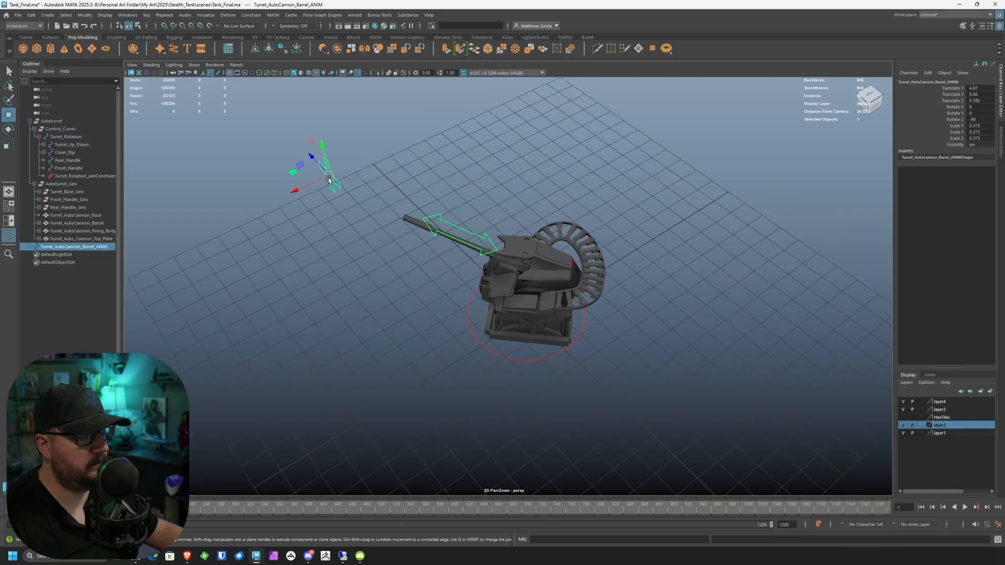
drag(332, 177, 433, 395)
key(ctrl+z)
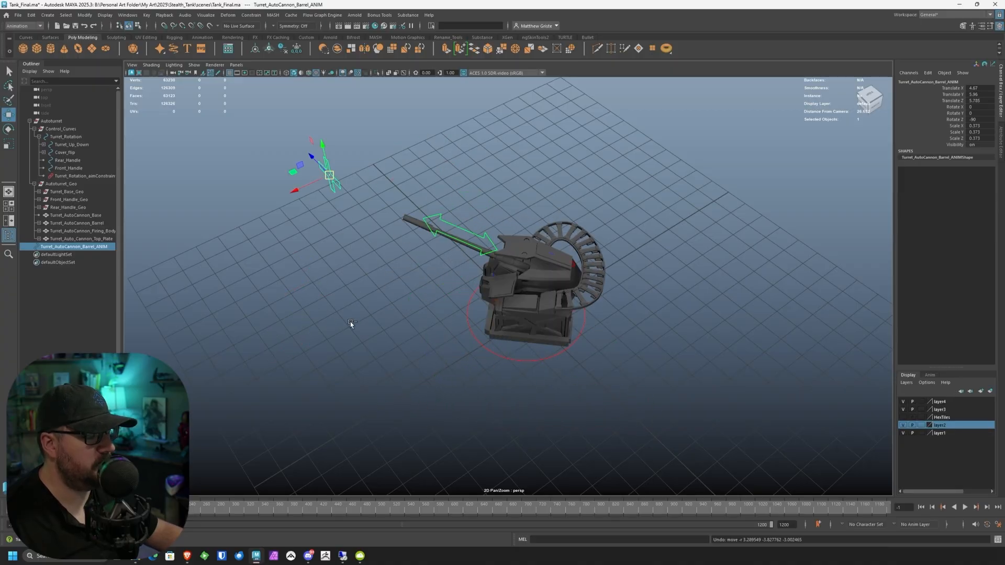
key(ctrl+z)
key(shift+z)
mouse_move(388, 325)
alt+mouse_down()
mouse_move(439, 307)
mouse_move(371, 319)
alt+mouse_up()
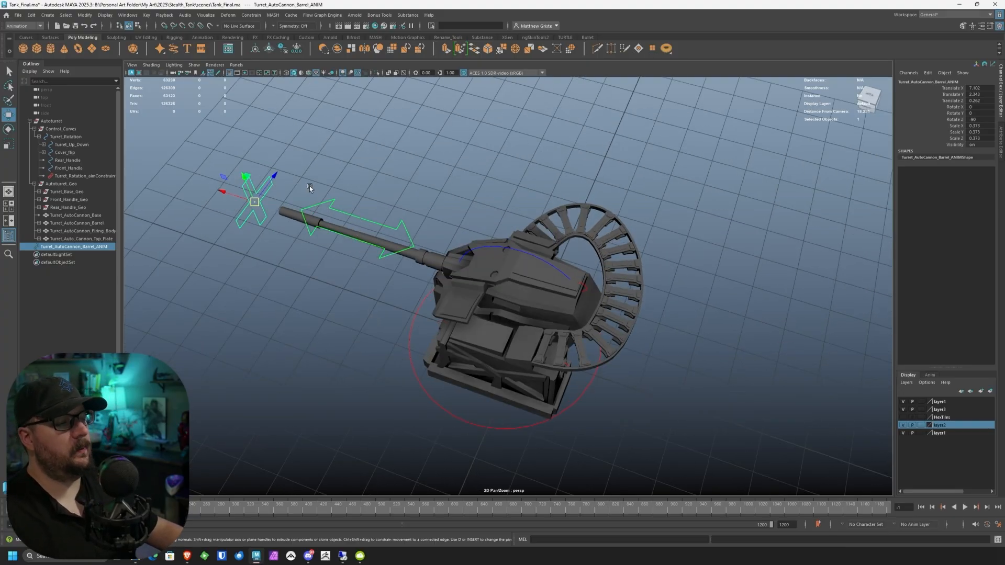
Step: Test the barrel's recoil motion by moving Cannon_Fire back and forth along the cannon, and undo the moves
drag(259, 194, 337, 86)
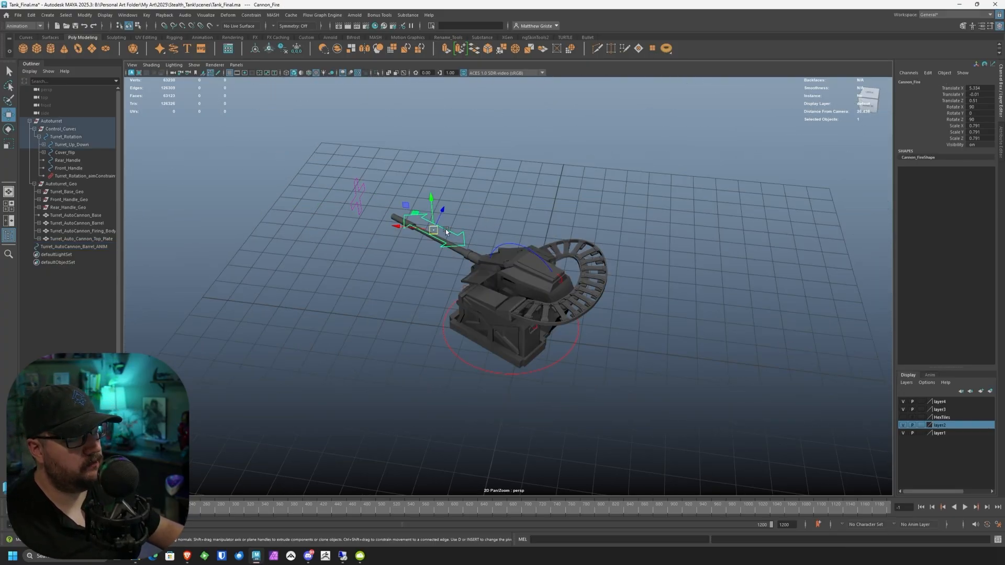
mouse_move(440, 230)
mouse_down()
mouse_move(473, 240)
mouse_move(437, 259)
mouse_move(406, 252)
mouse_move(437, 229)
mouse_up()
key(ctrl+z)
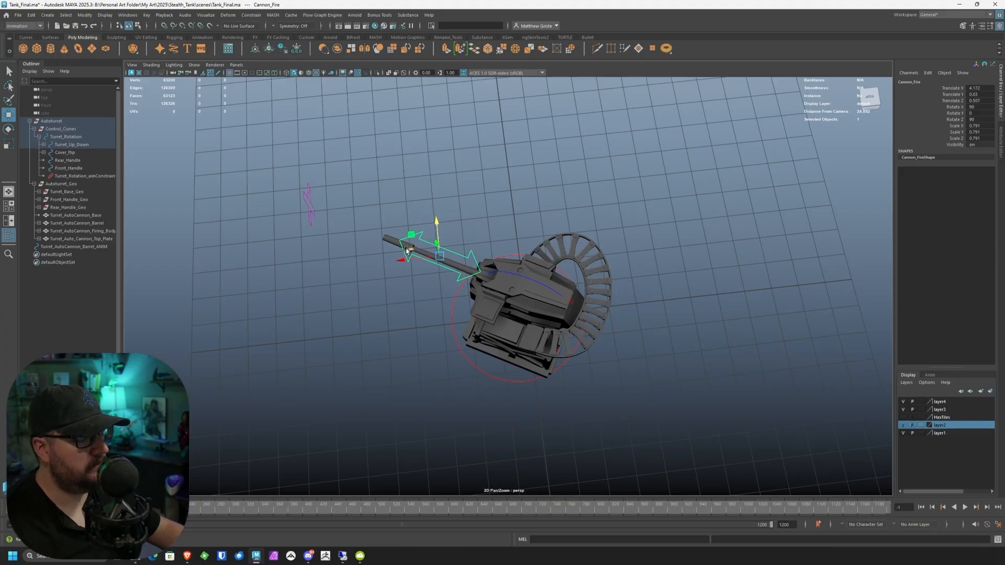
key(ctrl+z)
key(ctrl+z)
key(ctrl+z)
key(ctrl+z)
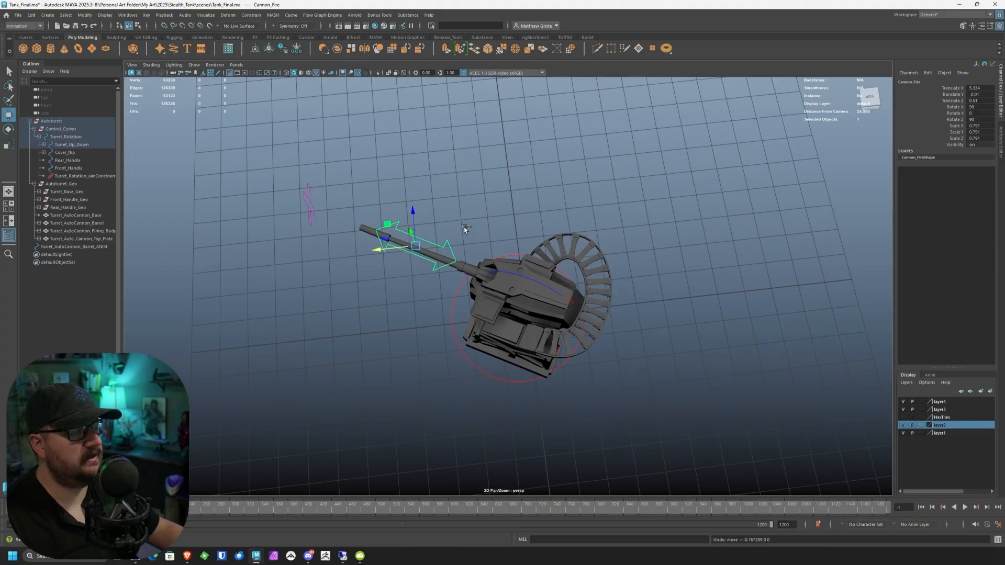
key(ctrl+z)
key(ctrl+z)
key(ctrl+z)
alt+drag(633, 348, 664, 279)
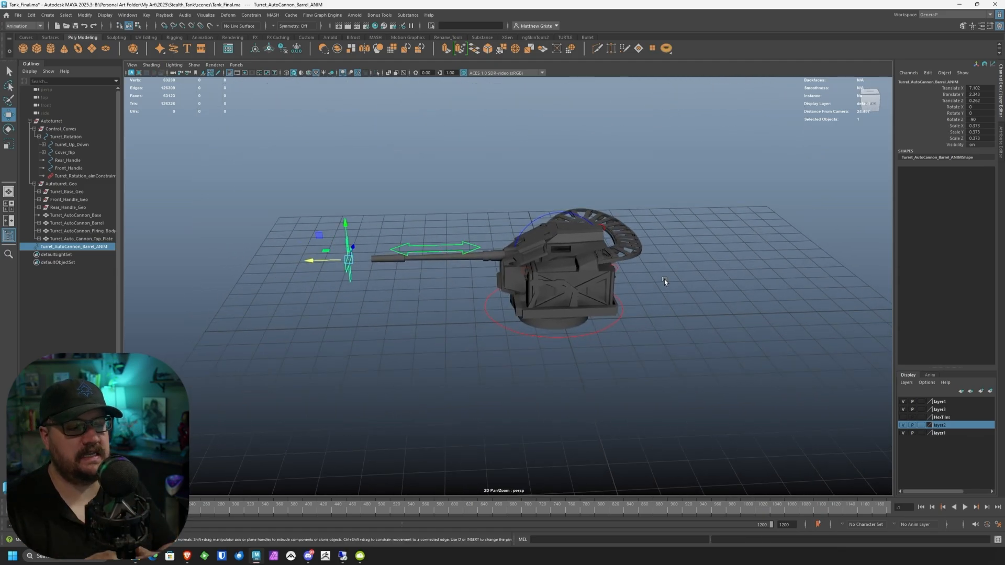
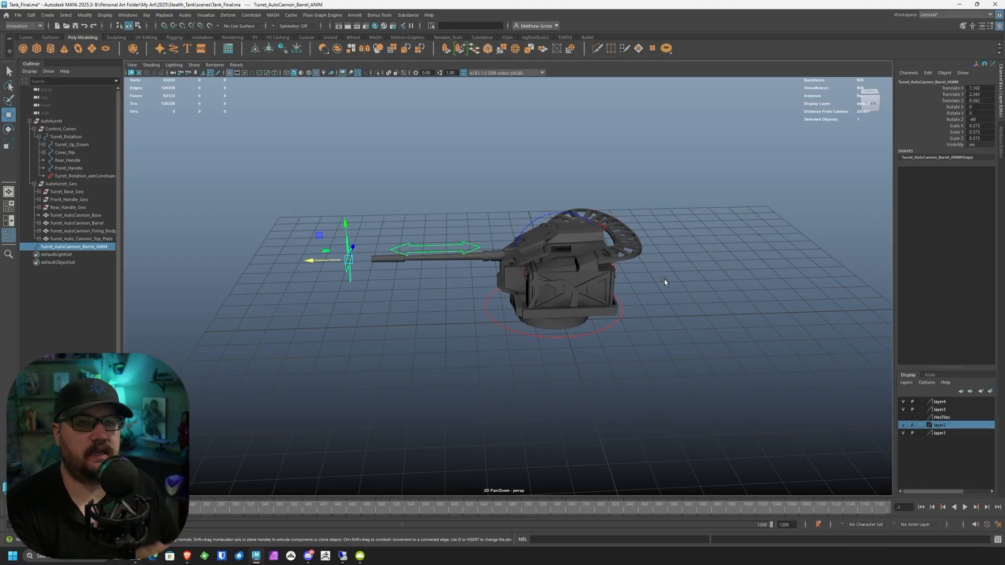
Step: Add a keyable float attribute Turret Fire with minimum 0, maximum 20 and default 0 to Turret_AutoCannon_Barrel_ANIM
scroll(664, 280, up, 5)
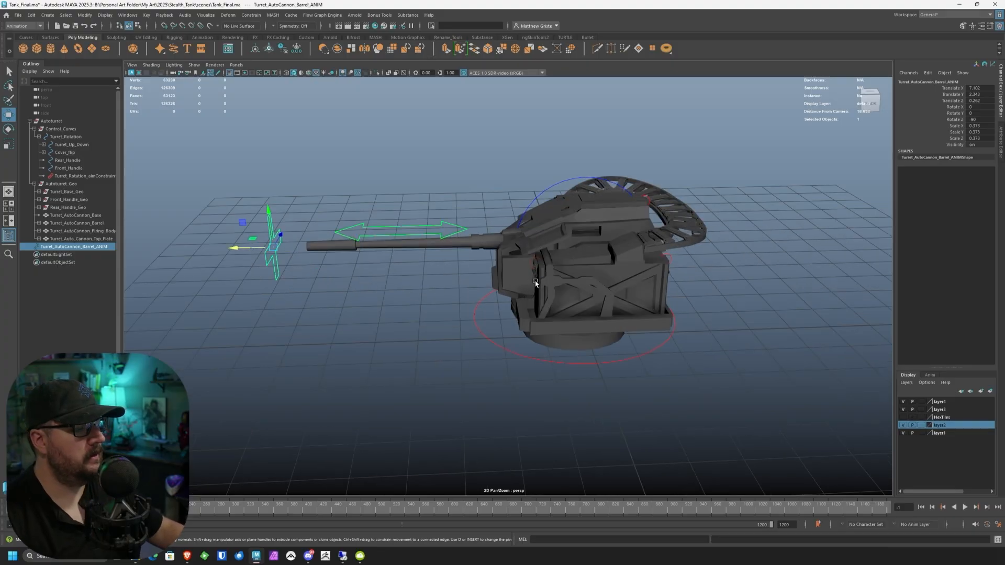
alt+drag(466, 168, 481, 193)
click(505, 340)
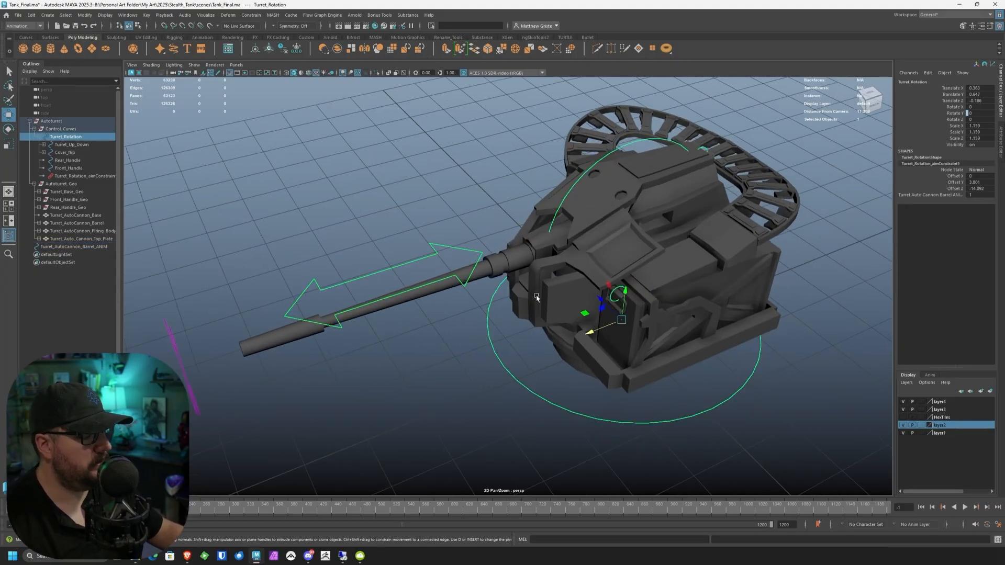
alt+drag(536, 297, 394, 277)
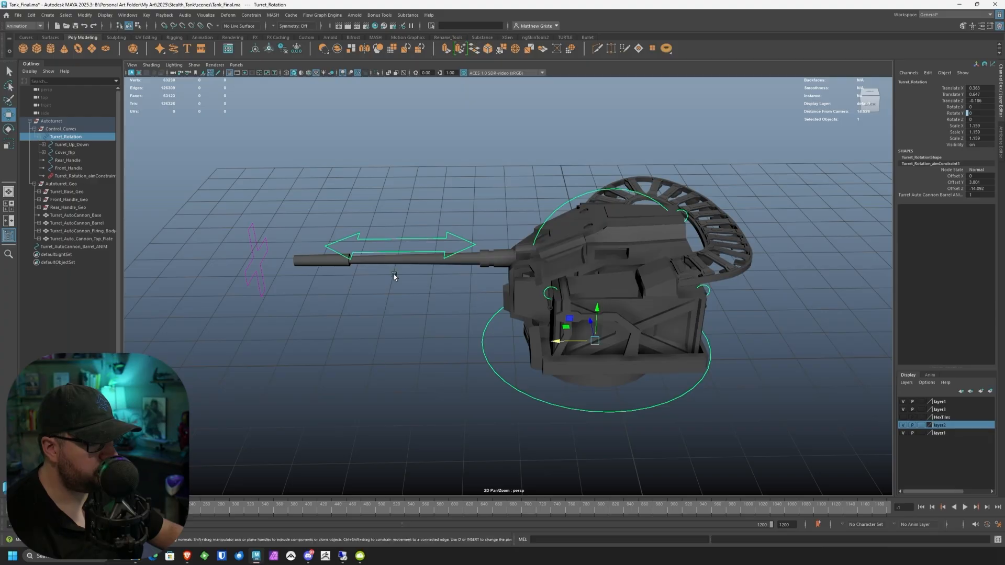
click(233, 242)
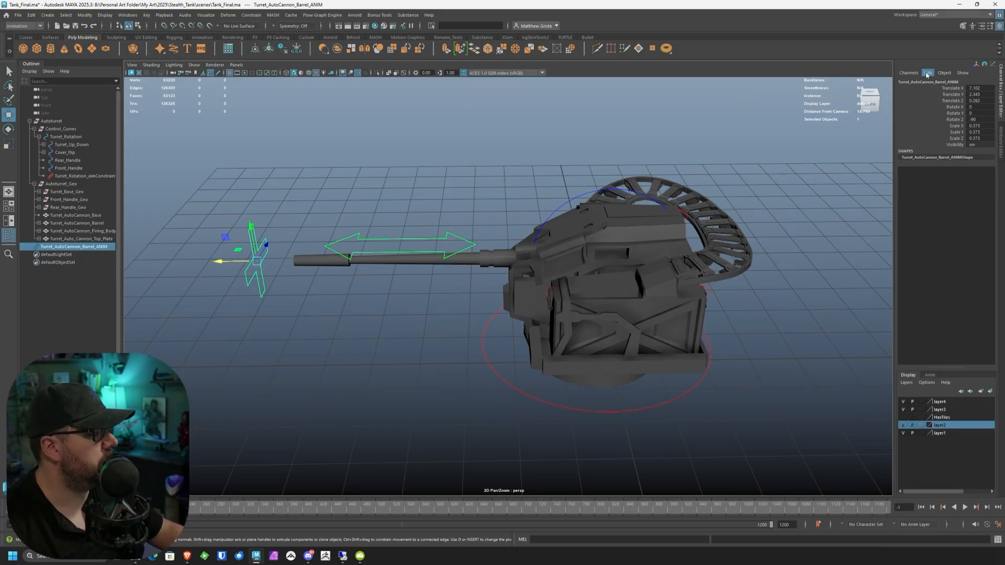
click(927, 75)
click(936, 140)
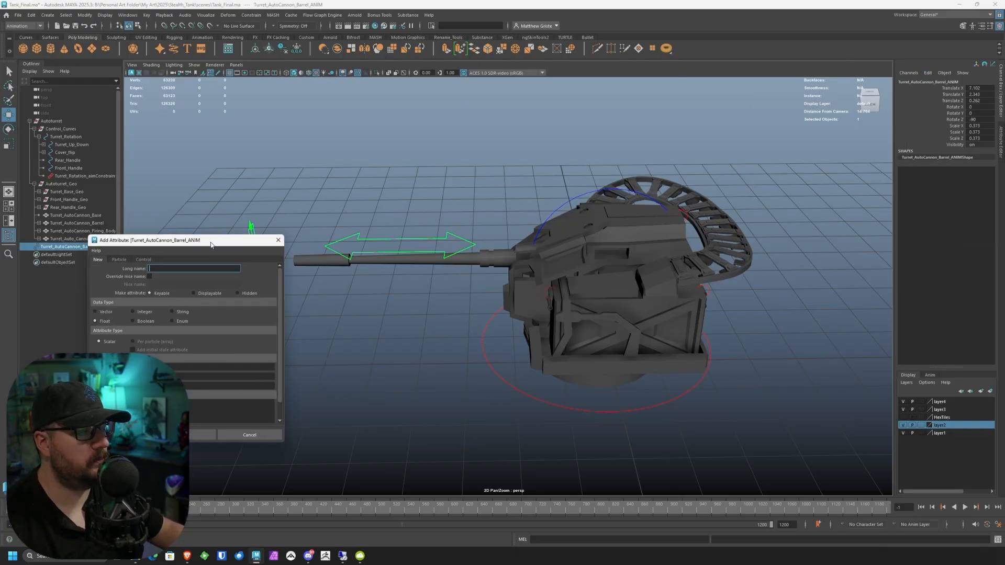
drag(181, 239, 404, 117)
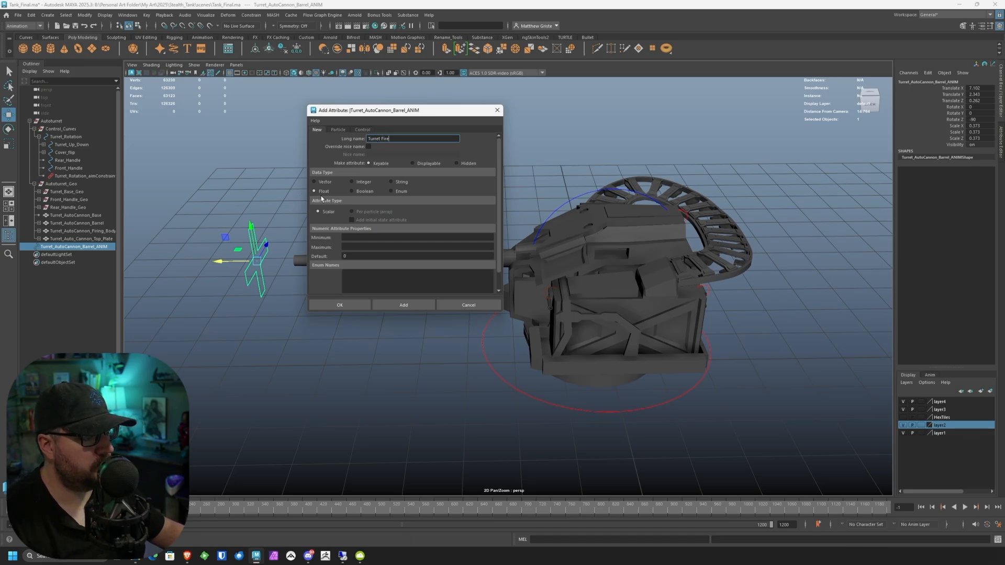
click(350, 237)
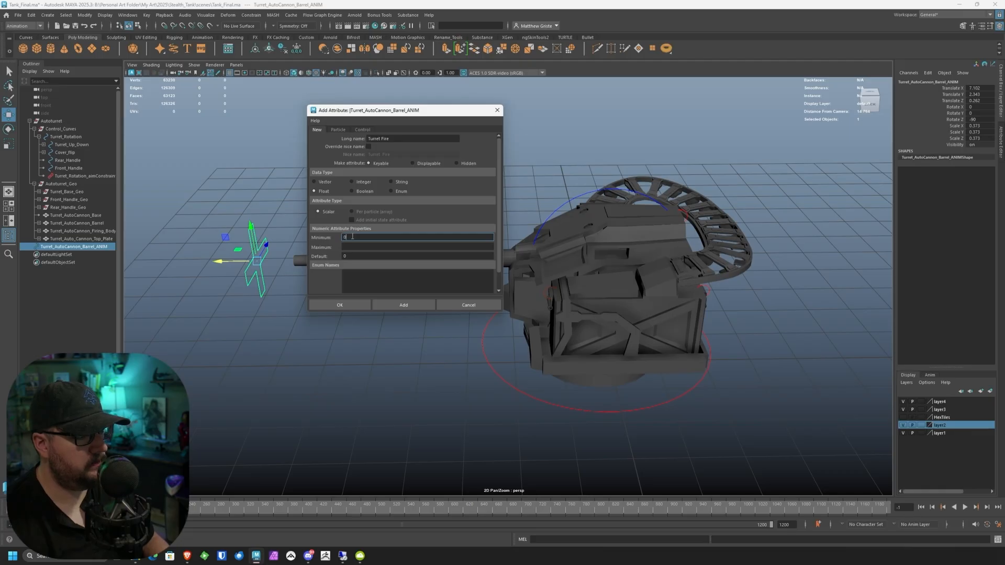
click(357, 248)
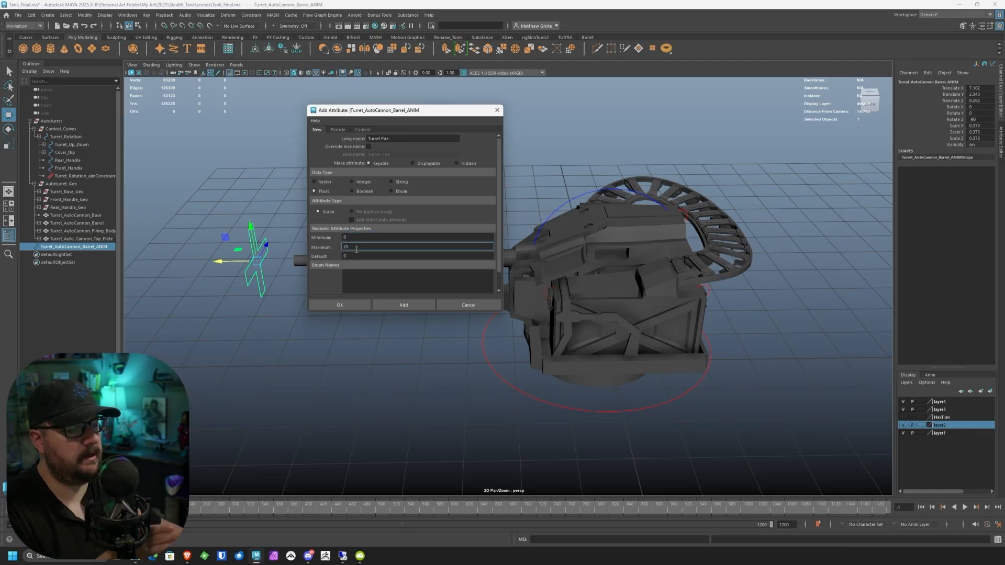
click(402, 306)
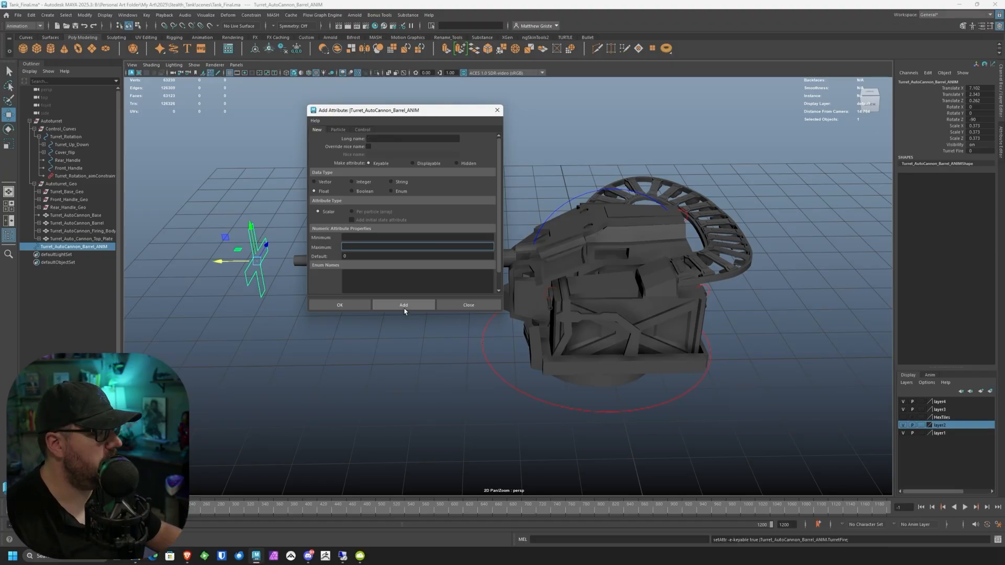
click(469, 305)
Step: Open the Set Driven Key editor and place its window clear of the turret
alt+drag(484, 261, 474, 218)
scroll(451, 229, up, 4)
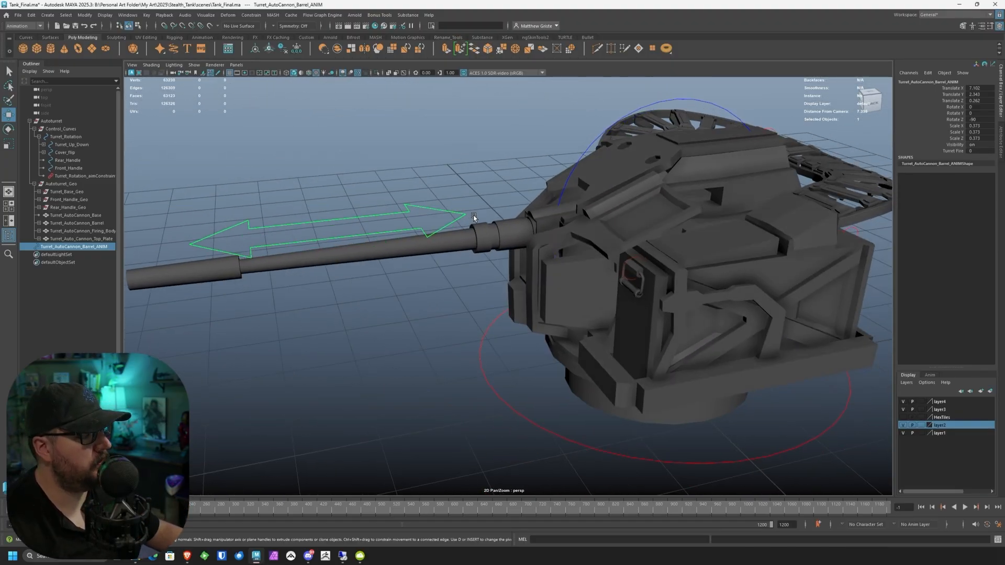
alt+drag(460, 162, 372, 171)
scroll(372, 170, down, 4)
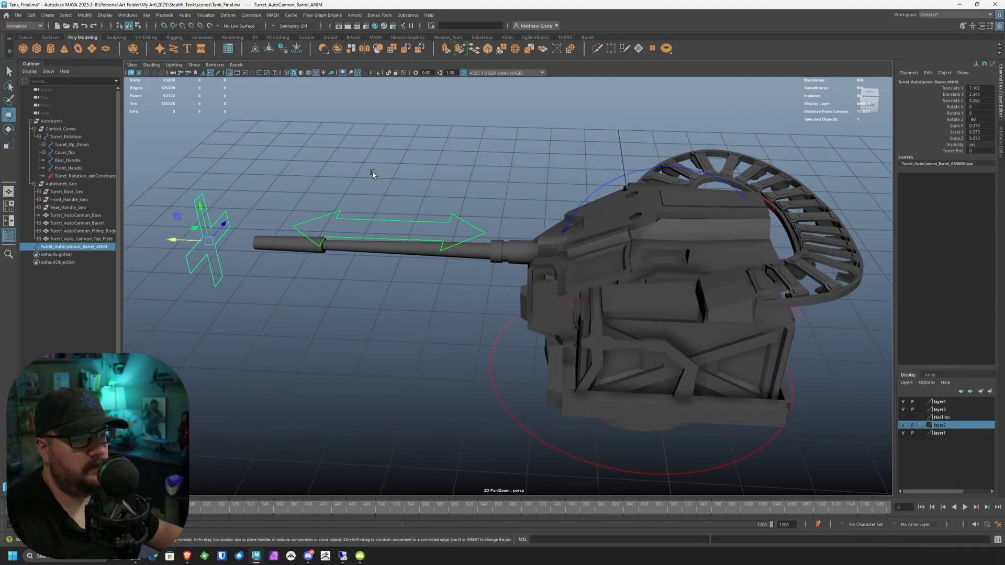
click(85, 15)
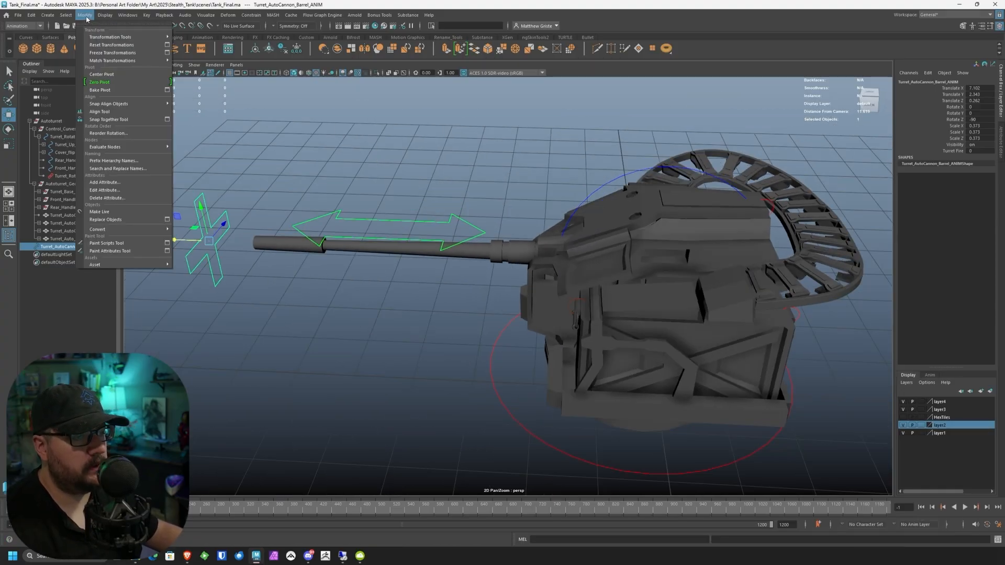
mouse_move(146, 16)
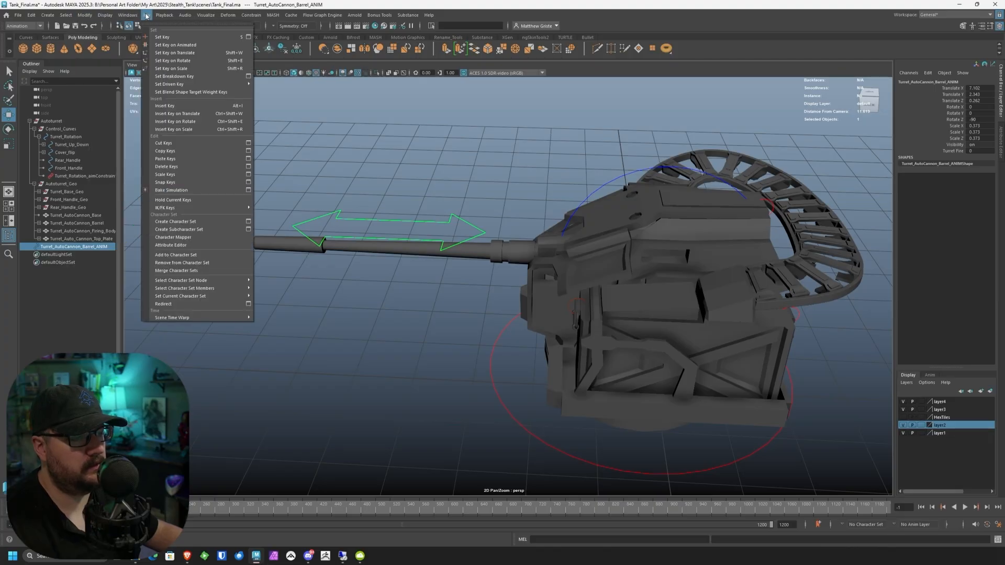
mouse_move(185, 85)
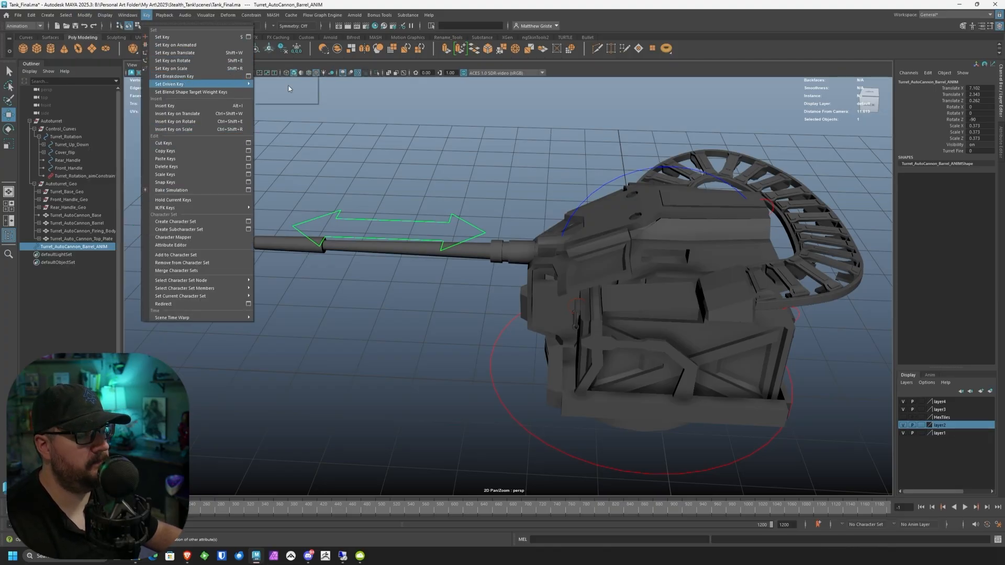
click(288, 86)
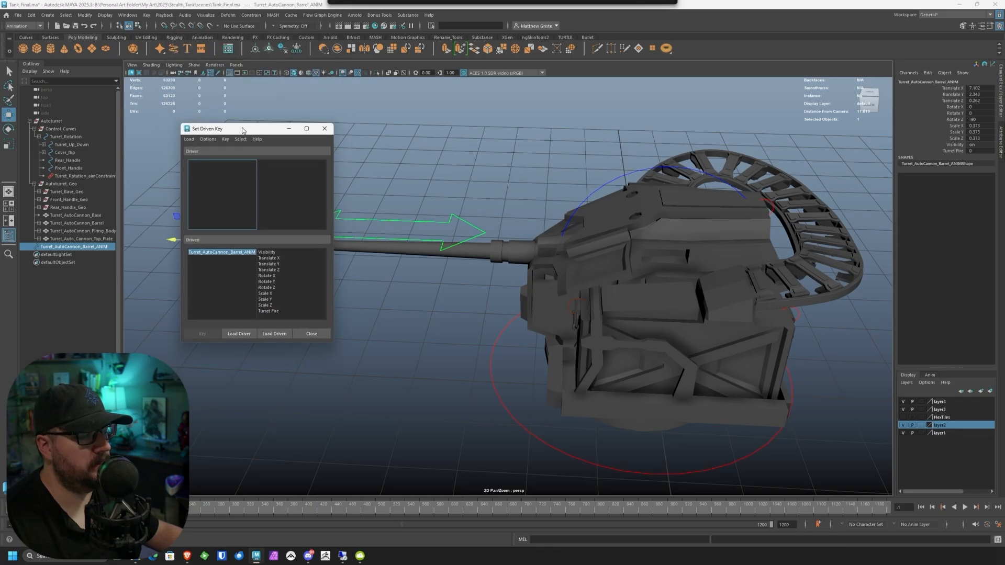
drag(242, 128, 92, 34)
Step: Load Turret_AutoCannon_Barrel_ANIM as the driver and choose its Turret Fire attribute
scroll(274, 143, down, 4)
alt+middle_drag(274, 144, 373, 178)
alt+drag(373, 177, 364, 216)
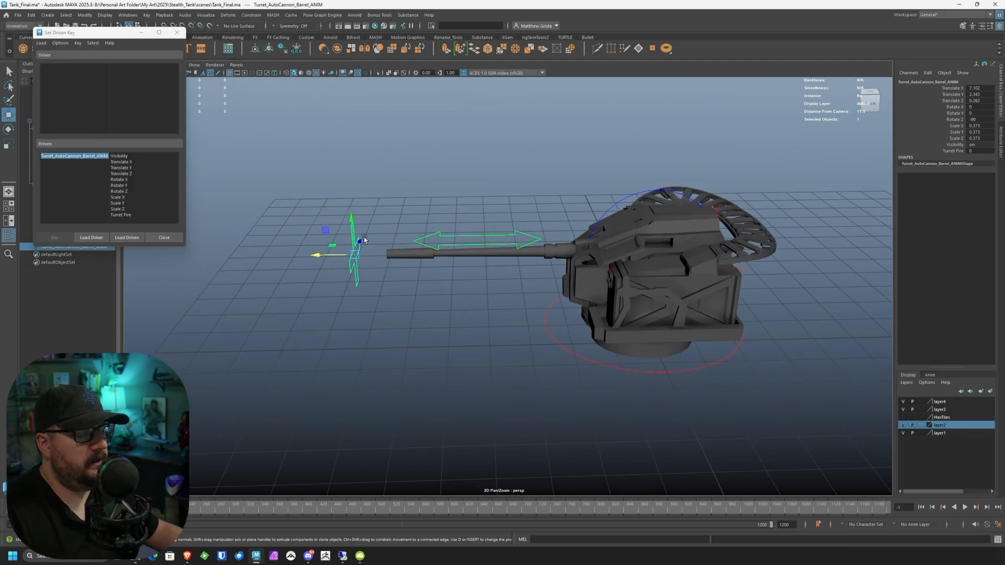
click(91, 237)
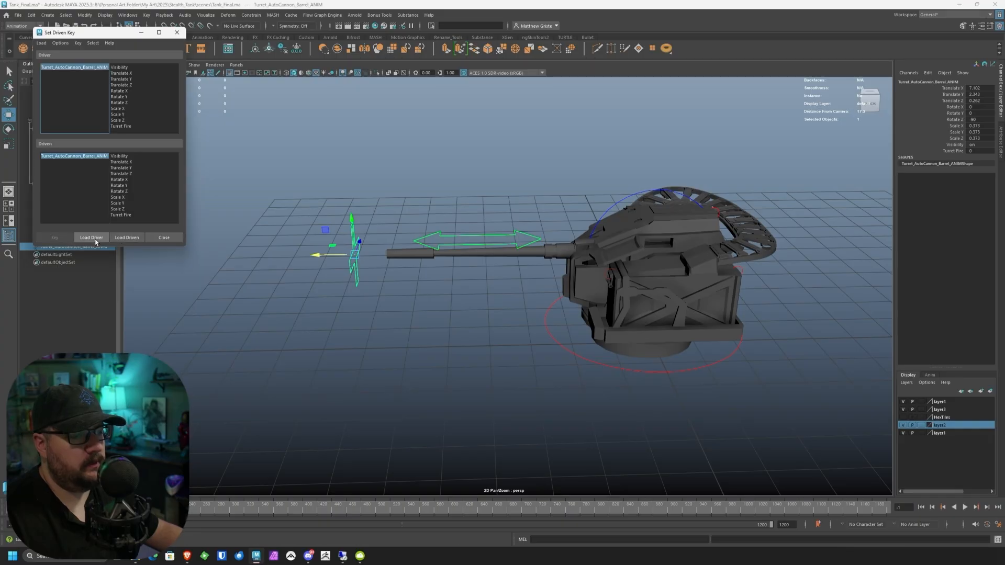
click(122, 126)
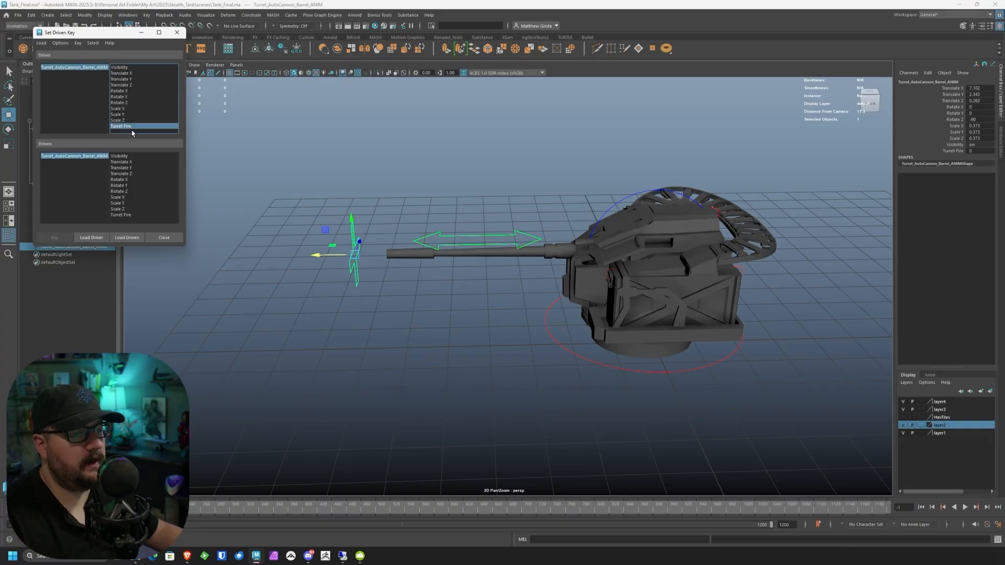
Step: Load the double-arrow Cannon_Fire control along the barrel as the driven object
alt+drag(251, 193, 376, 209)
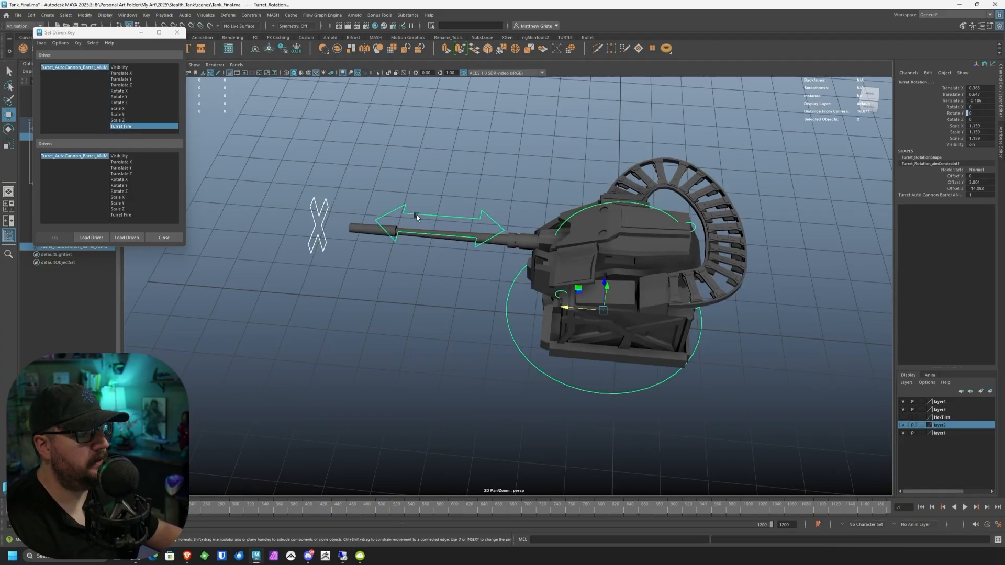
click(396, 215)
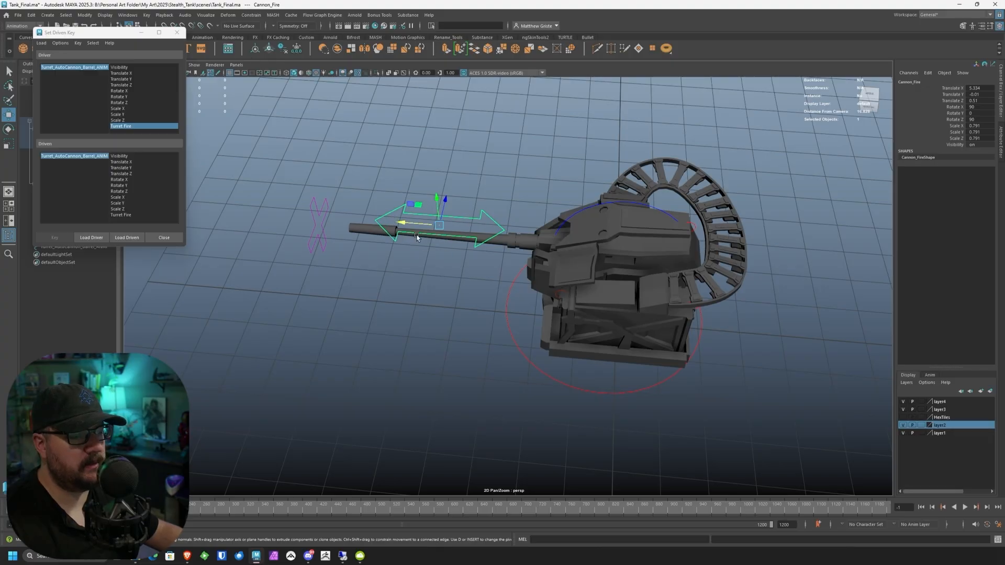
click(127, 237)
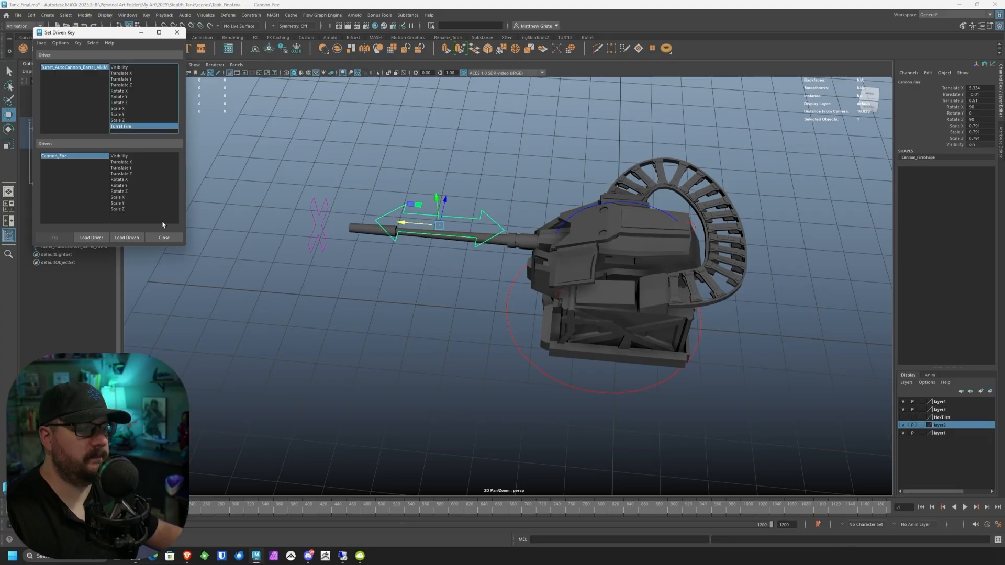
Step: Key Cannon_Fire's Translate X at its rest position against Turret Fire at 0
mouse_move(411, 220)
mouse_down()
mouse_move(460, 228)
mouse_move(427, 222)
mouse_up()
key(ctrl+z)
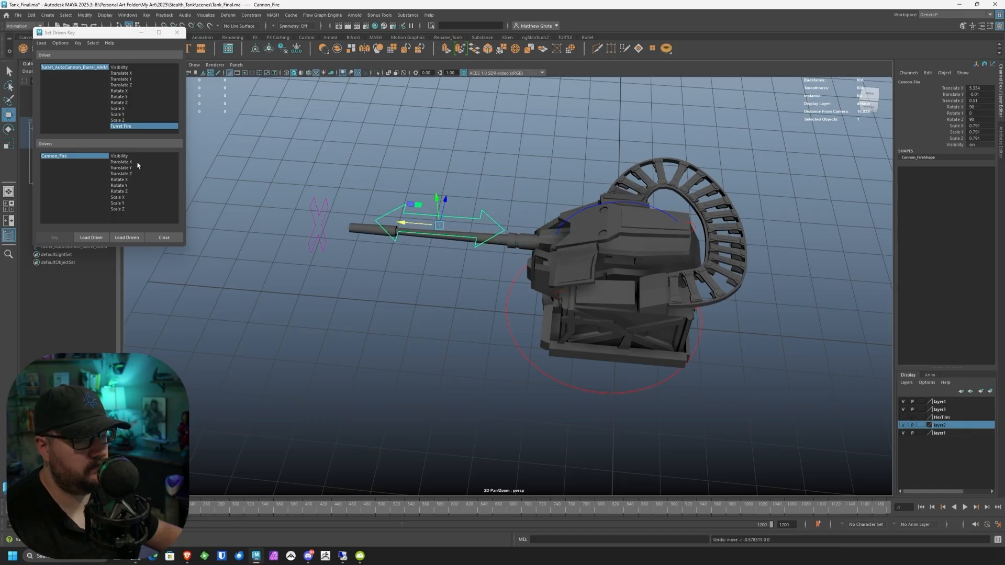
click(138, 163)
alt+drag(298, 187, 349, 212)
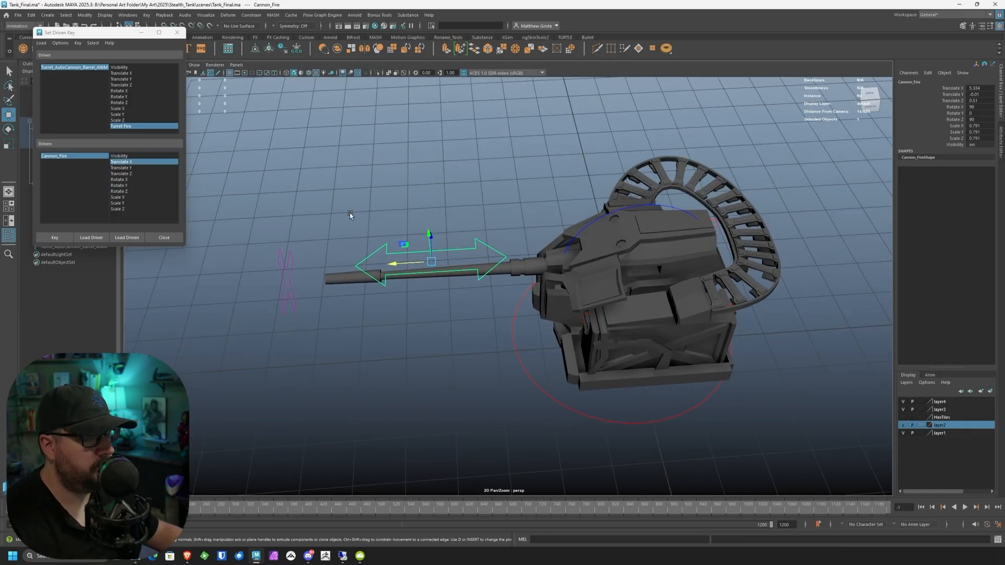
click(54, 238)
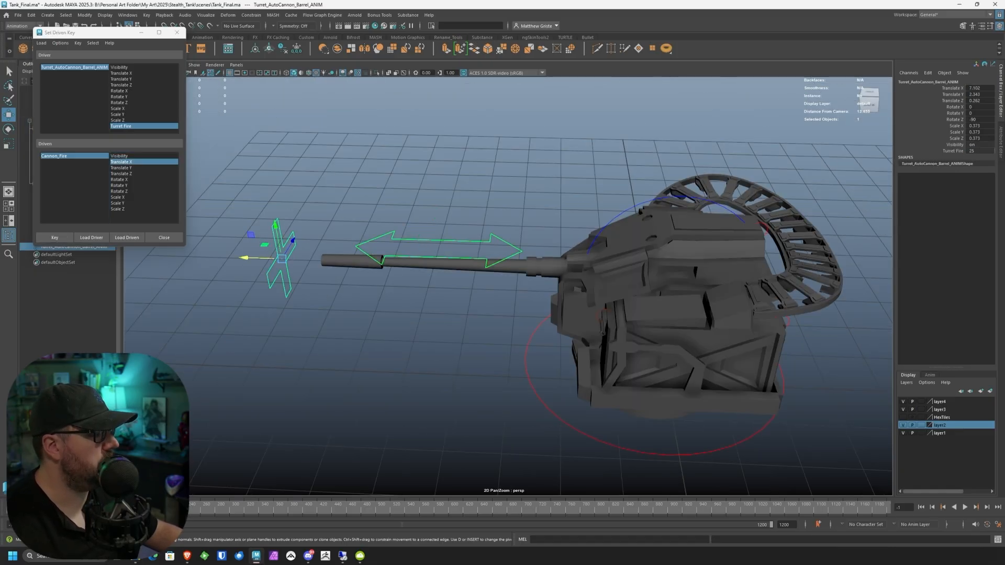
Step: With Turret Fire at 20, pull Cannon_Fire back to a Translate X of about 3.902 and key that recoil position
click(450, 239)
drag(407, 250, 428, 261)
scroll(465, 256, down, 3)
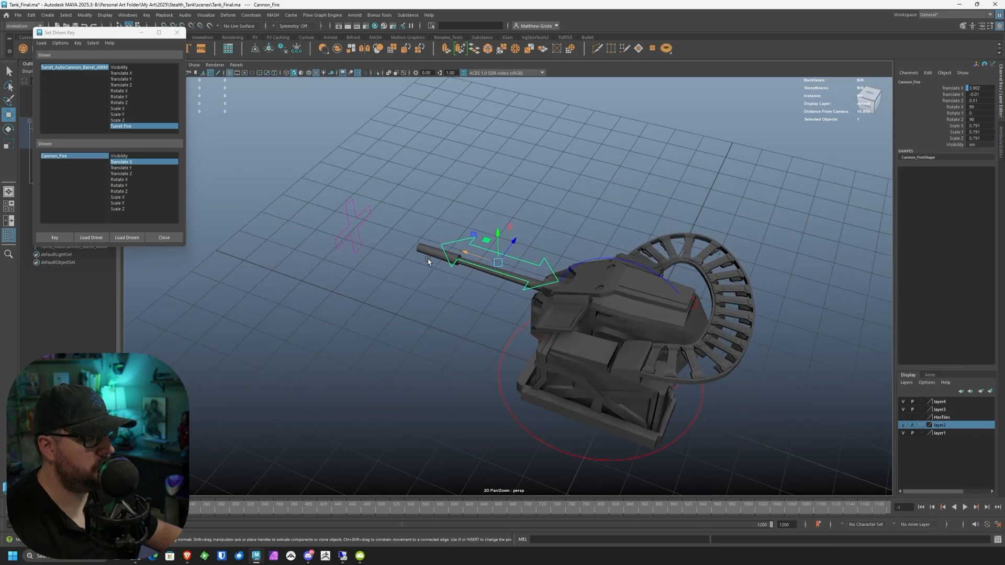
alt+drag(255, 231, 464, 240)
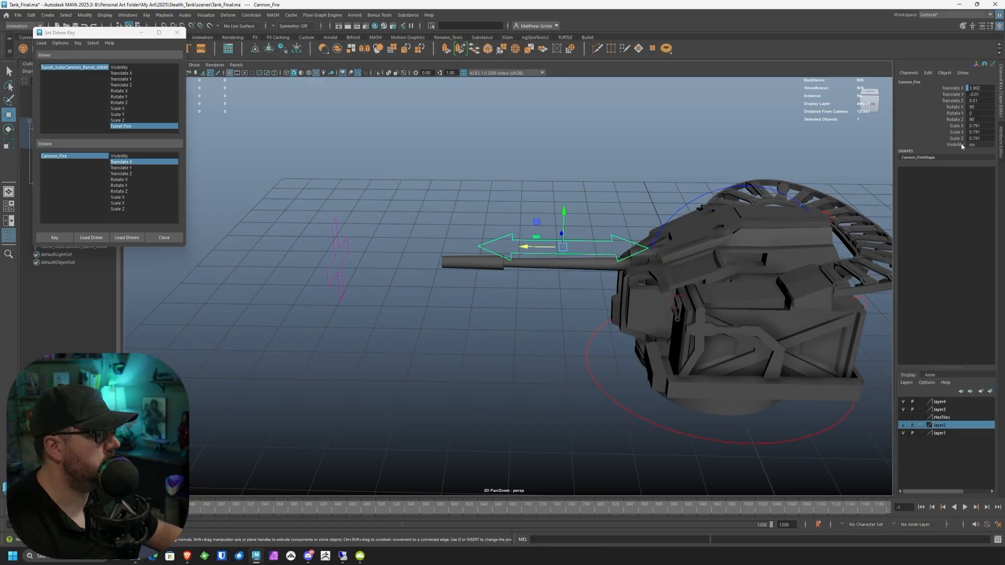
Step: Test the driven recoil by scrubbing the Turret Fire value on Turret_AutoCannon_Barrel_ANIM
click(354, 256)
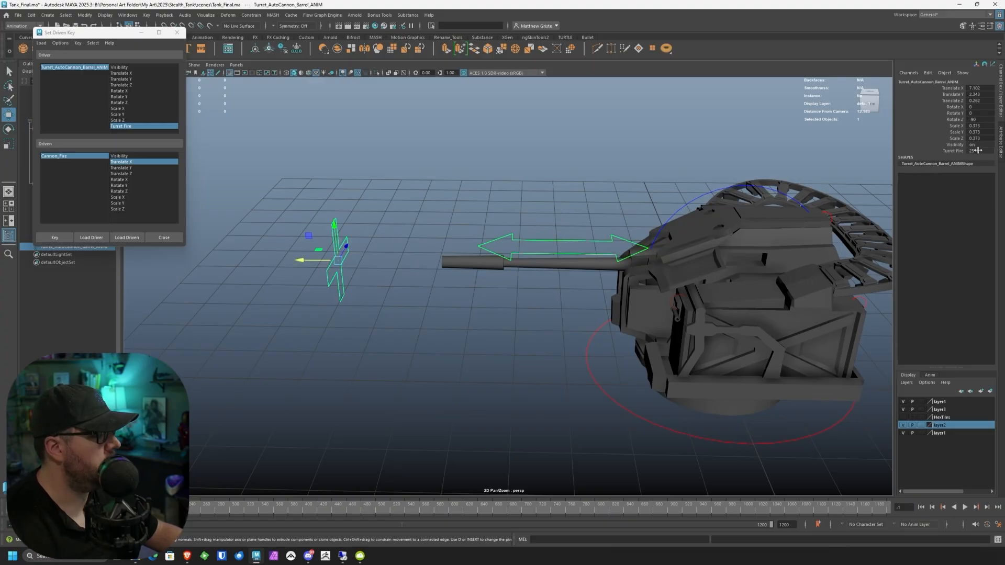
click(955, 151)
mouse_move(980, 151)
middle_down()
mouse_move(952, 151)
mouse_move(974, 150)
middle_up()
Step: Test the combined rig by moving Turret_AutoCannon_Barrel_ANIM up and around and scrubbing Turret Fire, and undo the test moves
key(w)
scroll(356, 255, down, 3)
drag(380, 266, 466, 152)
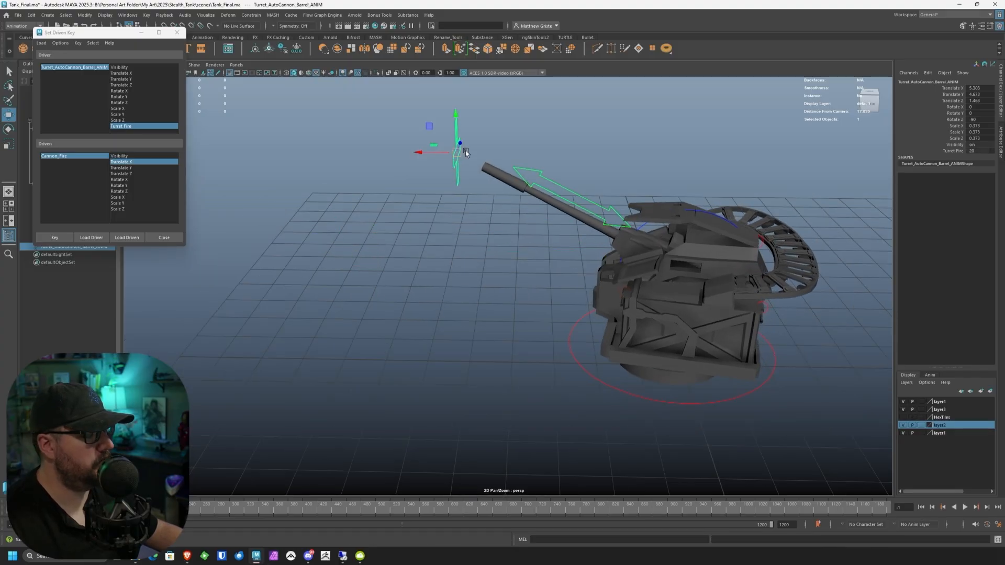
alt+drag(549, 150, 649, 120)
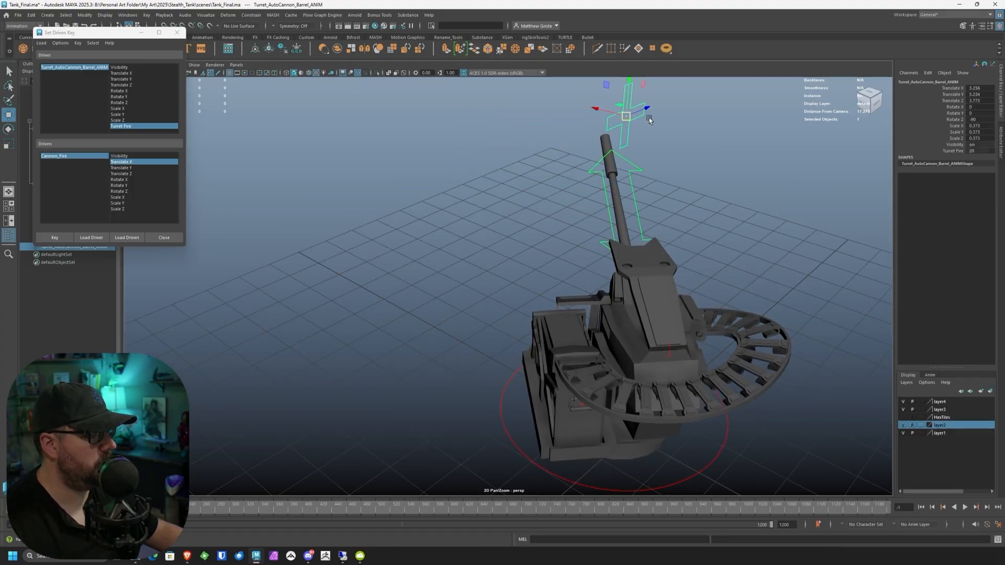
middle_drag(970, 153, 945, 151)
key(ctrl+z)
key(ctrl+z)
key(ctrl+z)
key(ctrl+z)
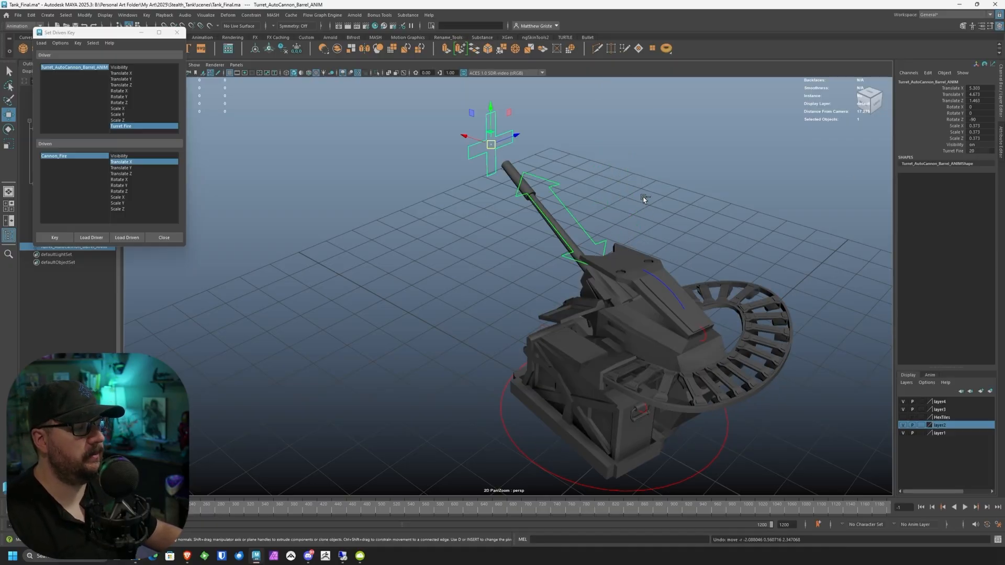
alt+drag(627, 189, 409, 191)
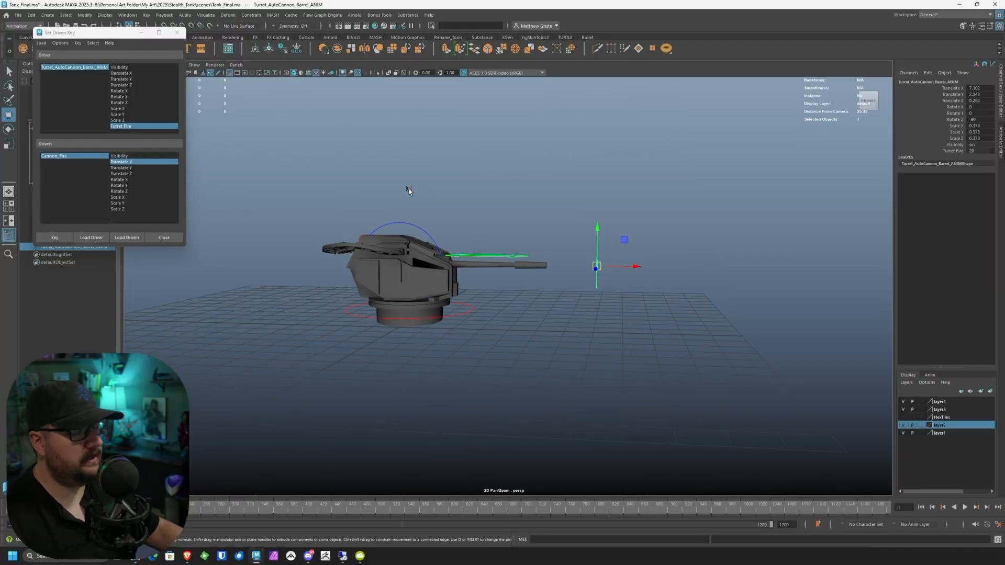
alt+right_drag(442, 171, 588, 201)
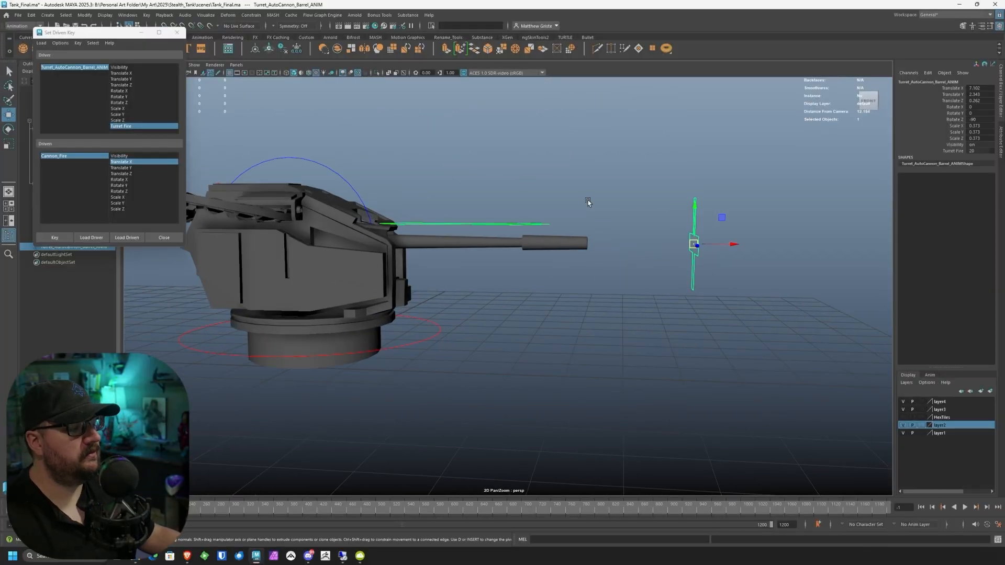
alt+drag(588, 200, 470, 220)
alt+drag(670, 230, 613, 270)
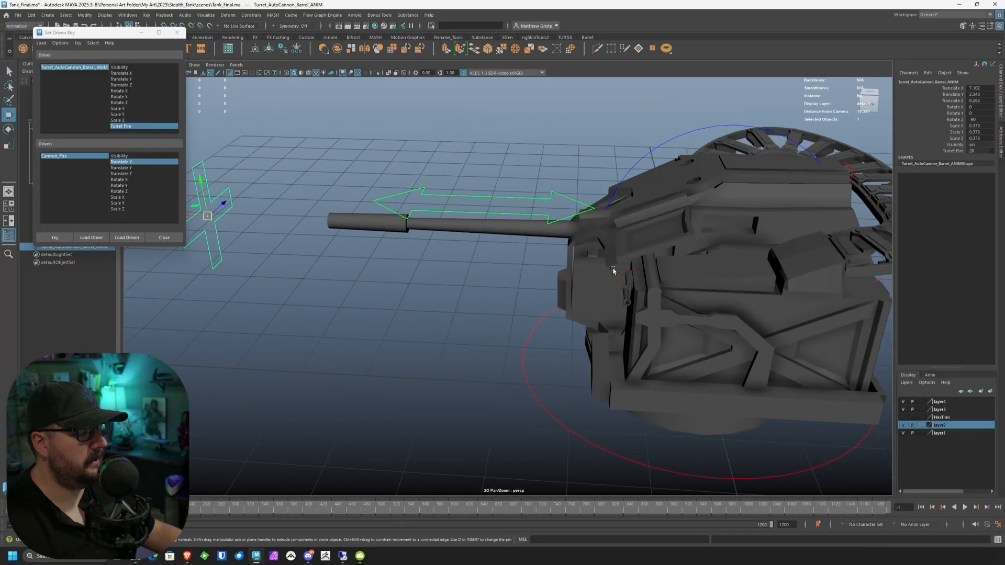
alt+right_drag(642, 273, 531, 245)
alt+middle_drag(497, 248, 542, 236)
alt+drag(543, 236, 604, 250)
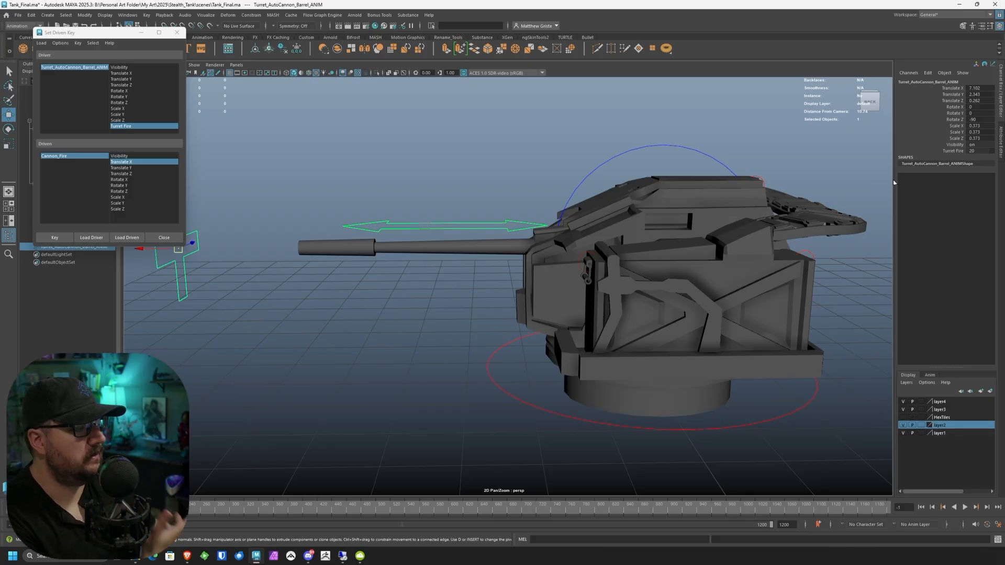
Step: Add a keyable float attribute Handle Flip to Turret_AutoCannon_Barrel_ANIM with minimum 0, maximum 25 and default 0
click(927, 72)
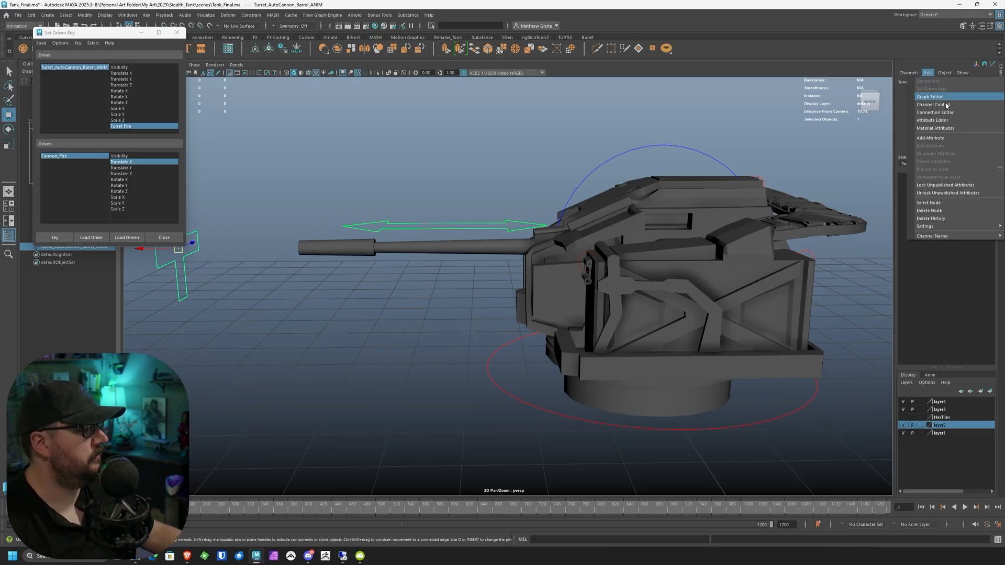
click(927, 138)
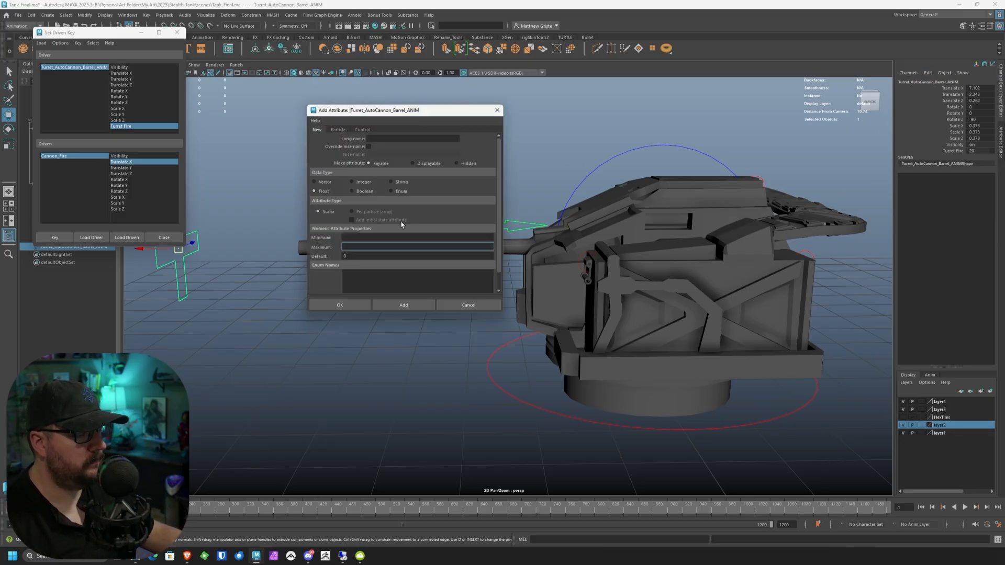
click(380, 138)
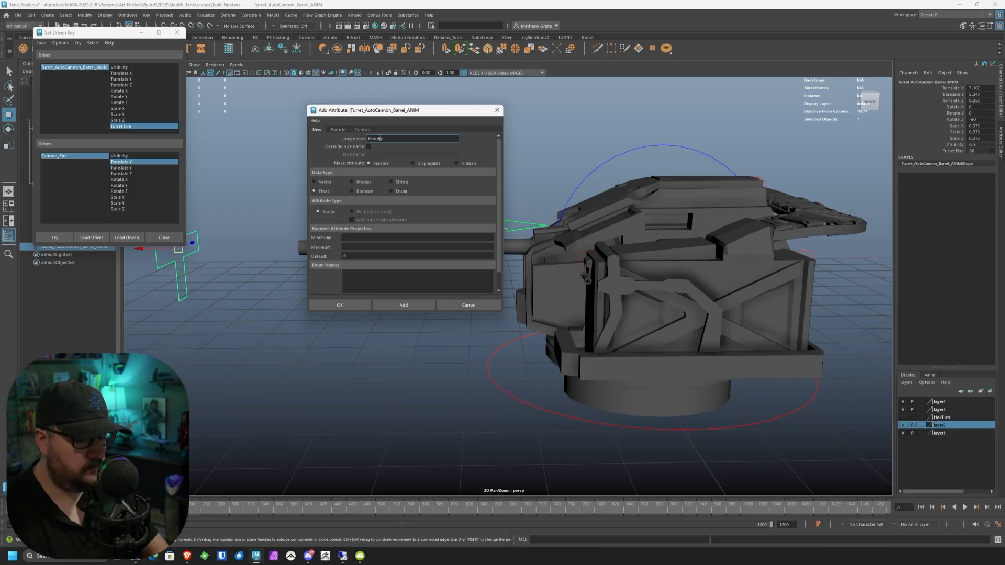
click(356, 238)
key(Tab)
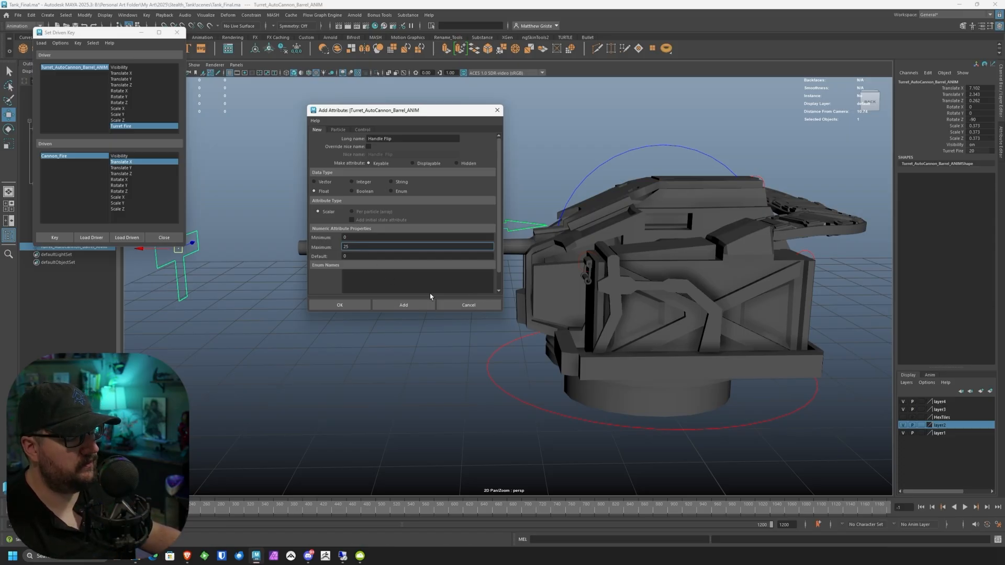
click(414, 306)
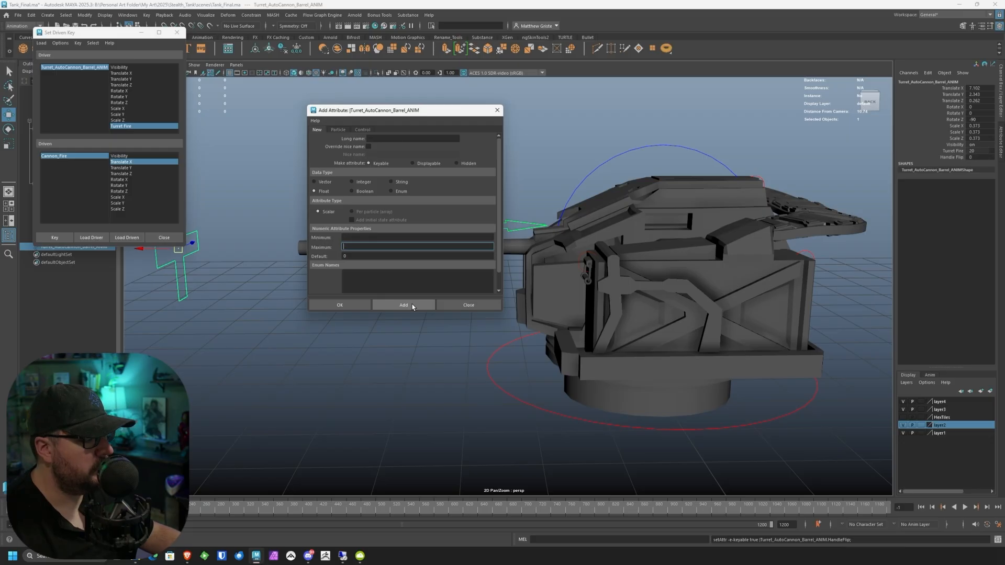
click(468, 300)
Step: Reload Turret_AutoCannon_Barrel_ANIM as the driver and choose Handle Flip as the driving attribute
alt+drag(465, 195, 378, 248)
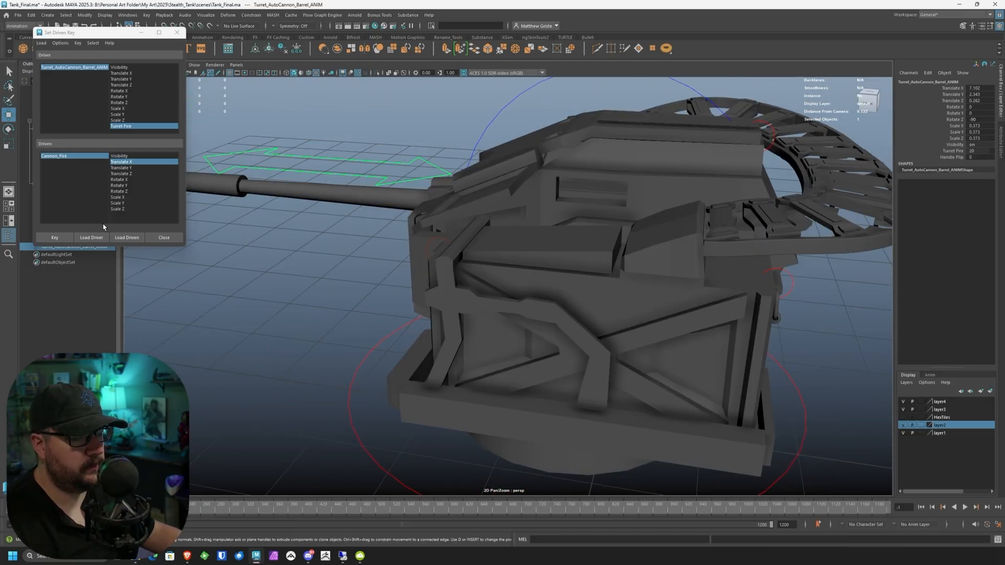
scroll(278, 185, down, 5)
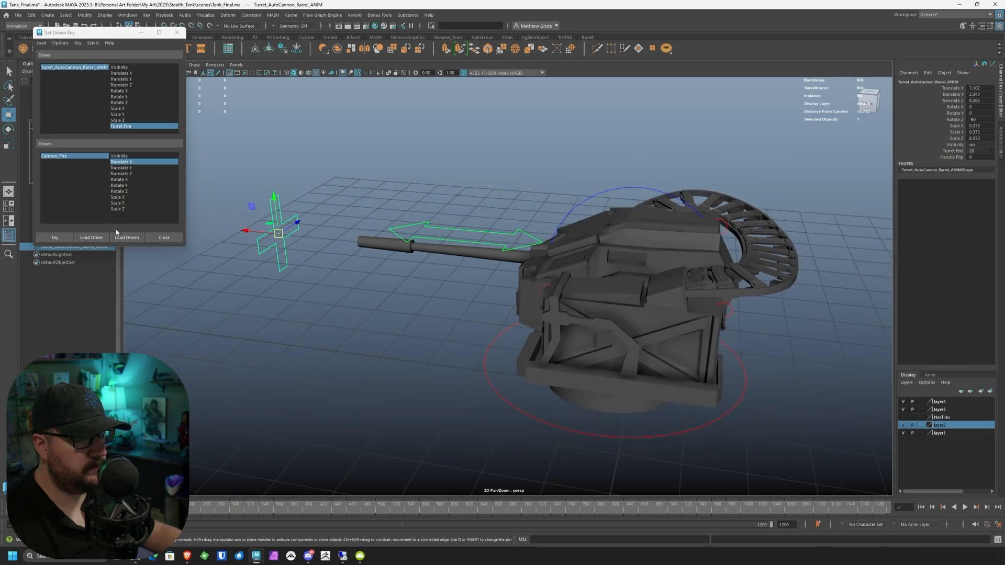
click(107, 233)
click(133, 127)
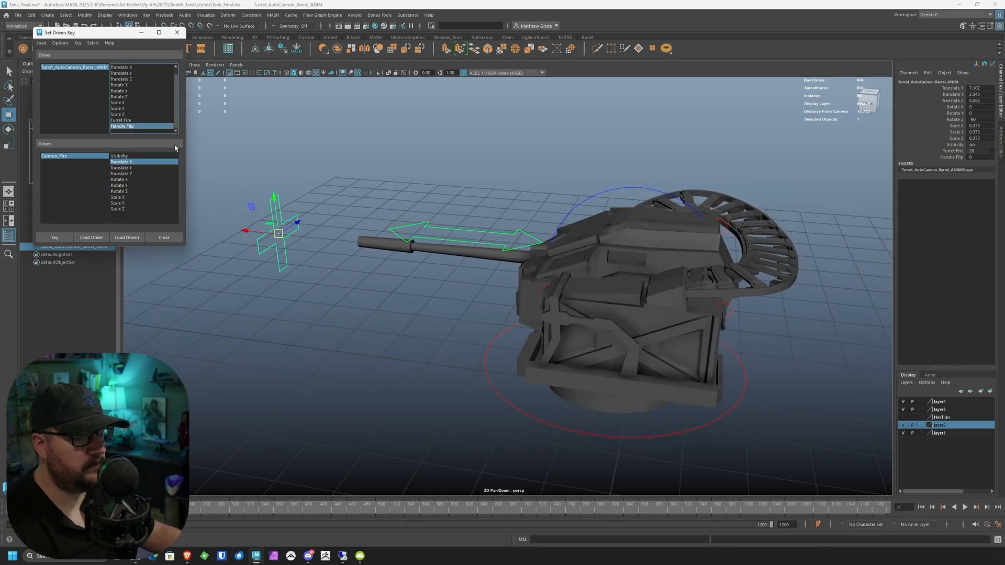
Step: Load the Front_Handle and Rear_Handle control curves on the turret's side box as the driven objects
scroll(217, 139, up, 3)
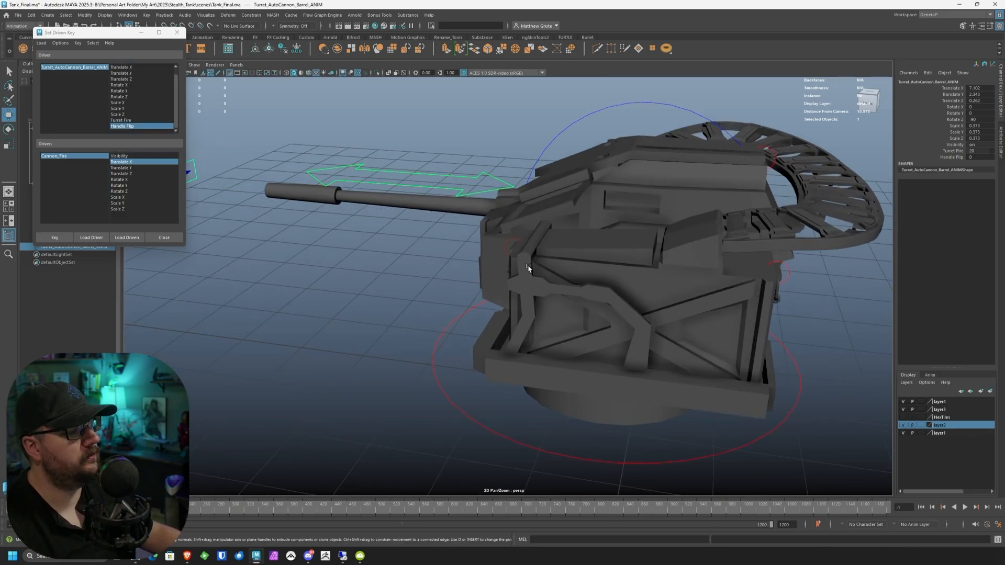
alt+drag(528, 267, 443, 244)
mouse_move(521, 246)
alt+mouse_down()
mouse_move(498, 244)
mouse_move(521, 247)
alt+mouse_up()
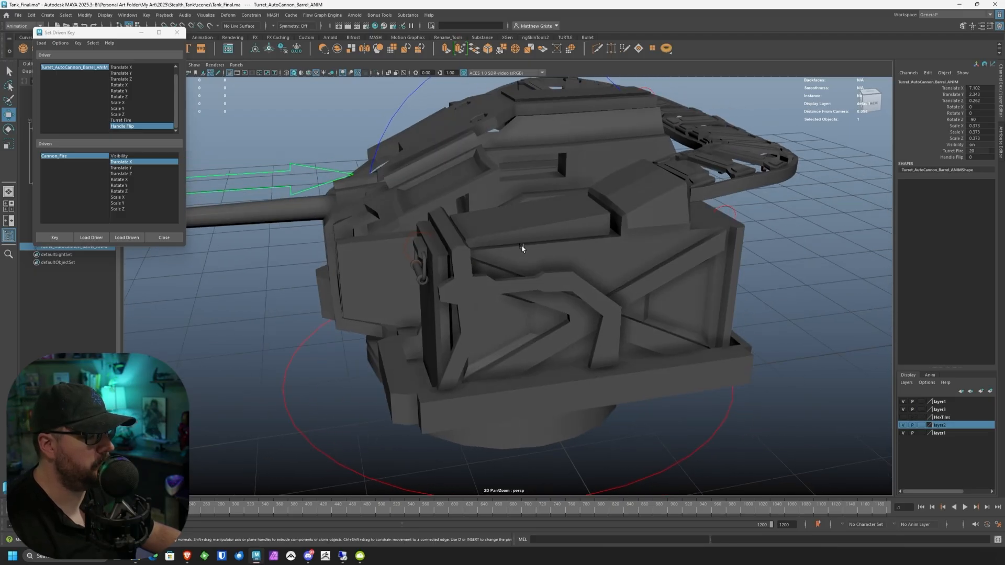
click(430, 238)
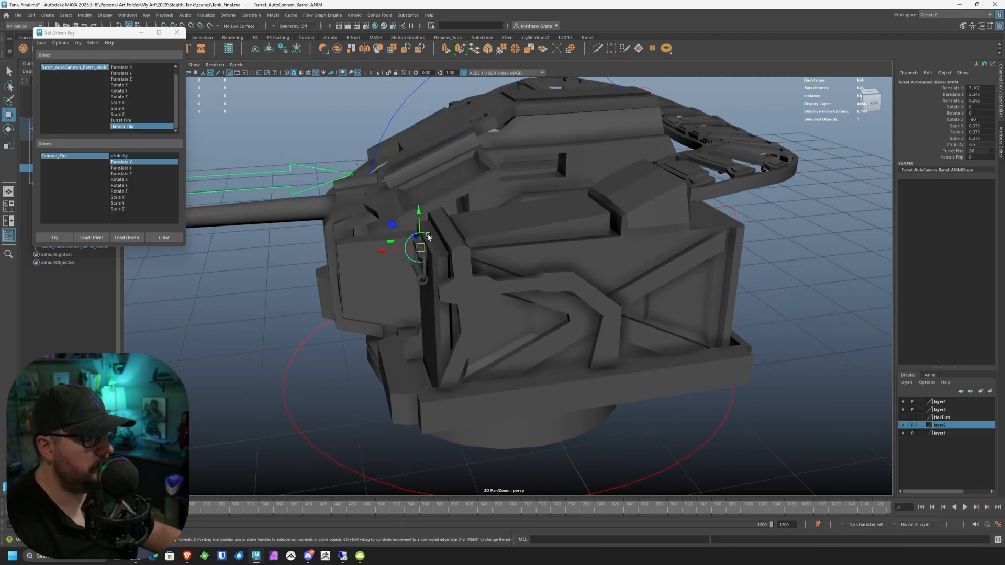
shift+click(730, 211)
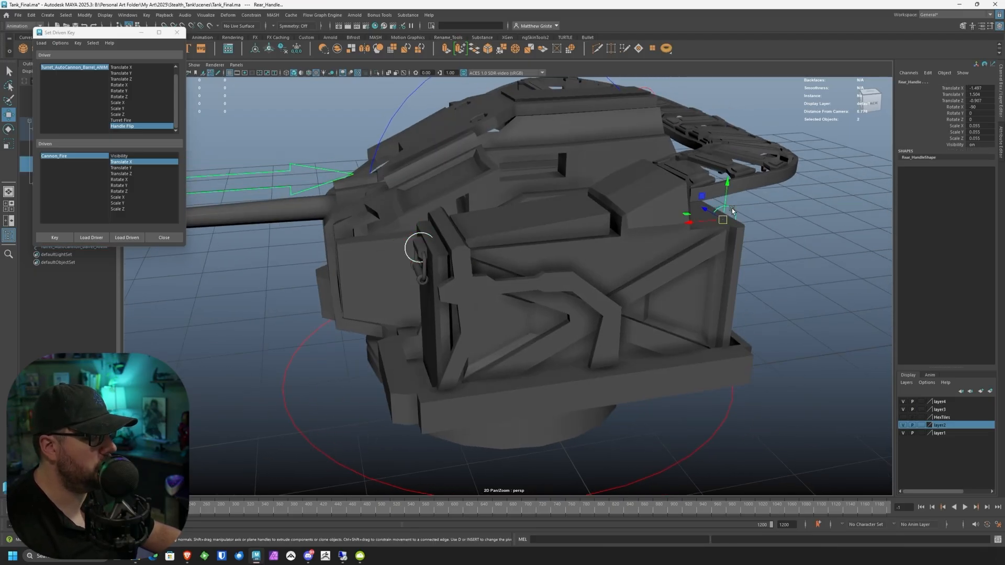
click(127, 237)
Step: Check the rotation axes of the Front_Handle and Rear_Handle controls with the Rotate tool
click(62, 156)
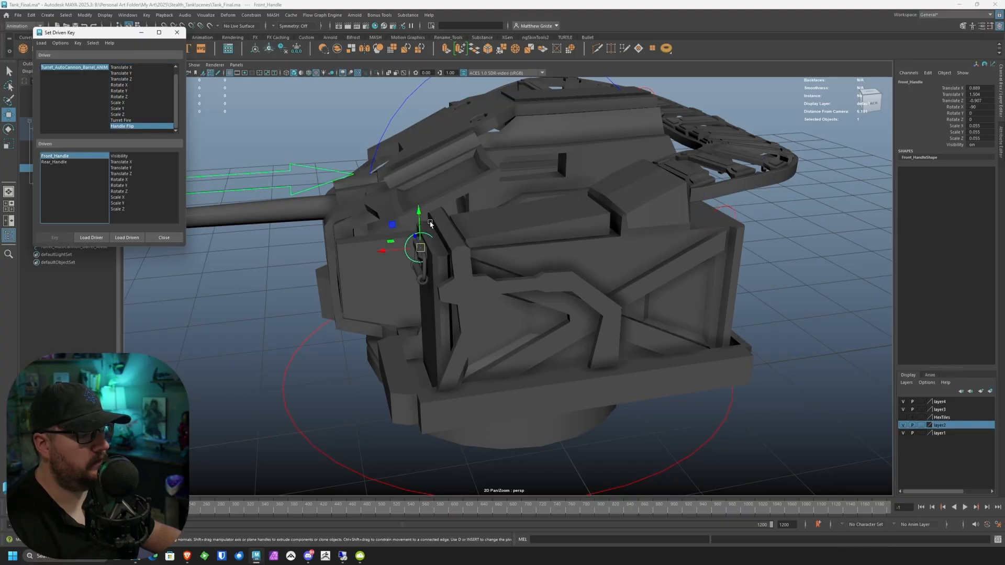
click(410, 235)
key(r)
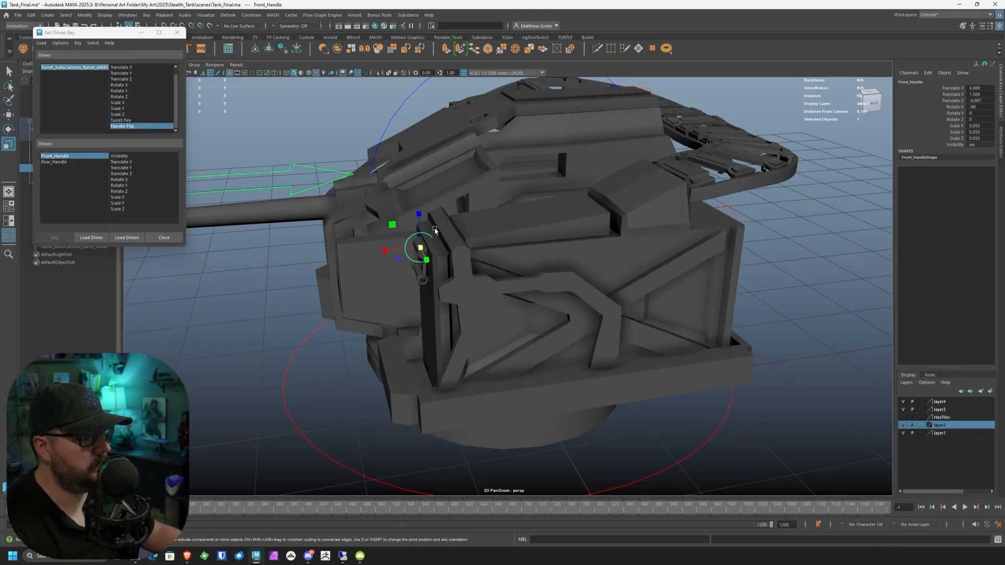
key(e)
drag(406, 221, 463, 230)
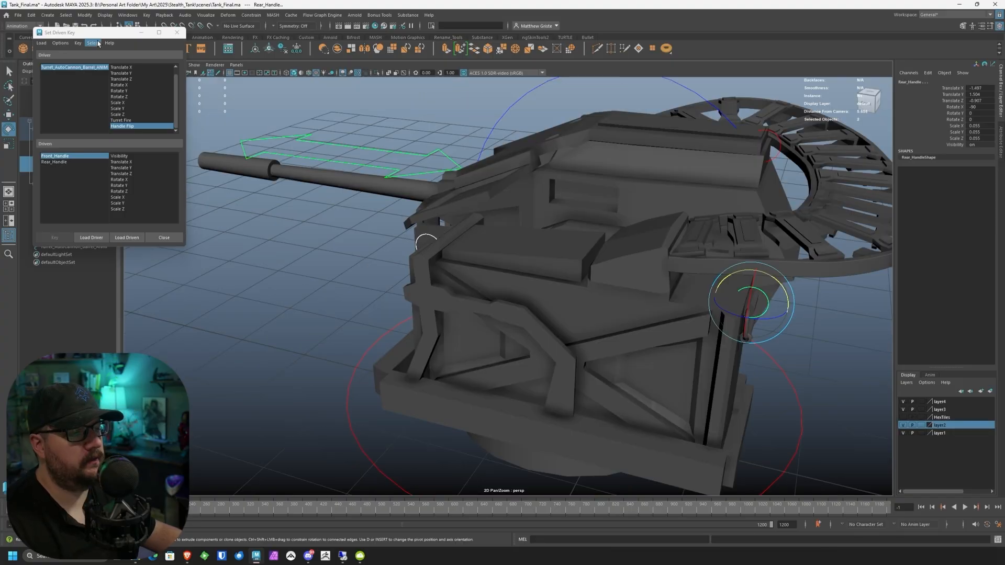
Step: Key Rotate Z of both Front_Handle and Rear_Handle at their rest position against Handle Flip at 0
click(62, 157)
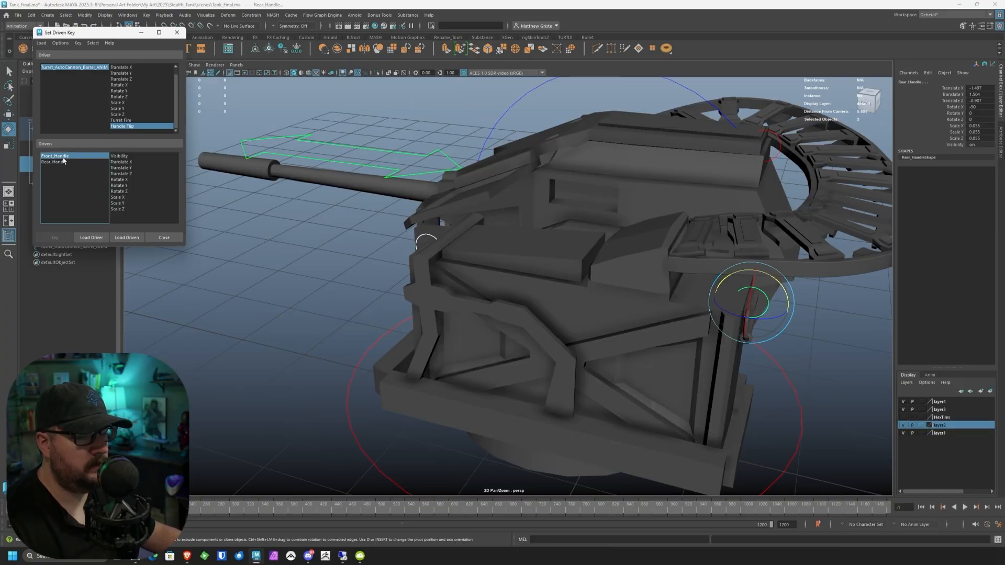
shift+click(60, 162)
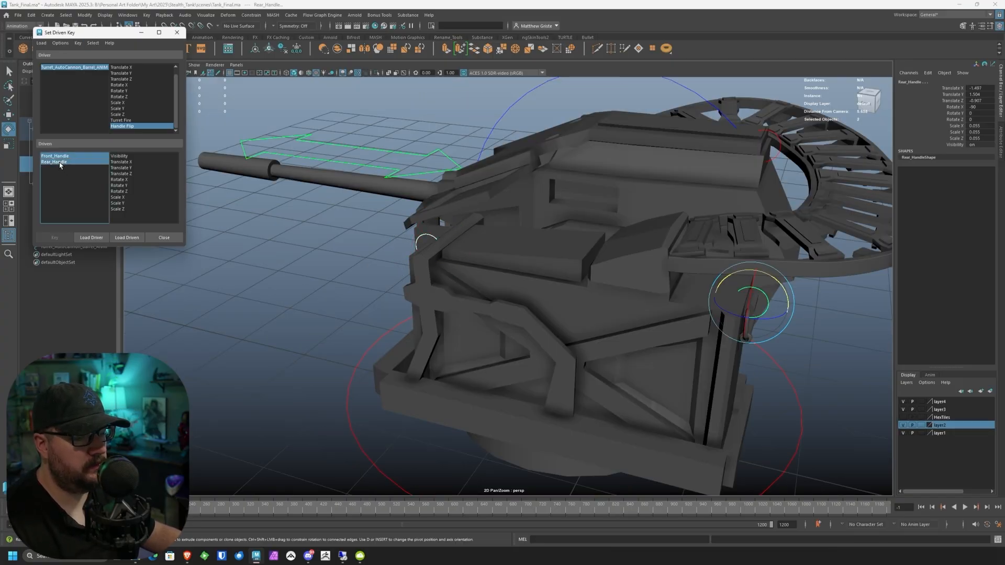
click(125, 192)
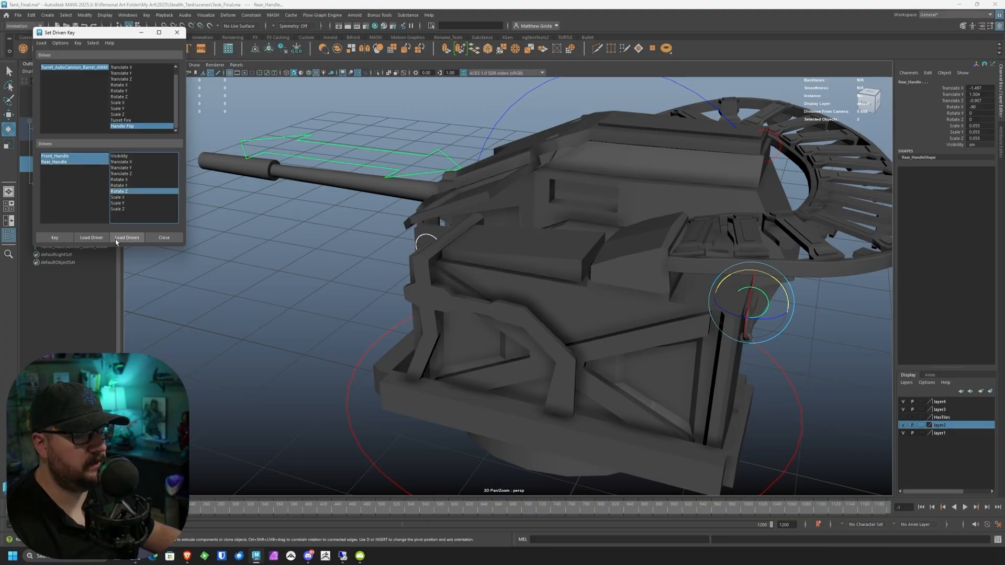
click(62, 240)
Step: Set Handle Flip to 25 on Turret_AutoCannon_Barrel_ANIM
scroll(267, 209, down, 2)
alt+middle_drag(266, 209, 328, 241)
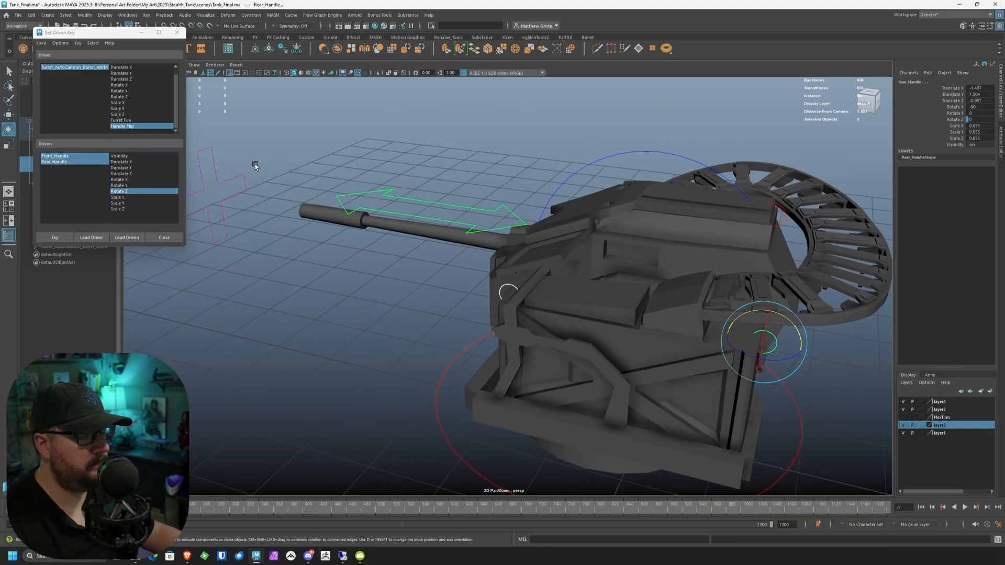
click(243, 177)
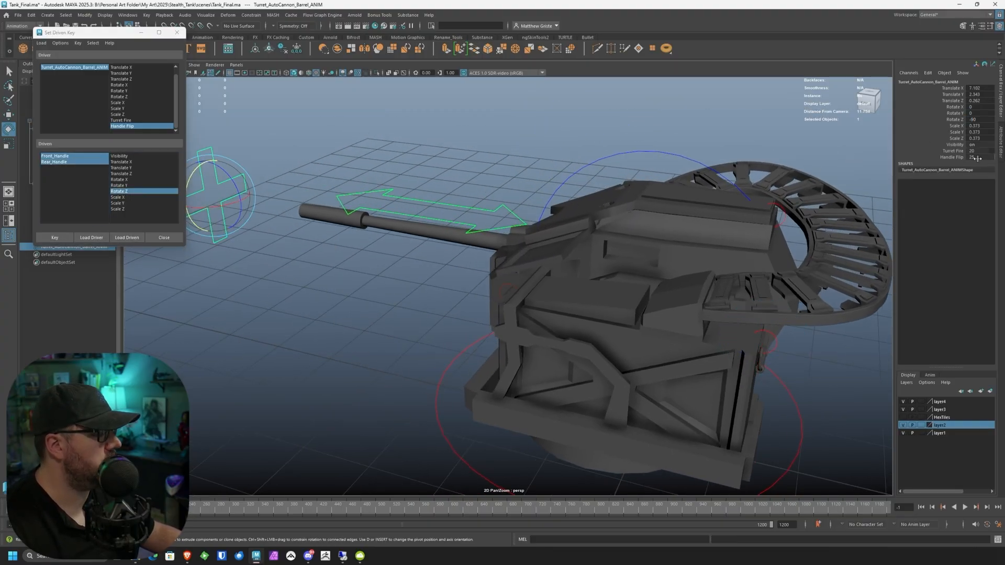
alt+middle_drag(856, 157, 682, 141)
alt+drag(445, 220, 513, 276)
scroll(513, 275, up, 3)
alt+middle_drag(513, 275, 486, 270)
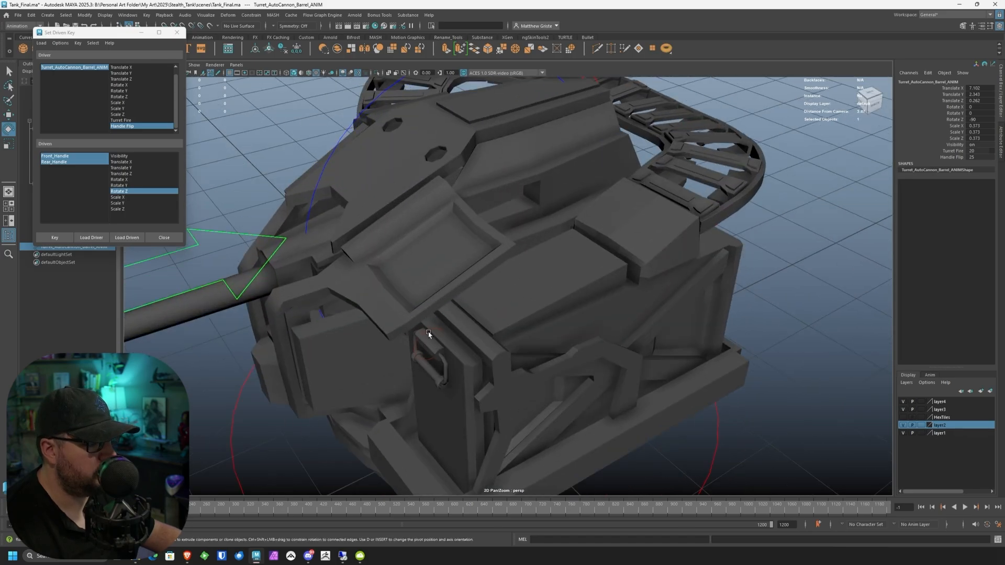
Step: Flip up Front_Handle to a Rotate Z of about 78 and Rear_Handle to about -92.6, and key both driven rotations
click(425, 331)
drag(425, 331, 459, 318)
alt+drag(544, 314, 440, 261)
alt+middle_drag(505, 294, 374, 272)
scroll(374, 272, up, 1)
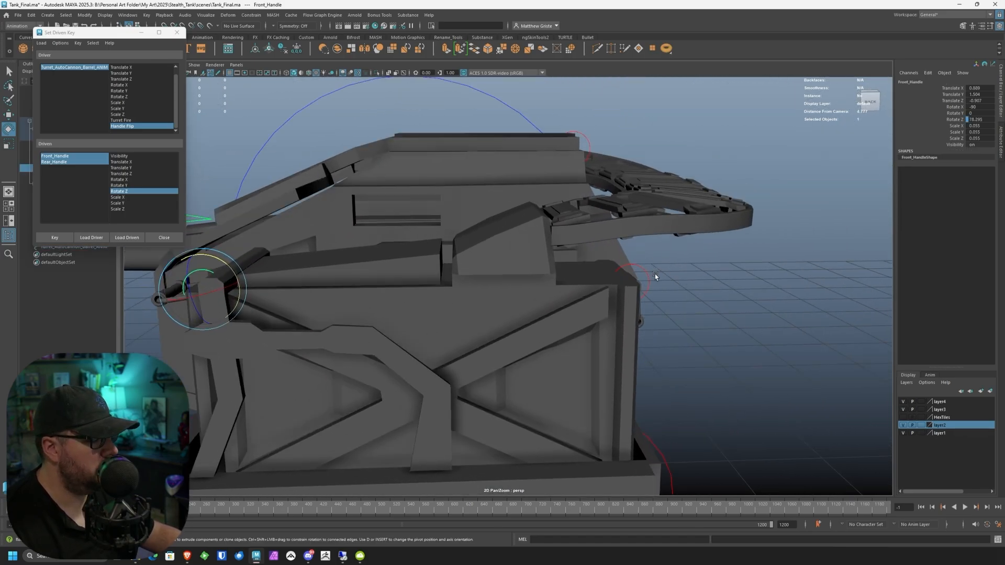
click(649, 273)
drag(644, 252, 596, 257)
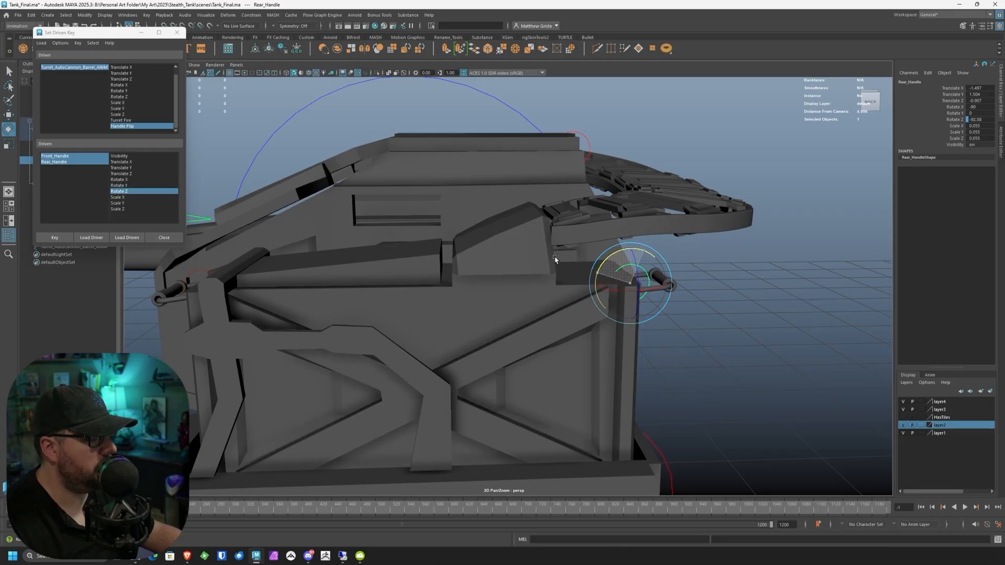
click(59, 239)
Step: Test the driven handles by scrubbing Handle Flip on Turret_AutoCannon_Barrel_ANIM and return it to 0
scroll(492, 221, down, 5)
alt+middle_drag(491, 222, 591, 233)
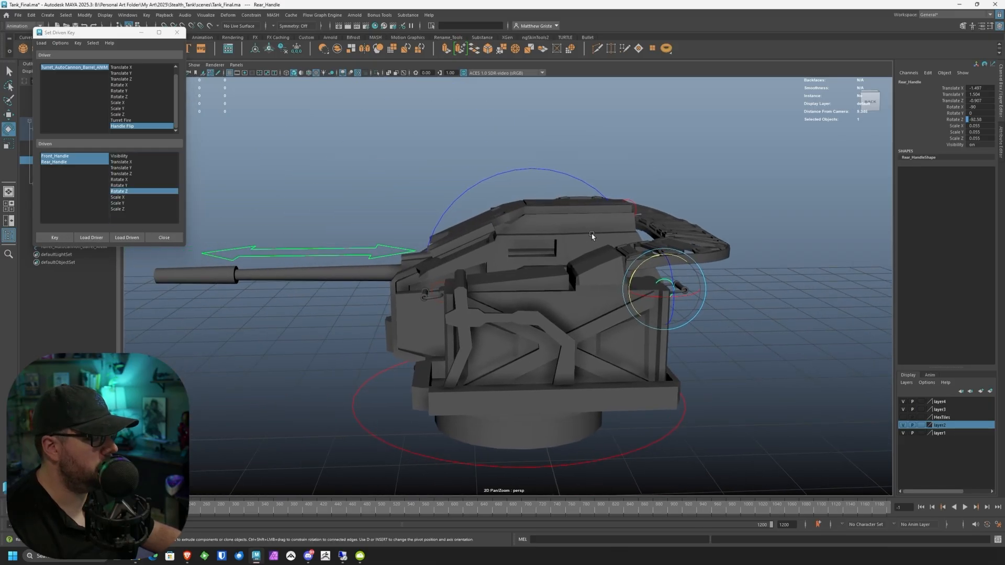
mouse_move(513, 233)
alt+mouse_down()
mouse_move(592, 269)
mouse_move(503, 248)
alt+mouse_up()
scroll(503, 248, down, 3)
alt+middle_drag(503, 248, 583, 241)
scroll(523, 238, down, 4)
click(354, 253)
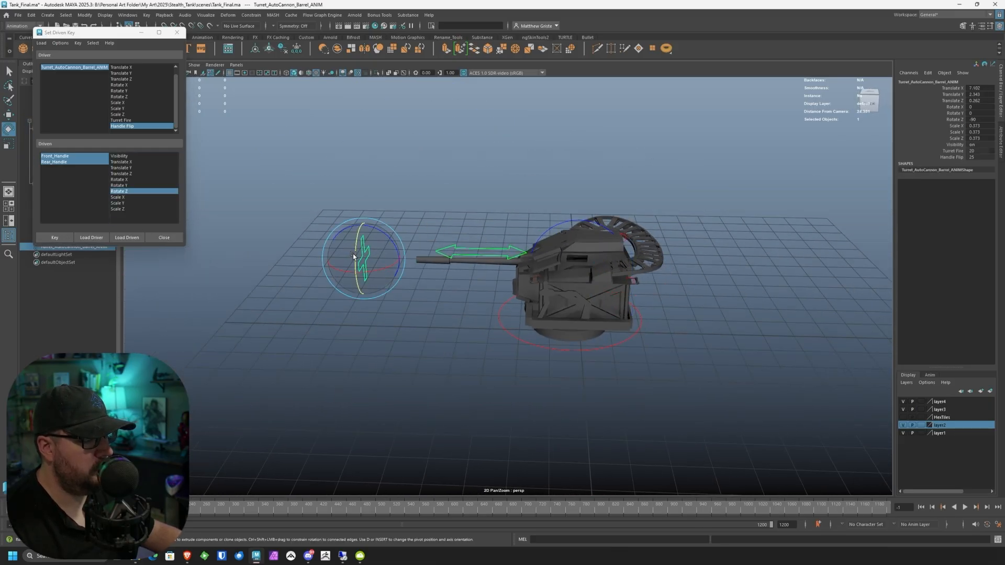
alt+drag(354, 253, 401, 239)
scroll(401, 239, up, 4)
alt+middle_drag(401, 239, 463, 239)
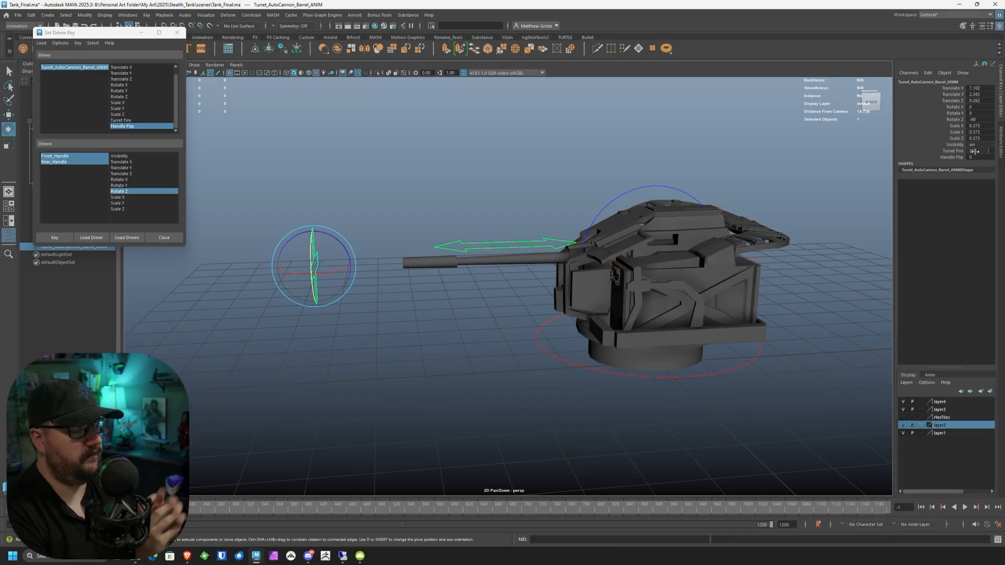
Step: Close the Set Driven Key window
alt+drag(625, 228, 612, 228)
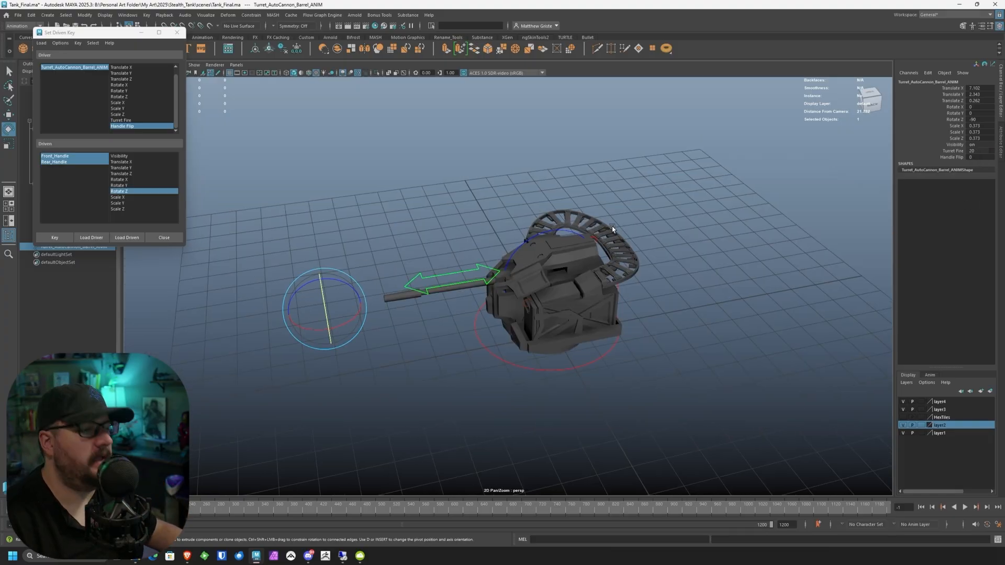
click(176, 33)
scroll(371, 256, down, 1)
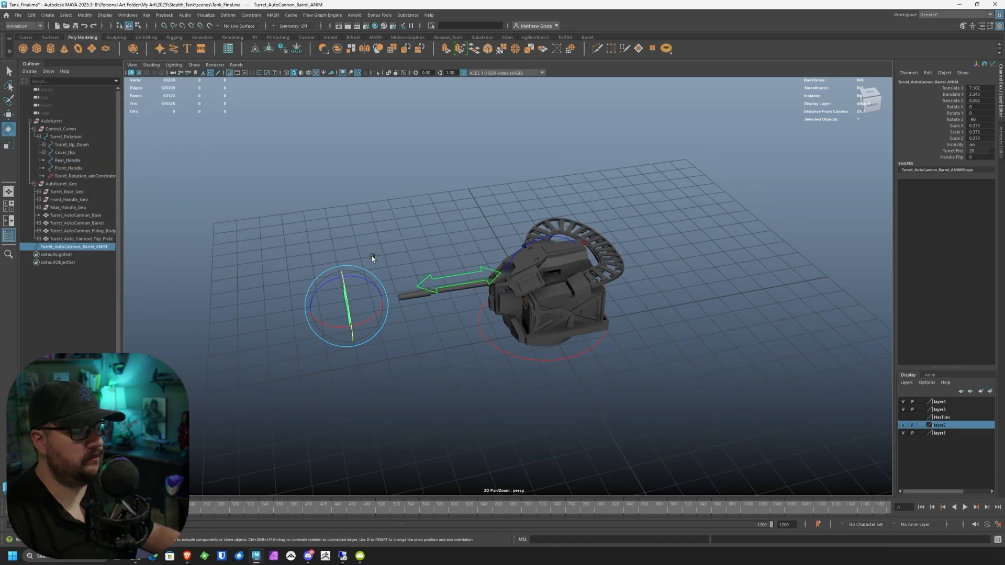
Step: Move Turret_AutoCannon_Barrel_ANIM to about X 3.84, Y 4.11, Z -5.93 and key all its channels at the start of the timeline
alt+drag(371, 256, 324, 237)
click(358, 259)
click(376, 277)
key(w)
key(ctrl+z)
scroll(478, 301, down, 2)
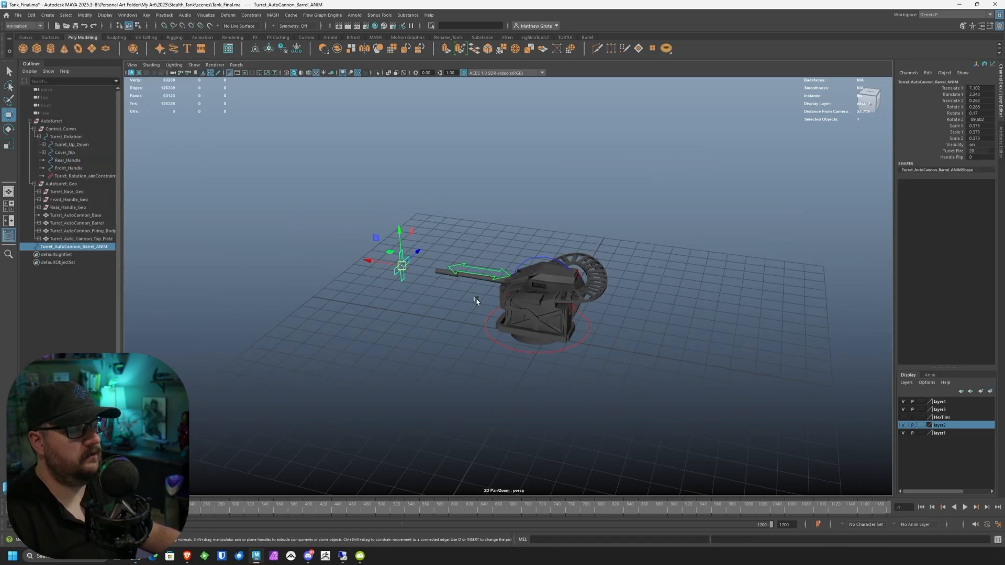
alt+drag(478, 300, 390, 369)
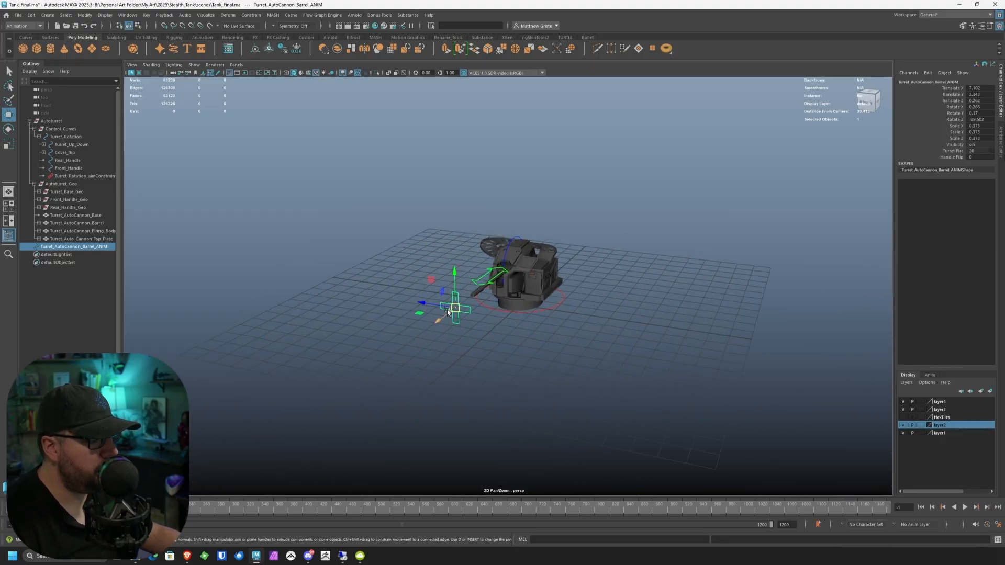
drag(447, 311, 603, 269)
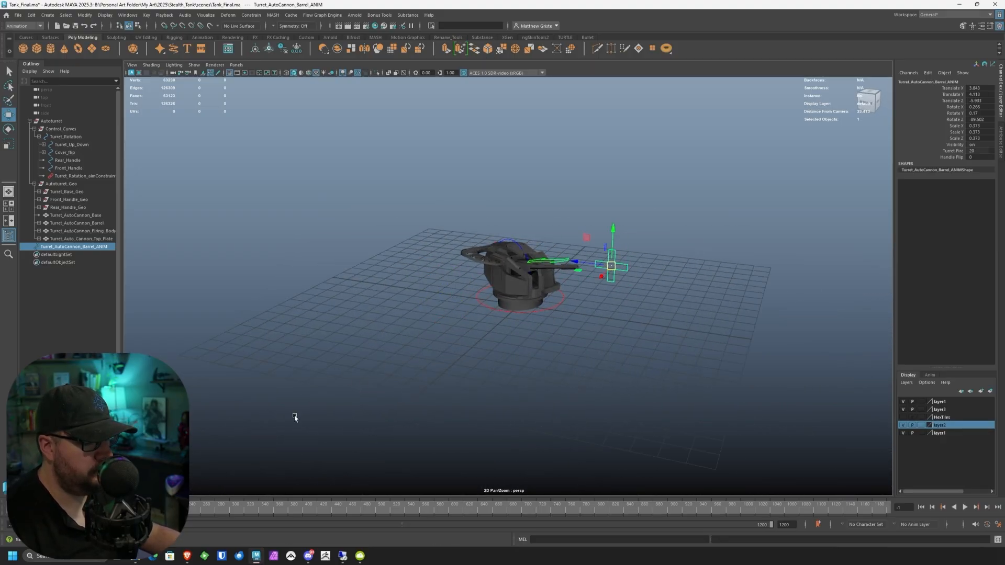
key(s)
Step: Advance to frame 180 and move Turret_AutoCannon_Barrel_ANIM across the turret to about X 5.67, Y 4.61, Z 9.79, keying the new position
key(alt+v)
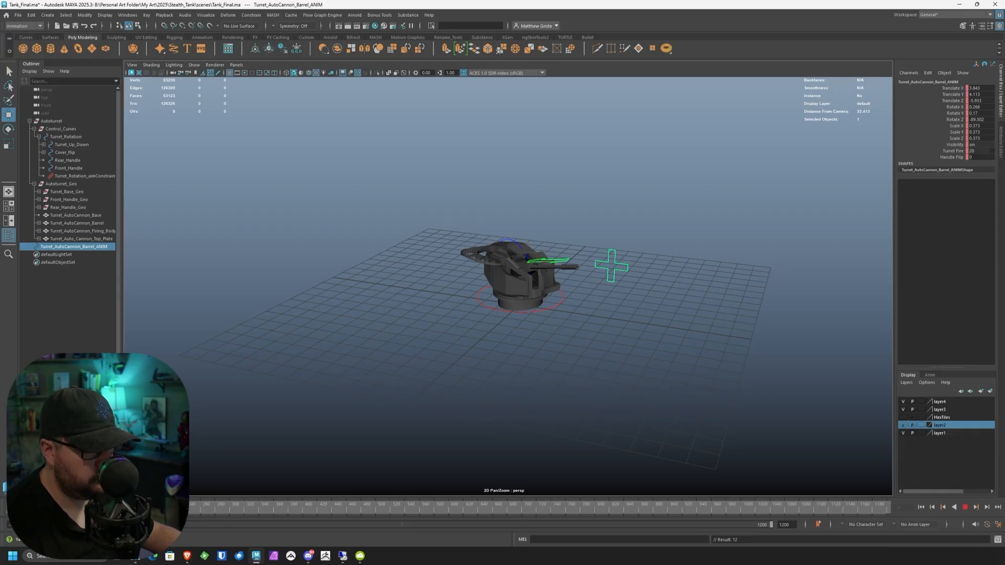
key(alt+v)
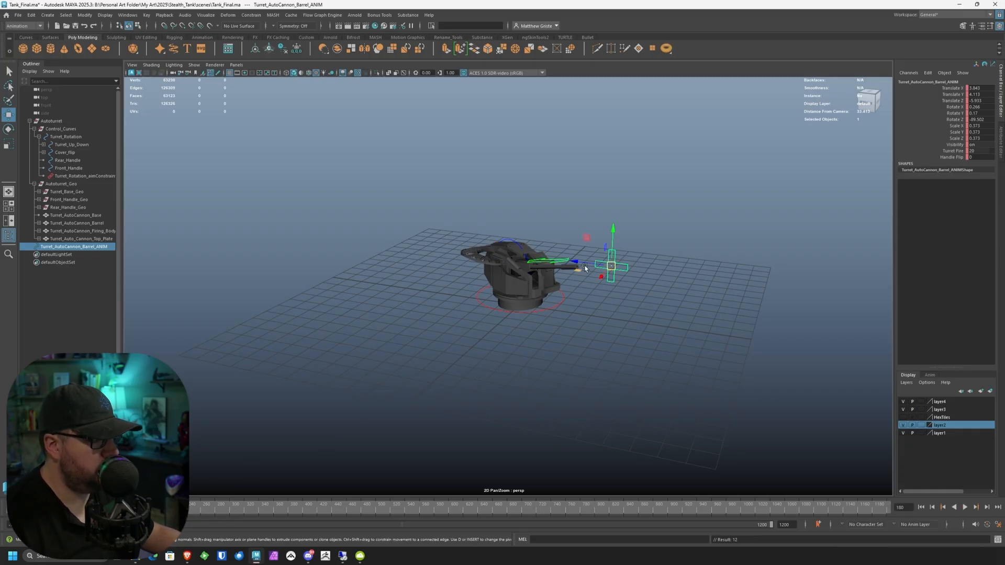
drag(611, 266, 259, 448)
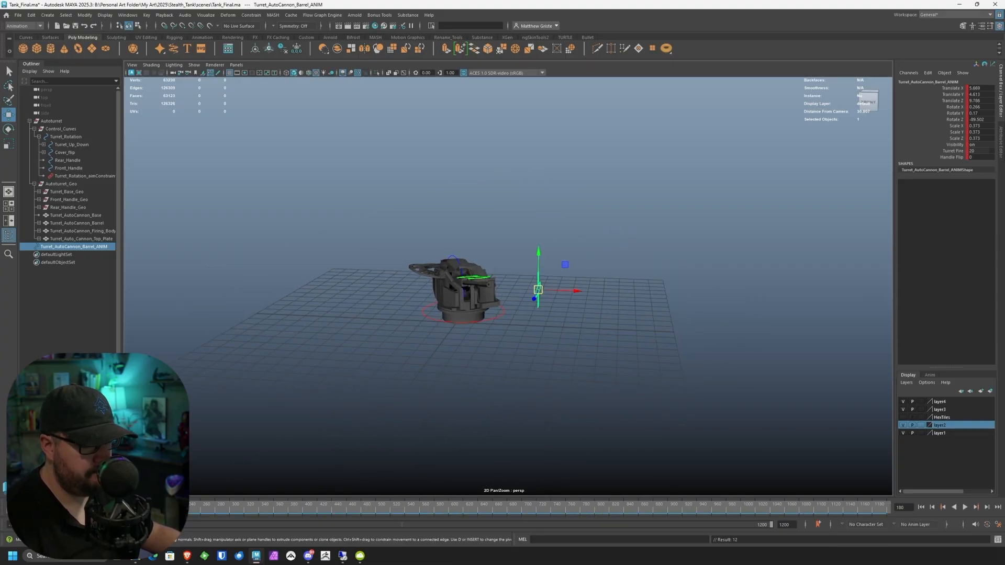
Step: Play back the turret's aim animation and inspect the turret from closer and from other angles
key(alt+v)
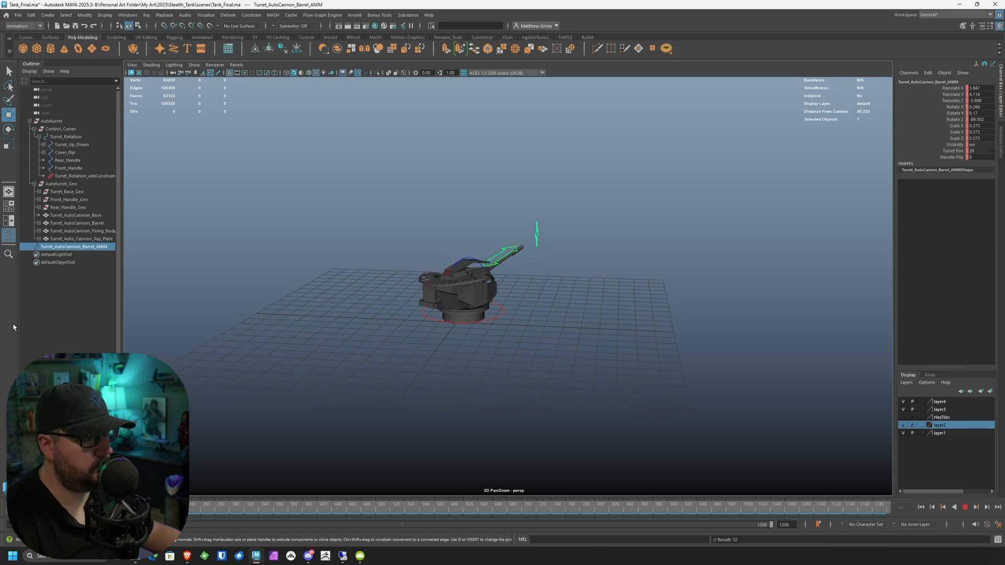
key(Escape)
scroll(444, 199, up, 5)
alt+drag(444, 199, 338, 264)
scroll(463, 272, down, 4)
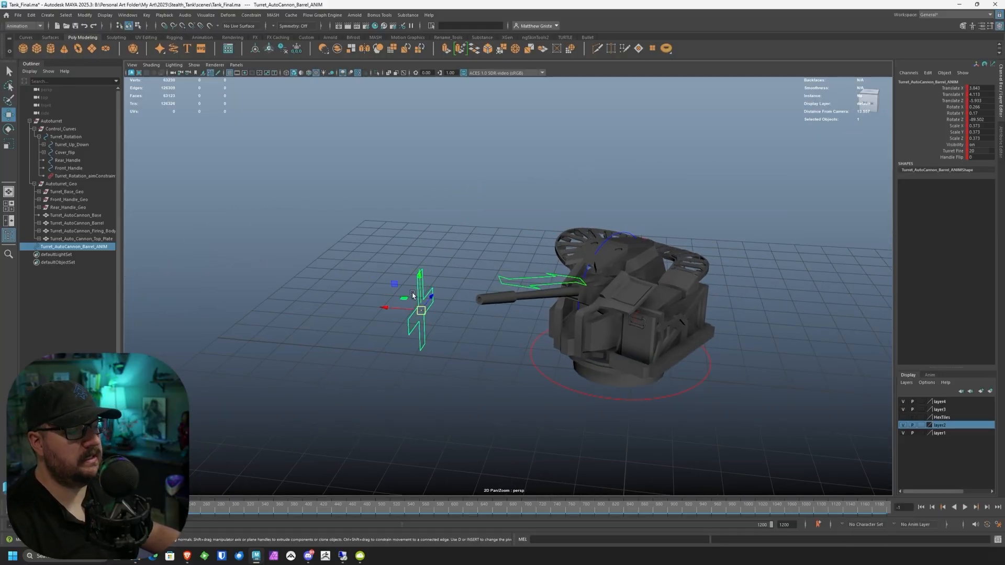
scroll(452, 297, down, 3)
alt+drag(498, 326, 460, 334)
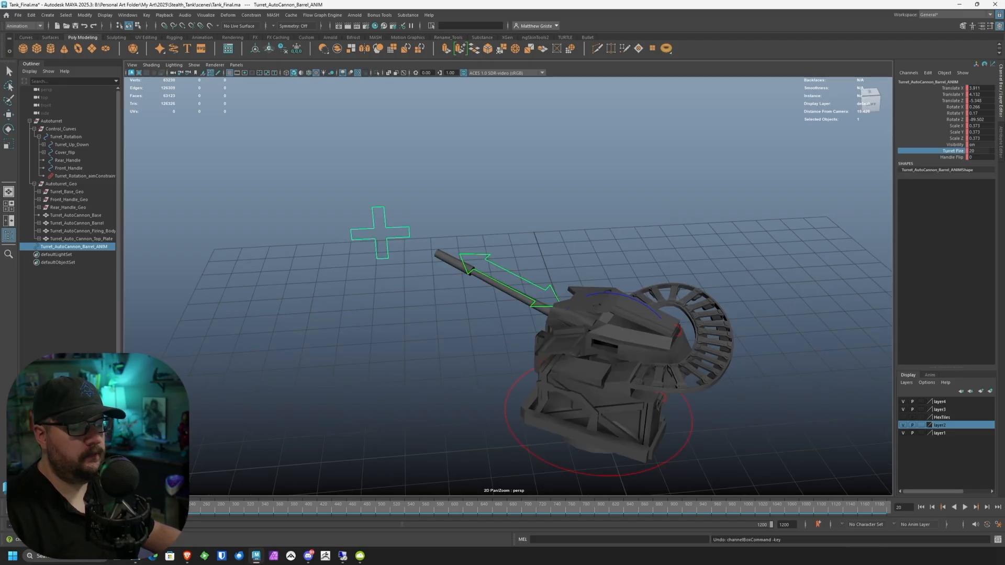
Step: Try setting Turret Fire to 0 at frame 15 without keying it, and play the animation
key(alt+v)
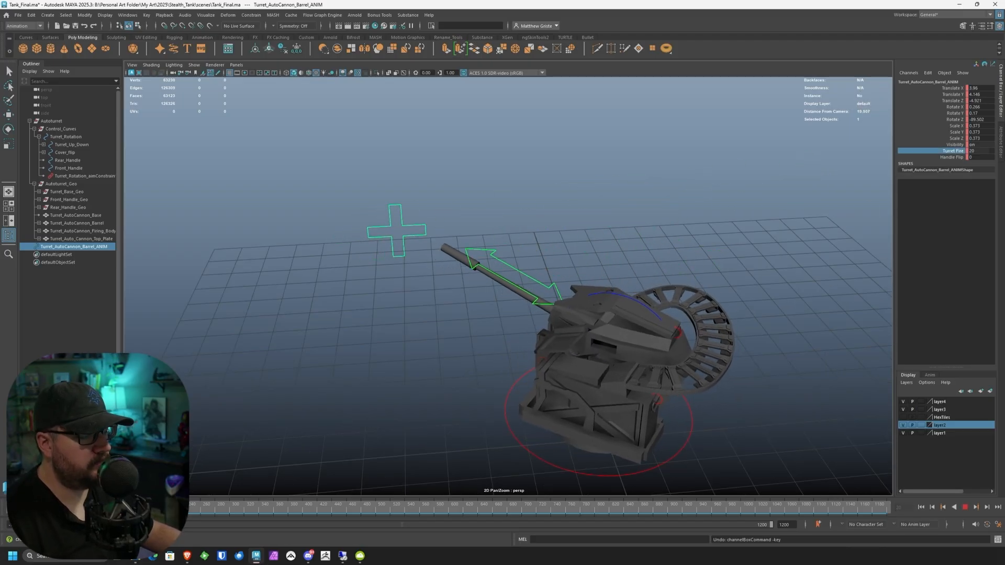
key(alt+v)
click(982, 151)
text(0)
key(Return)
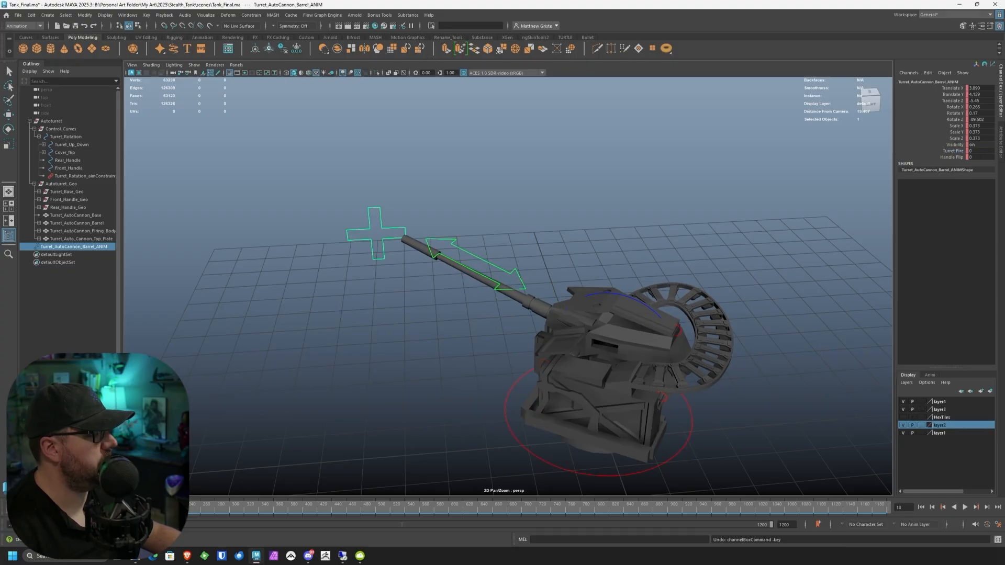
key(alt+v)
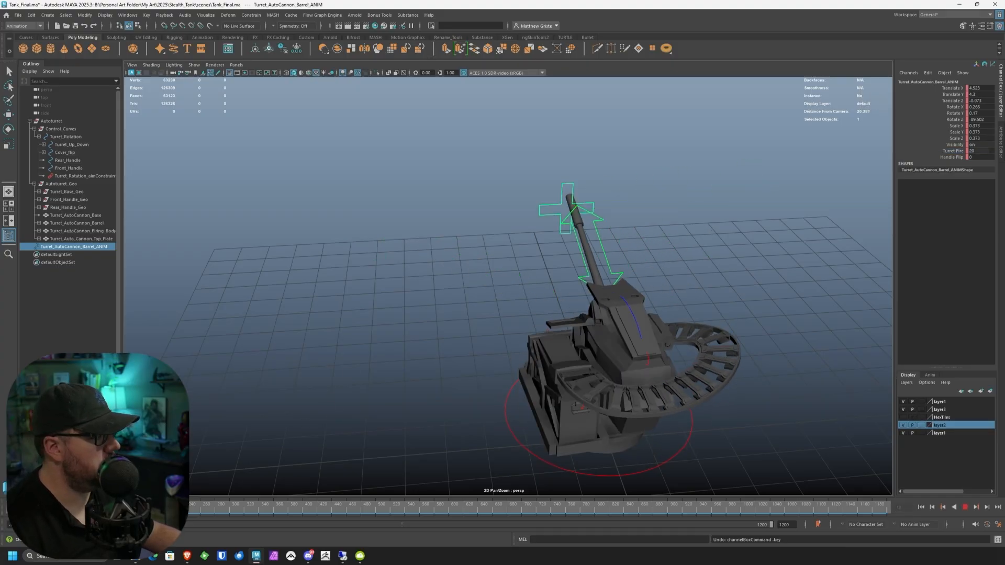
key(alt+v)
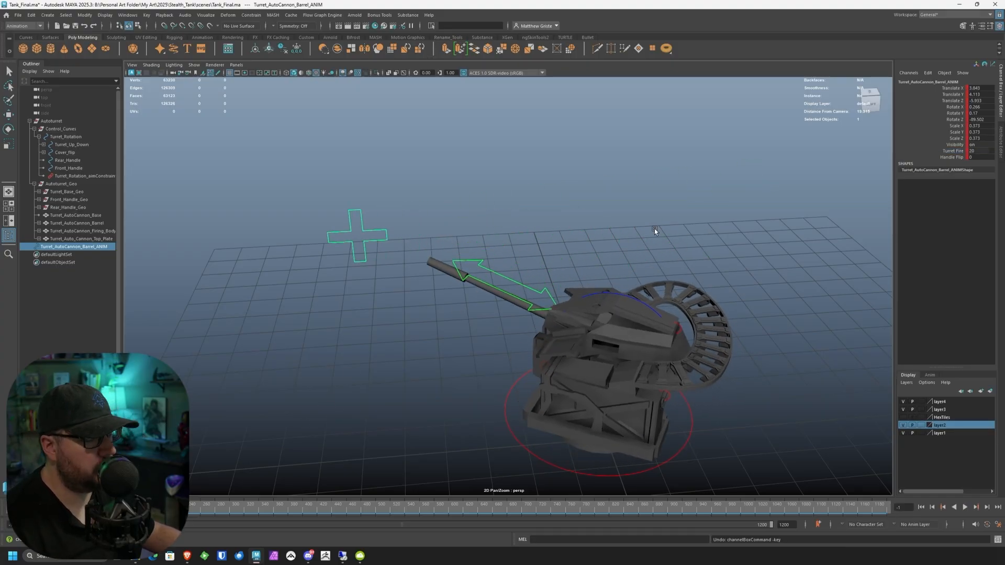
Step: Set Turret Fire to 0 at the start of the timeline and key only that attribute
middle_drag(984, 149, 997, 156)
click(955, 151)
right_click(953, 154)
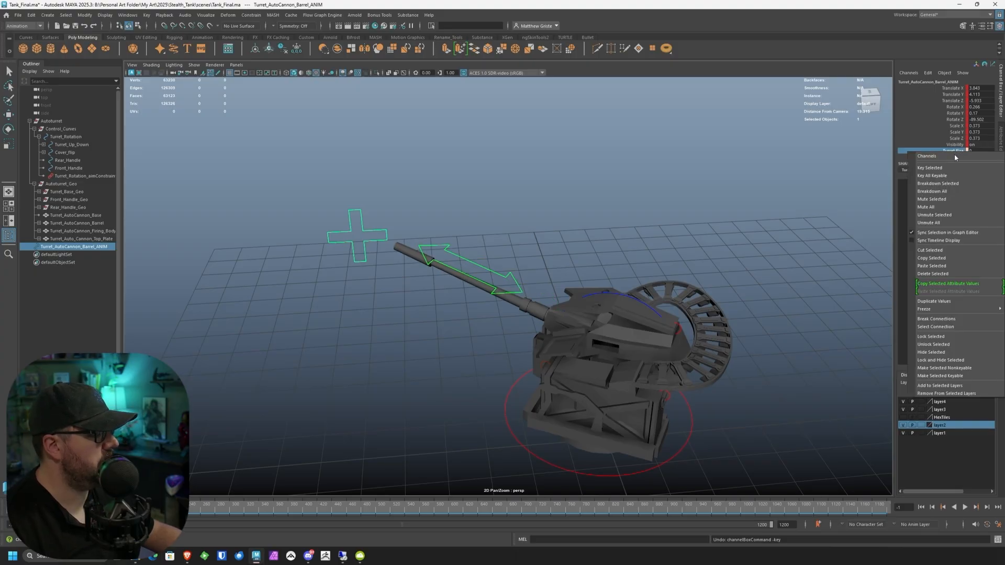
click(939, 168)
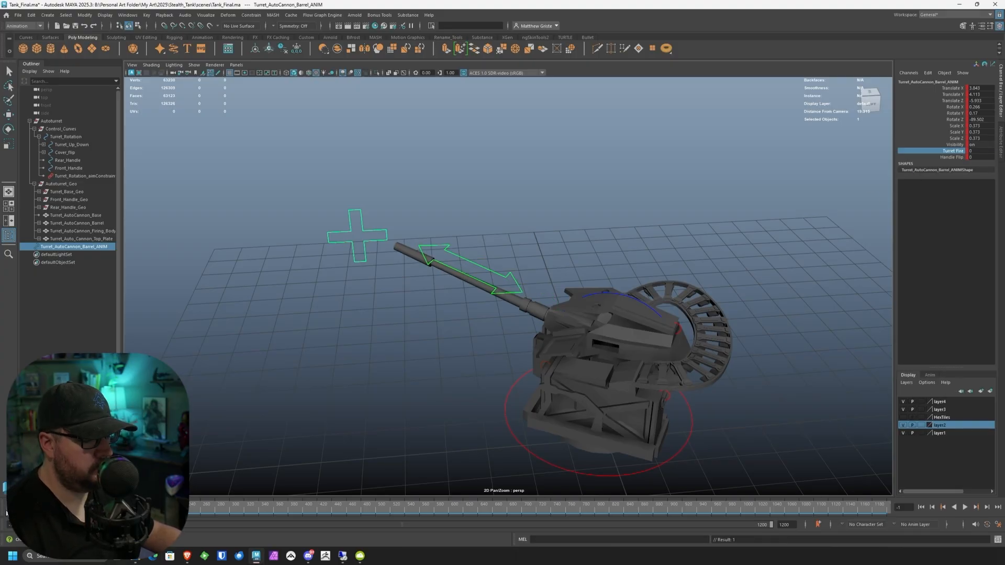
Step: Advance to frame 180, set Turret Fire to 0 and key only that attribute
key(alt+v)
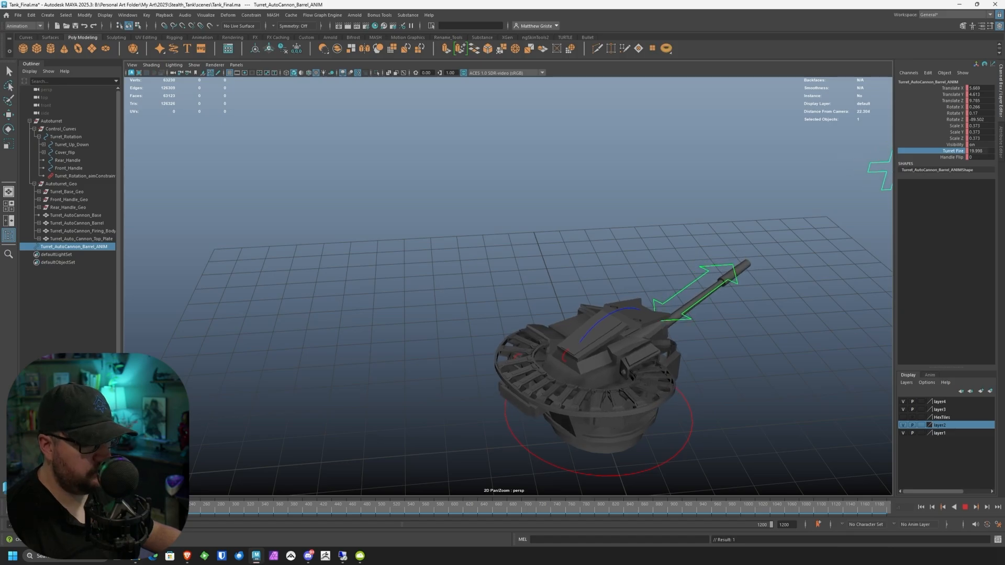
key(alt+v)
click(980, 153)
text(0)
key(Return)
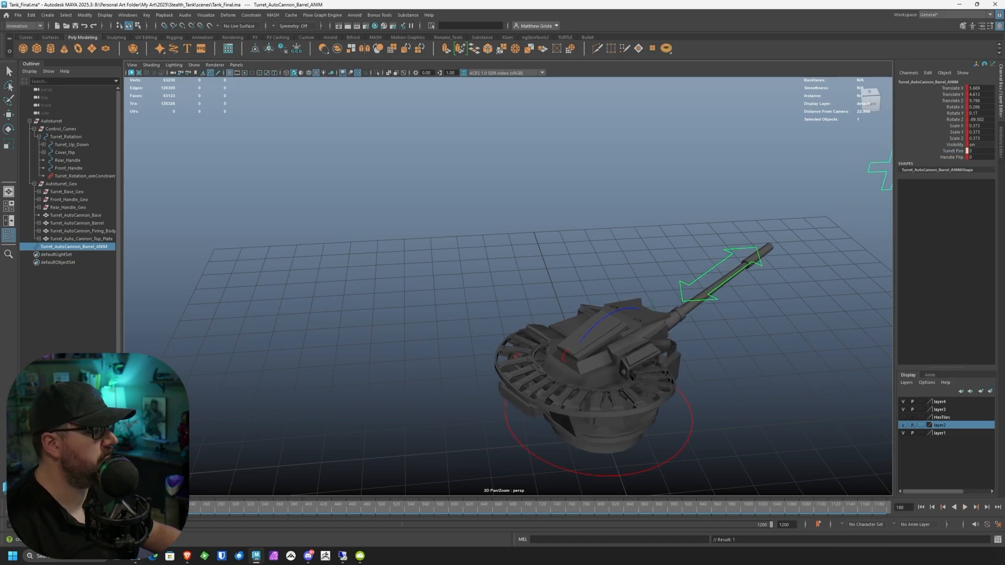
click(957, 151)
right_click(959, 150)
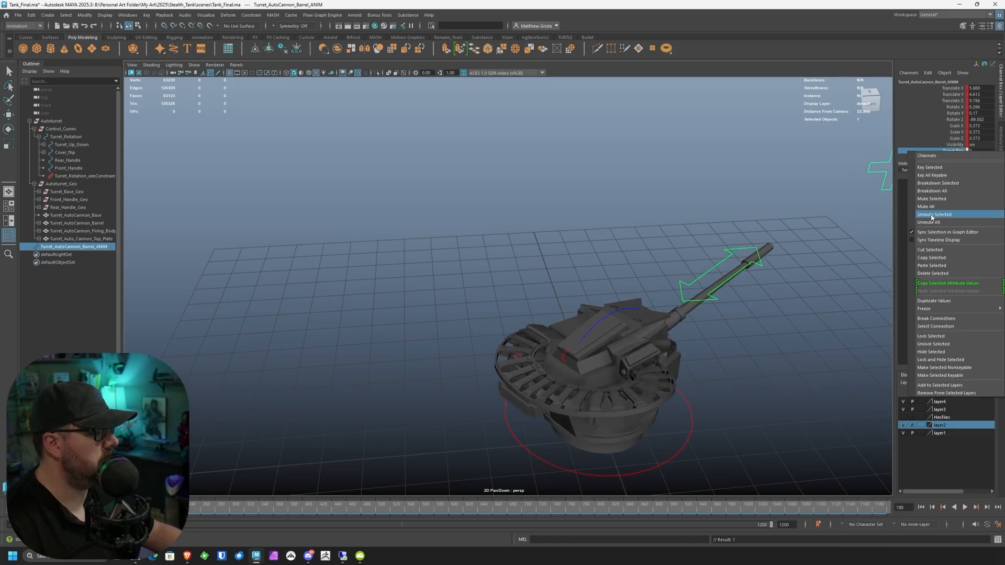
click(938, 167)
Step: Set the first recoil on the Turret Fire attribute with 25 at frame 28 and 0 at frame 33
key(alt+v)
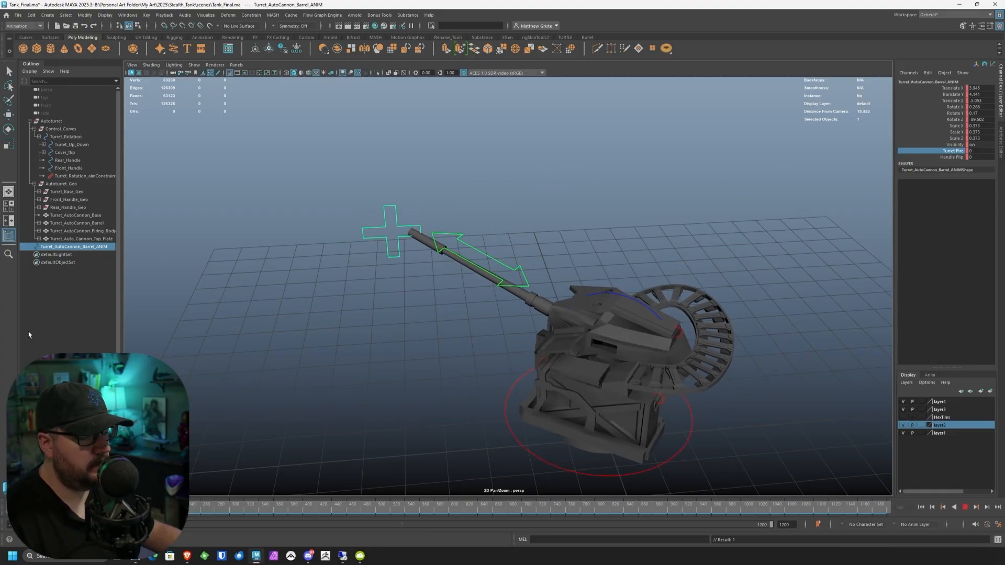
key(alt+v)
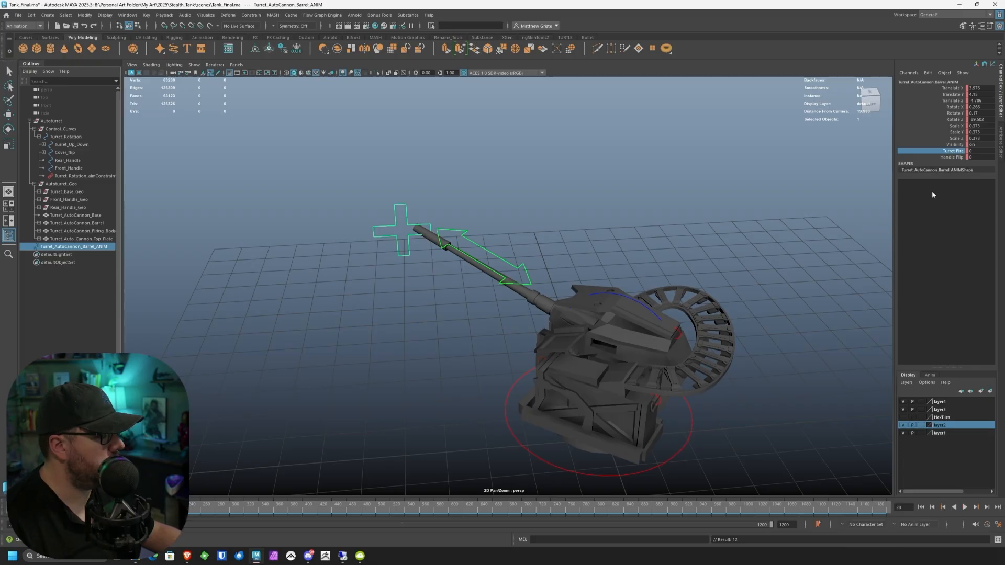
drag(976, 151, 993, 151)
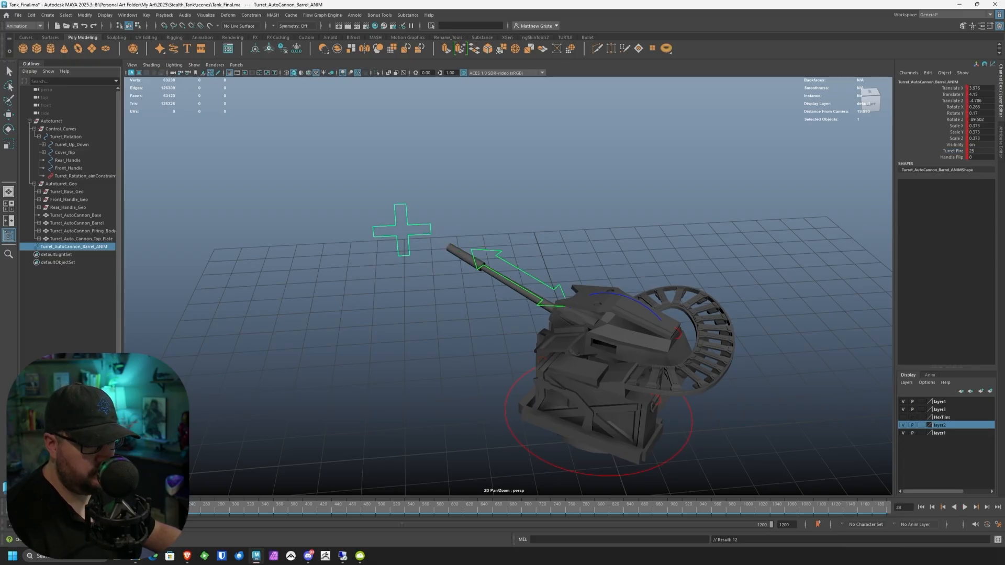
key(alt+period)
key(alt+period)
key(alt+period)
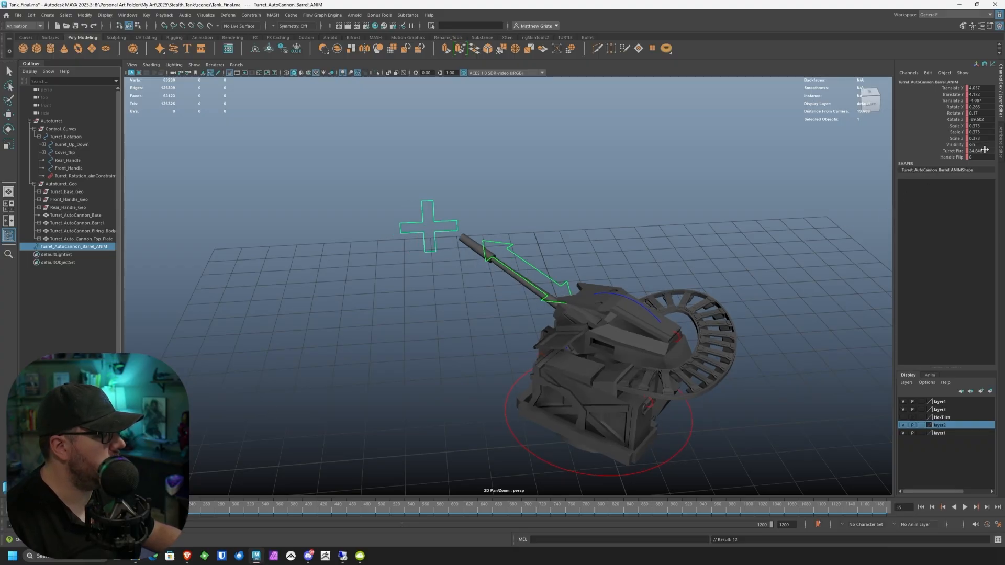
drag(984, 150, 967, 150)
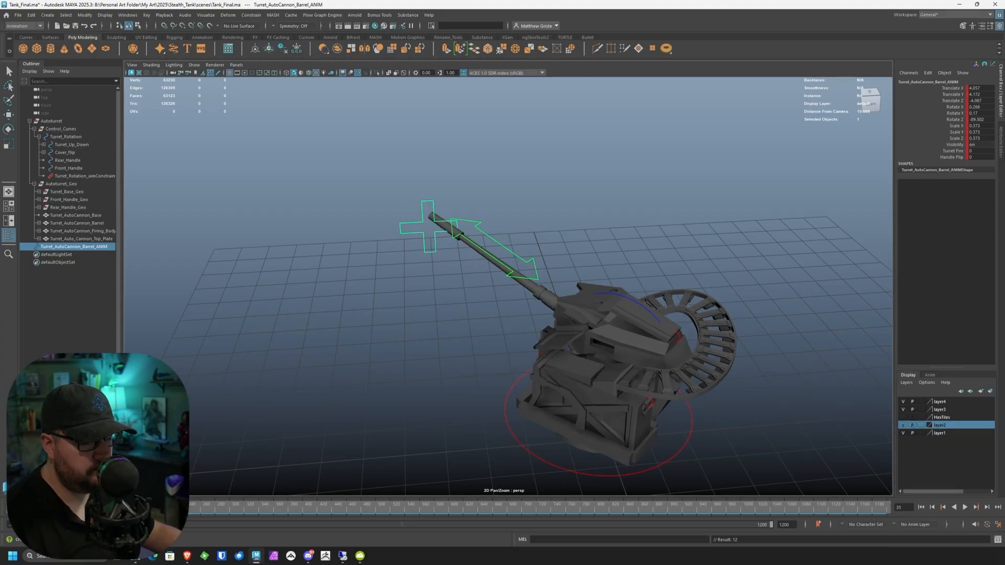
Step: Advance the animation to frame 55 and key the Turret Fire attribute there at 0
key(alt+v)
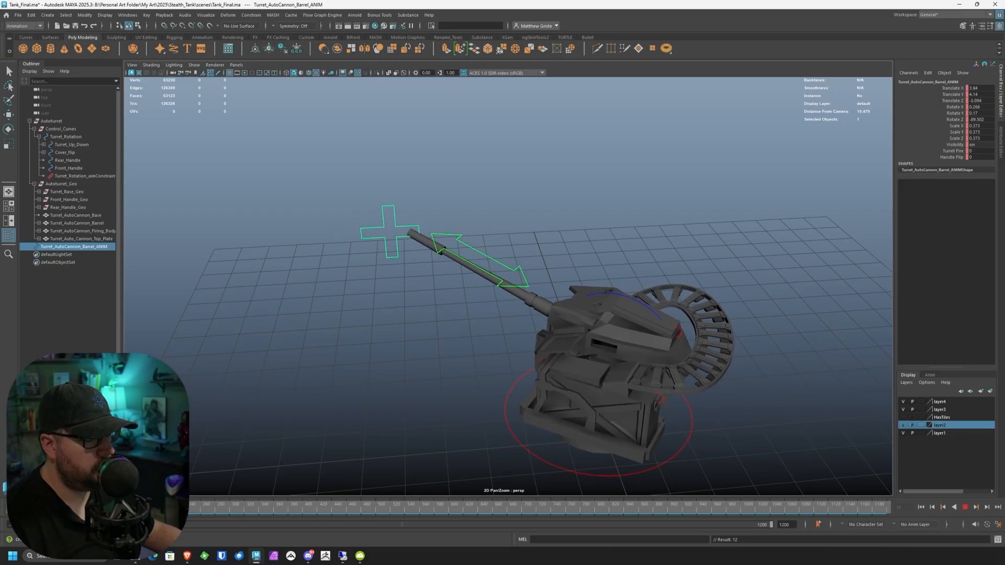
key(alt+v)
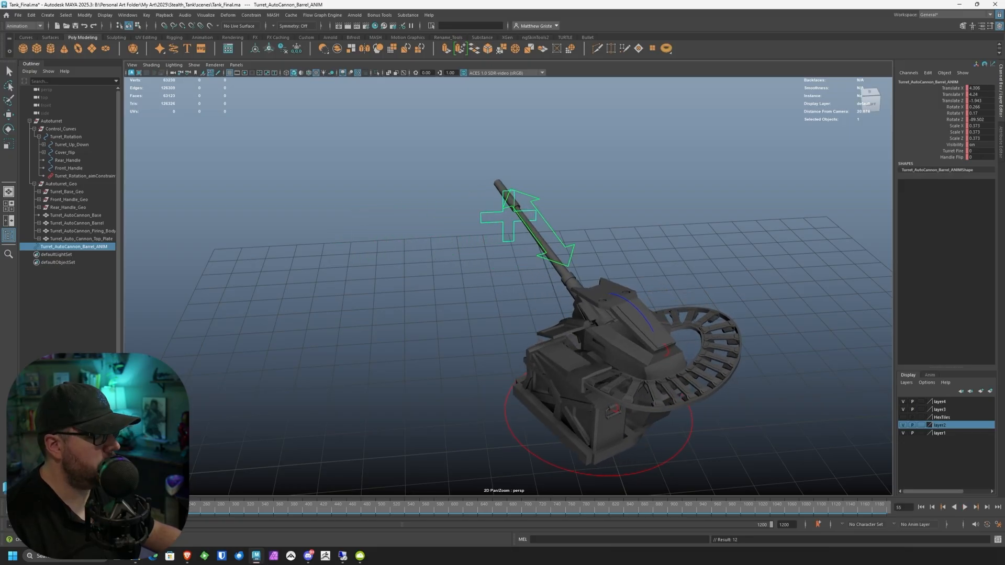
click(952, 151)
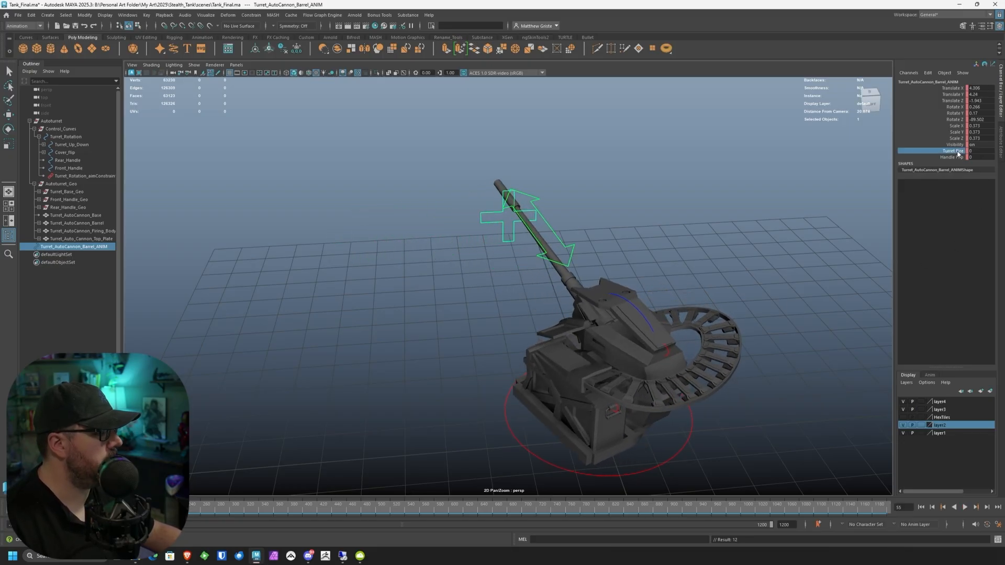
right_click(953, 152)
click(937, 167)
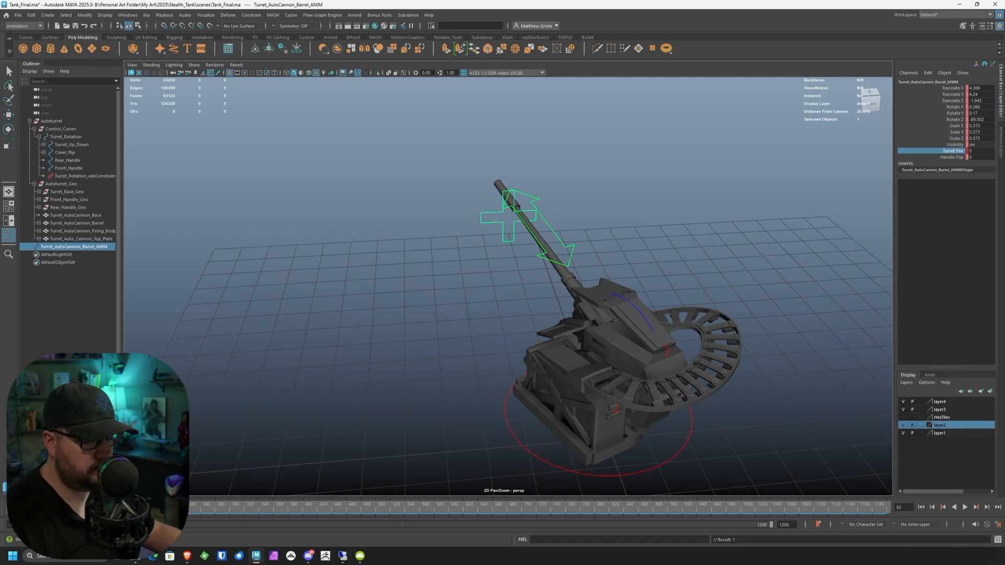
Step: Go to frame 59, set Turret Fire to 25 and key it for the second shot
drag(57, 506, 60, 506)
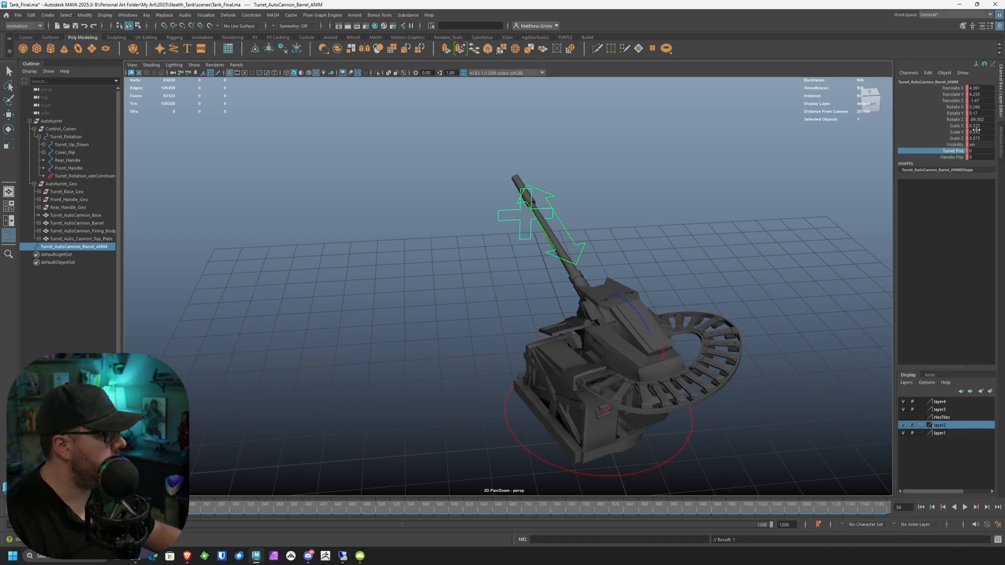
click(981, 151)
text(25)
key(Return)
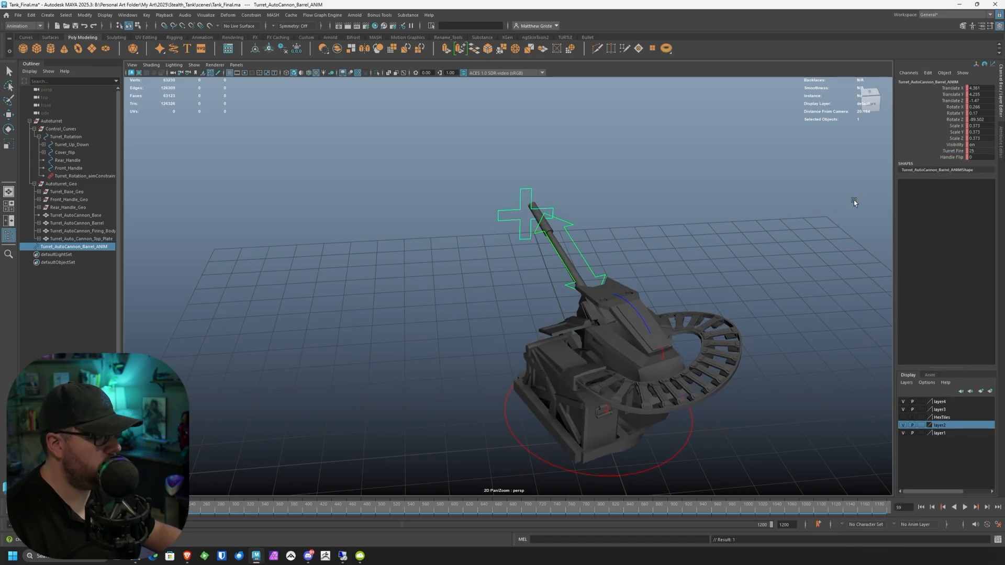
click(959, 151)
right_click(959, 151)
click(946, 168)
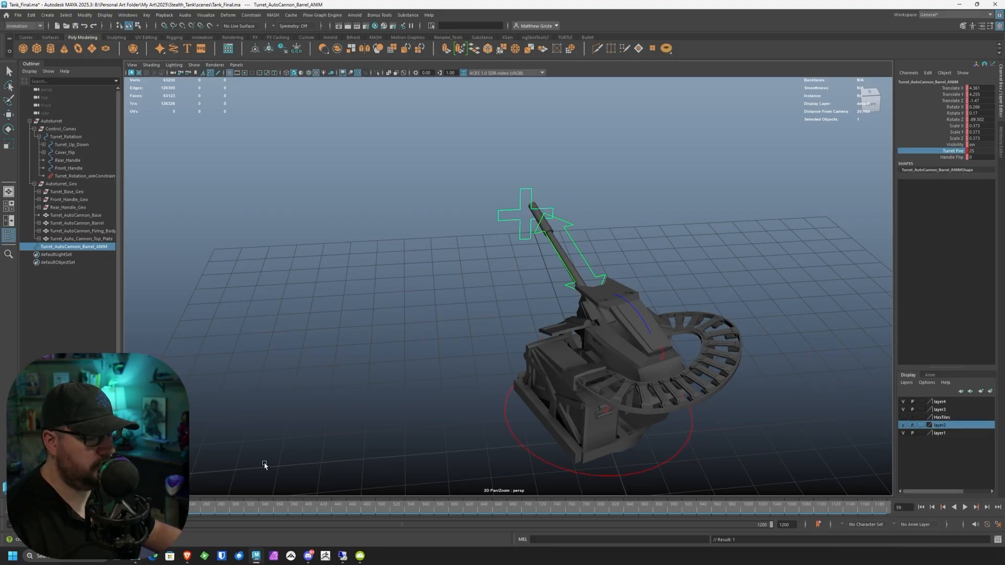
Step: Advance to frame 71, set Turret Fire back to 0, key it and play the animation
key(alt+v)
key(alt+v)
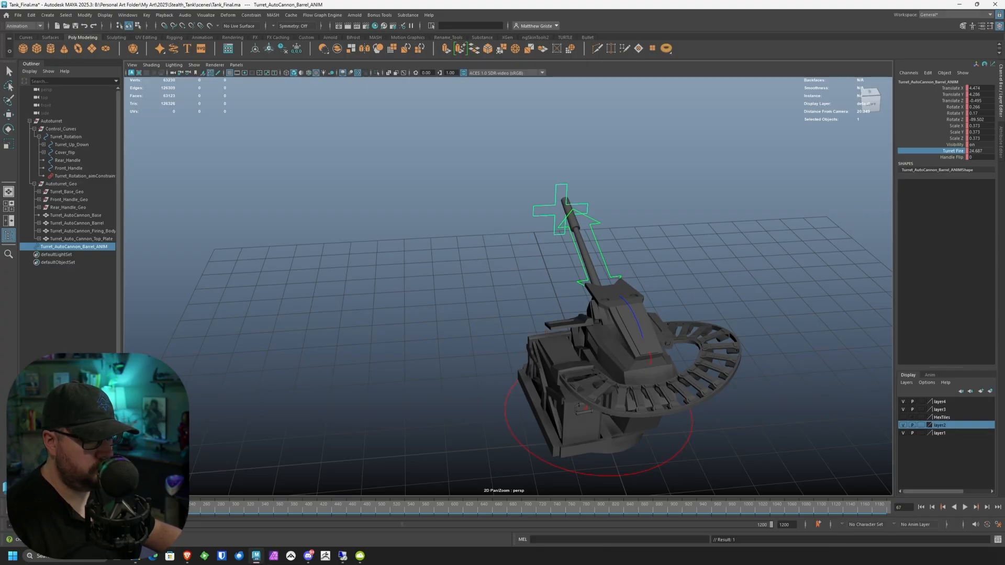
key(alt+v)
key(alt+v)
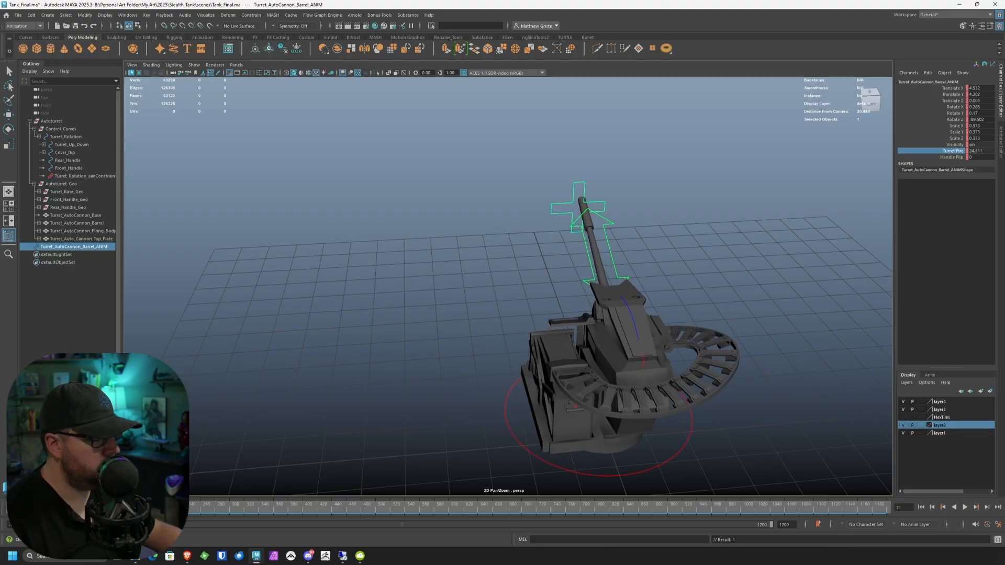
click(975, 151)
text(250)
key(Return)
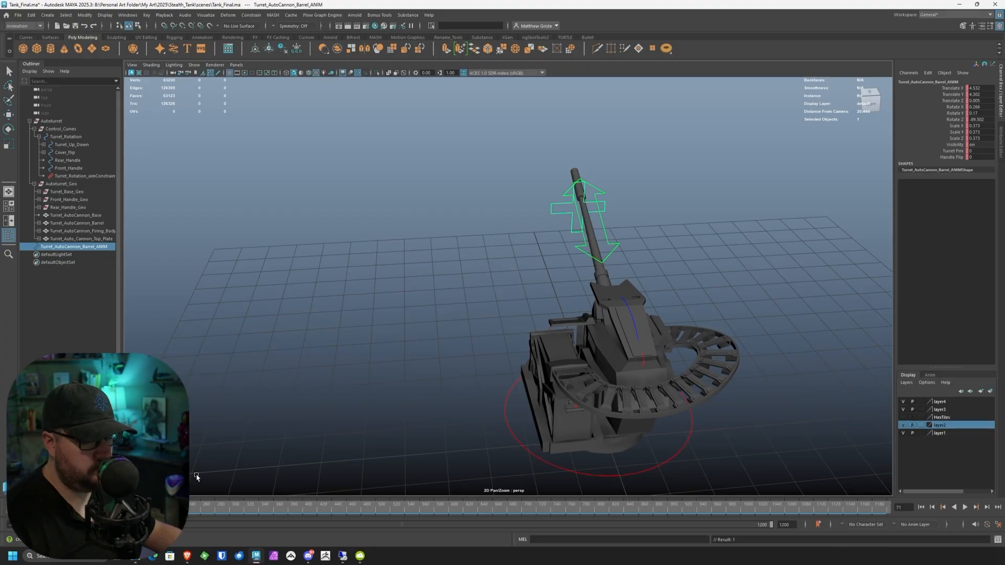
click(959, 151)
right_click(959, 151)
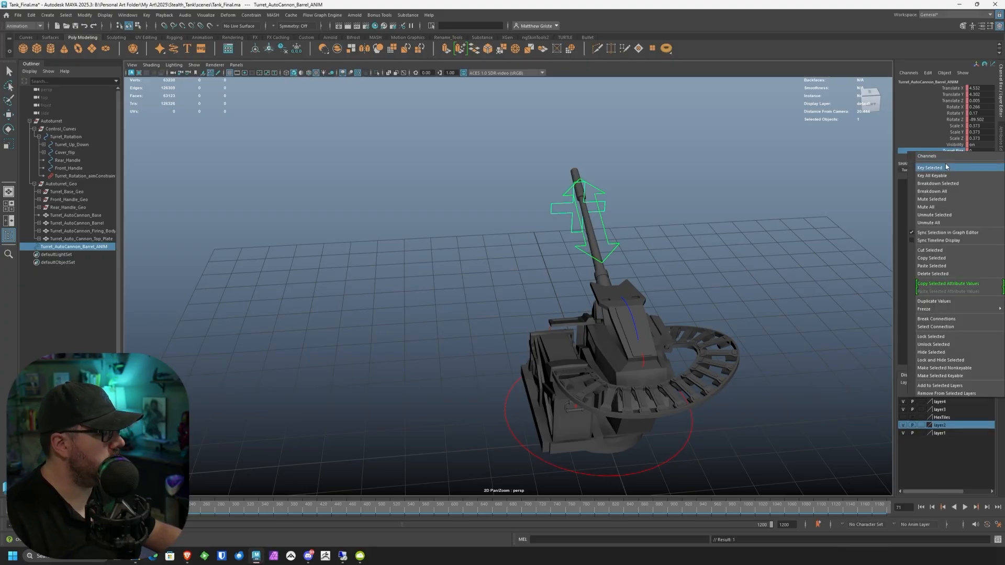
click(943, 167)
key(alt+v)
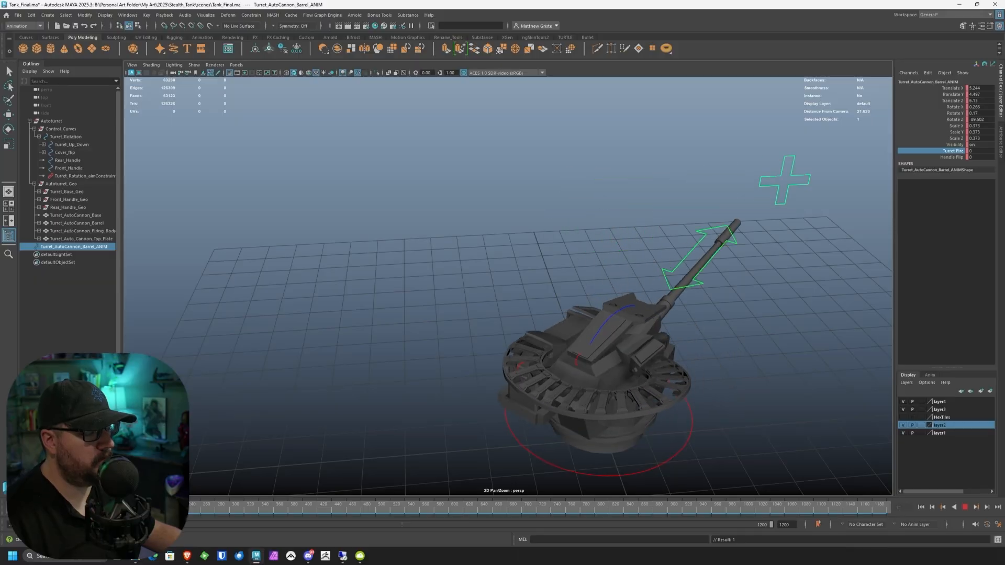
Step: Return the animation to its start and replay the turret's aiming and firing sequence from another viewing angle
key(alt+v)
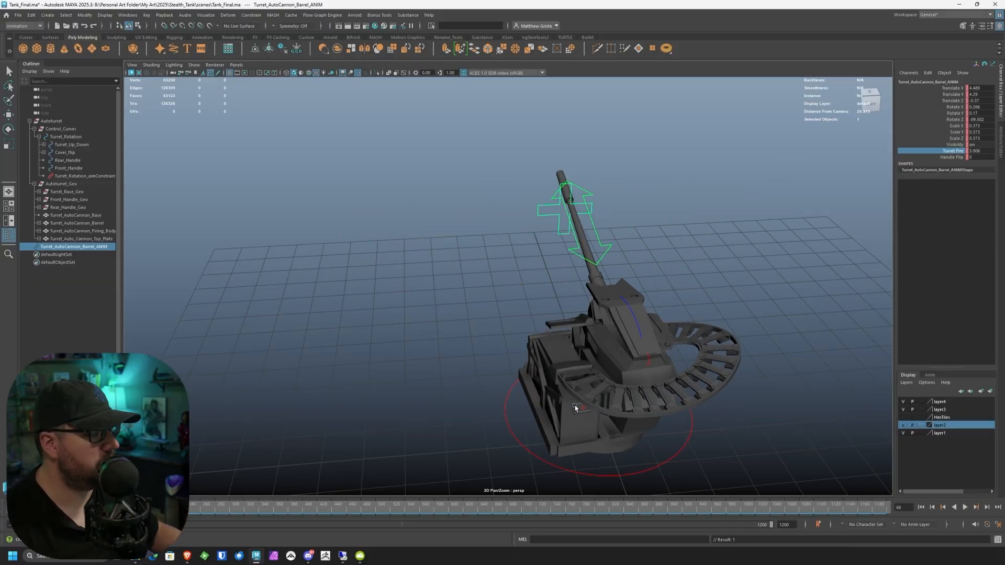
alt+drag(575, 407, 322, 304)
key(alt+shift+v)
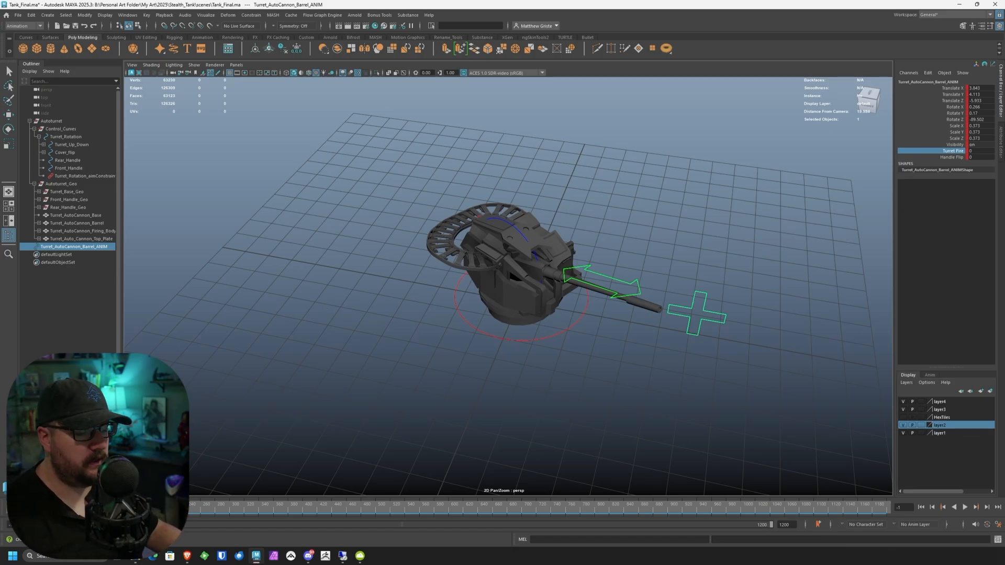
key(alt+v)
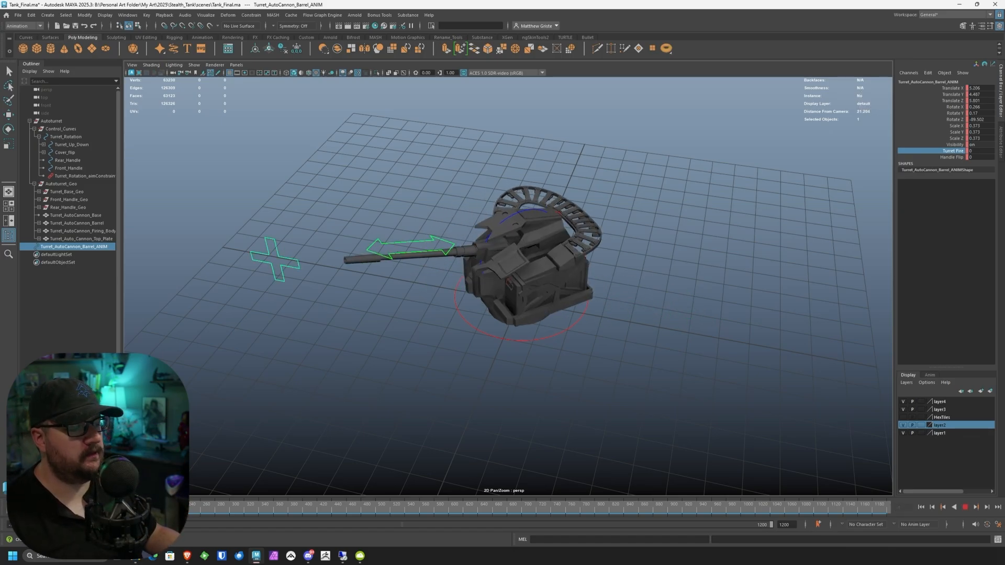
key(alt+v)
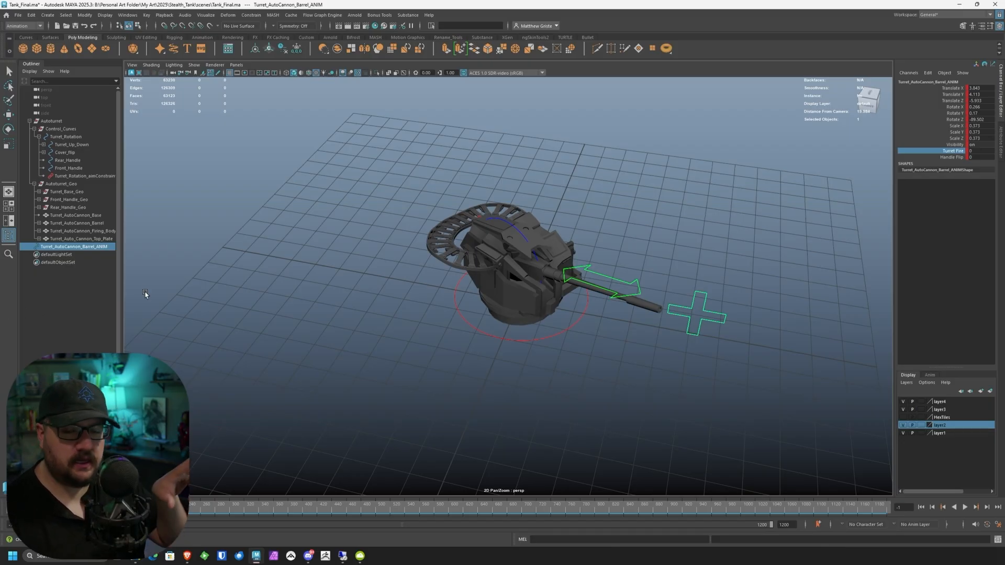
Step: Inspect the turret's circular rotation control, reselect the cross-shaped barrel aim control with the Move tool and play the animation again
click(521, 338)
key(w)
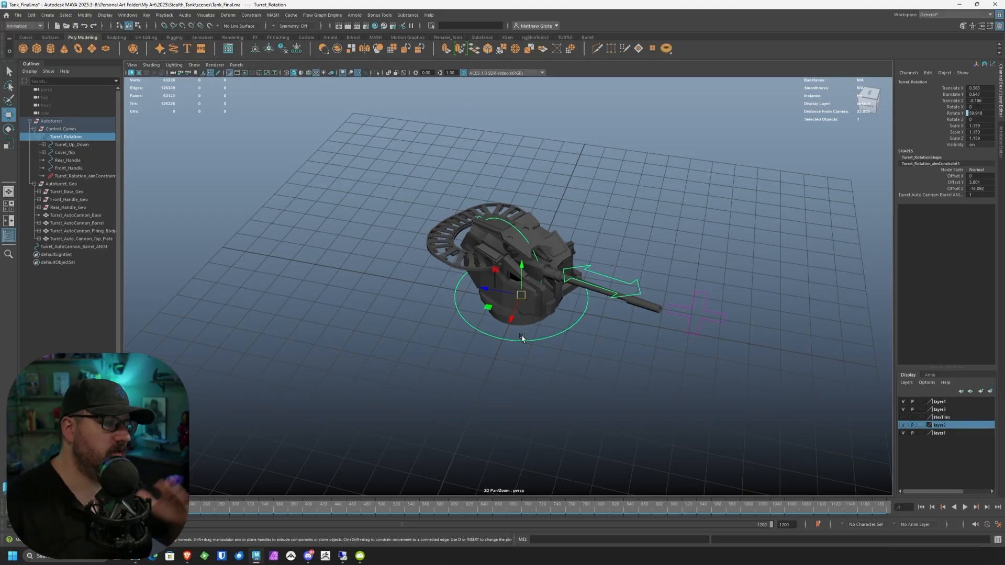
alt+drag(522, 337, 490, 262)
click(431, 314)
alt+drag(435, 327, 552, 369)
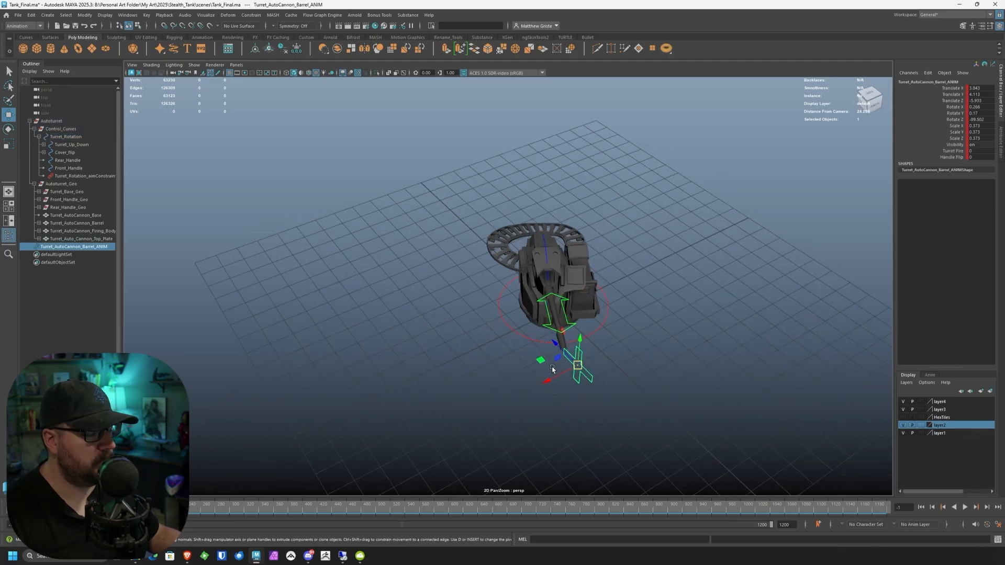
key(alt+v)
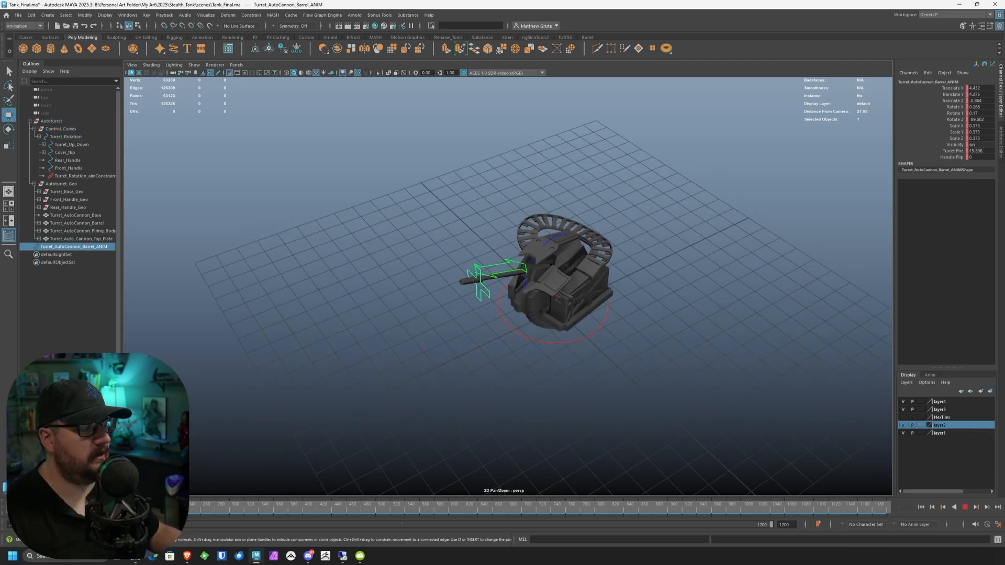